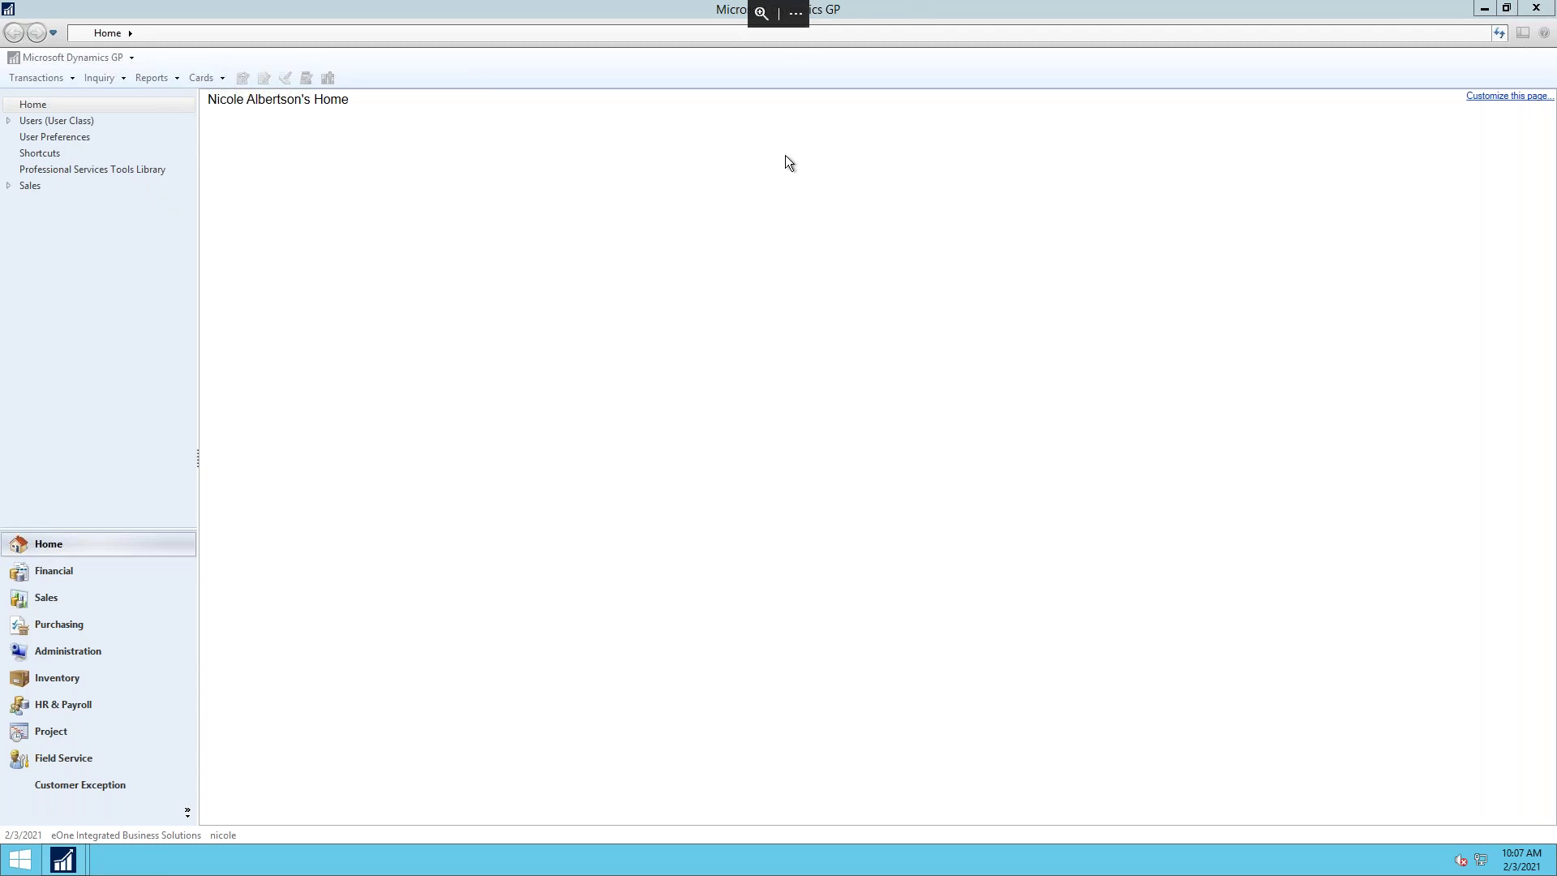
Switch from the remote session to SmartView and load the Demo Sales Batches Ready to Post list.
{"action": "mouse_move", "coordinate": [766, 1]}
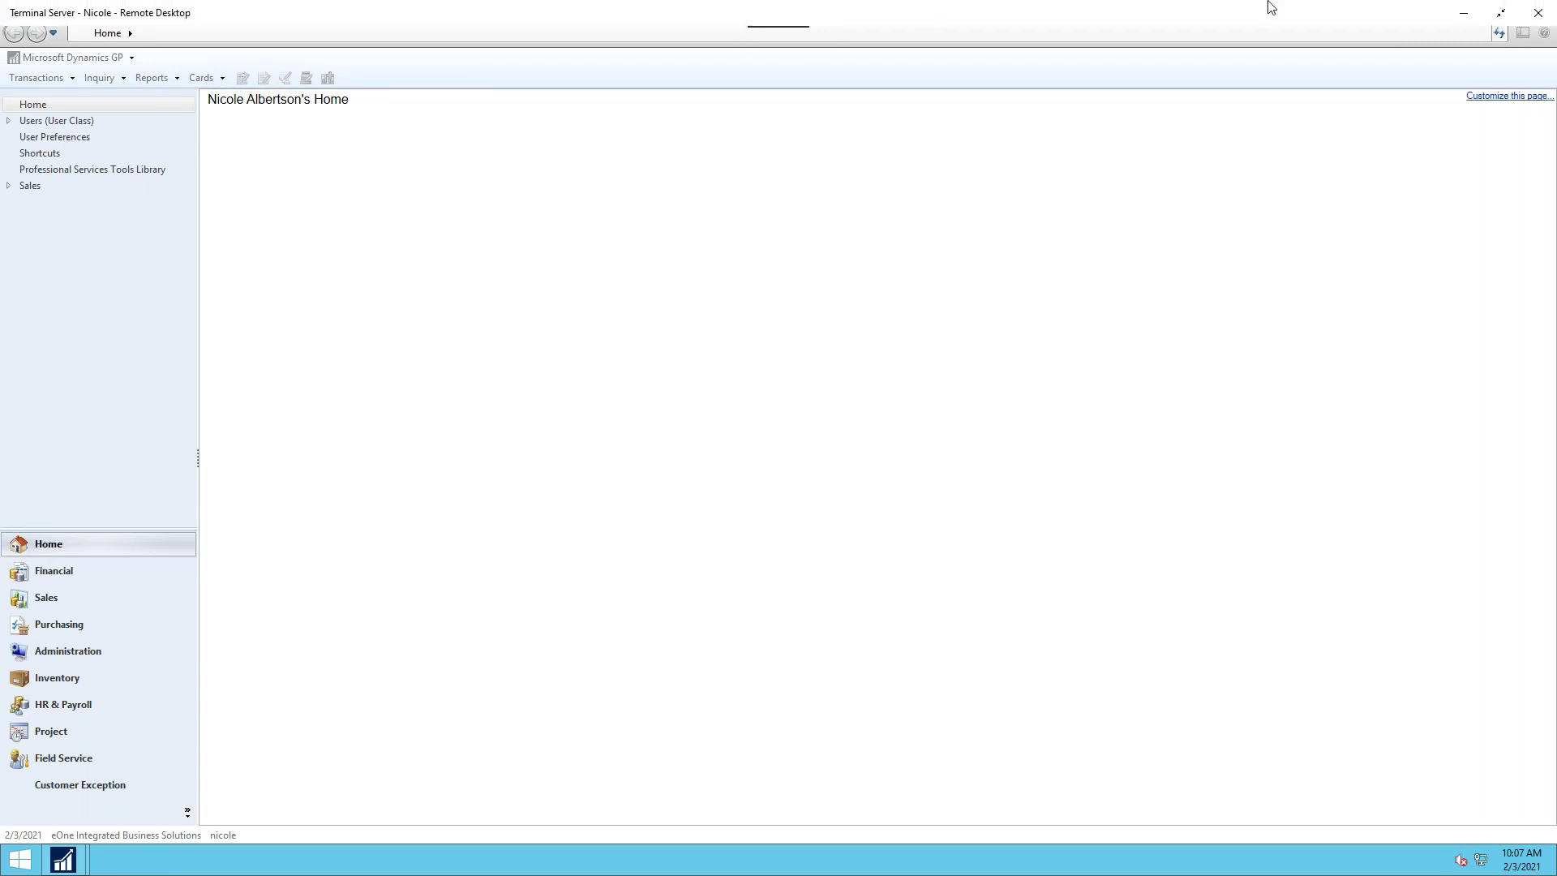
{"action": "left_click", "coordinate": [1456, 9]}
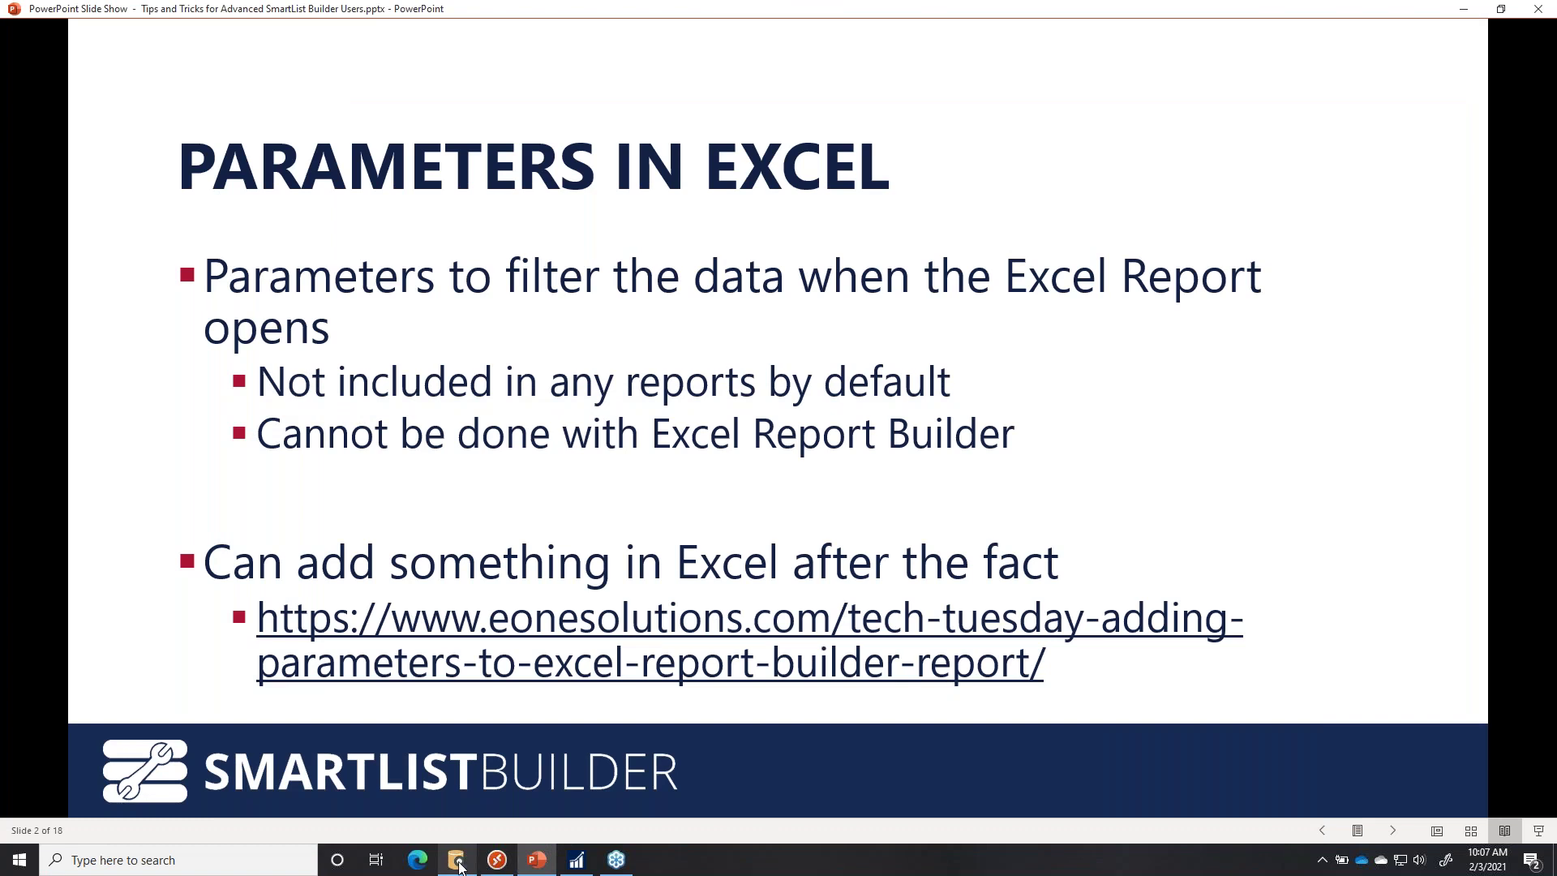
{"action": "left_click", "coordinate": [459, 865]}
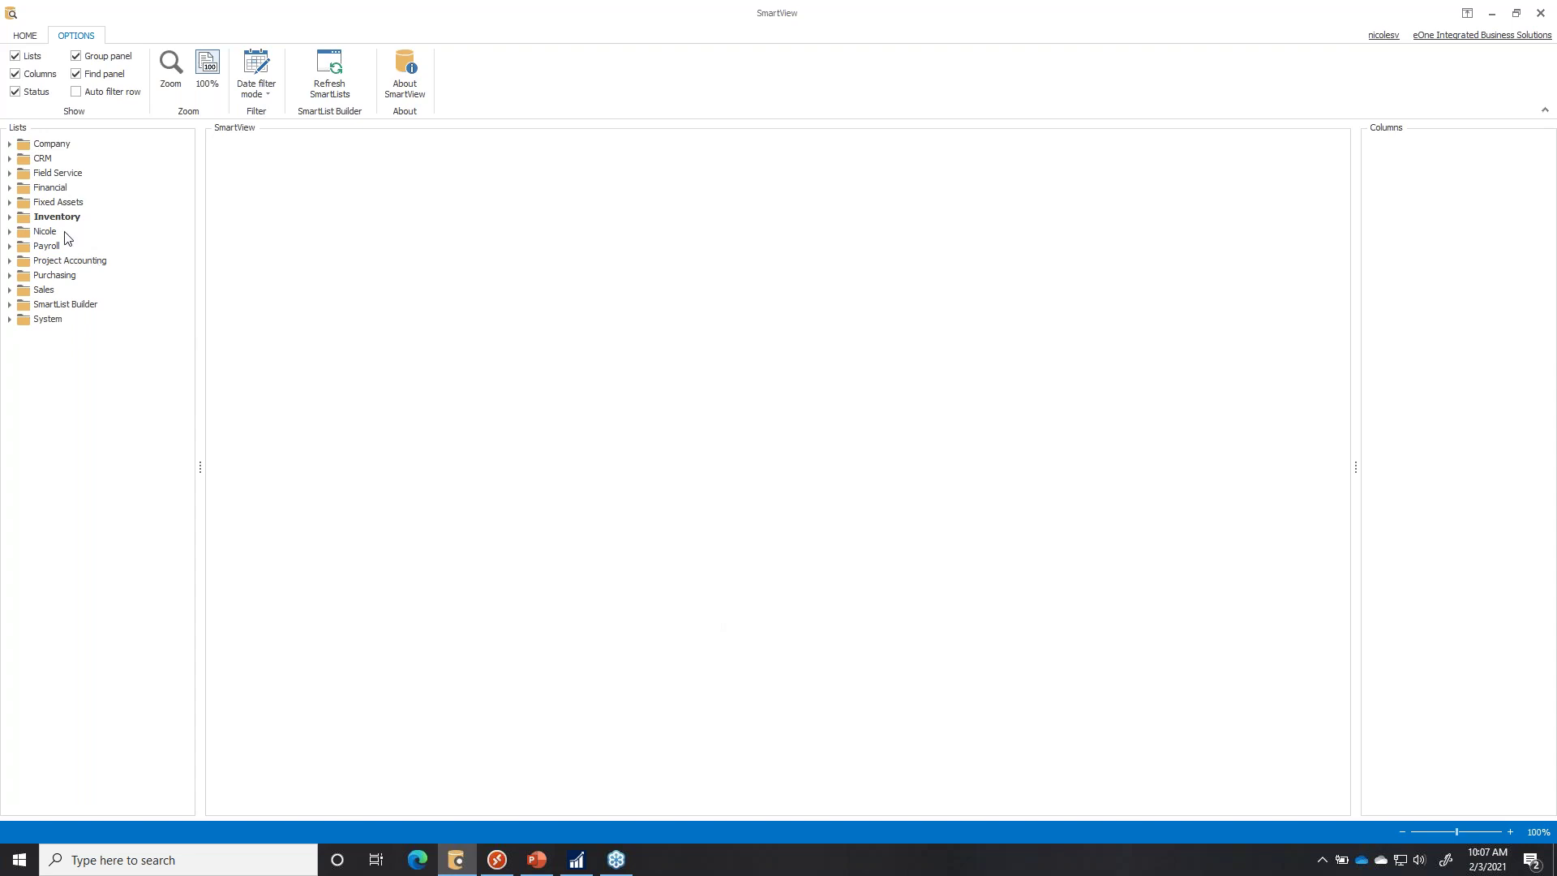
{"action": "left_click", "coordinate": [8, 232]}
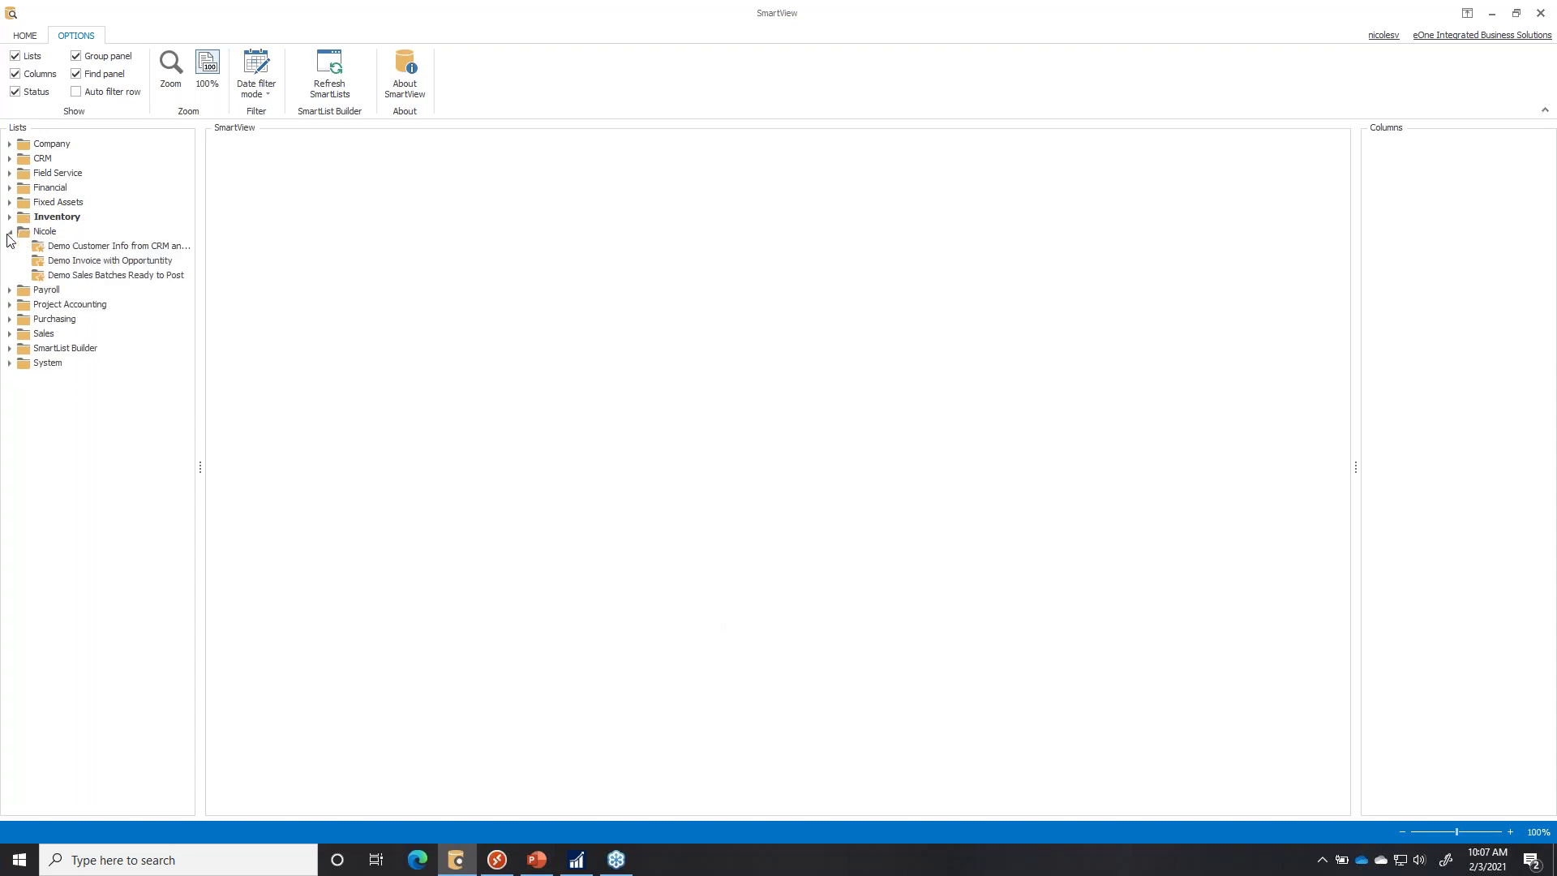
{"action": "left_click", "coordinate": [119, 280]}
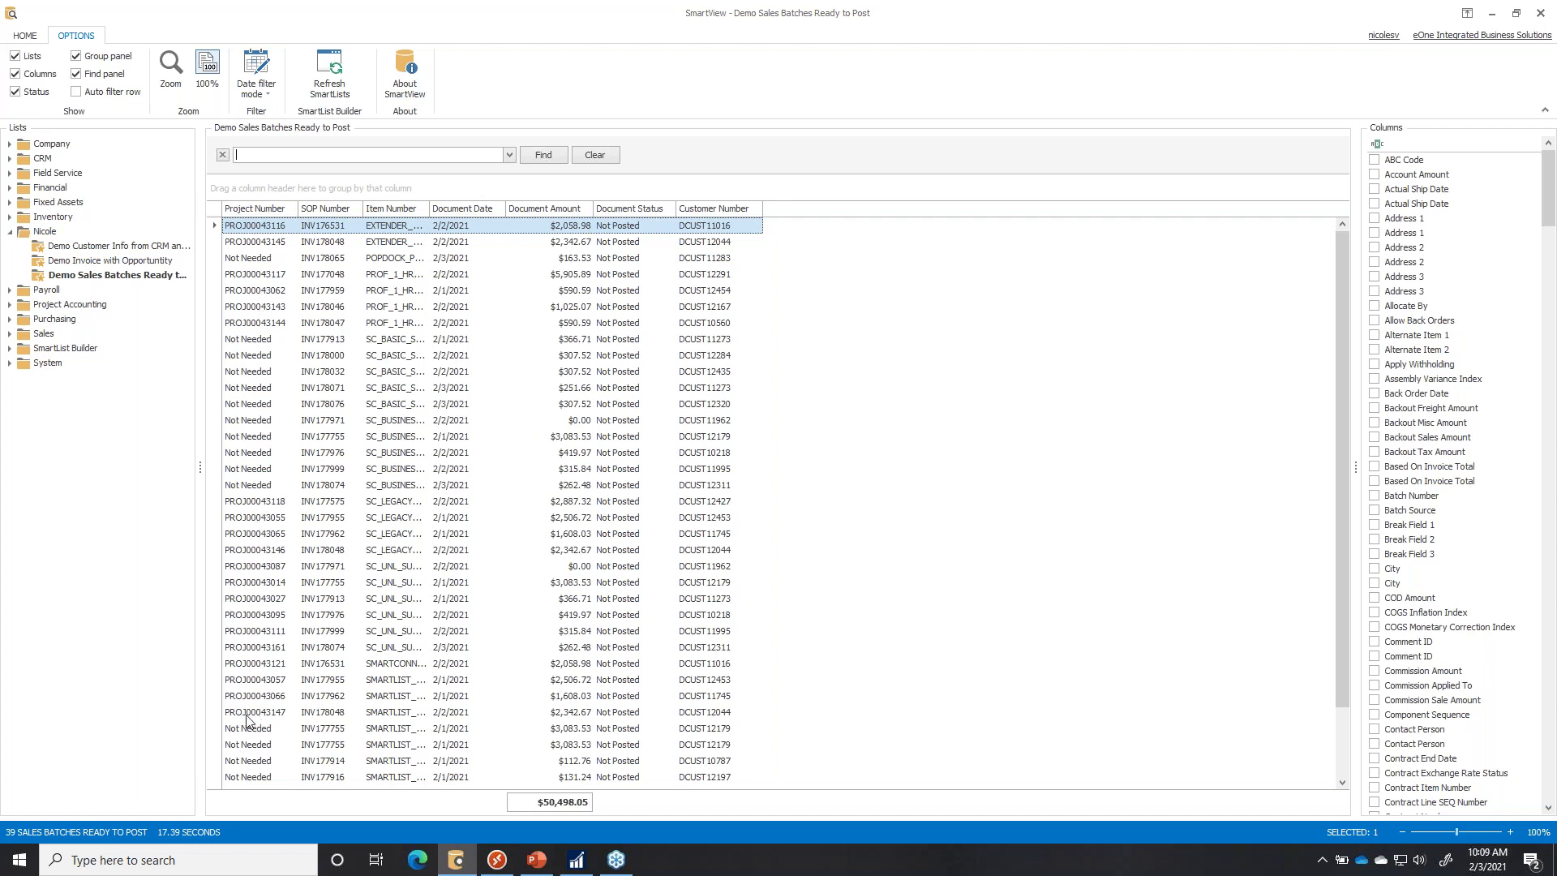
Sort the sales batches list by Project Number in ascending order.
{"action": "left_click", "coordinate": [293, 209]}
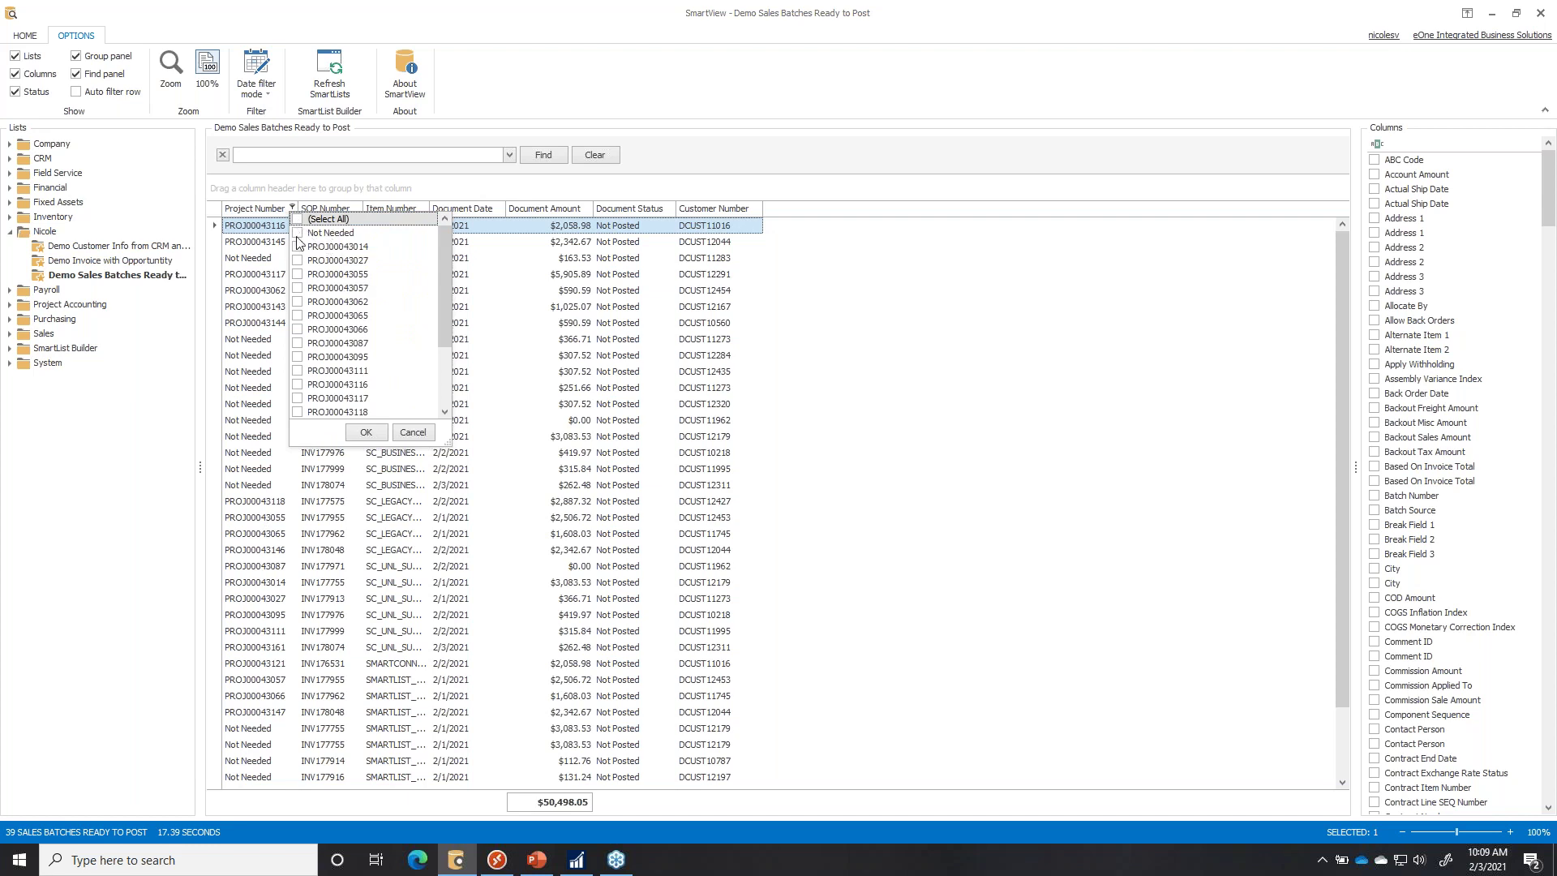
{"action": "left_click", "coordinate": [411, 434]}
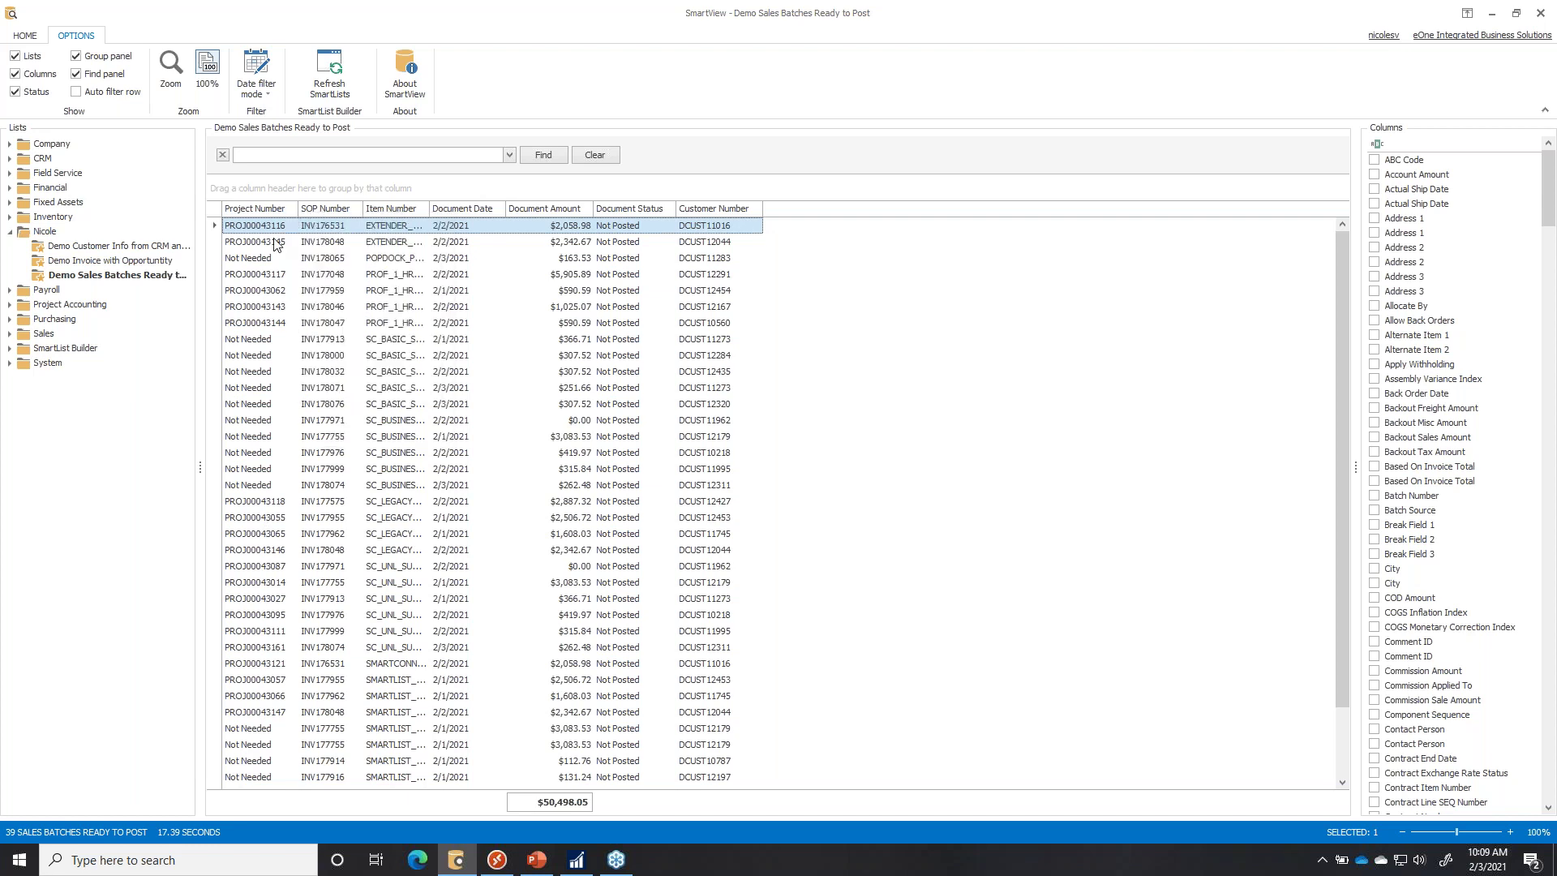
{"action": "left_click", "coordinate": [248, 212]}
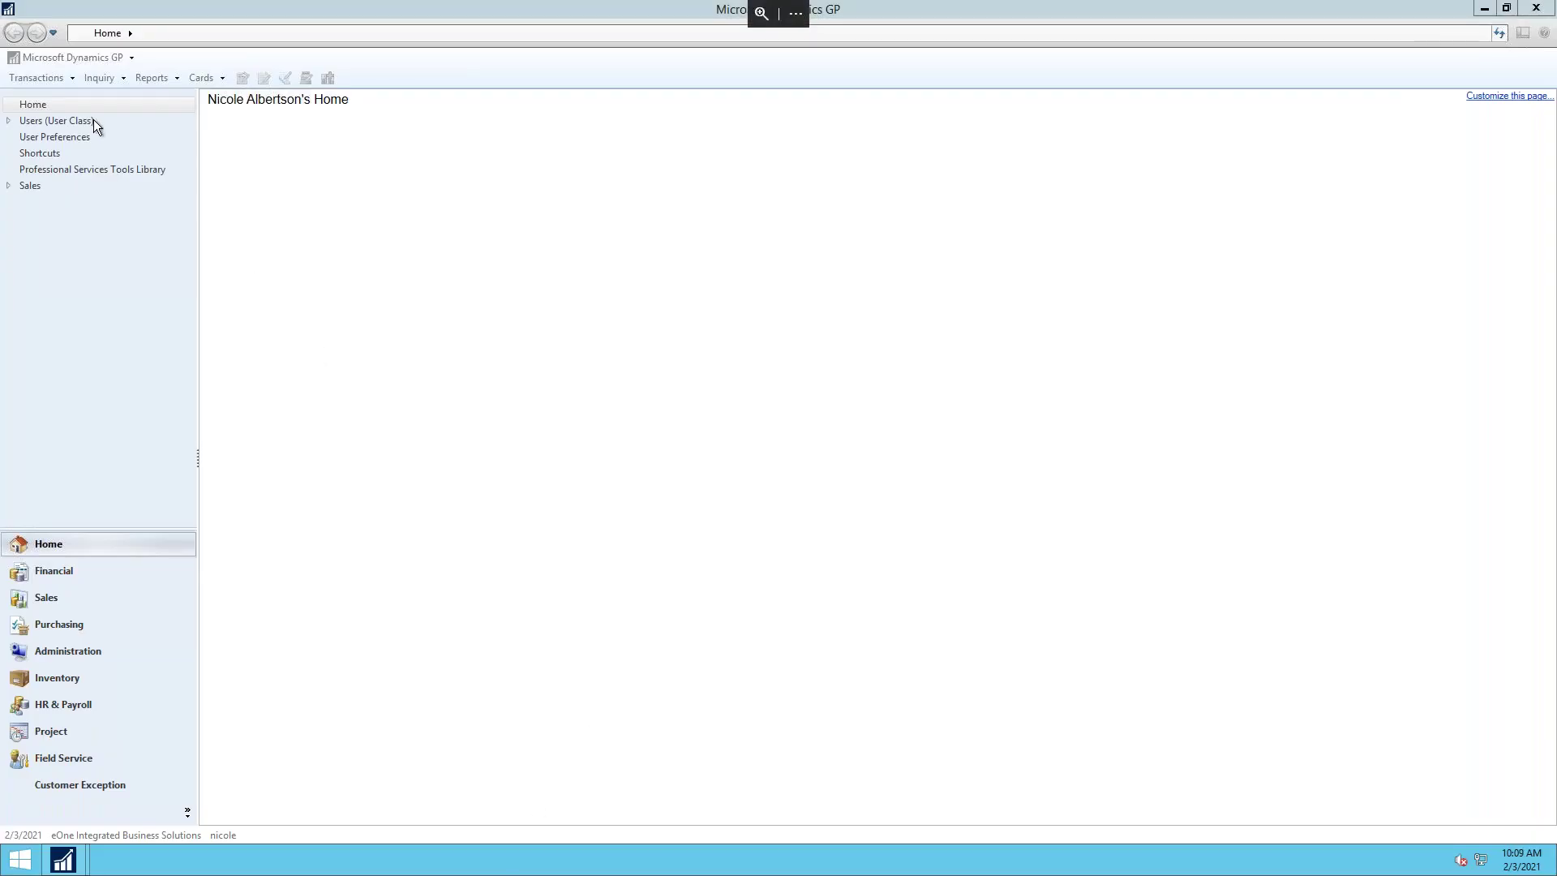
In the remote Microsoft Dynamics GP session, open SmartList Builder and load the Demo Sales Batches Ready to Post SmartList.
{"action": "left_click", "coordinate": [56, 57]}
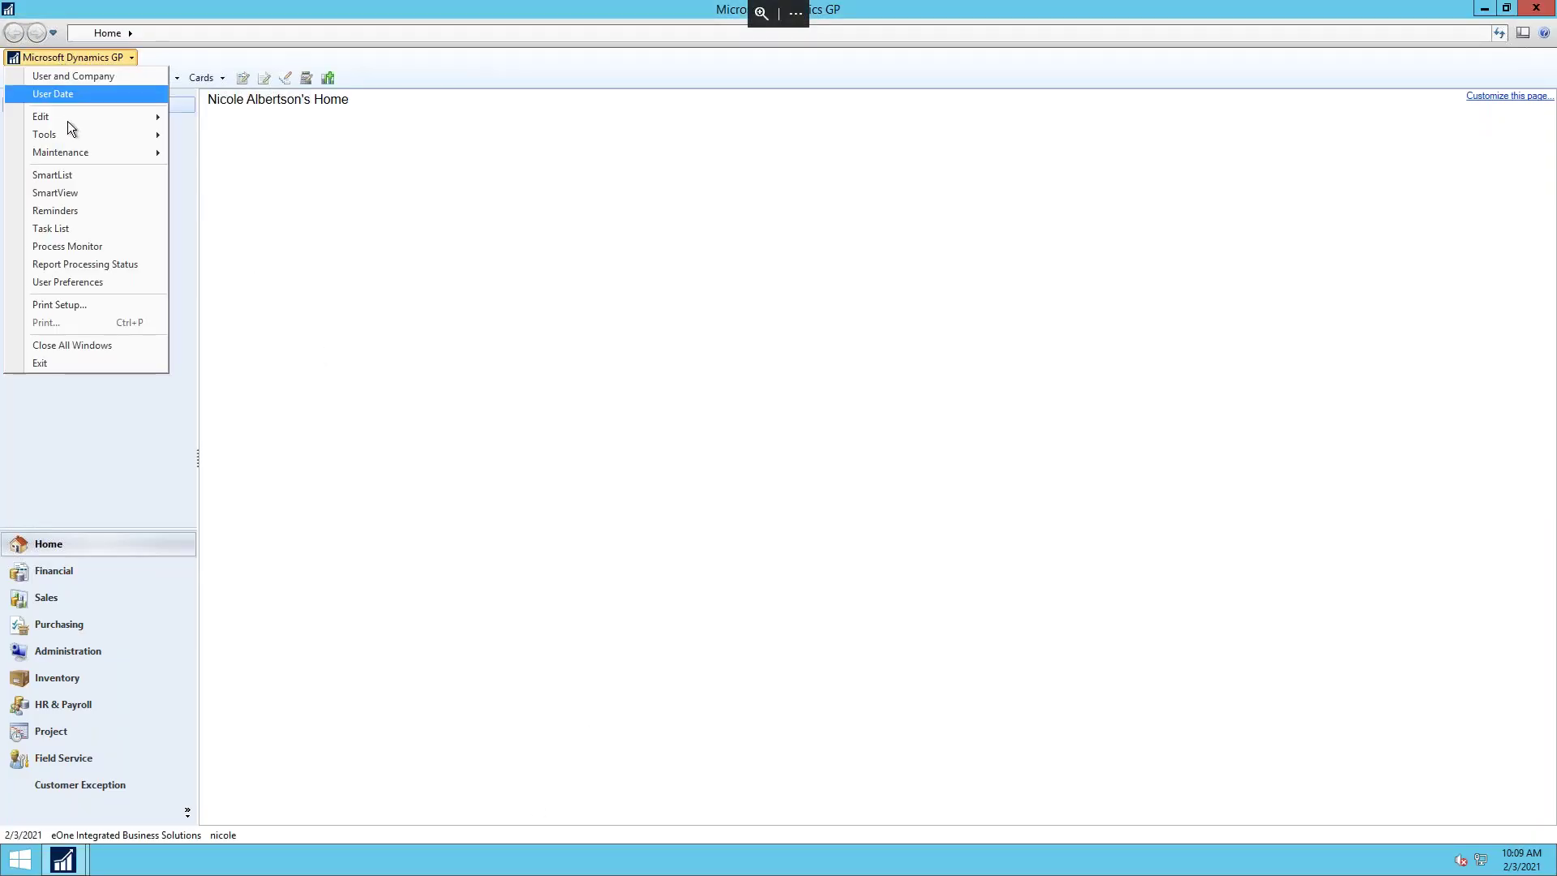
{"action": "mouse_move", "coordinate": [66, 134]}
{"action": "mouse_move", "coordinate": [237, 210]}
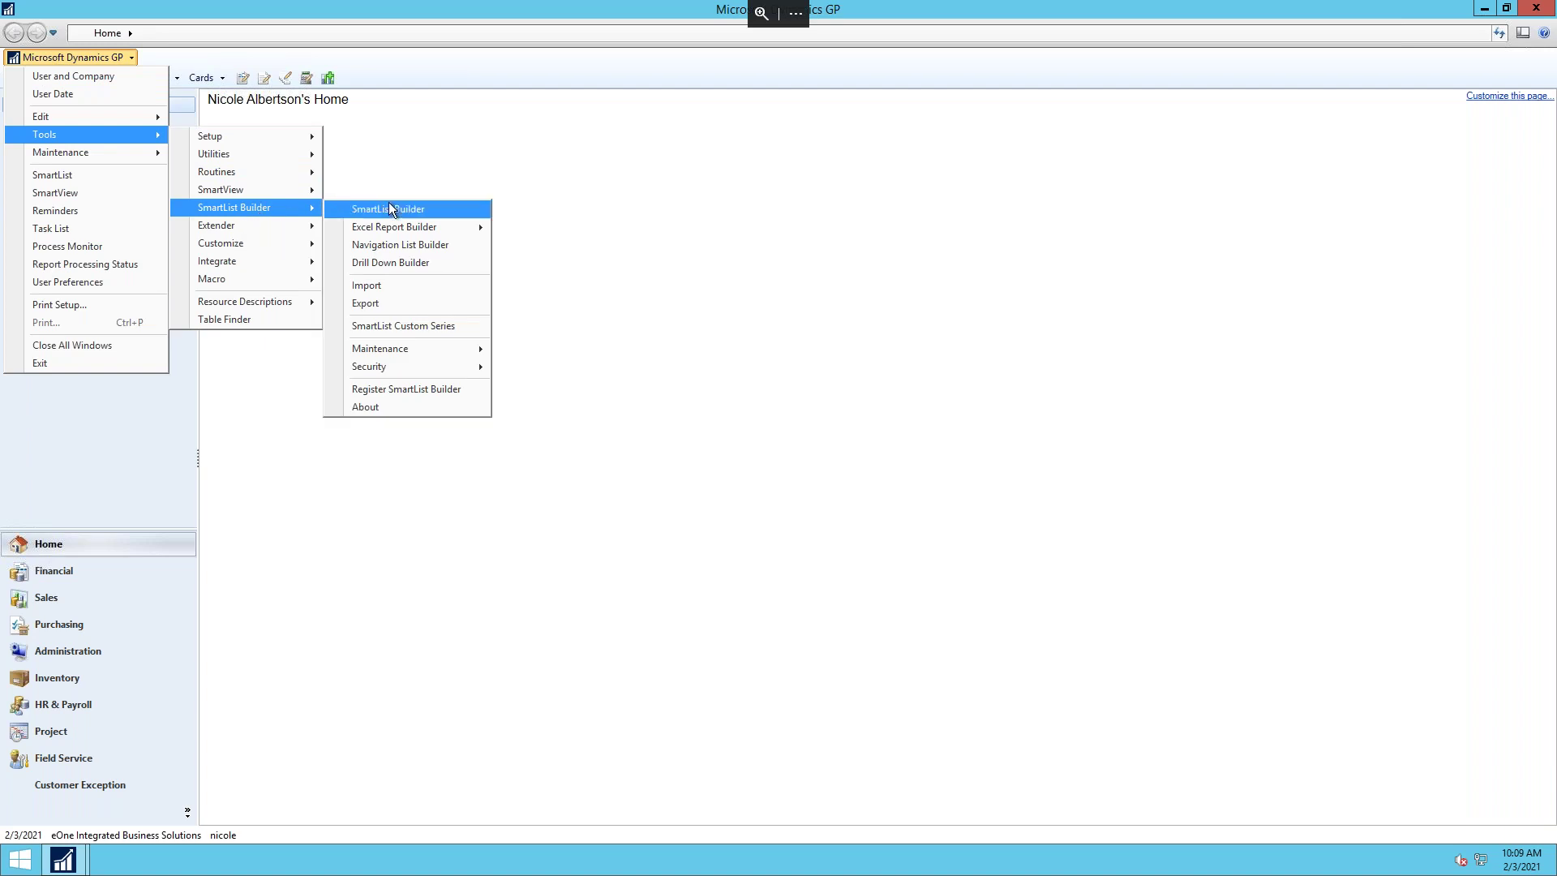
{"action": "left_click", "coordinate": [395, 215]}
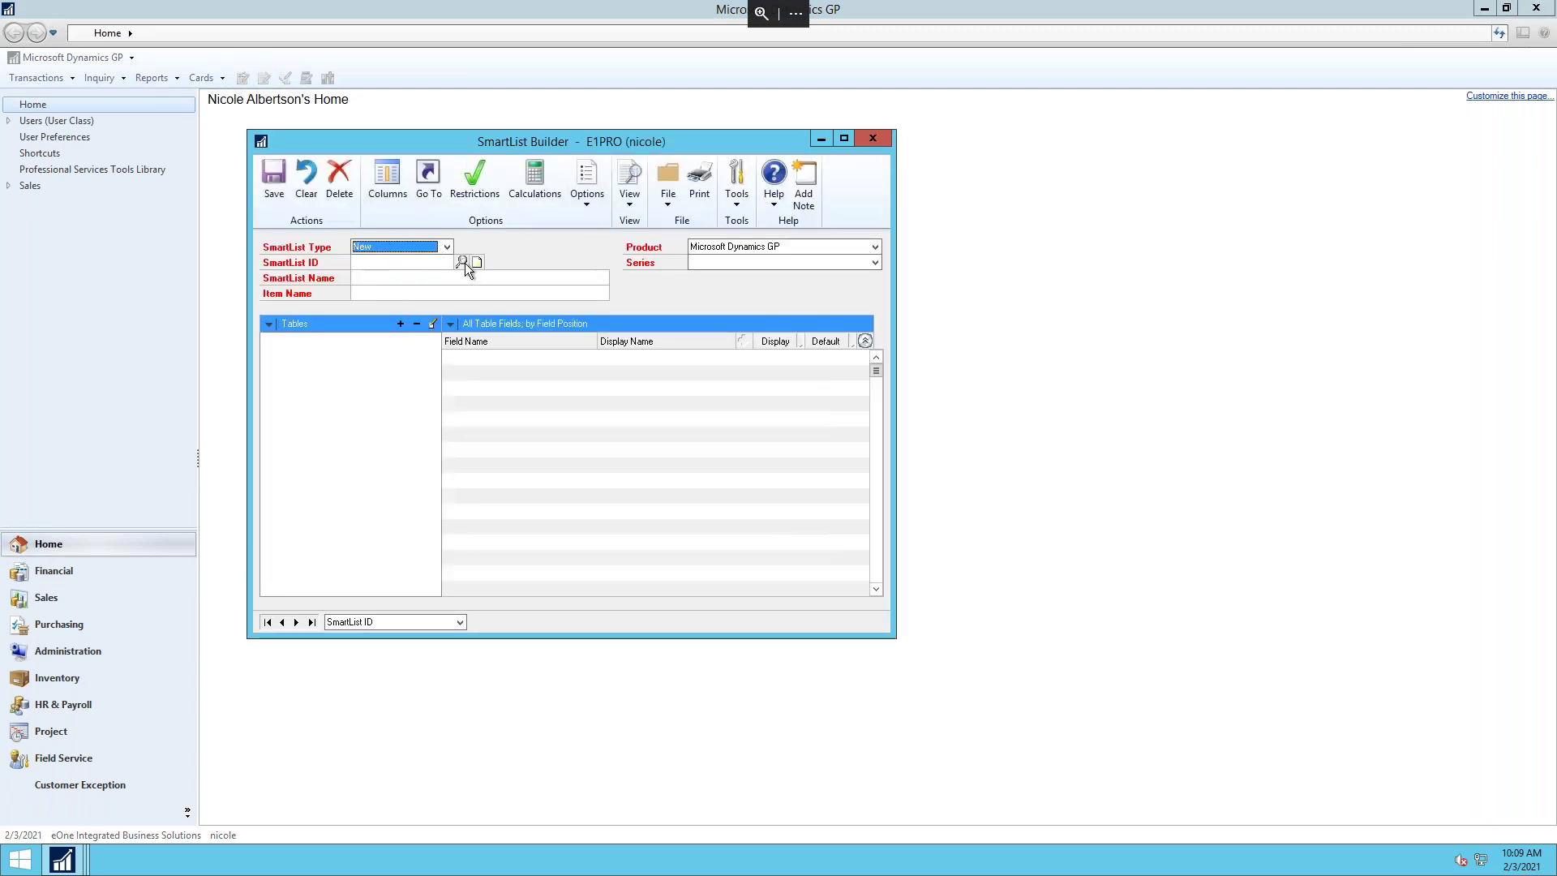
{"action": "left_click", "coordinate": [463, 262]}
{"action": "left_click", "coordinate": [554, 297]}
{"action": "left_click", "coordinate": [555, 325]}
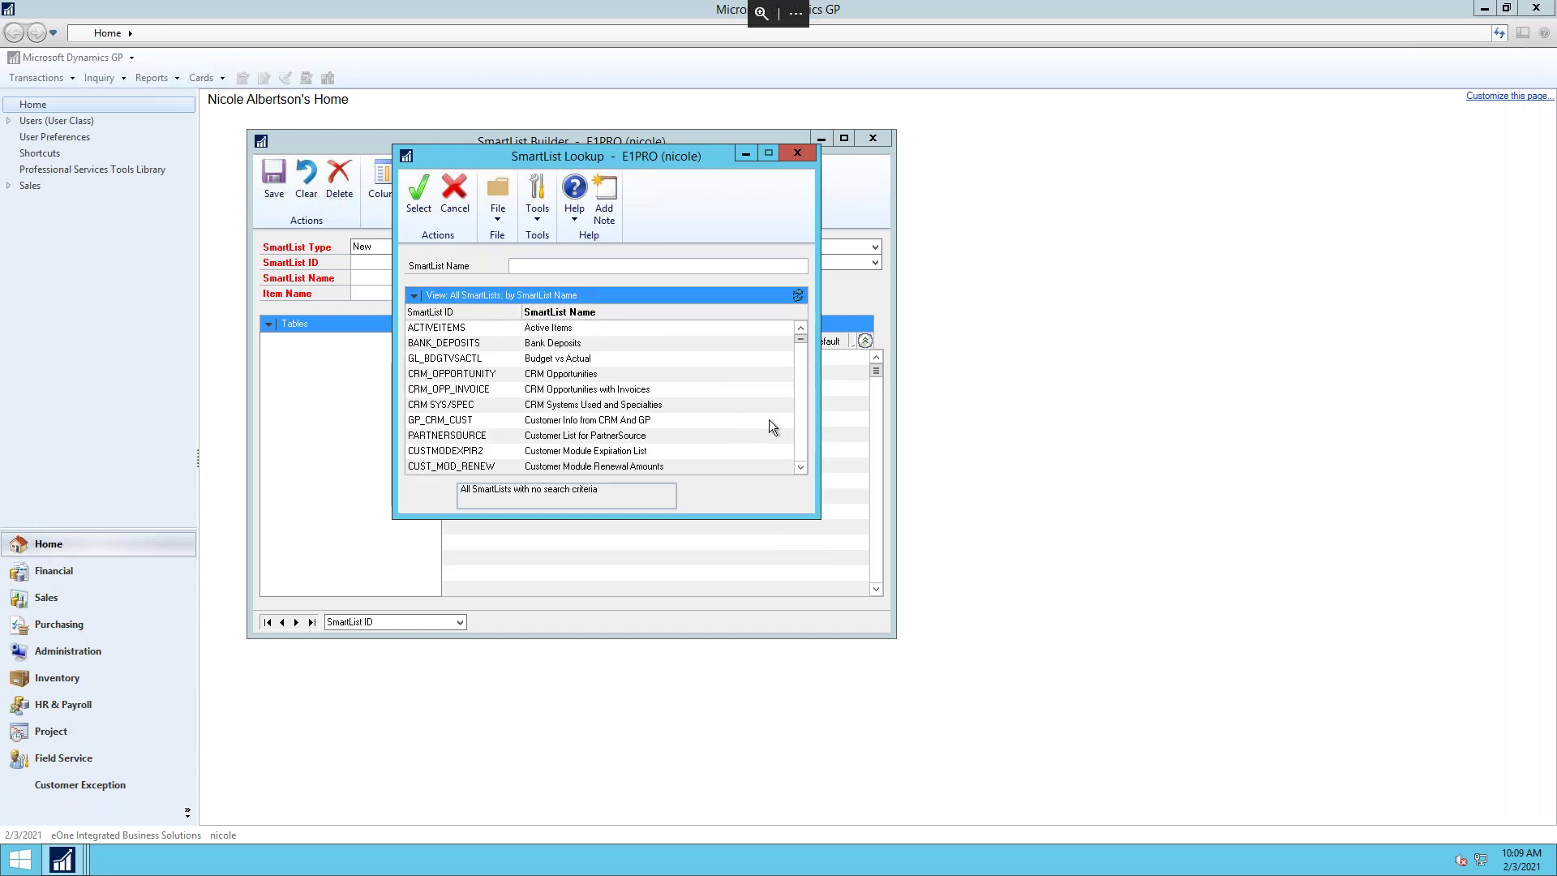
{"action": "left_click", "coordinate": [802, 420]}
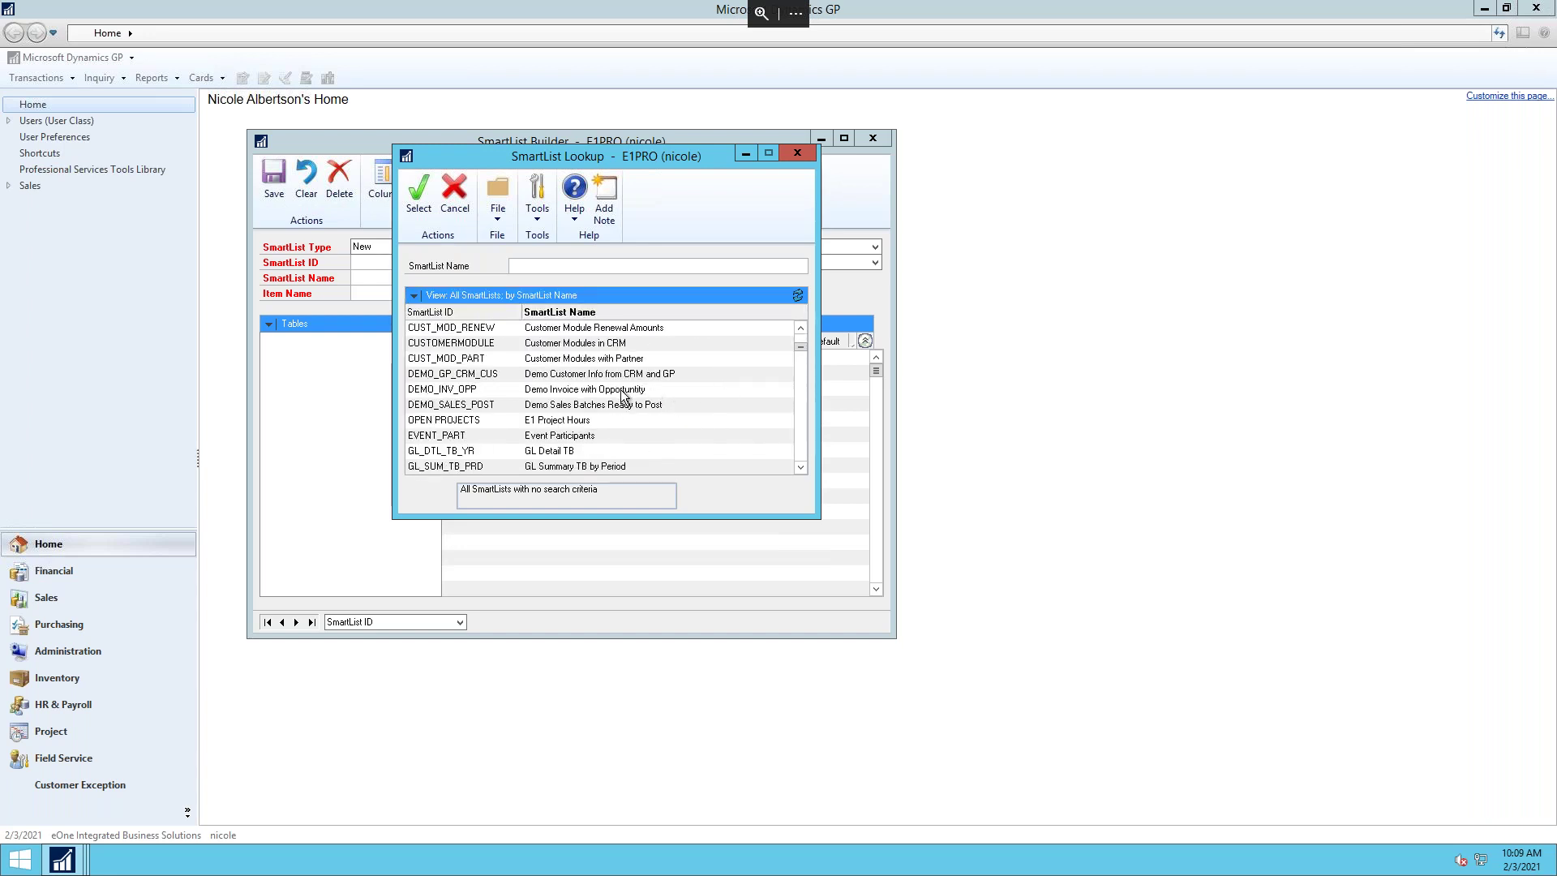
{"action": "double_click", "coordinate": [614, 405]}
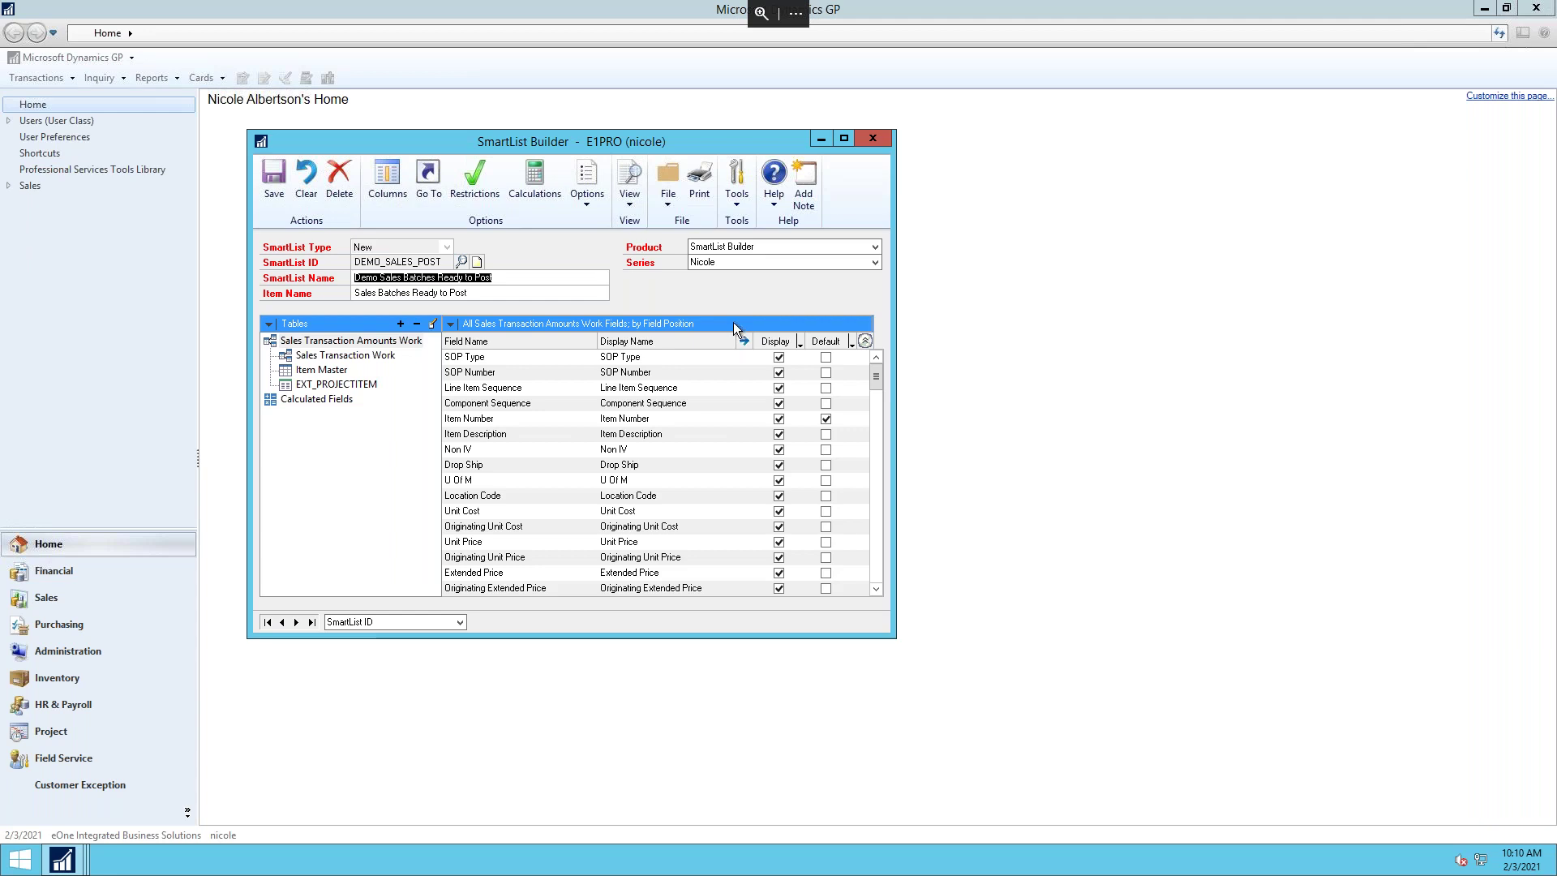
Examine the EXT_PROJECTITEM and calculated fields, and open the Project Number calculated field's definition.
{"action": "left_click", "coordinate": [336, 384]}
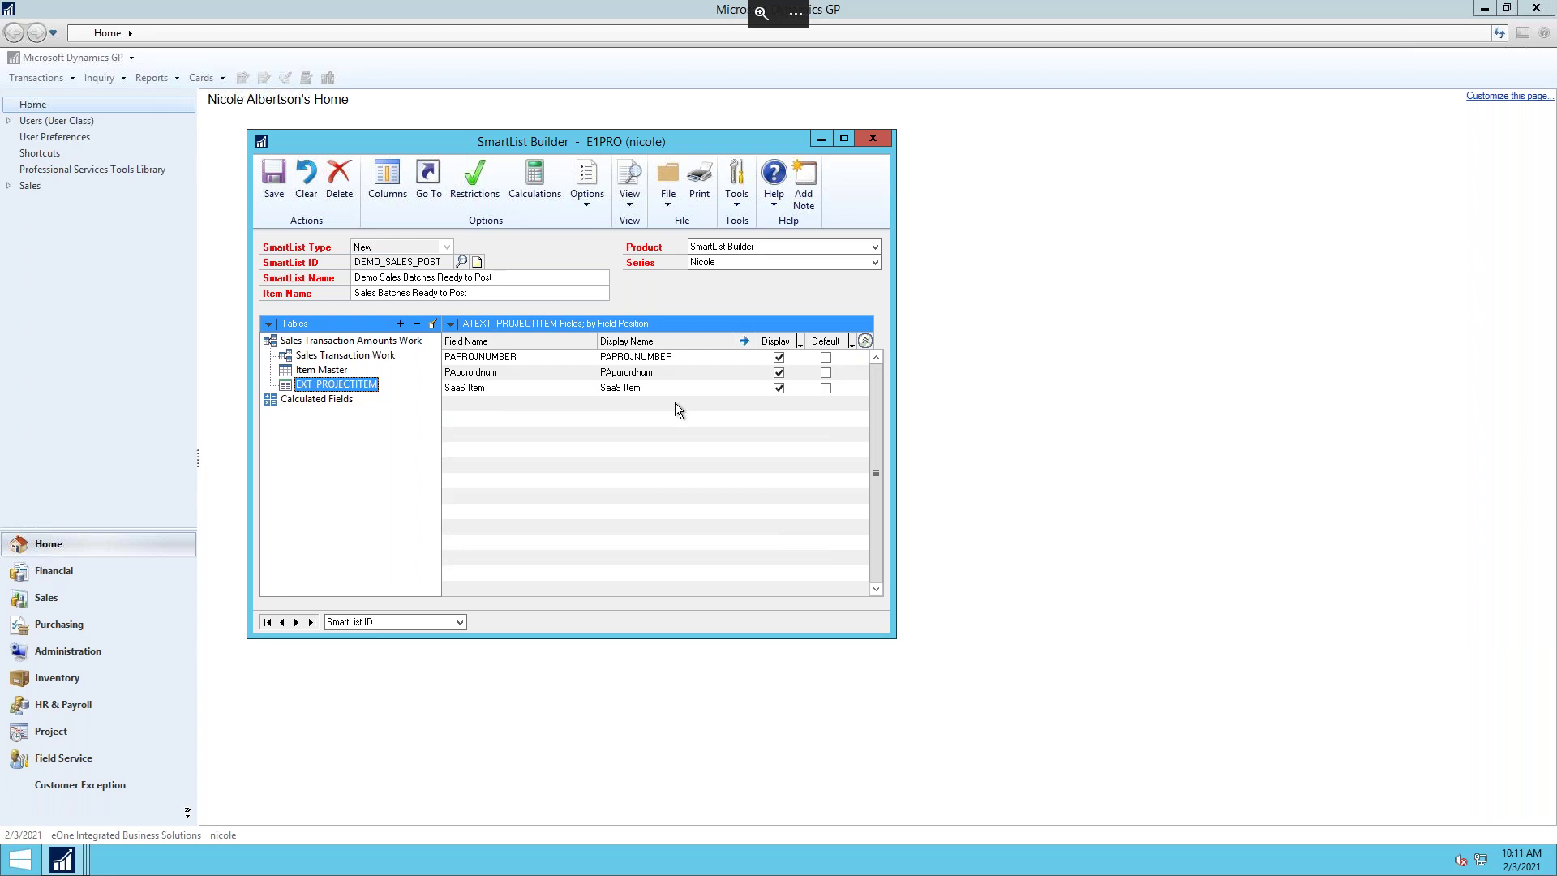
{"action": "left_click", "coordinate": [297, 401]}
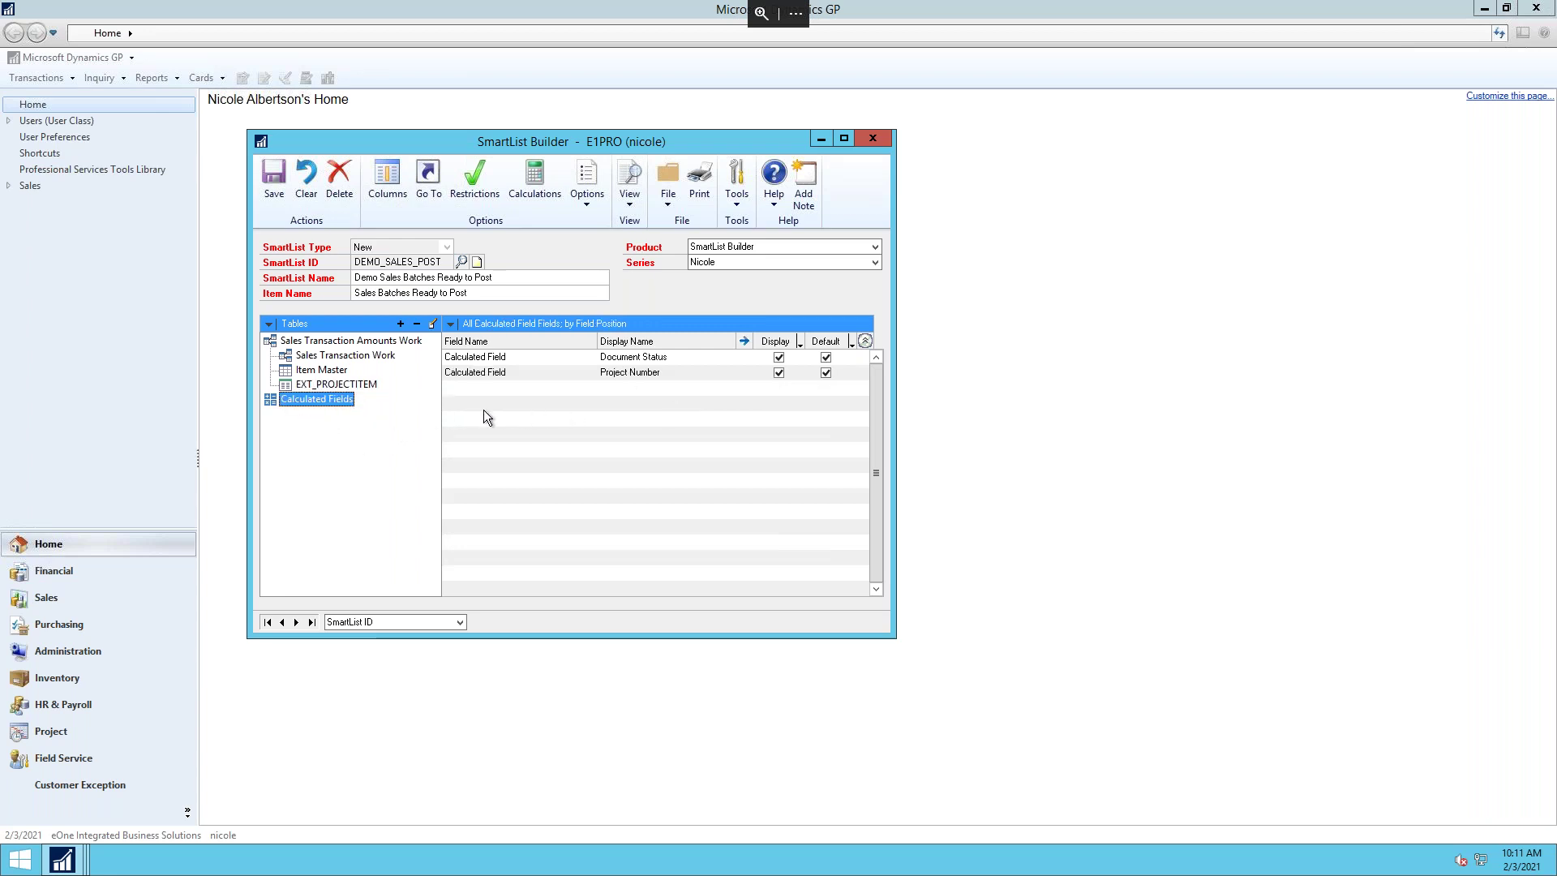
{"action": "left_click", "coordinate": [535, 183]}
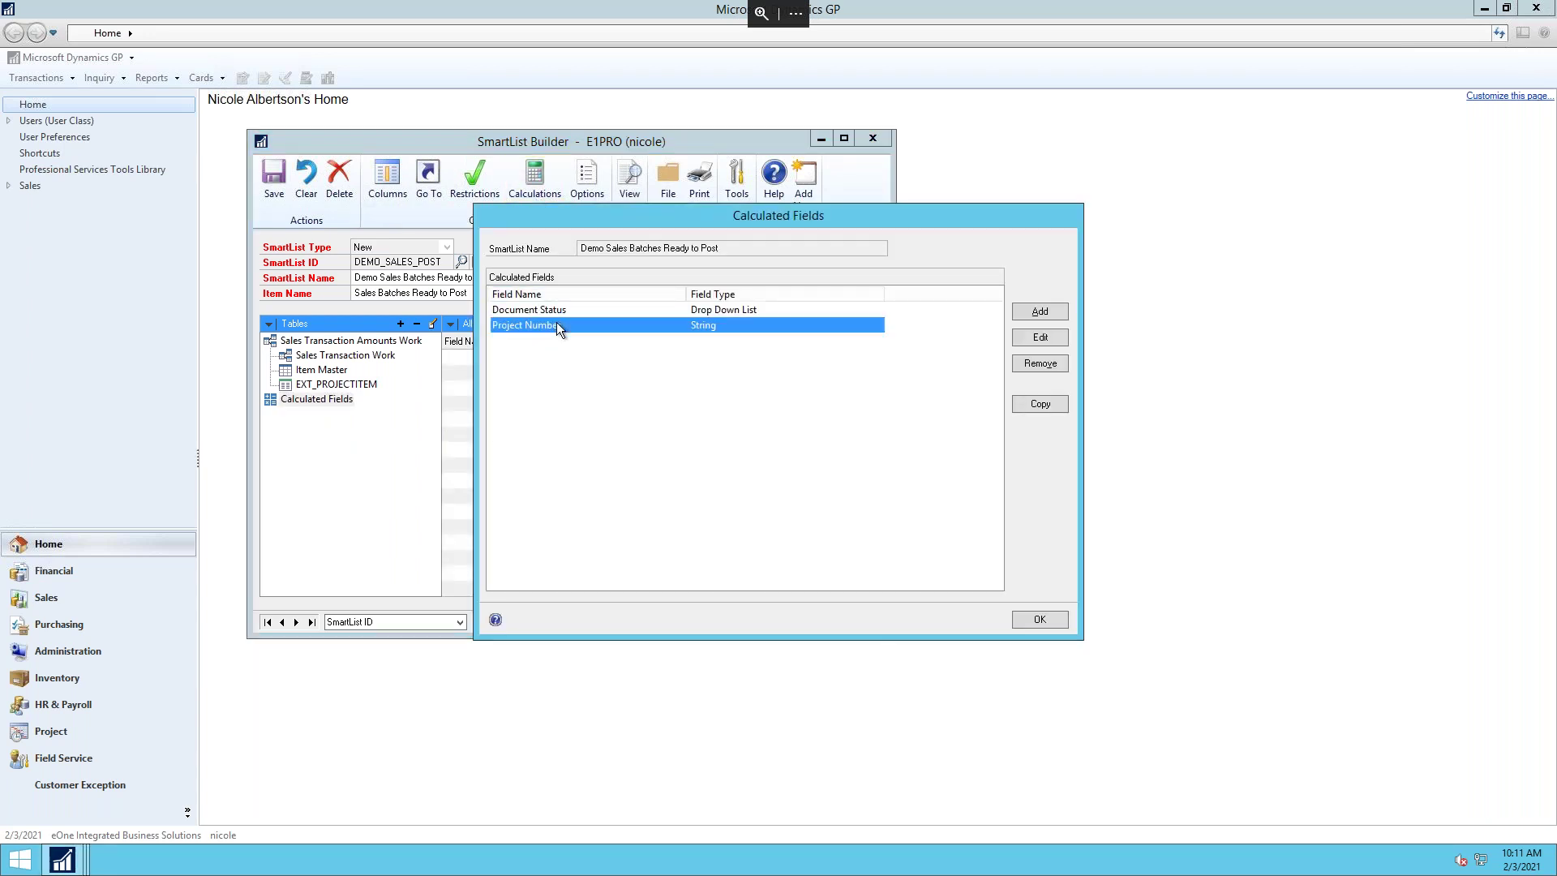
{"action": "double_click", "coordinate": [556, 324]}
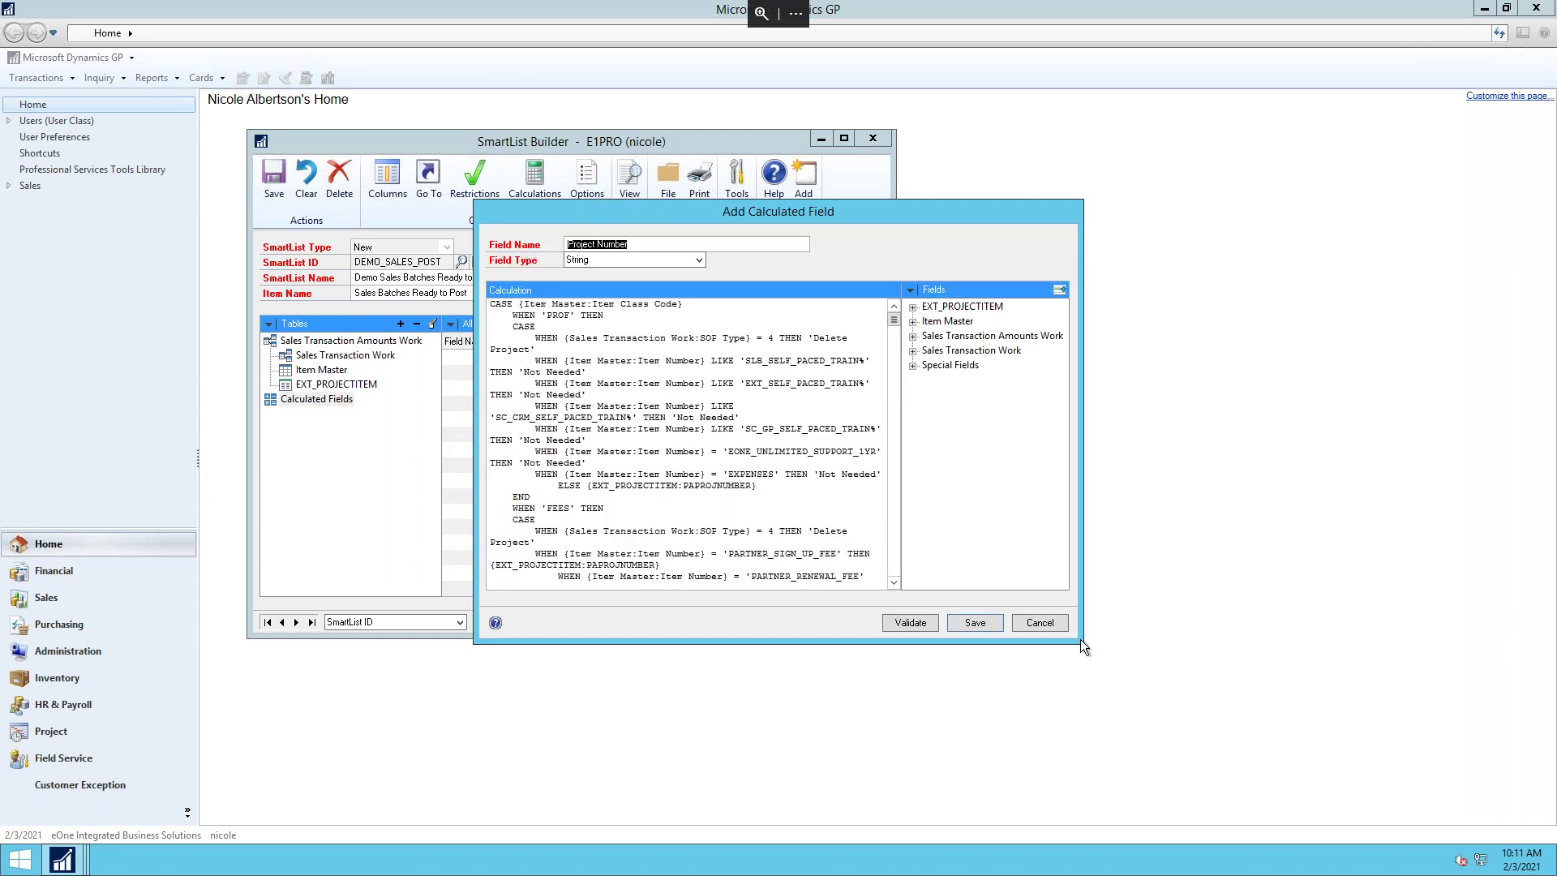
Select the whole Project Number calculation and try to open Notepad for it.
{"action": "left_click", "coordinate": [631, 427]}
{"action": "key", "text": "ctrl+a"}
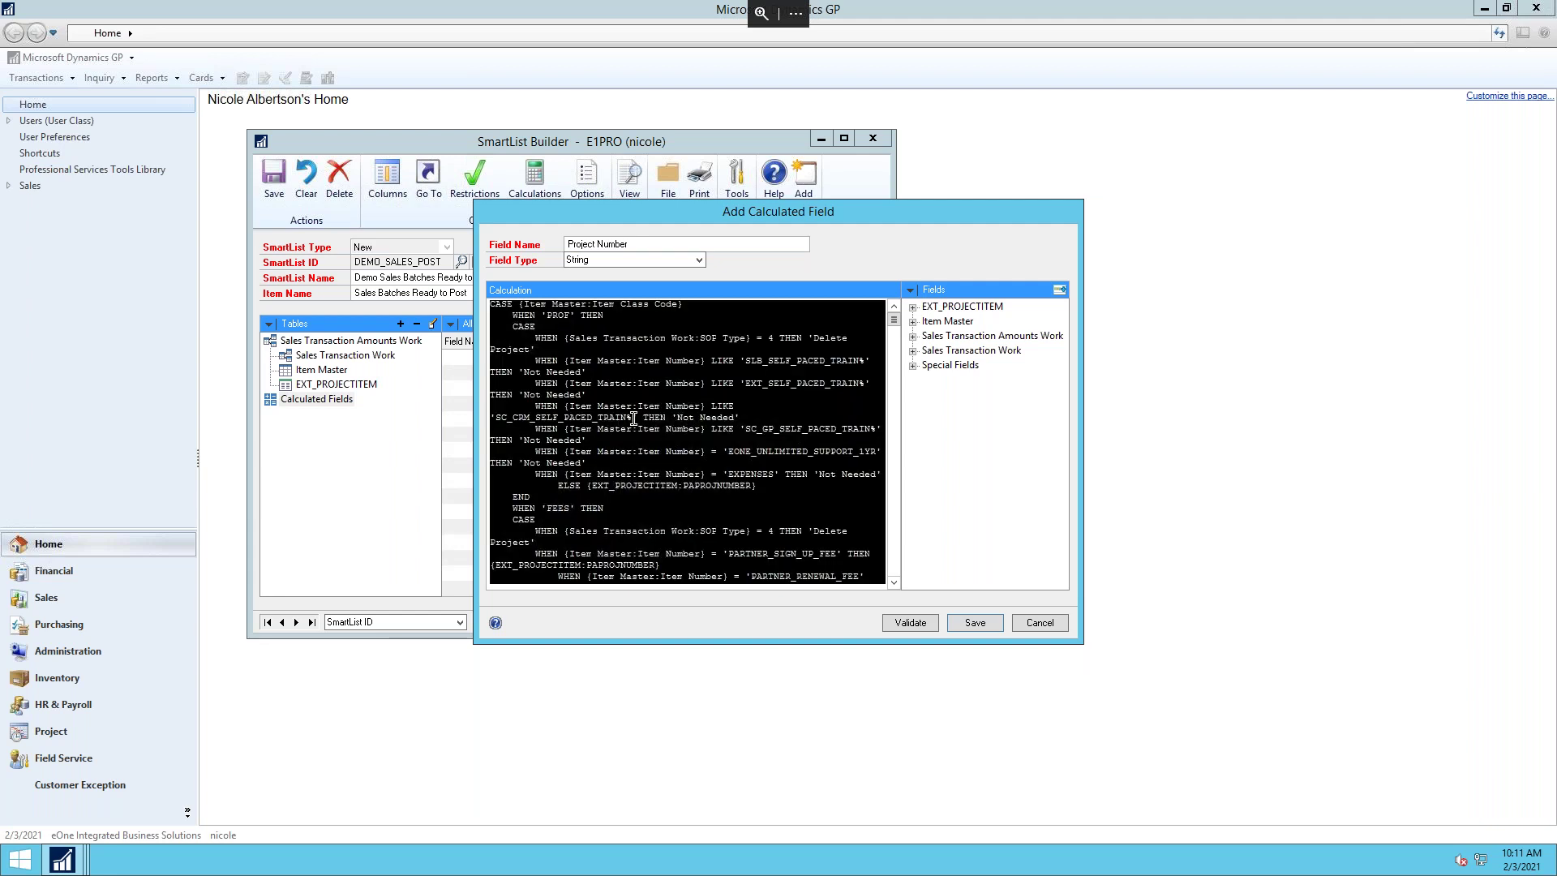
{"action": "left_click", "coordinate": [22, 858]}
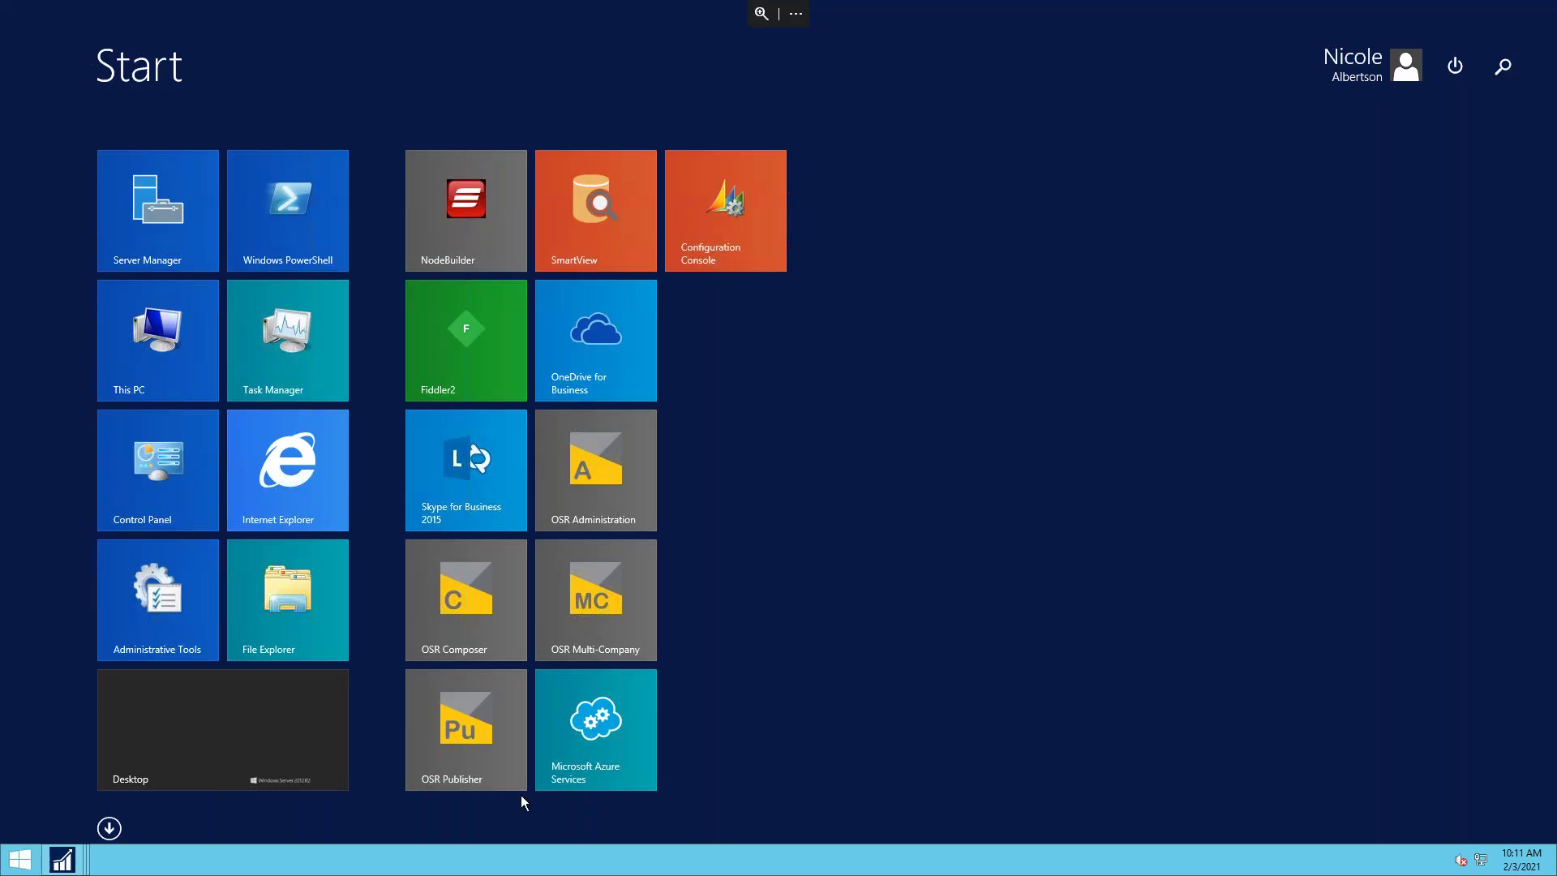
{"action": "type", "text": "notep"}
{"action": "key", "text": "Return"}
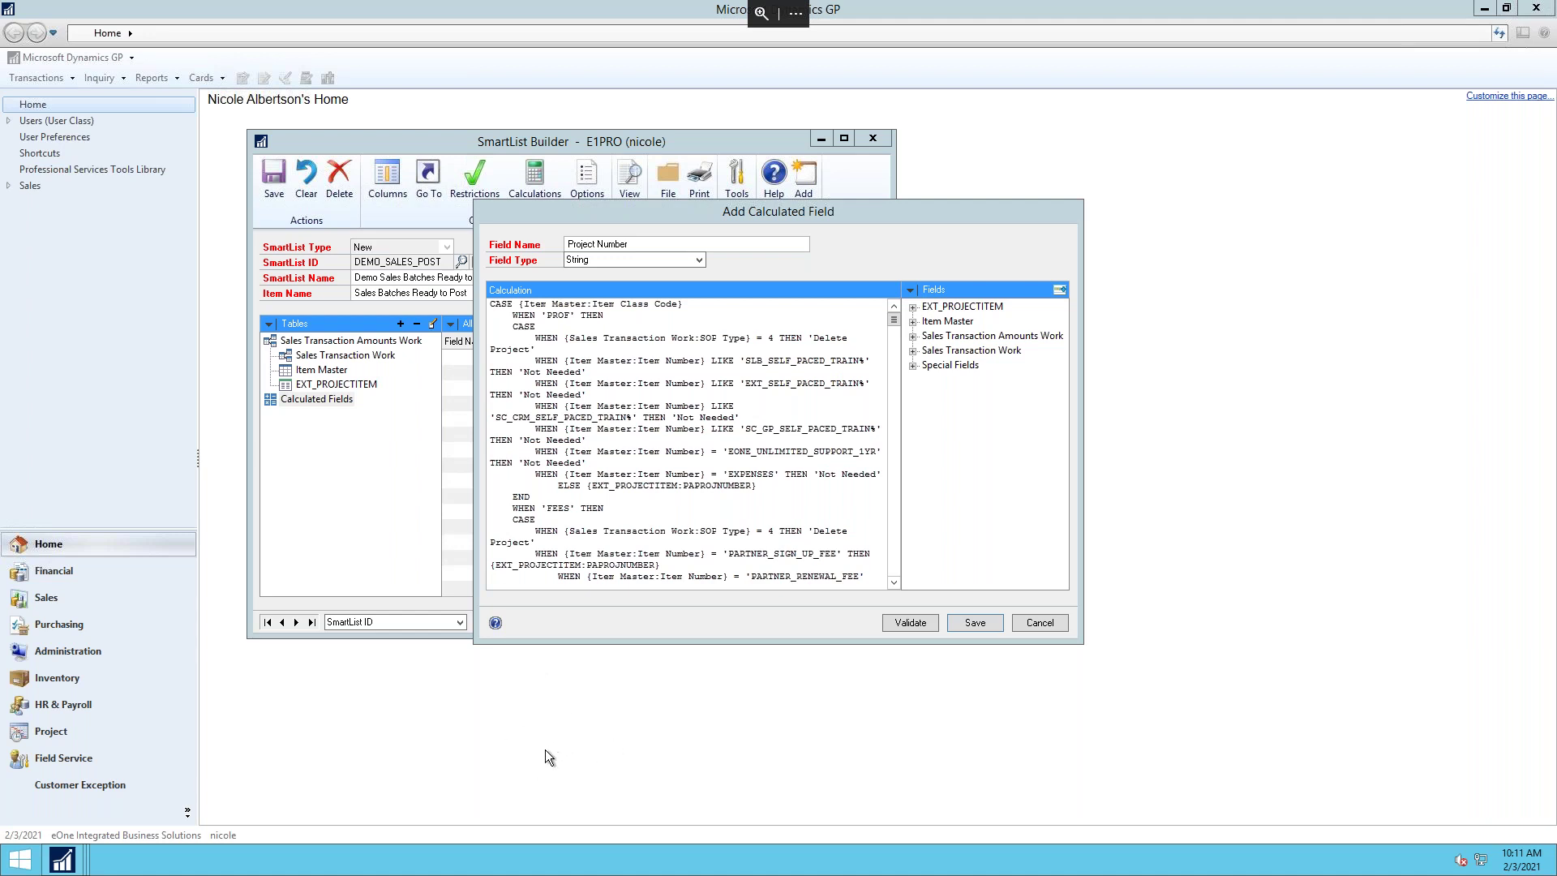
{"action": "left_click", "coordinate": [20, 860]}
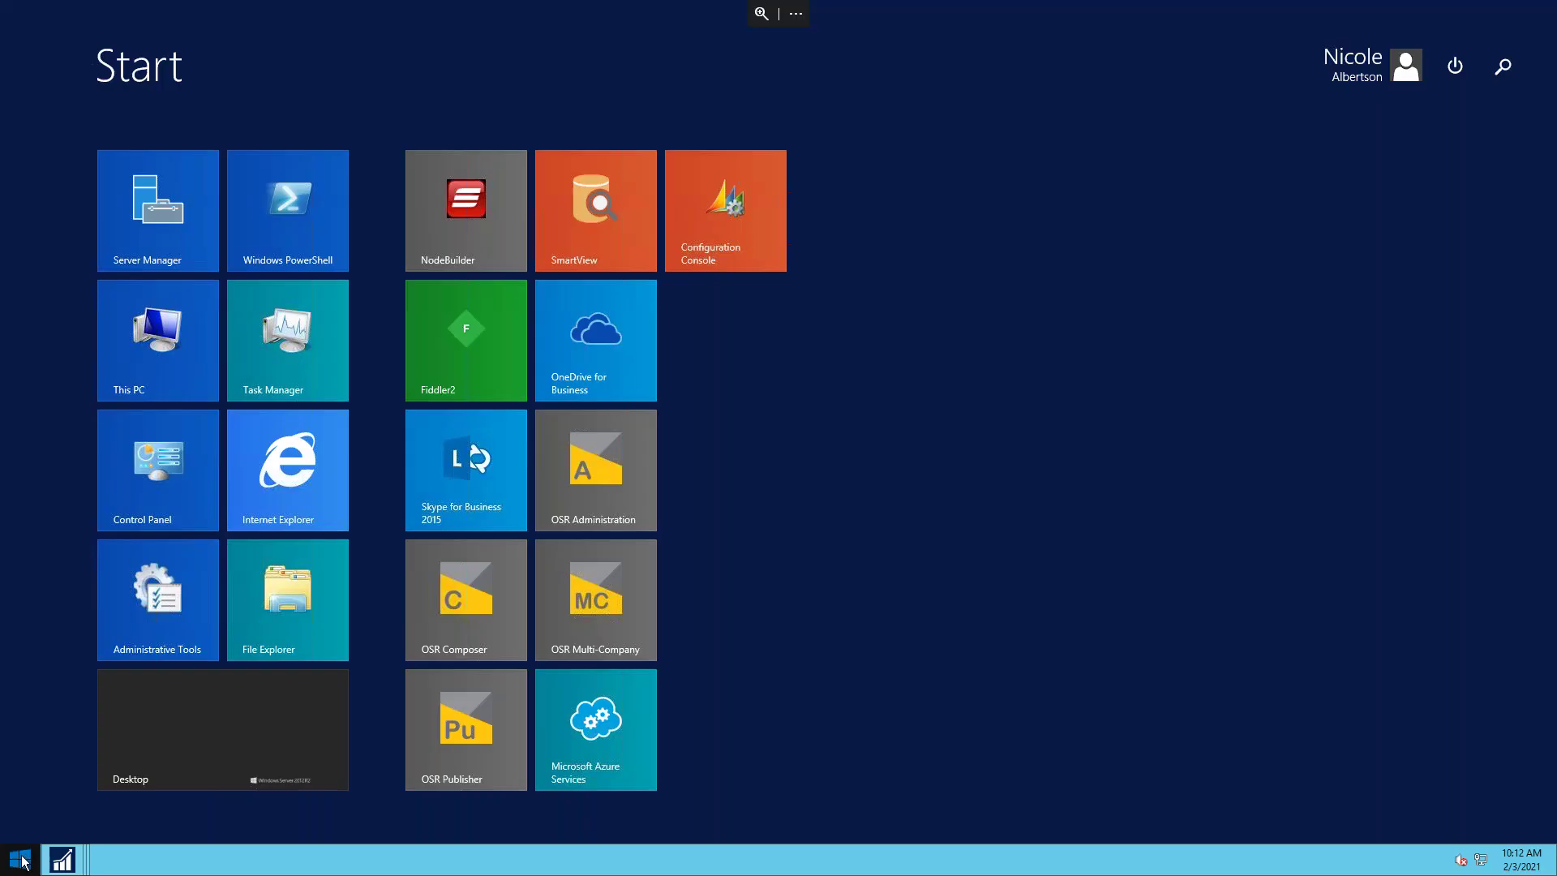
{"action": "type", "text": "notepad"}
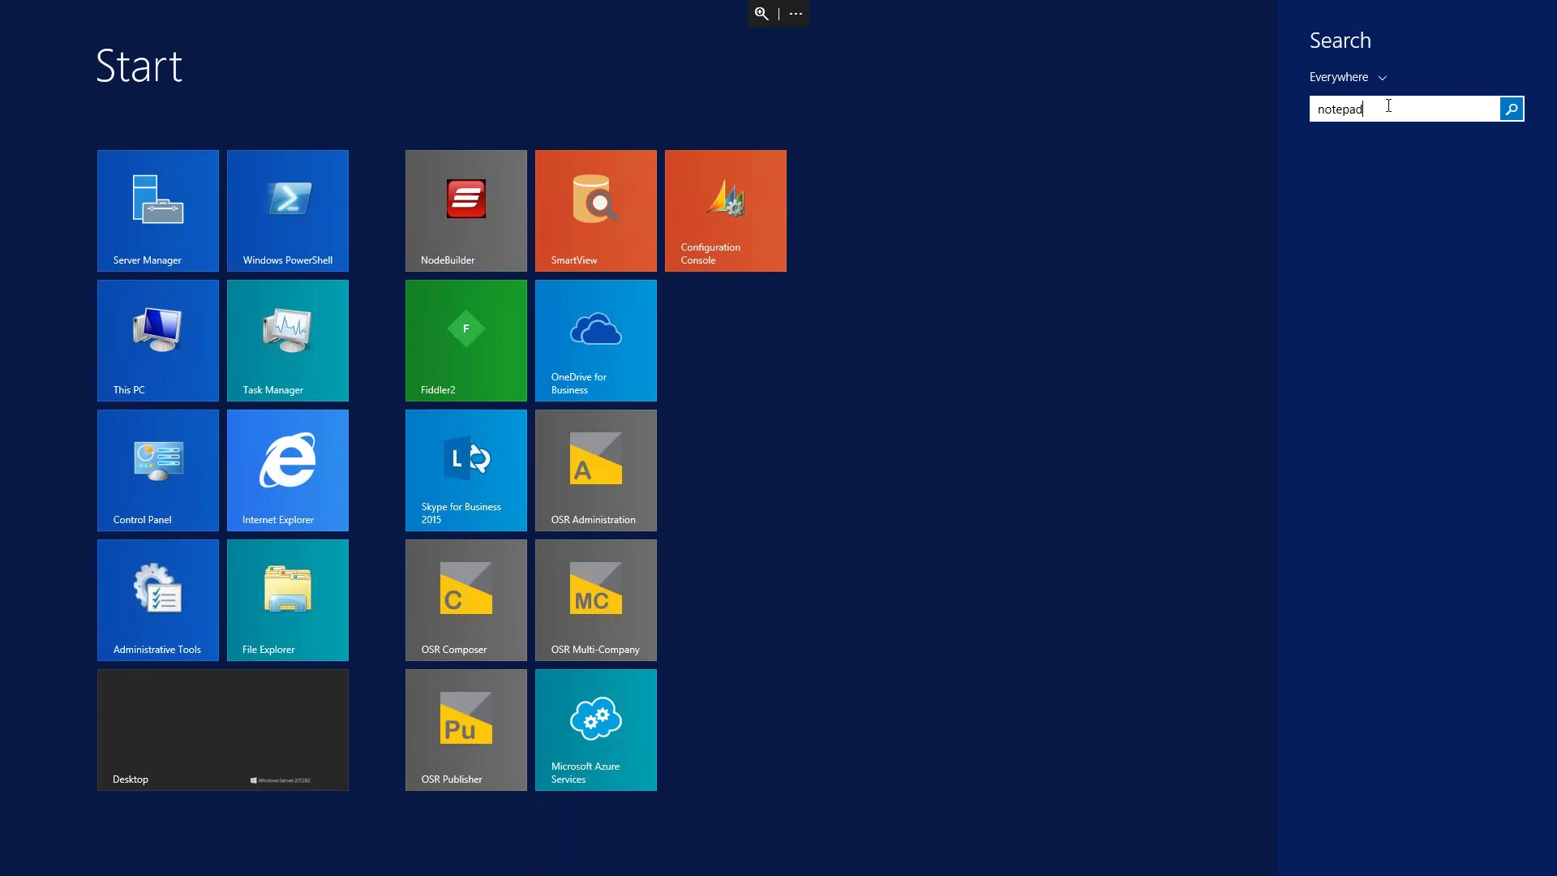
{"action": "key", "text": "Escape"}
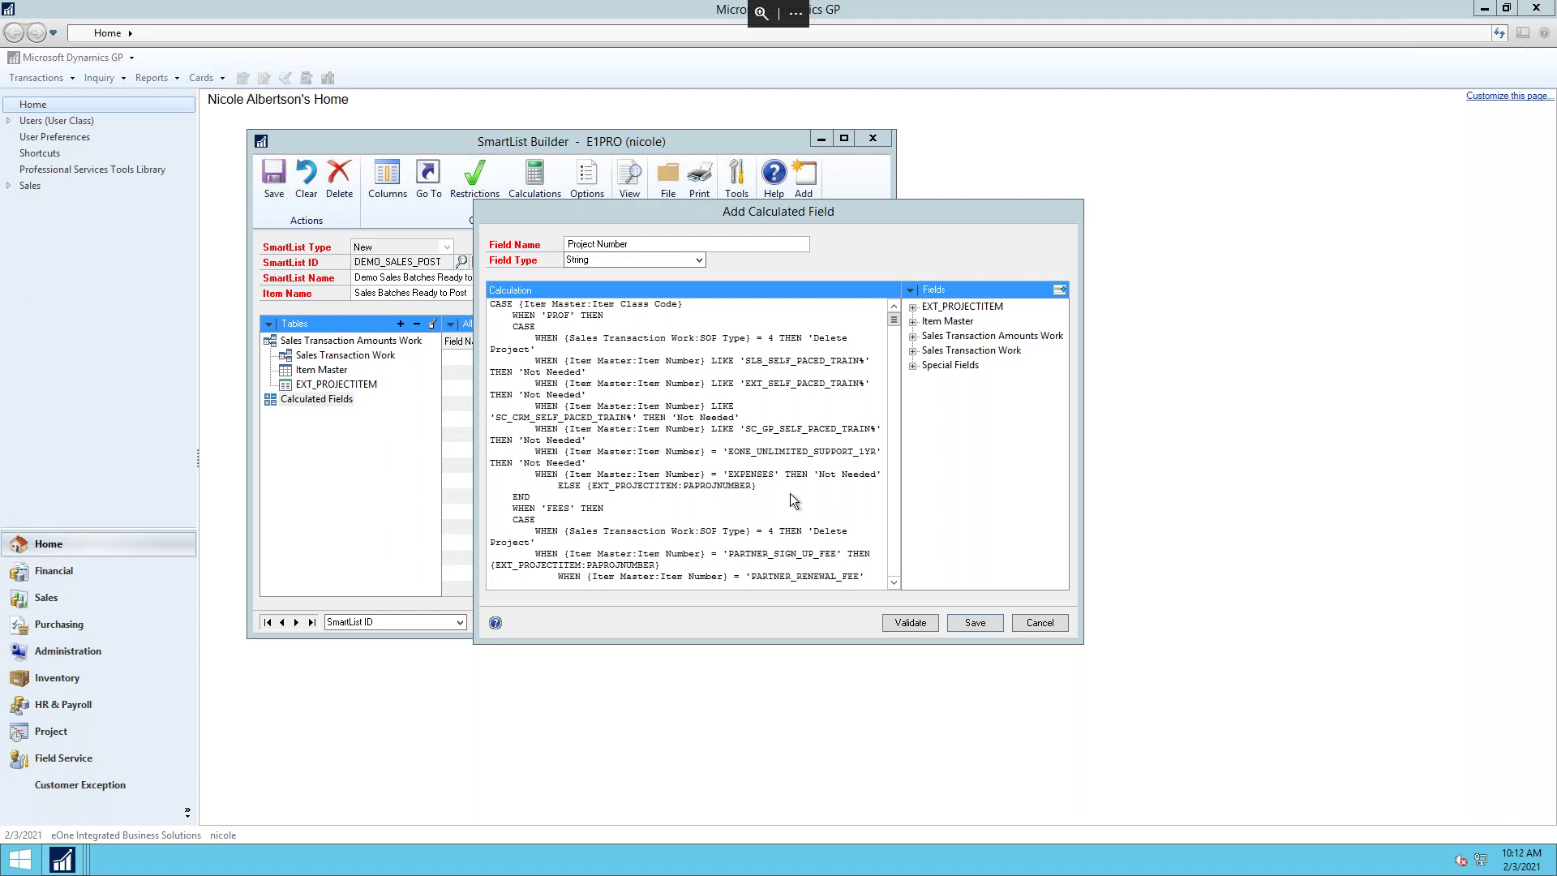
Review the Project Number CASE calculation line by line, and leave the calculated fields without saving changes.
{"action": "key", "text": "ctrl+a"}
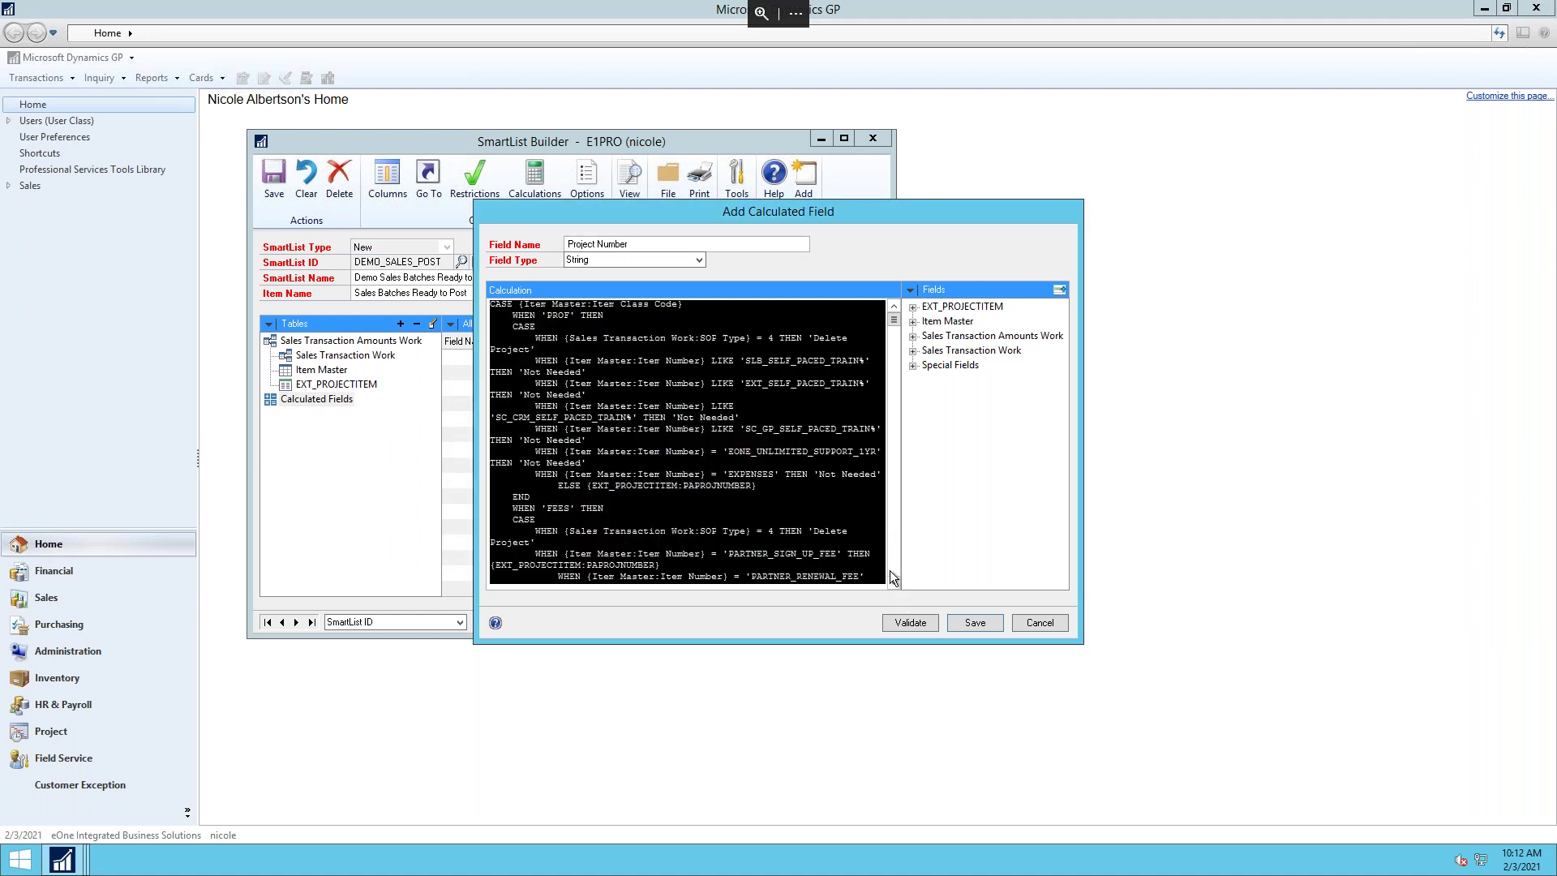
{"action": "left_click", "coordinate": [815, 360]}
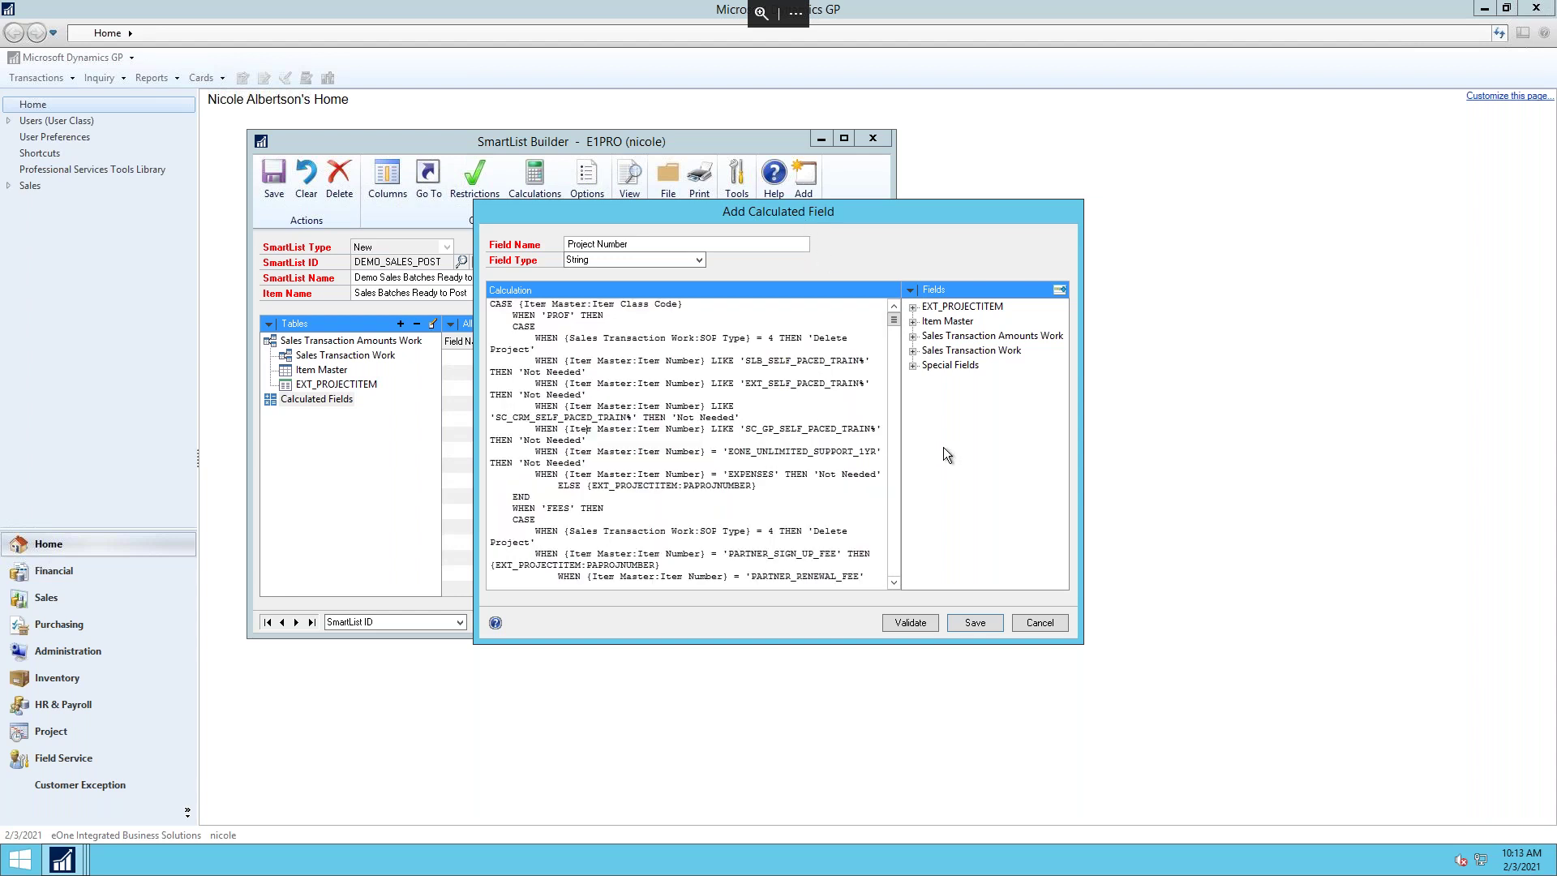
{"action": "key", "text": "Down"}
{"action": "key", "text": "Down"}
{"action": "key", "text": "Down"}
{"action": "key", "text": "Down"}
{"action": "key", "text": "Down"}
{"action": "key", "text": "Down"}
{"action": "key", "text": "Down"}
{"action": "key", "text": "Down"}
{"action": "key", "text": "Down"}
{"action": "key", "text": "Down"}
{"action": "key", "text": "Down"}
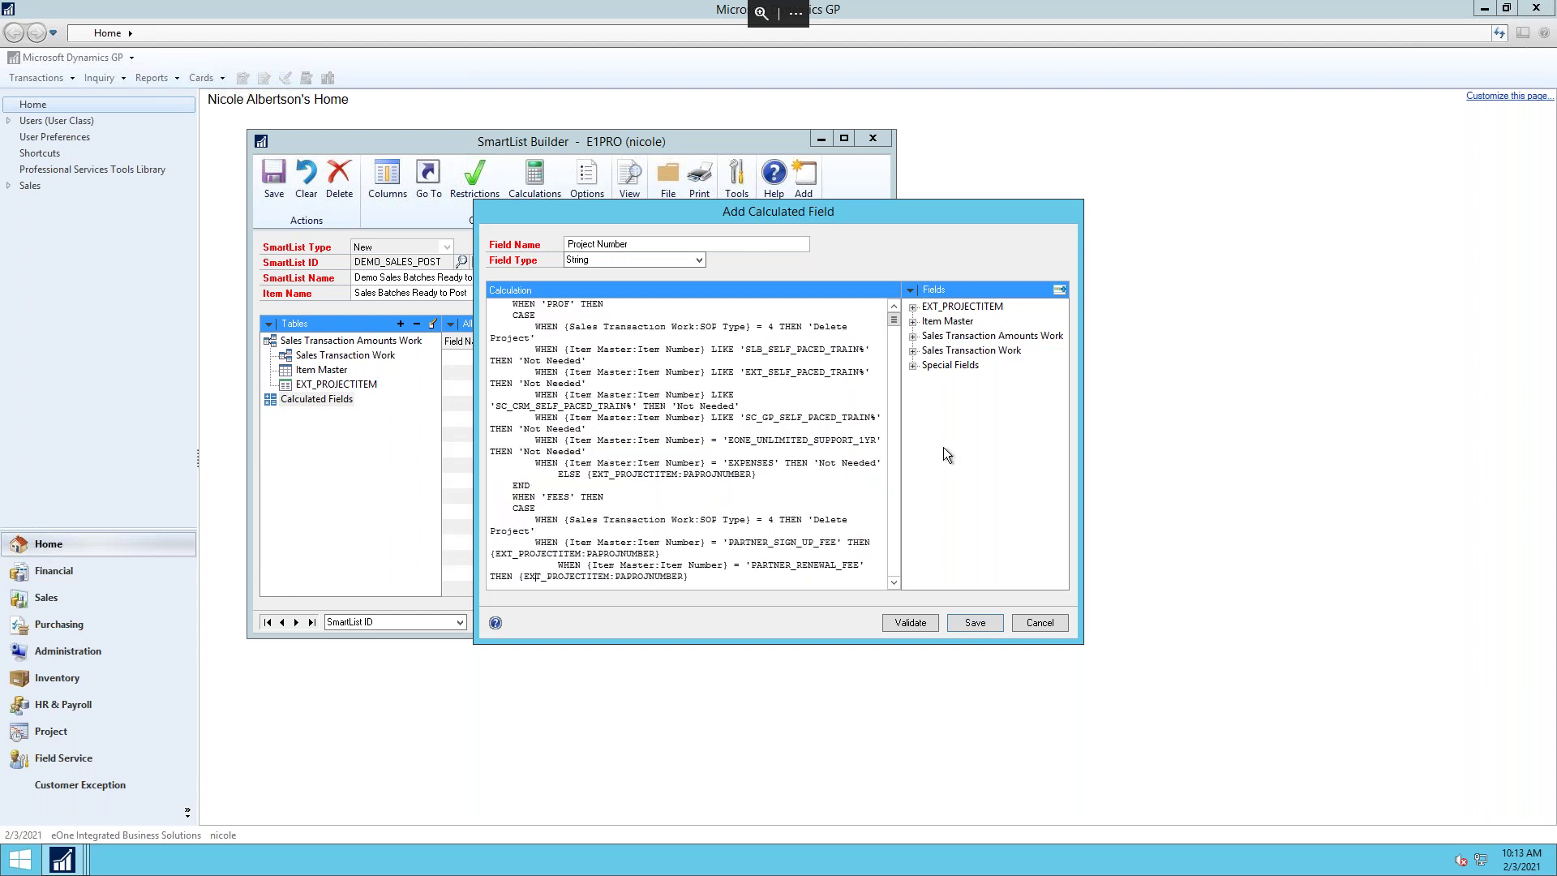
{"action": "key", "text": "Down"}
{"action": "key", "text": "Down"}
{"action": "key", "text": "Down"}
{"action": "key", "text": "Down"}
{"action": "key", "text": "Down"}
{"action": "key", "text": "Down"}
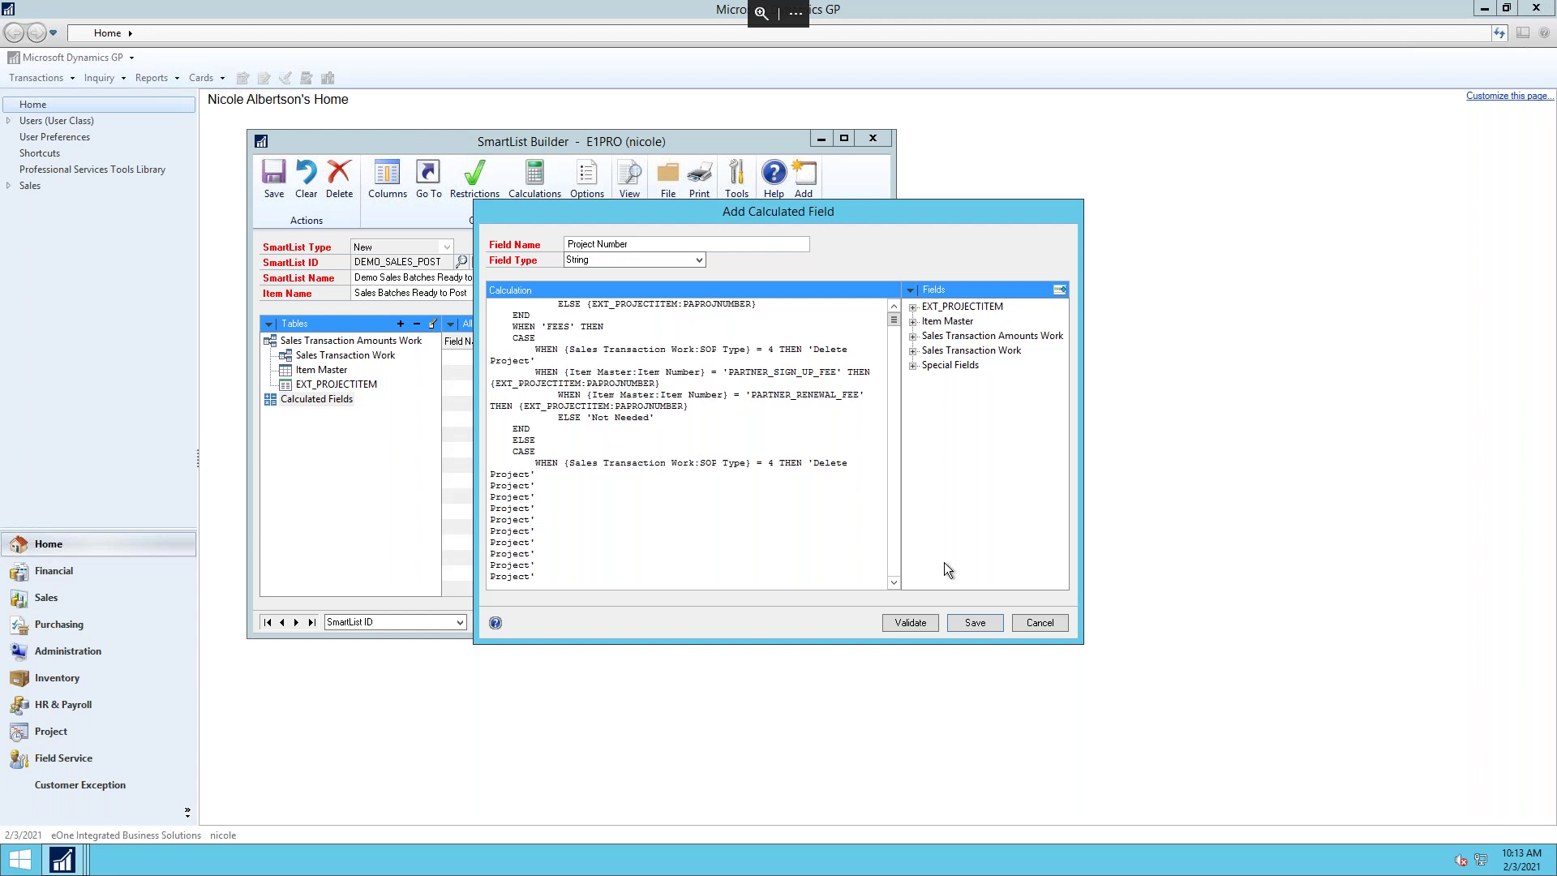
{"action": "left_click", "coordinate": [1042, 622]}
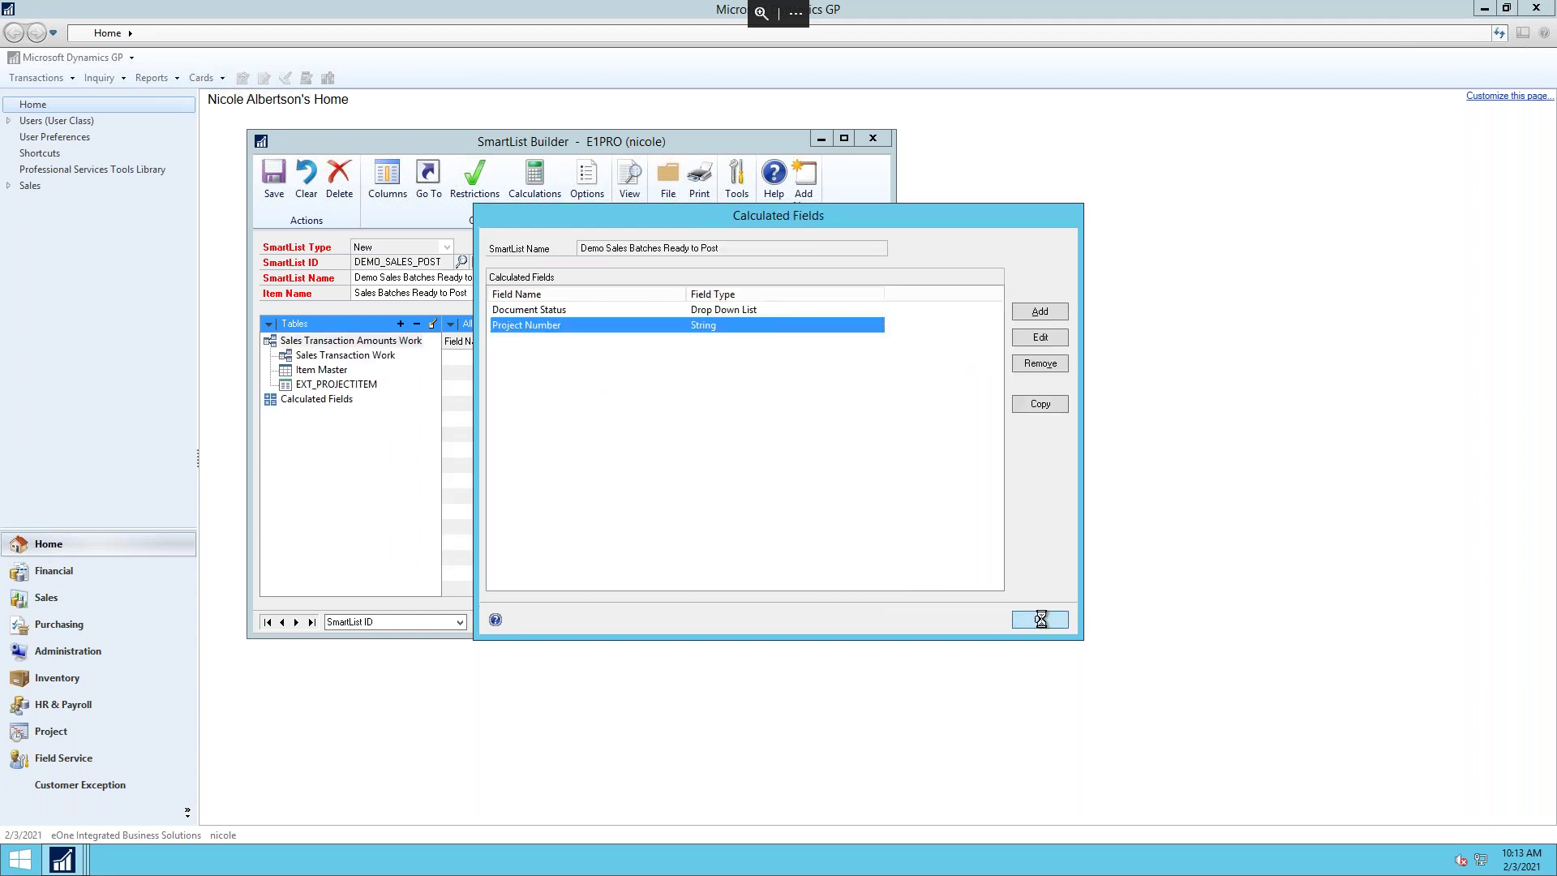
{"action": "left_click", "coordinate": [1041, 620]}
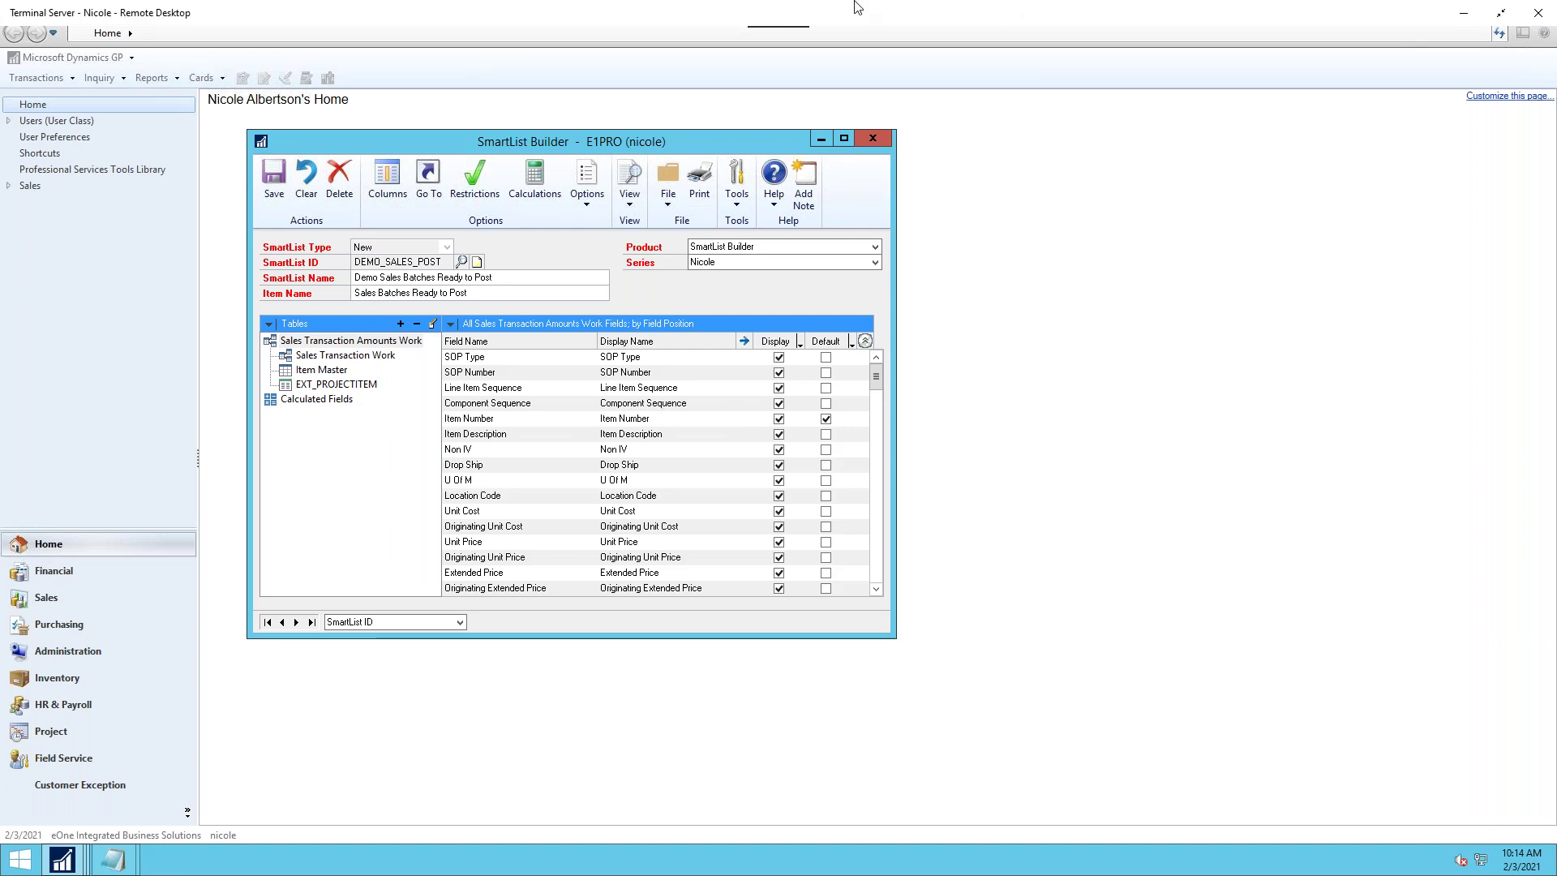
Switch back to the remote Microsoft Dynamics GP session and open the SmartList Custom Series window.
{"action": "left_click", "coordinate": [1468, 8]}
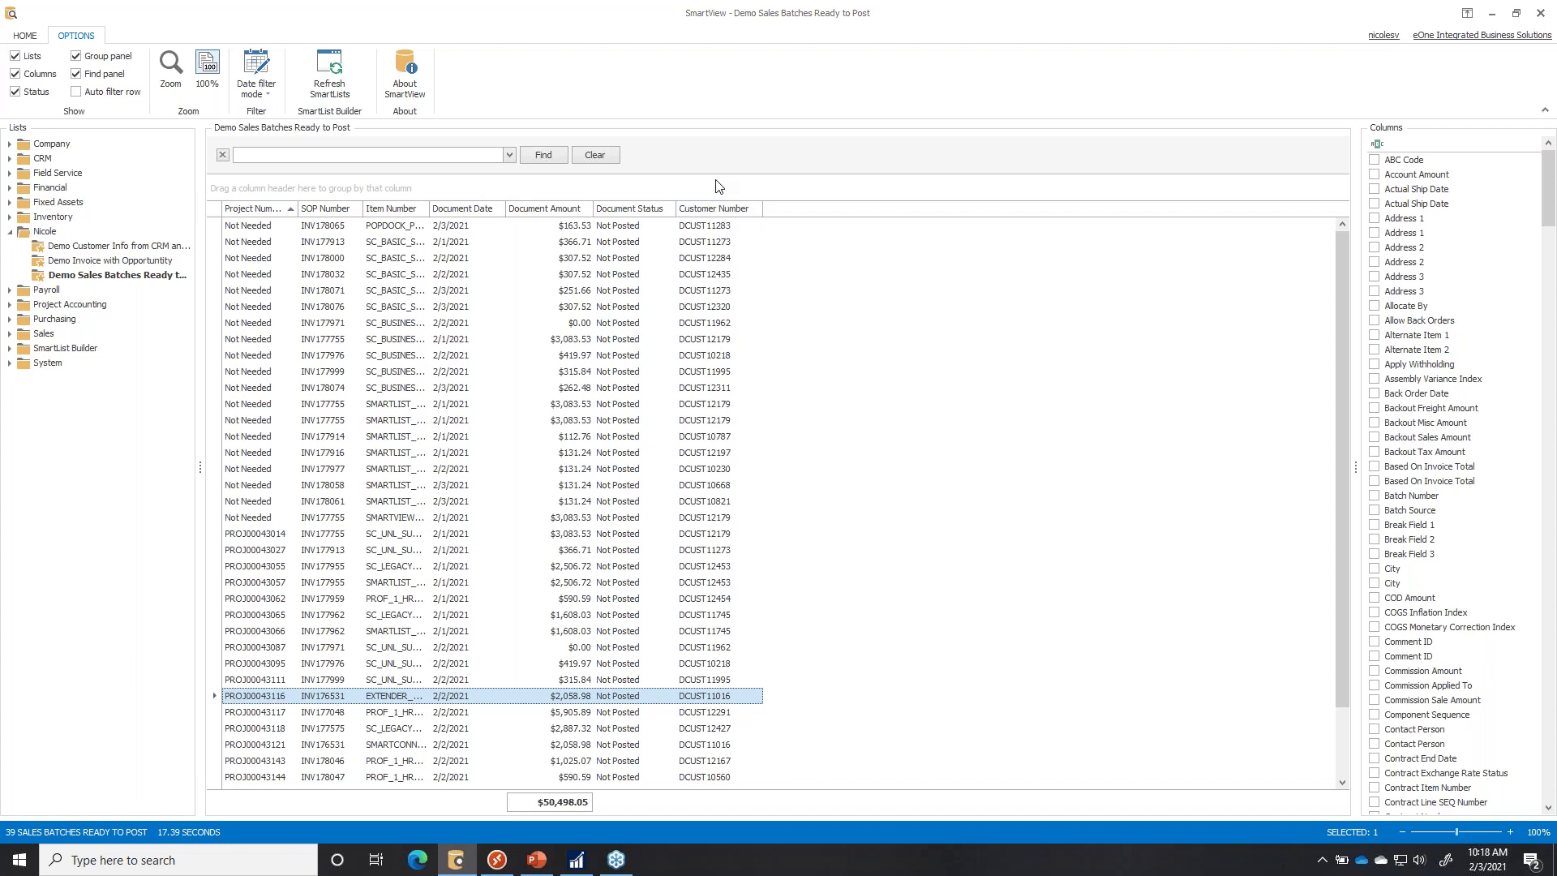
{"action": "left_click", "coordinate": [577, 864]}
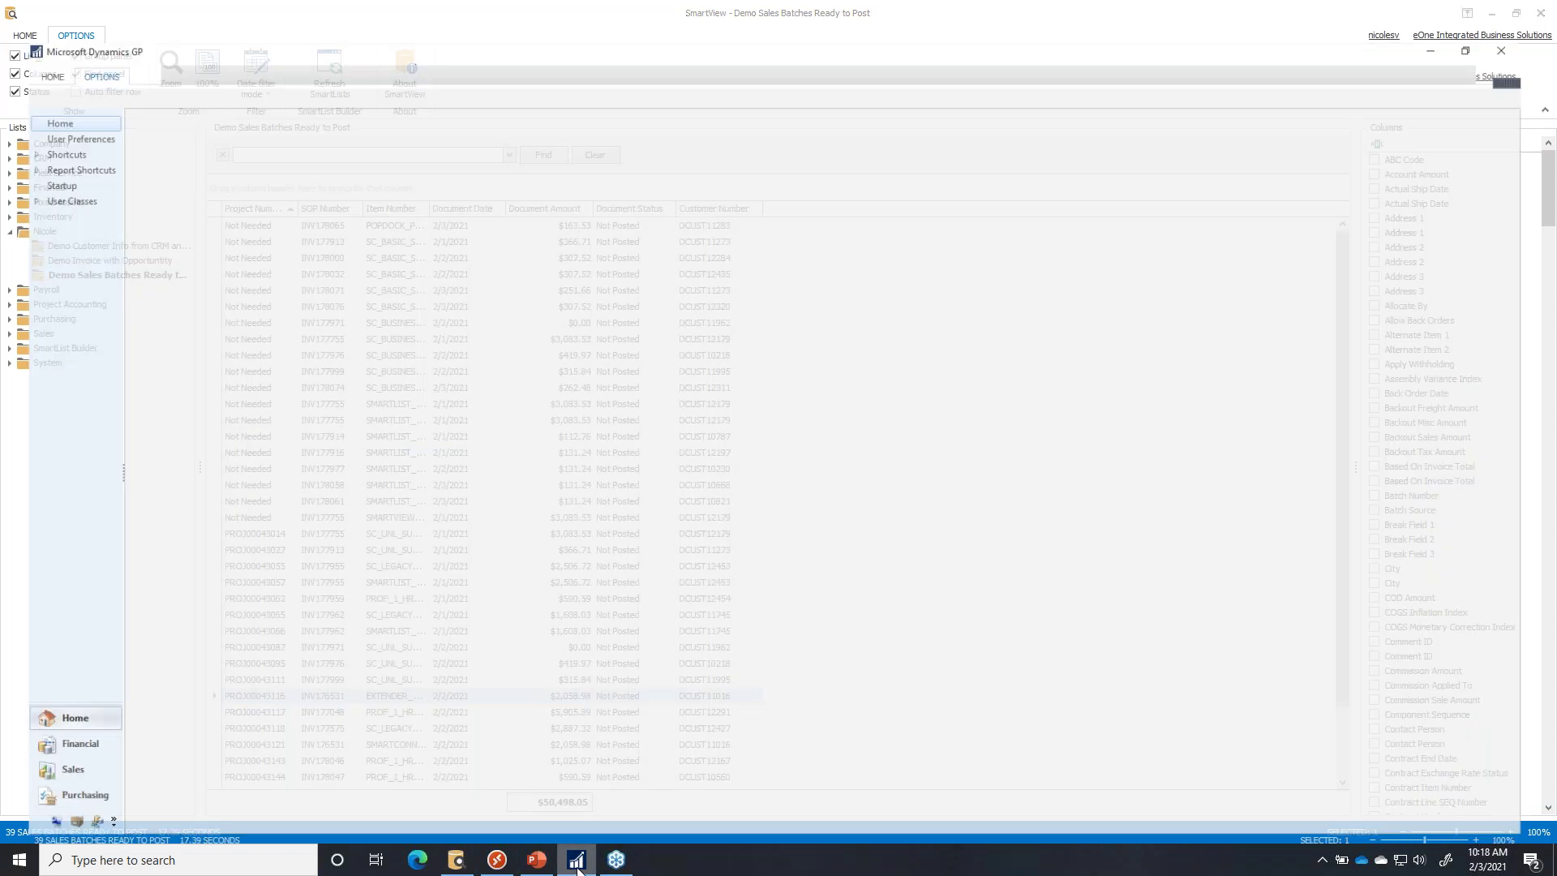
{"action": "left_click", "coordinate": [537, 860]}
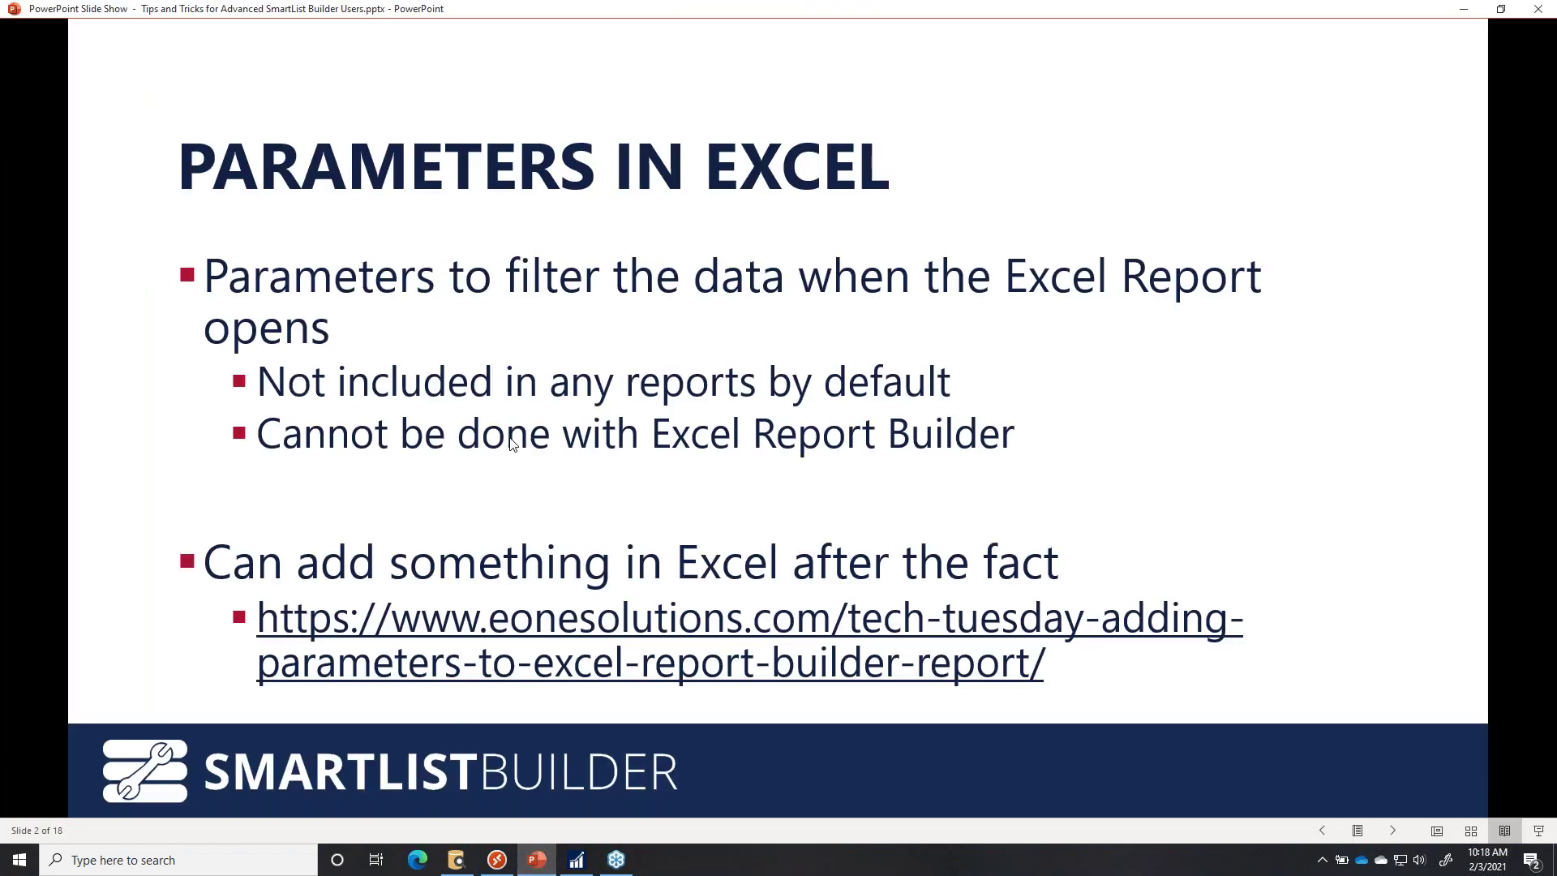
{"action": "left_click", "coordinate": [500, 861]}
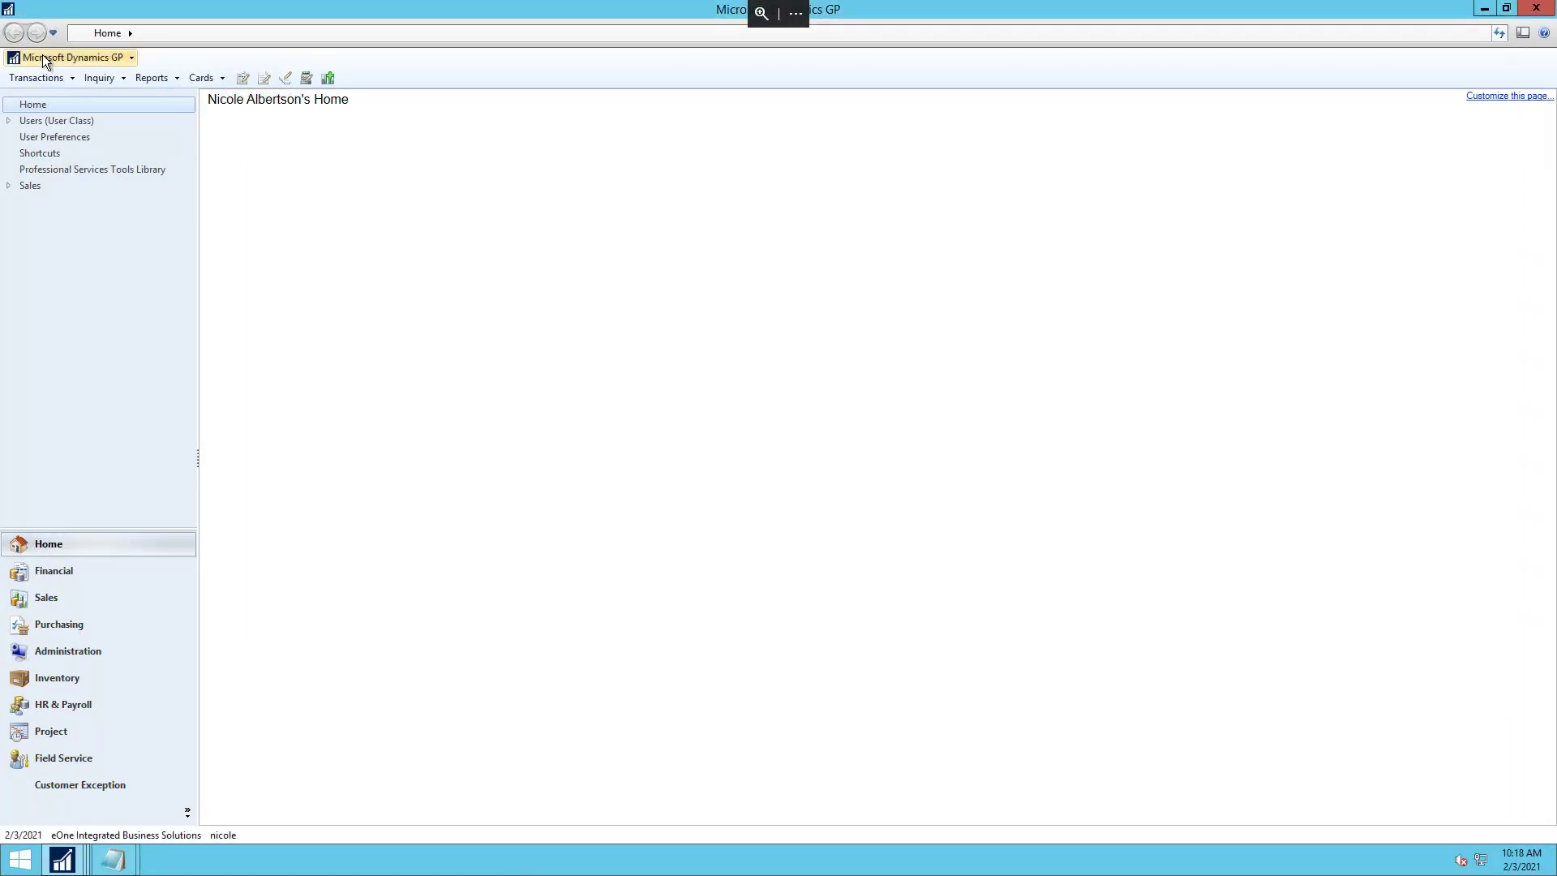
{"action": "left_click", "coordinate": [43, 56]}
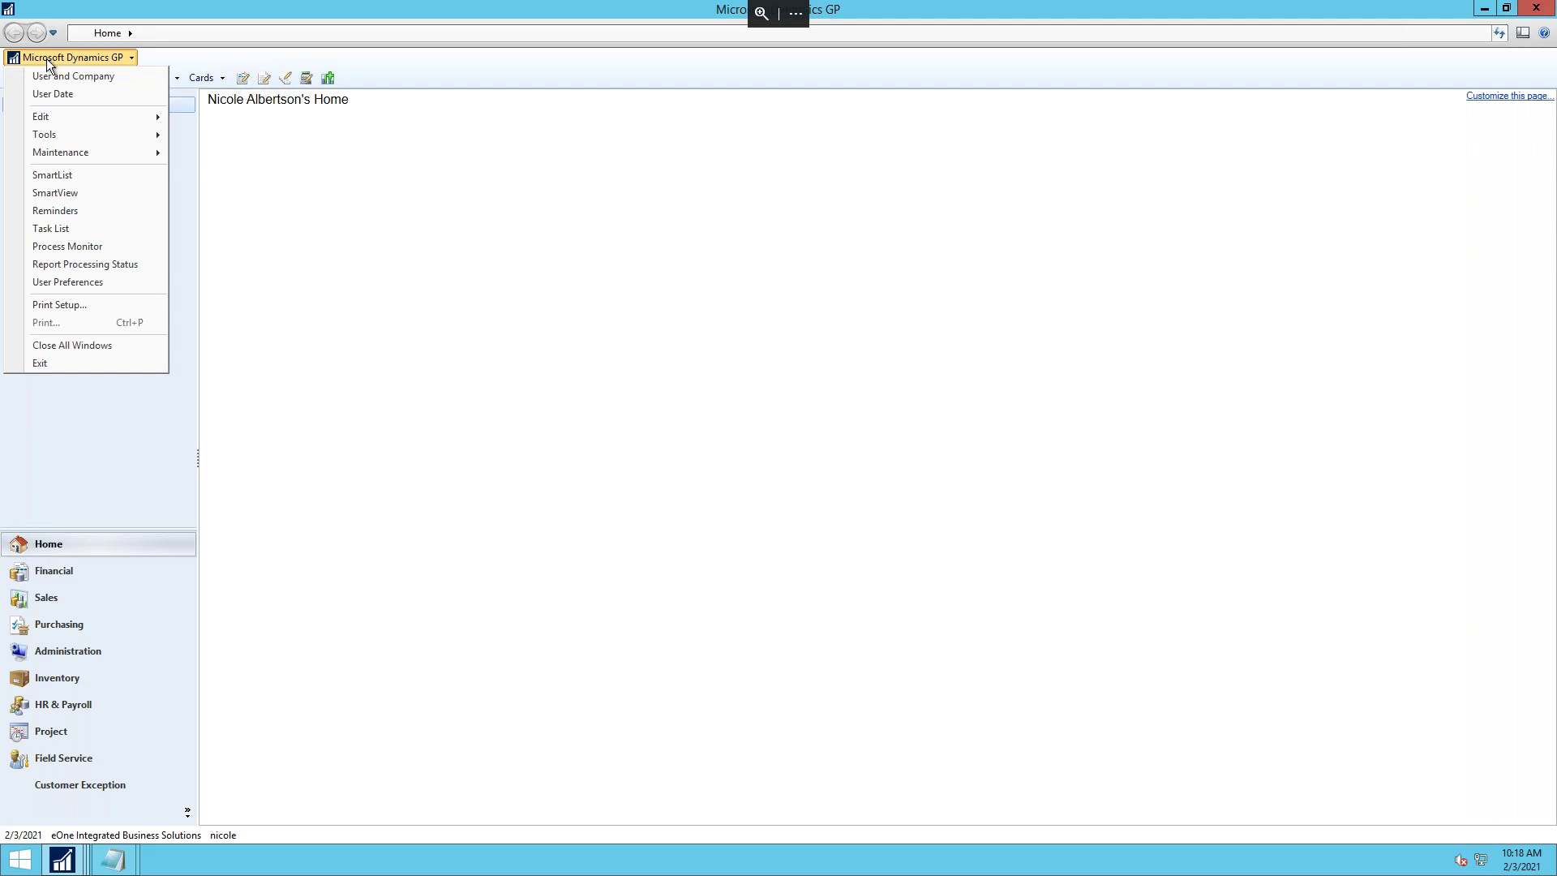
{"action": "mouse_move", "coordinate": [66, 135]}
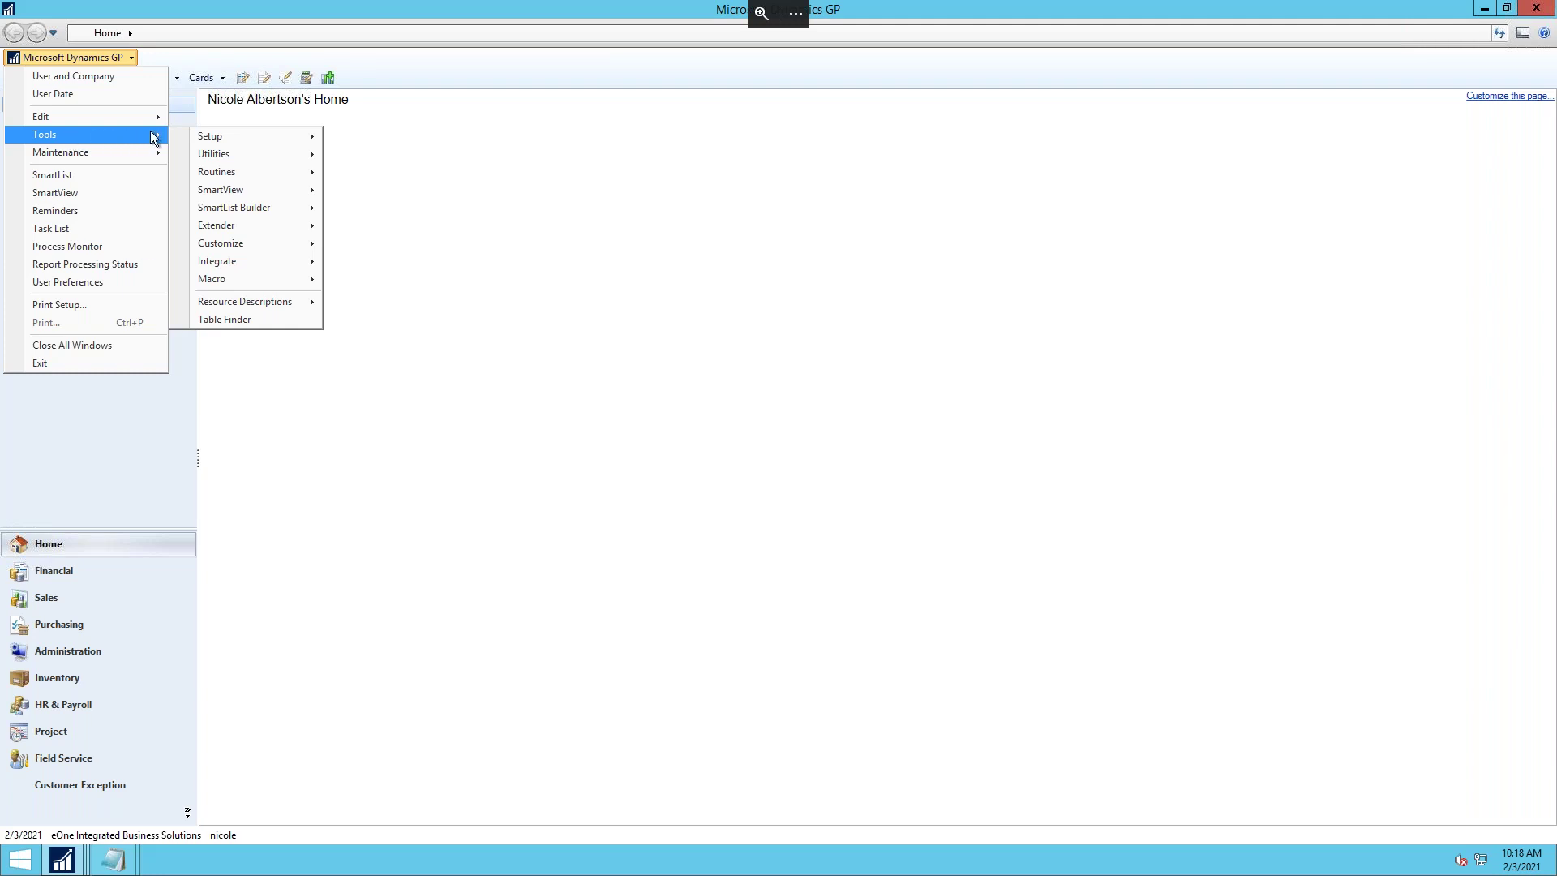
{"action": "mouse_move", "coordinate": [243, 136]}
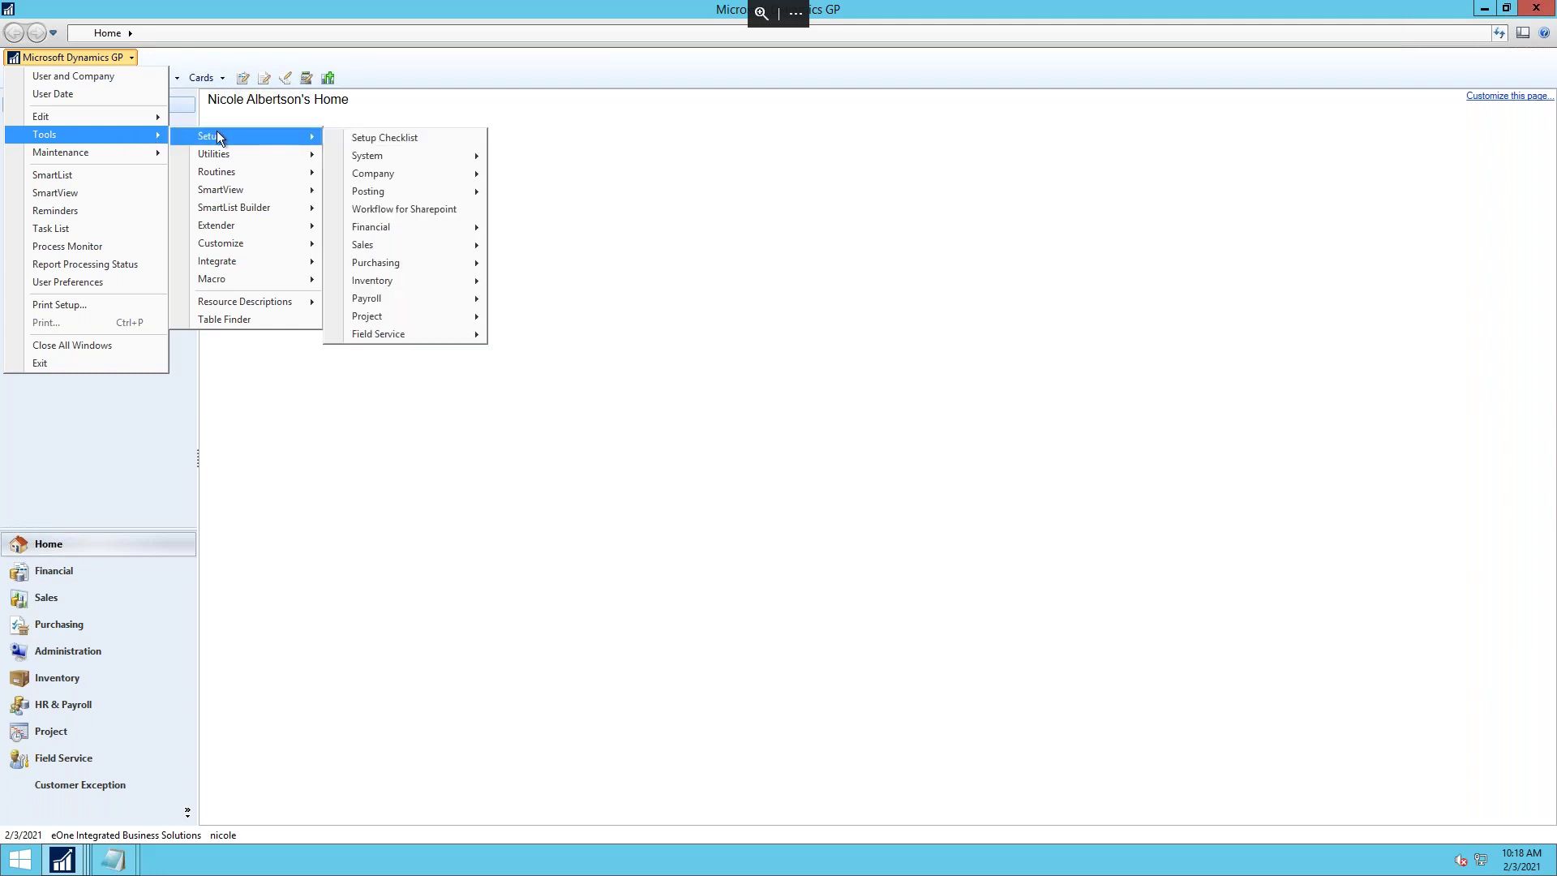
{"action": "mouse_move", "coordinate": [221, 209]}
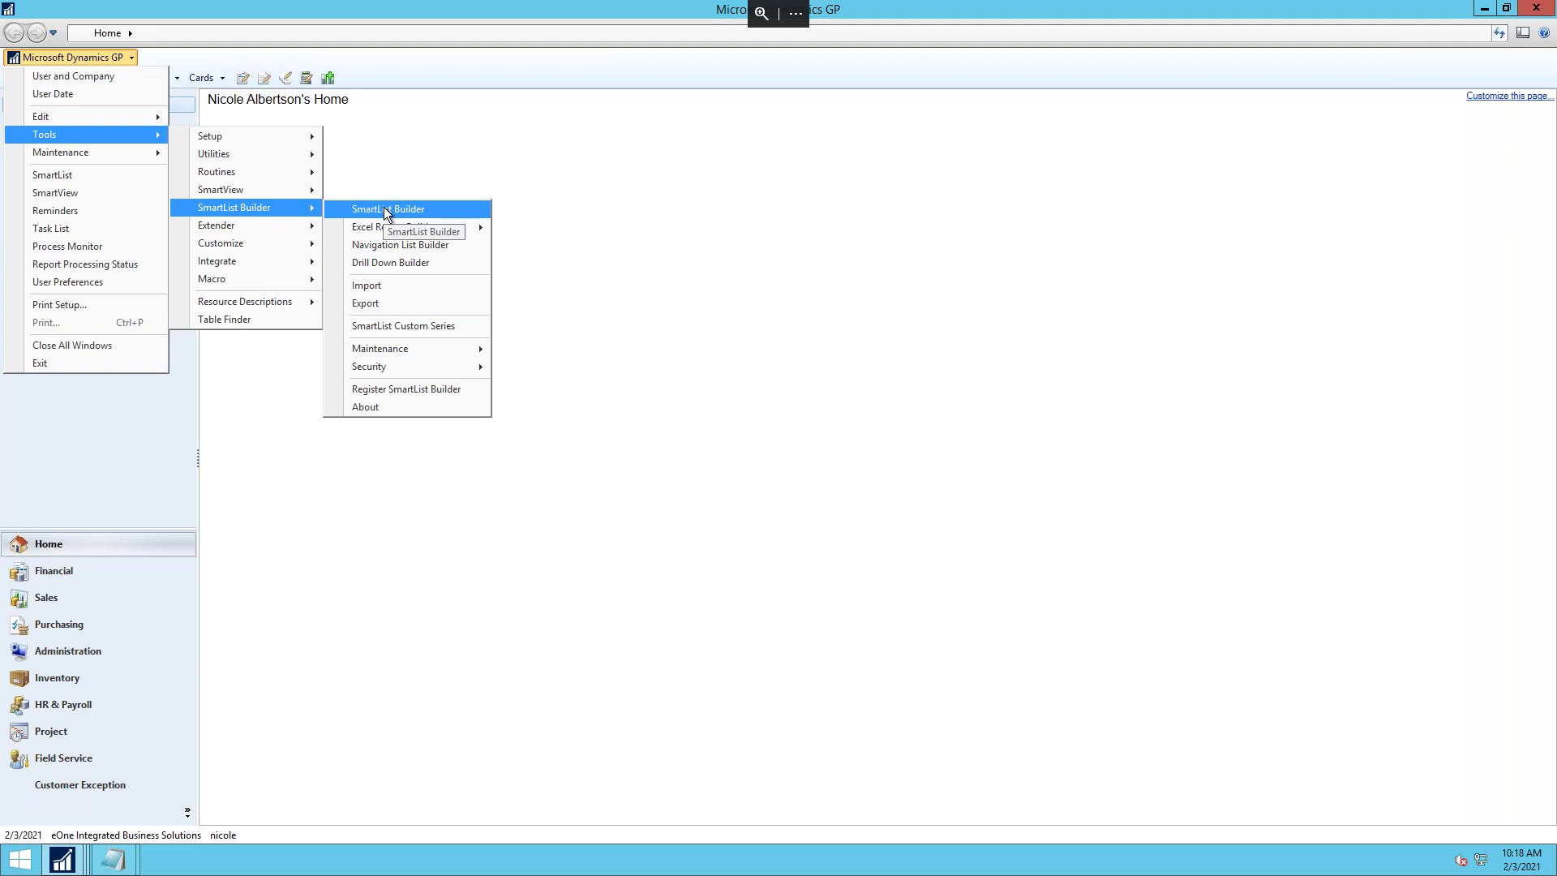
{"action": "left_click", "coordinate": [400, 329]}
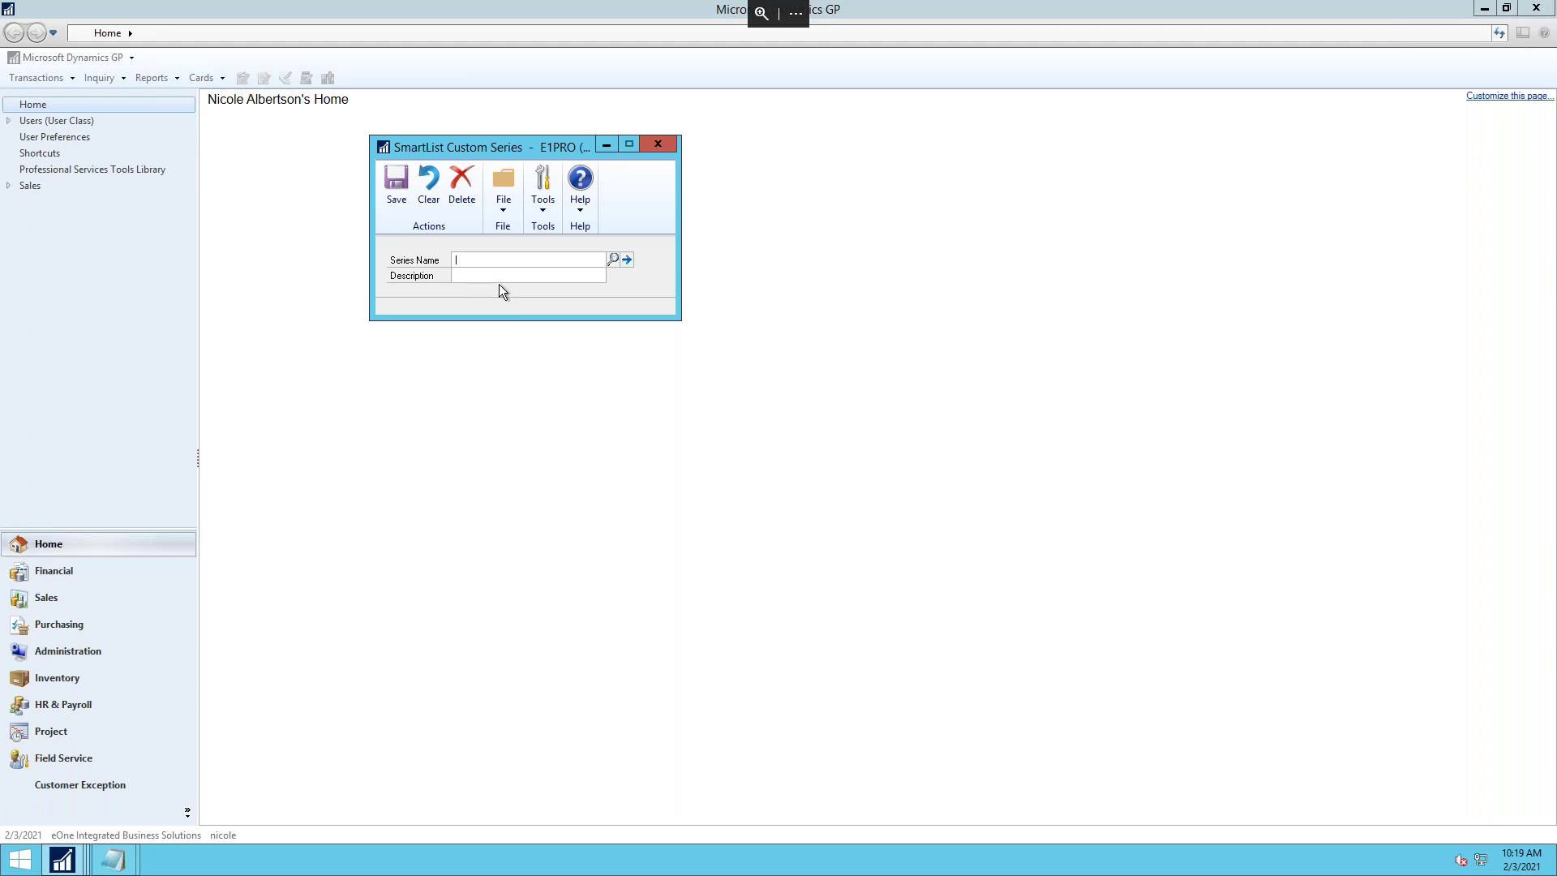
Look up the existing custom series, load the one listed below CRM, and close the window with nothing changed.
{"action": "left_click", "coordinate": [612, 258]}
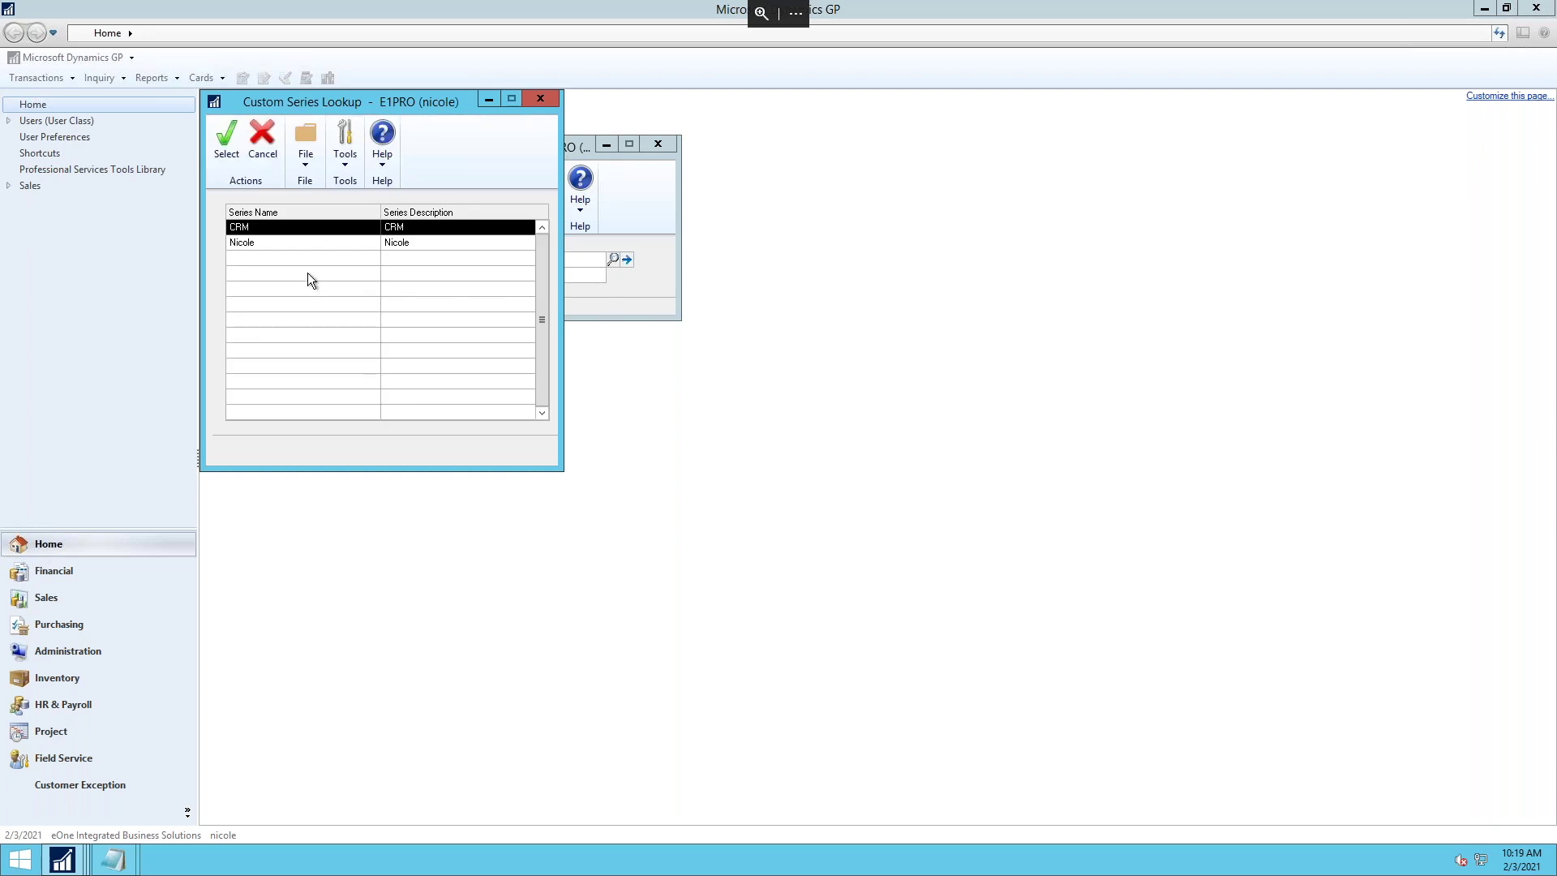
{"action": "double_click", "coordinate": [258, 238]}
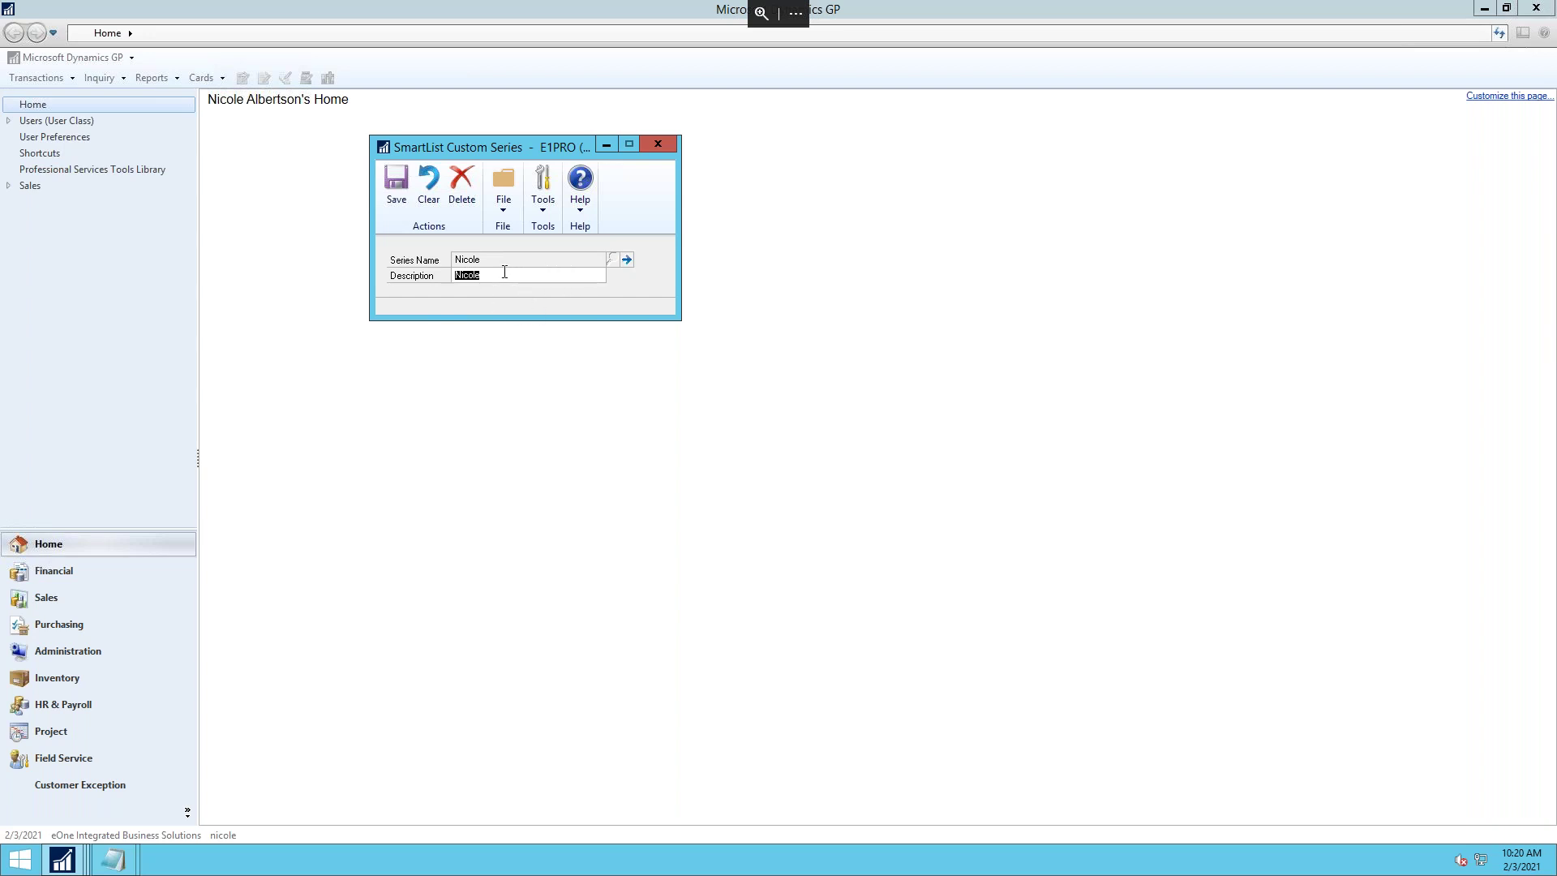
{"action": "left_click", "coordinate": [427, 186]}
{"action": "left_click", "coordinate": [657, 144]}
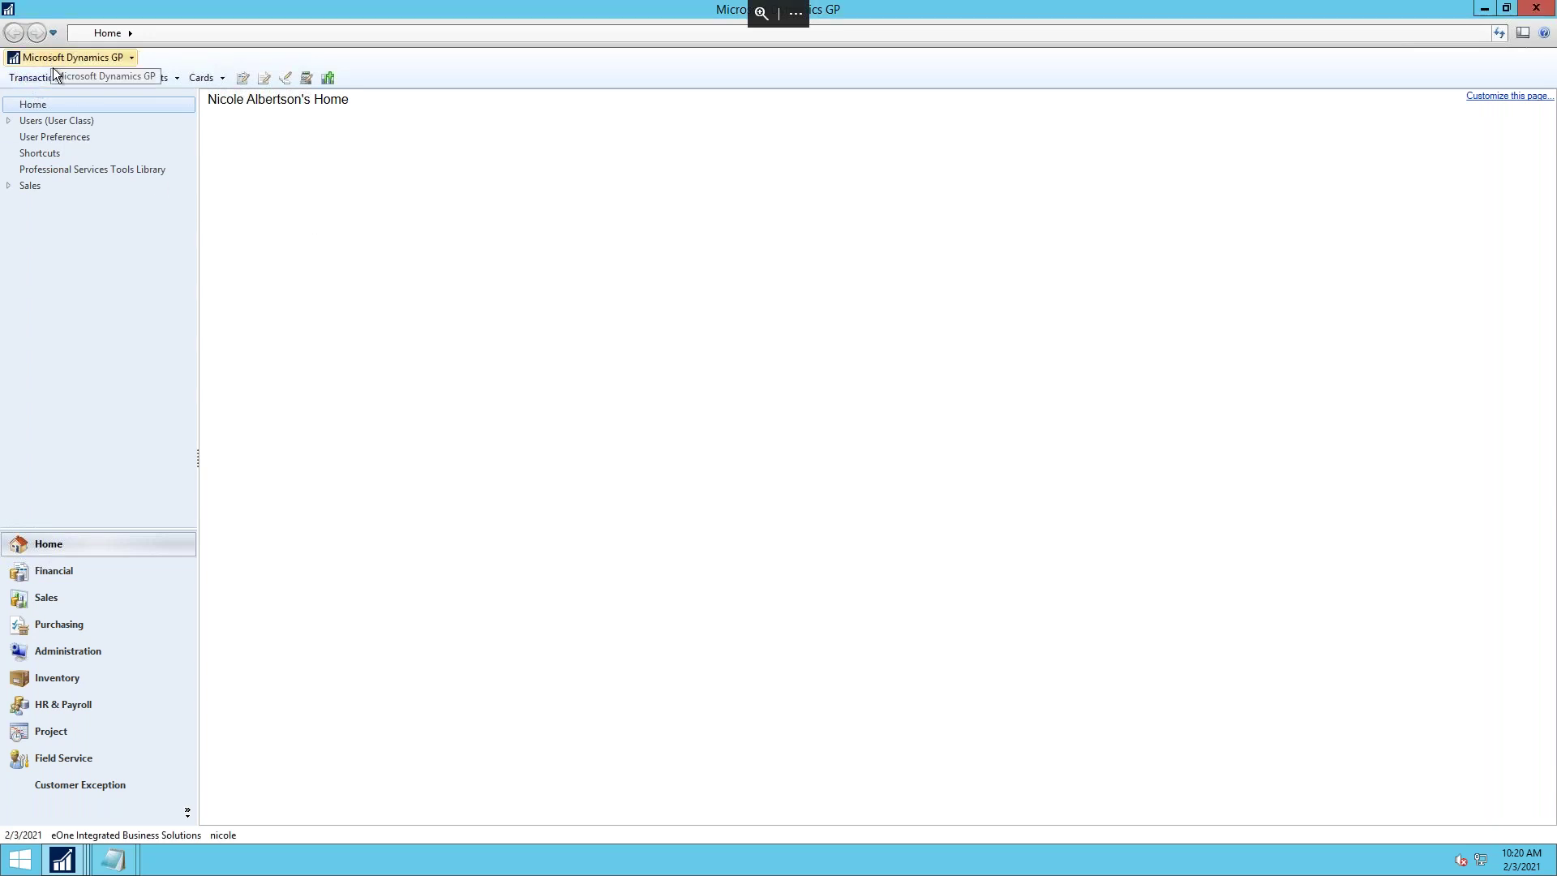
Return to the open SmartList Builder window and check the available Product and Series choices for Demo Sales Batches Ready to Post.
{"action": "left_click", "coordinate": [63, 859]}
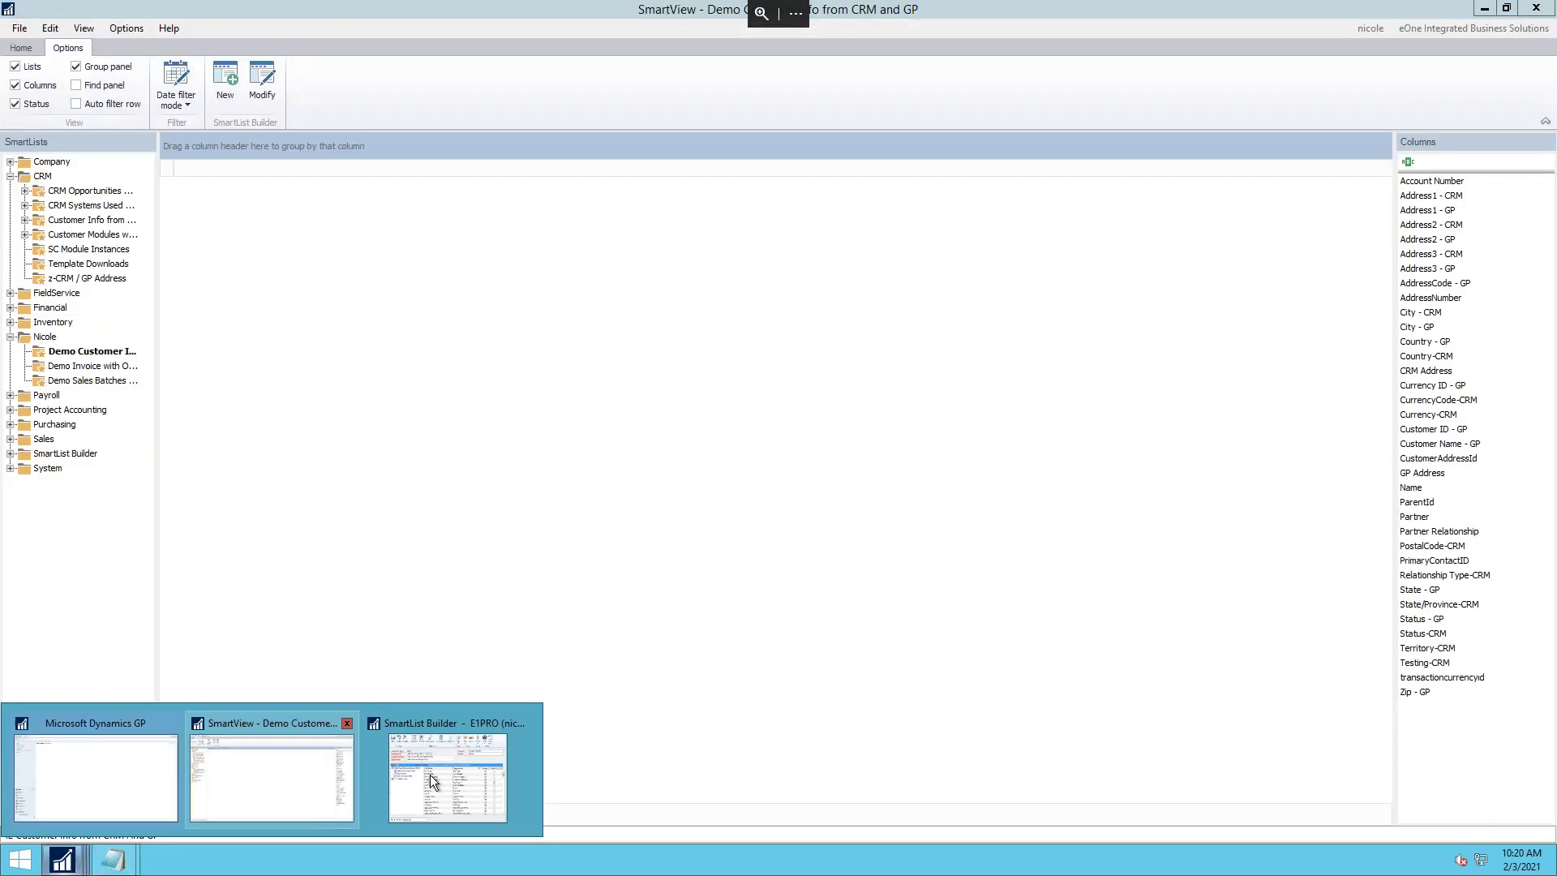
{"action": "left_click", "coordinate": [448, 777]}
{"action": "left_click", "coordinate": [721, 247]}
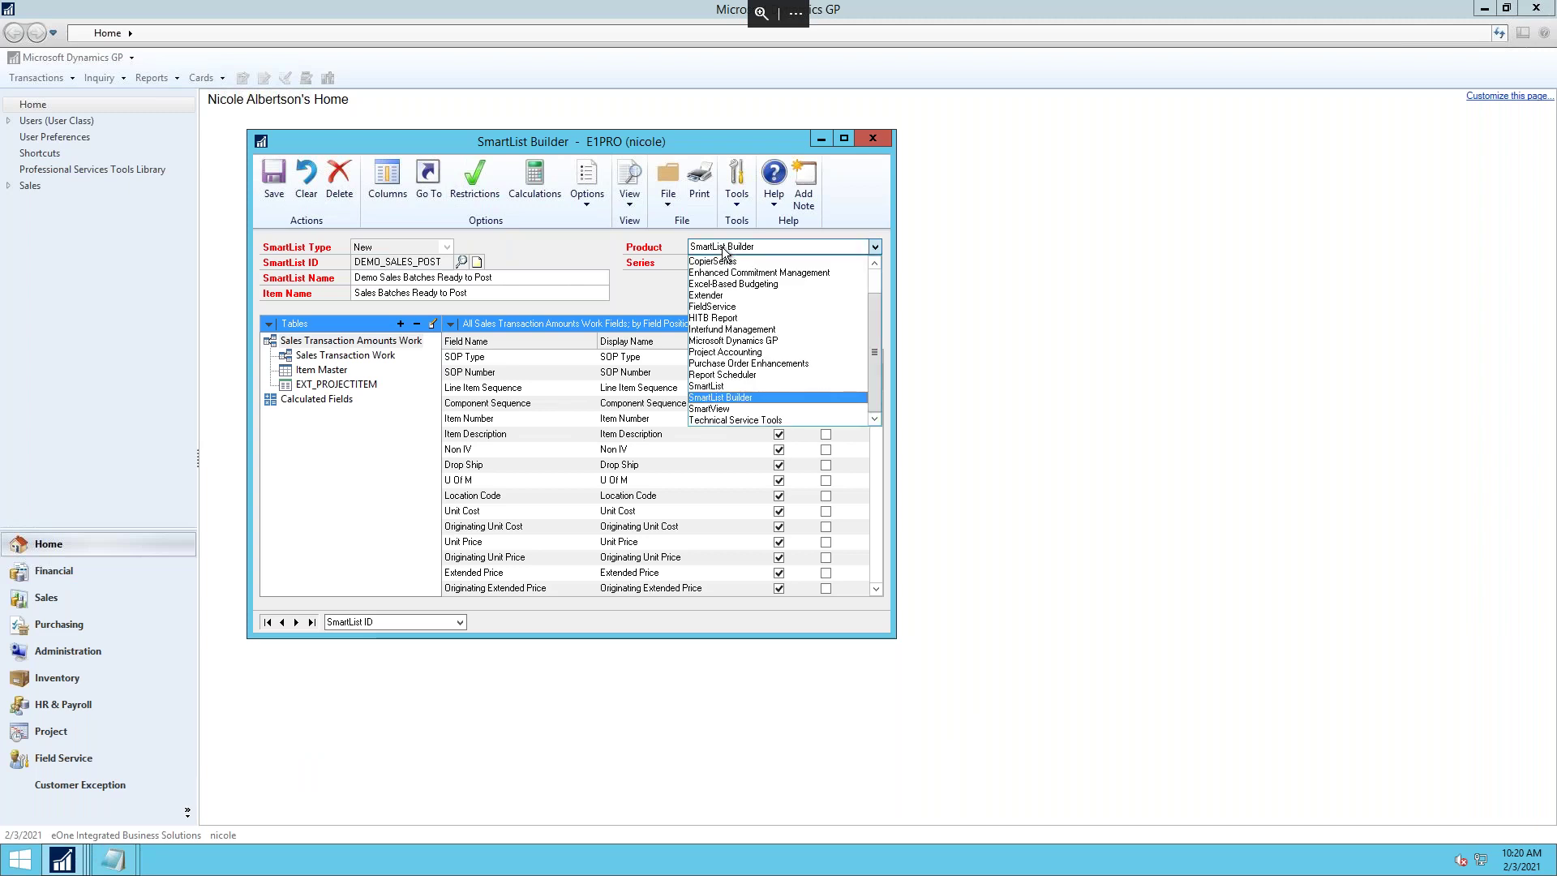
{"action": "left_click", "coordinate": [630, 246]}
{"action": "left_click", "coordinate": [734, 262]}
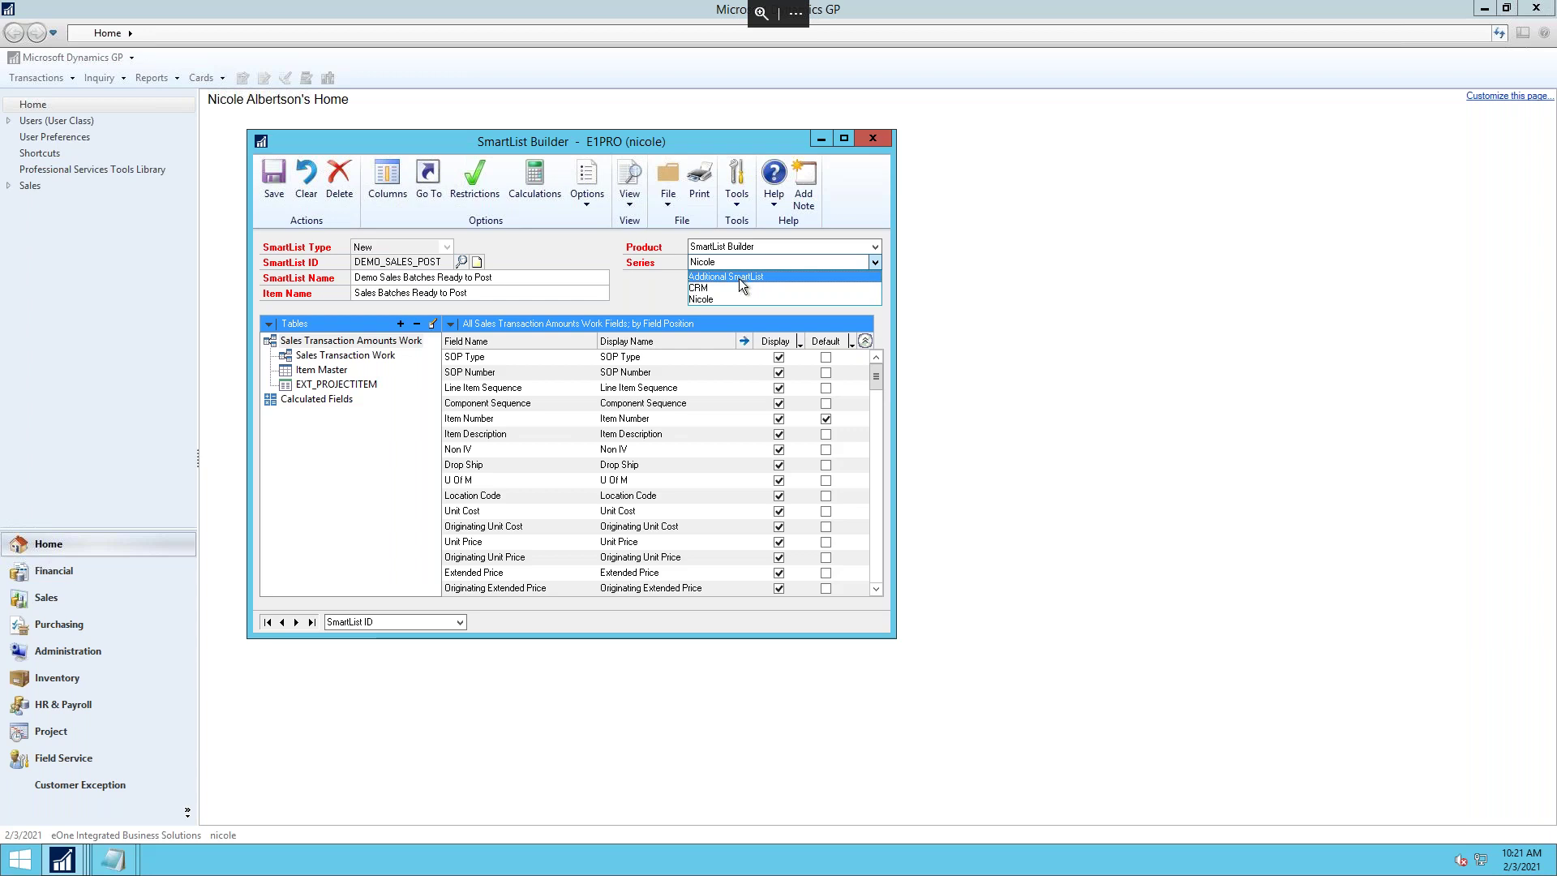
{"action": "left_click", "coordinate": [591, 247]}
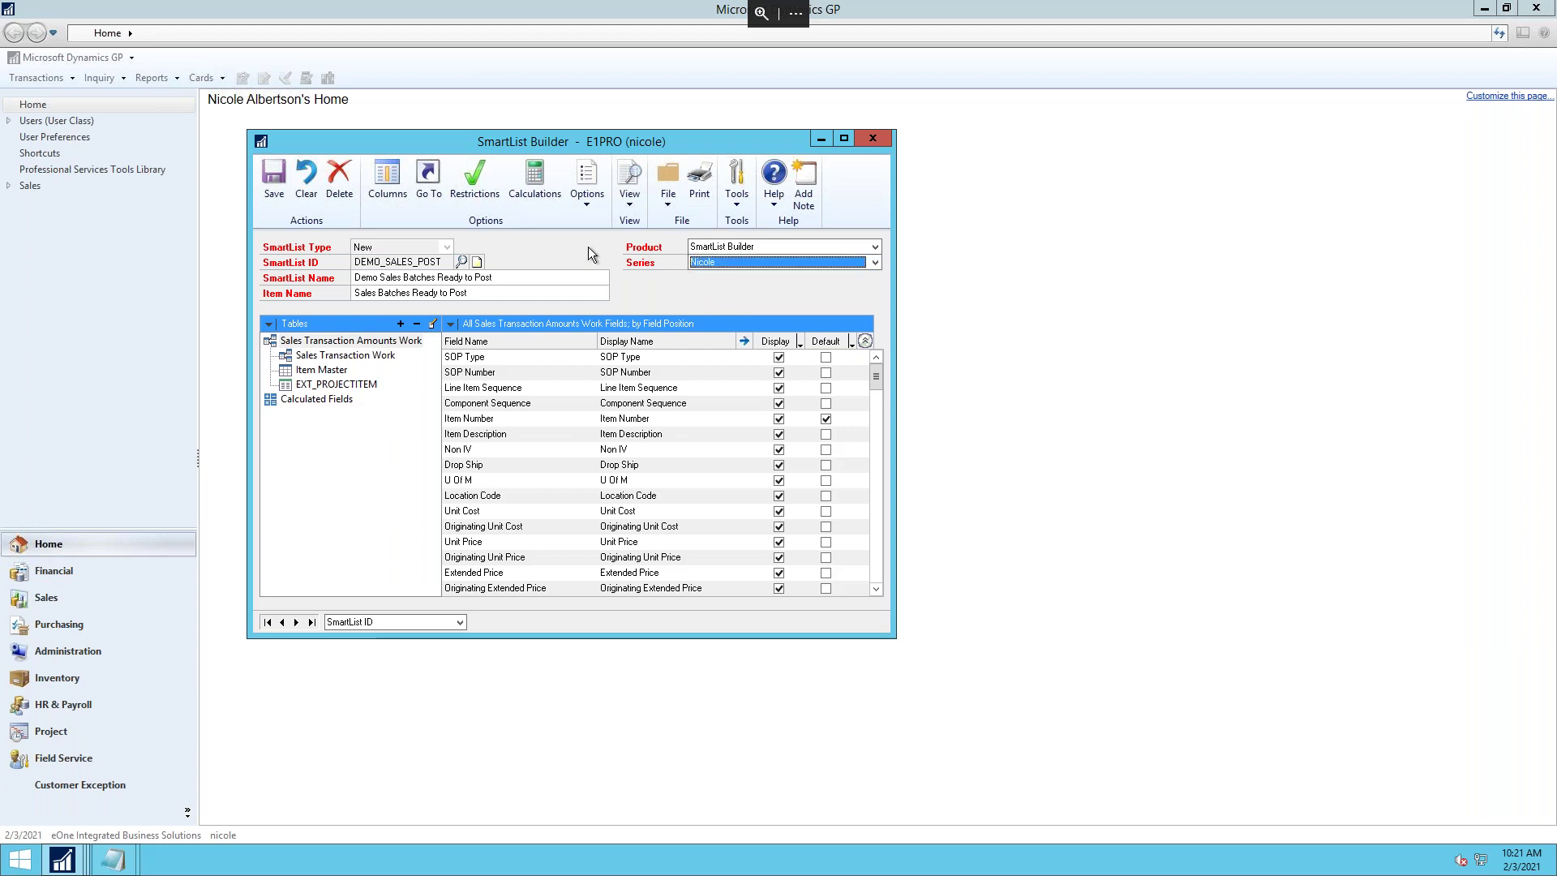
Look through the existing SmartLists sorted by SmartList Name, including the x- and z- prefixed ones, and leave the lookup without selecting any.
{"action": "left_click", "coordinate": [463, 262]}
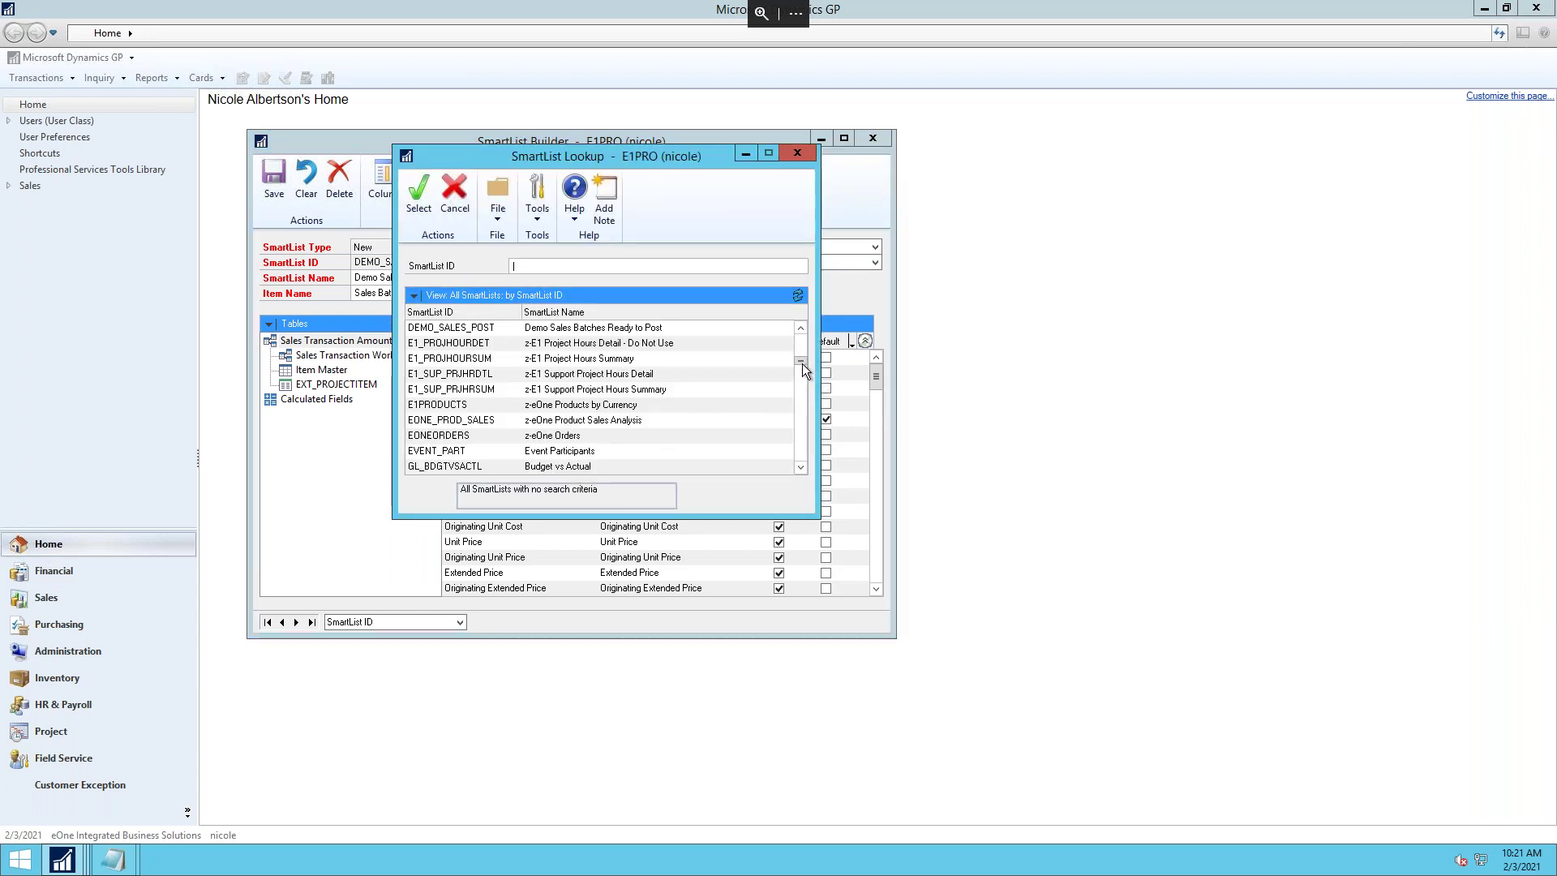
{"action": "left_click", "coordinate": [616, 312]}
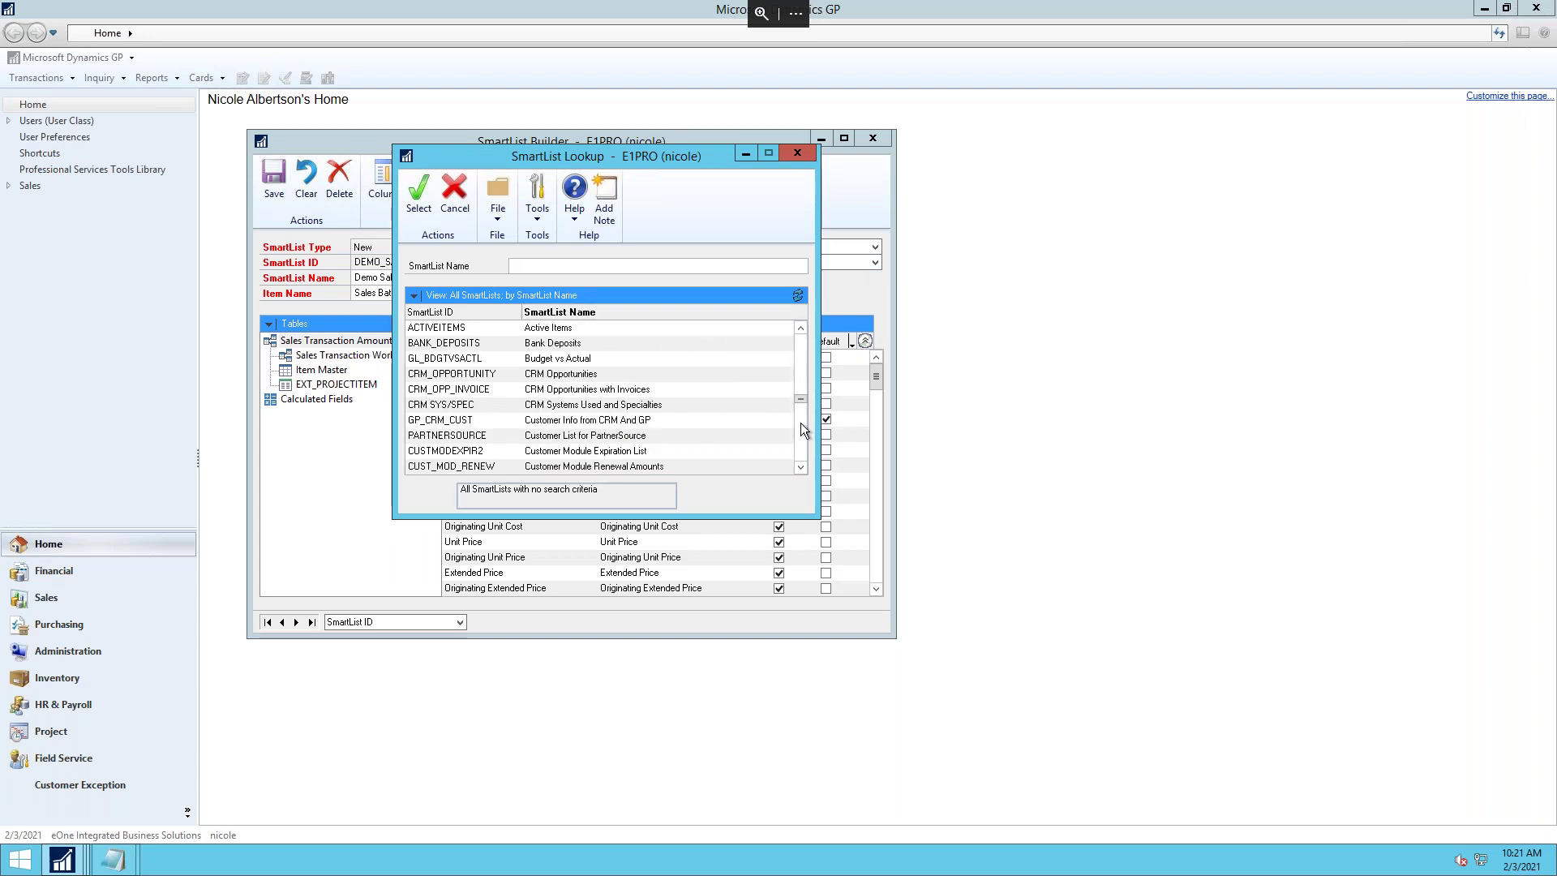
{"action": "left_click", "coordinate": [799, 448]}
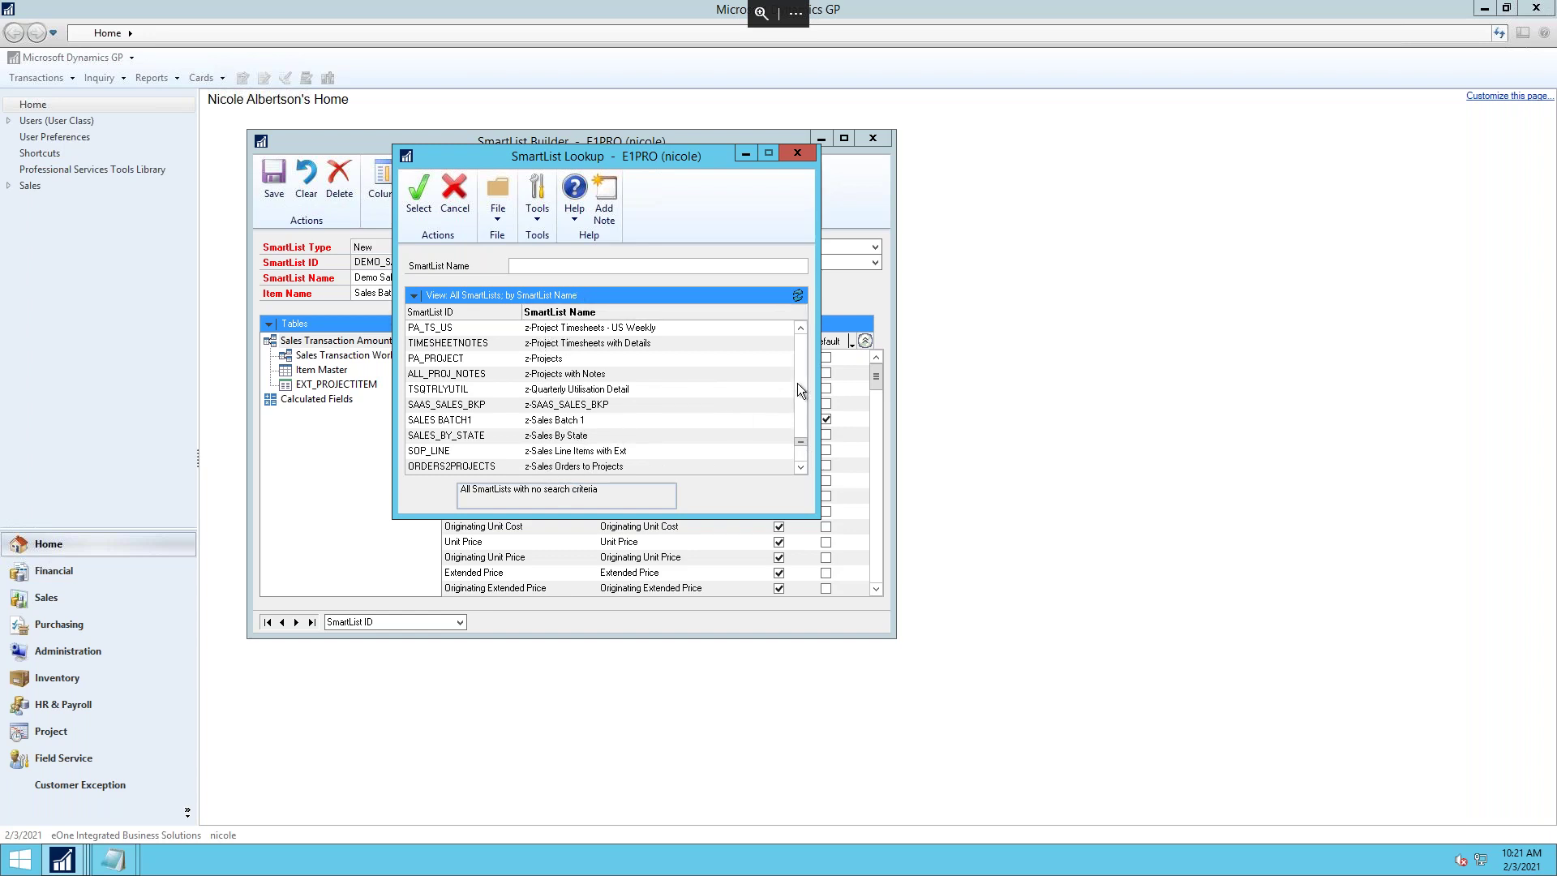
{"action": "left_click", "coordinate": [800, 348]}
{"action": "left_click", "coordinate": [800, 347]}
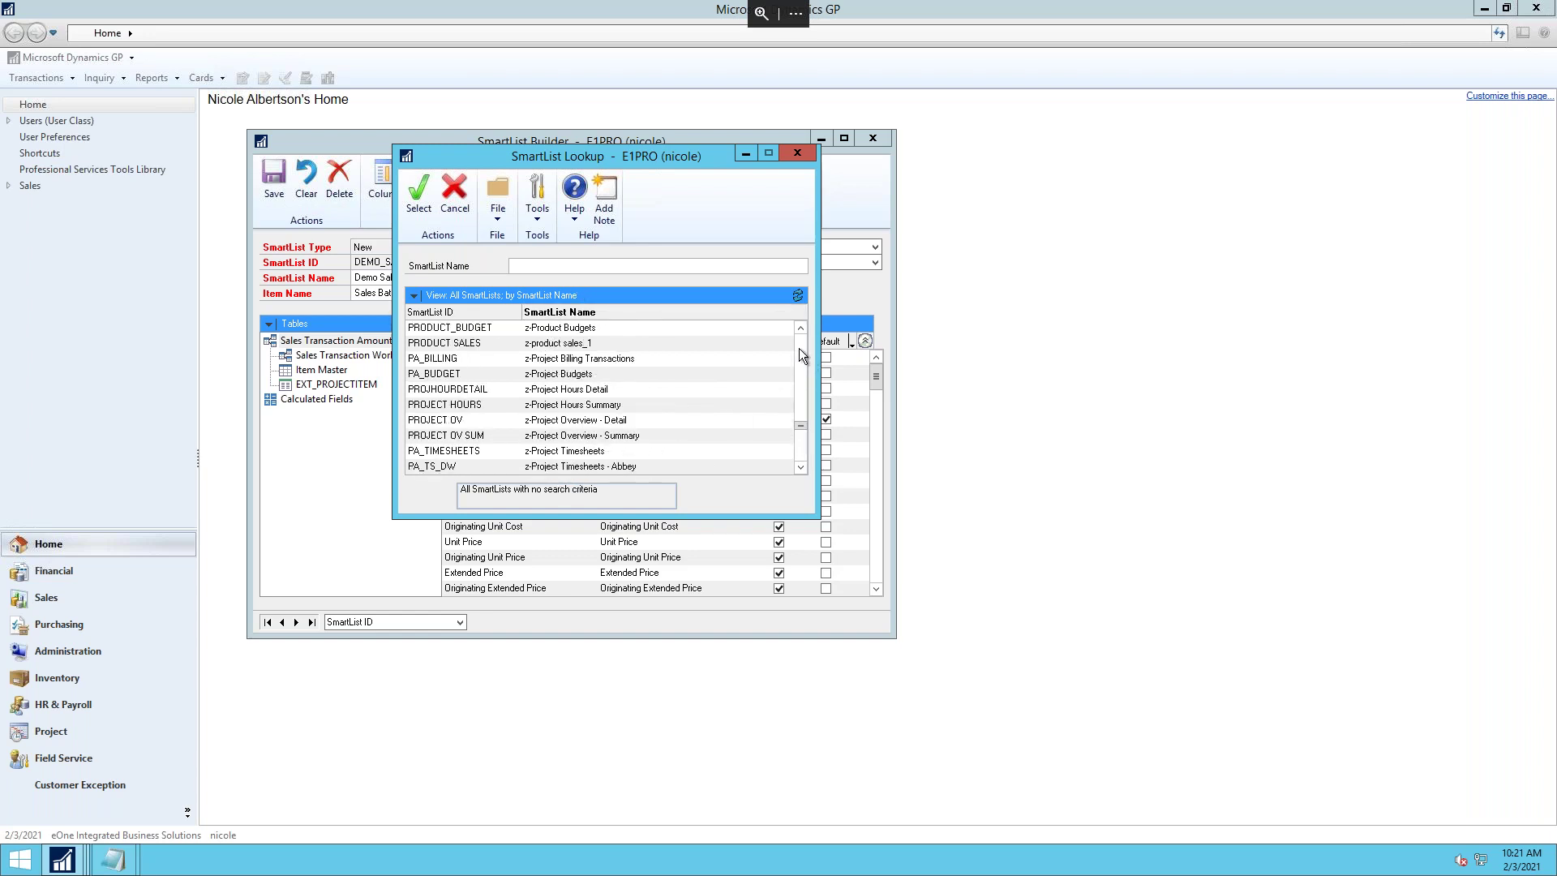
{"action": "left_click", "coordinate": [800, 347]}
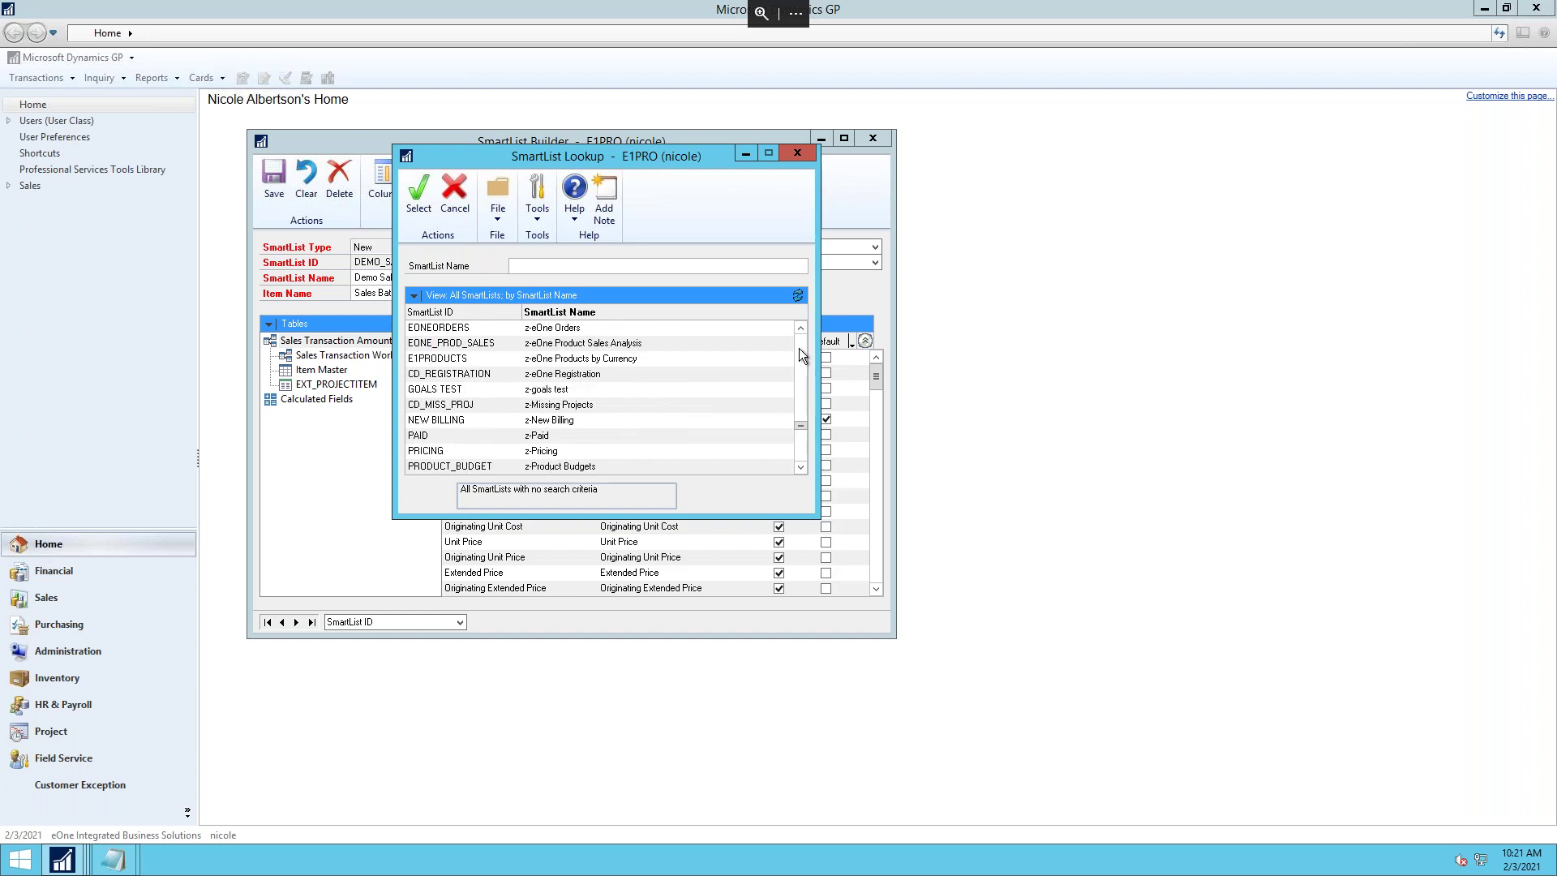
{"action": "left_click", "coordinate": [803, 349]}
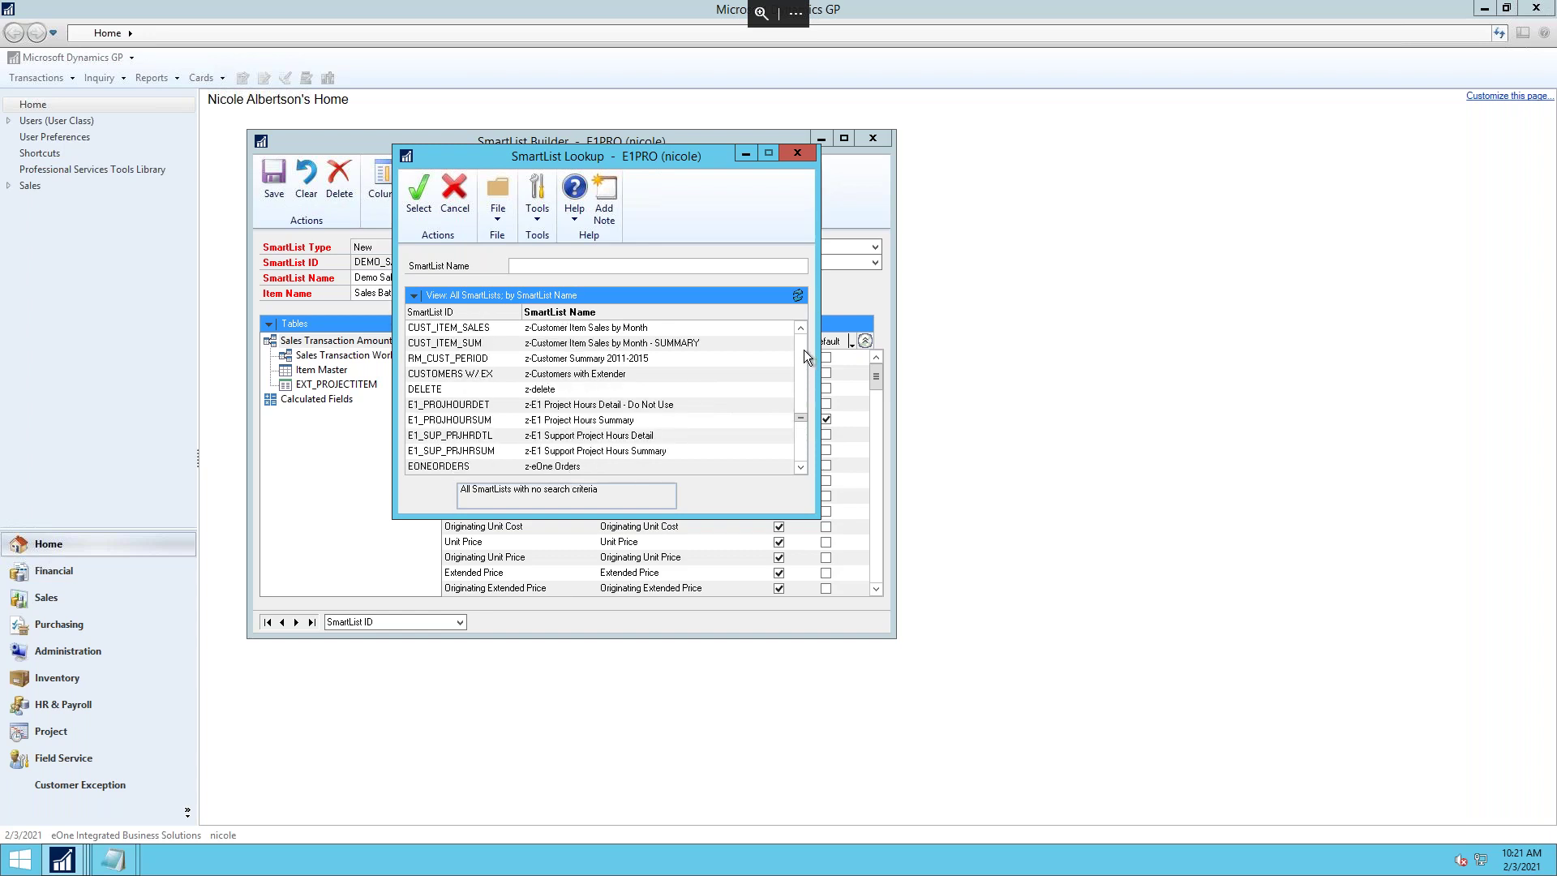
{"action": "left_click", "coordinate": [803, 348]}
{"action": "left_click", "coordinate": [803, 349]}
{"action": "left_click", "coordinate": [804, 349]}
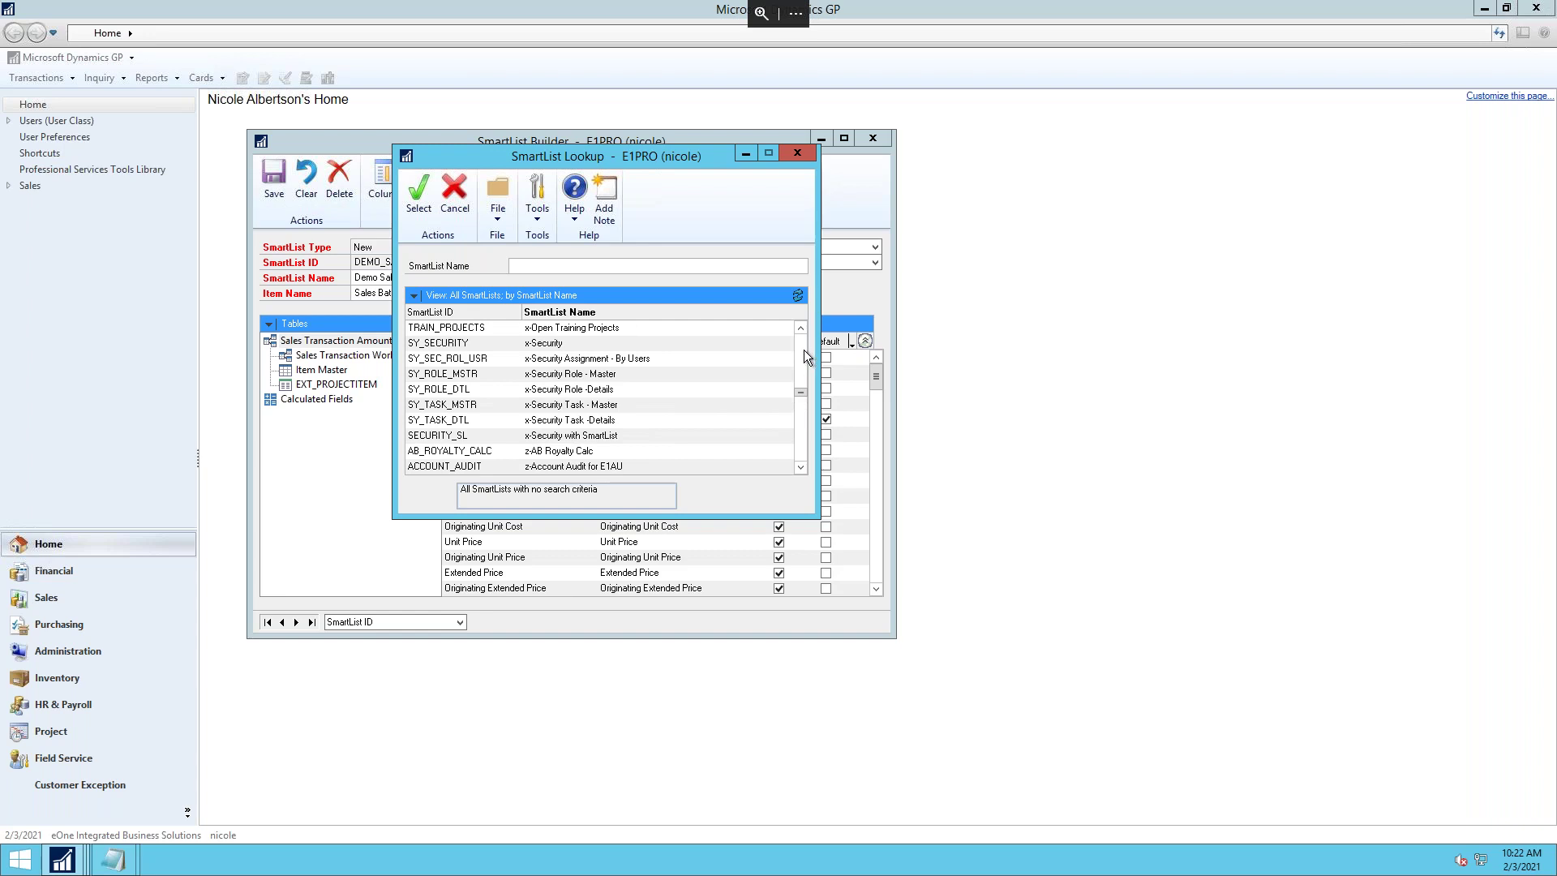
{"action": "left_click", "coordinate": [805, 349]}
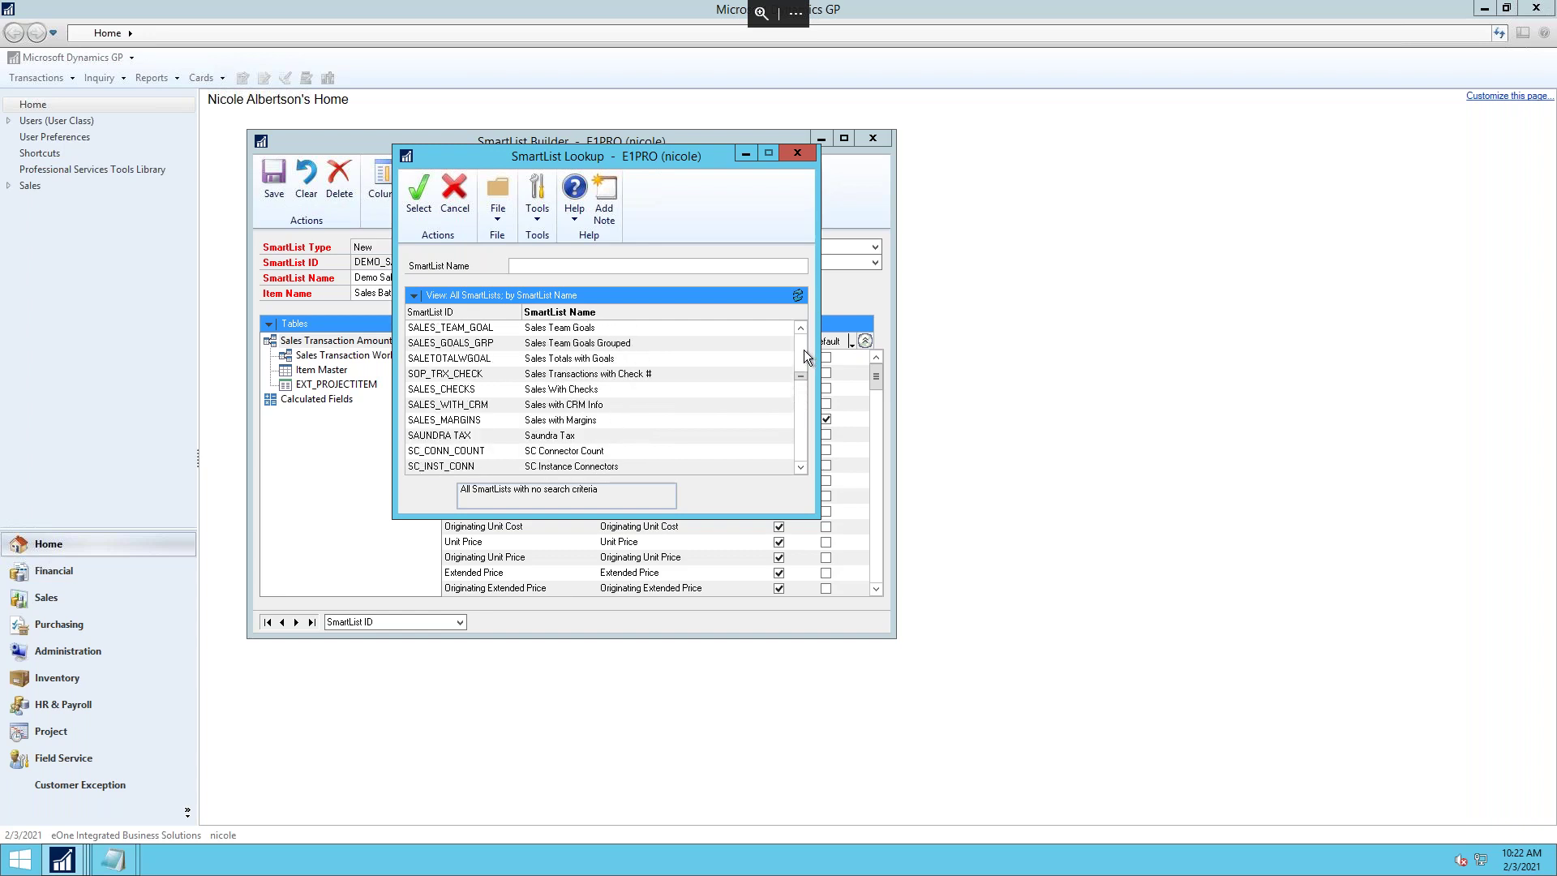
{"action": "left_click", "coordinate": [800, 149]}
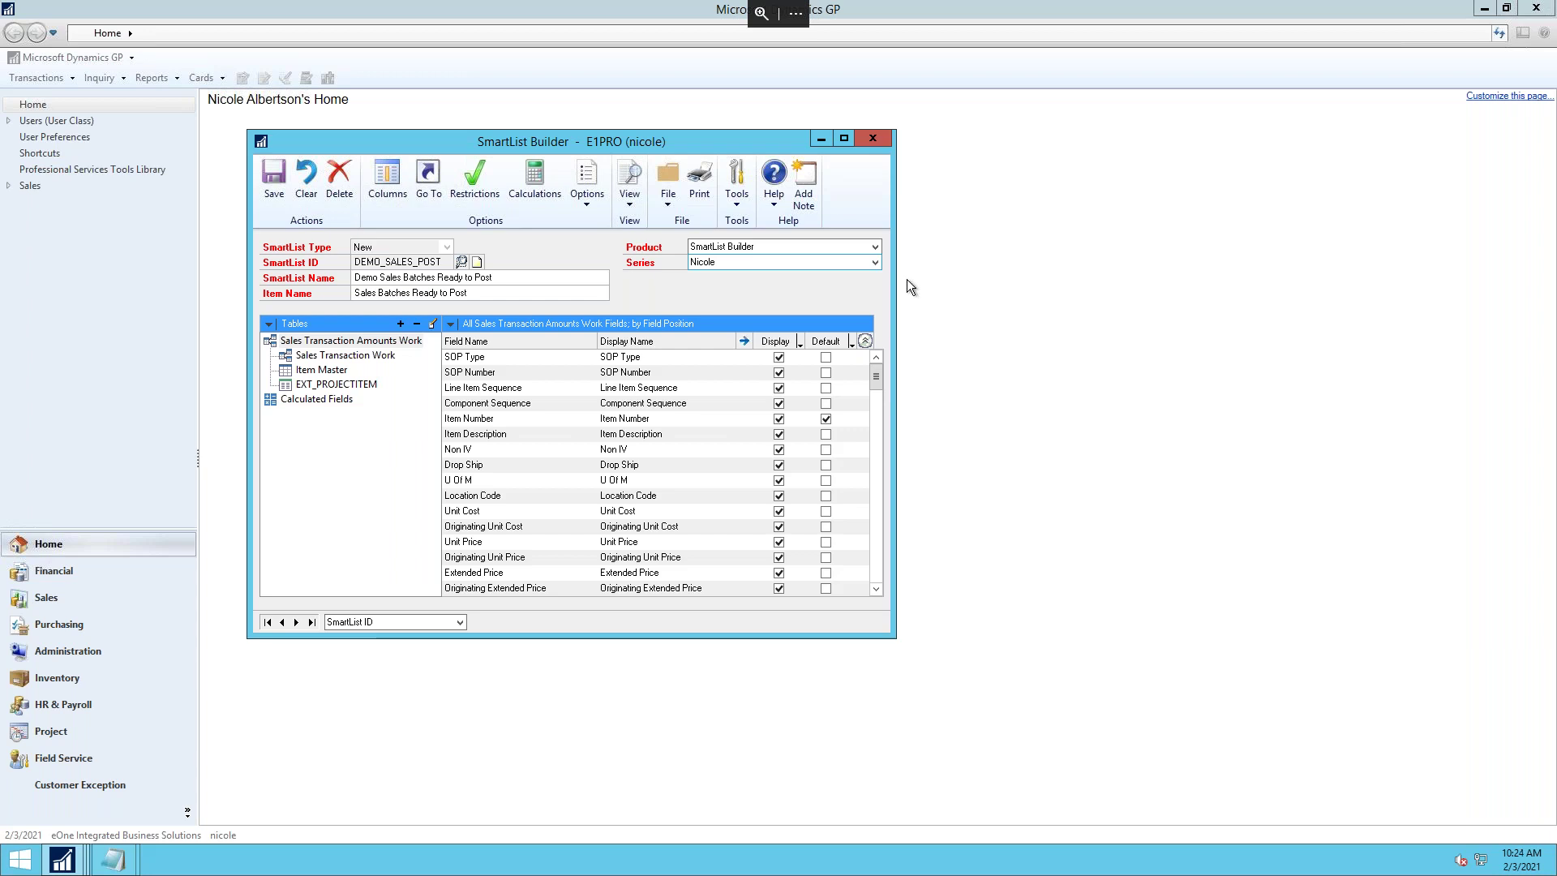
Reopen the definition of the Project Number calculated field for viewing, and minimize the remote session.
{"action": "left_click", "coordinate": [521, 176]}
{"action": "double_click", "coordinate": [542, 323]}
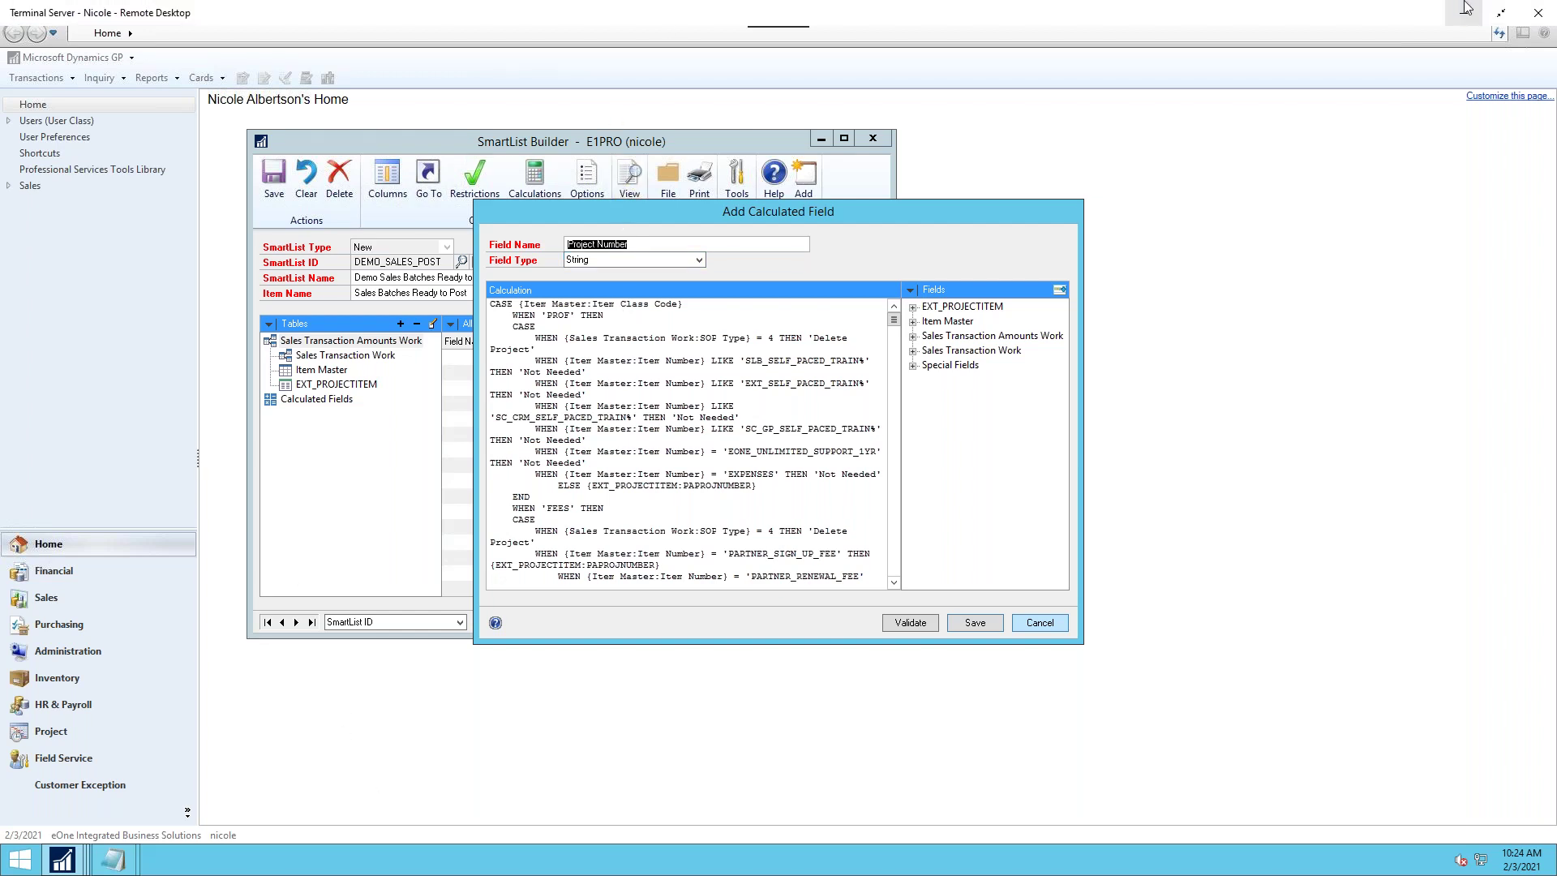
{"action": "left_click", "coordinate": [1467, 9]}
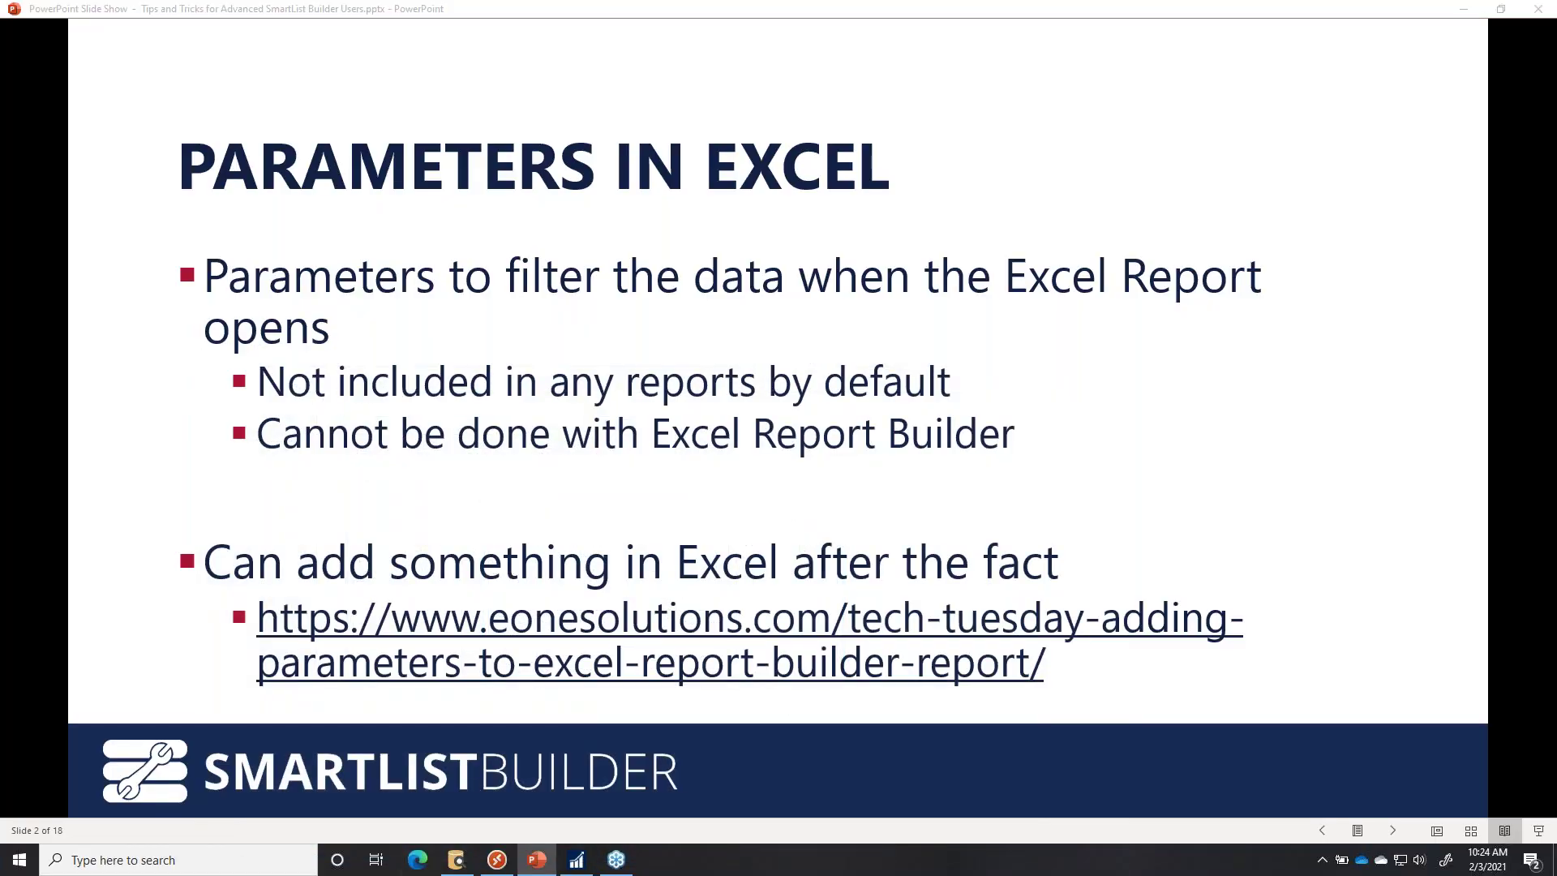
In Microsoft Edge, go to the eOne Solutions website and search it for "builder calculated fields".
{"action": "left_click", "coordinate": [416, 860]}
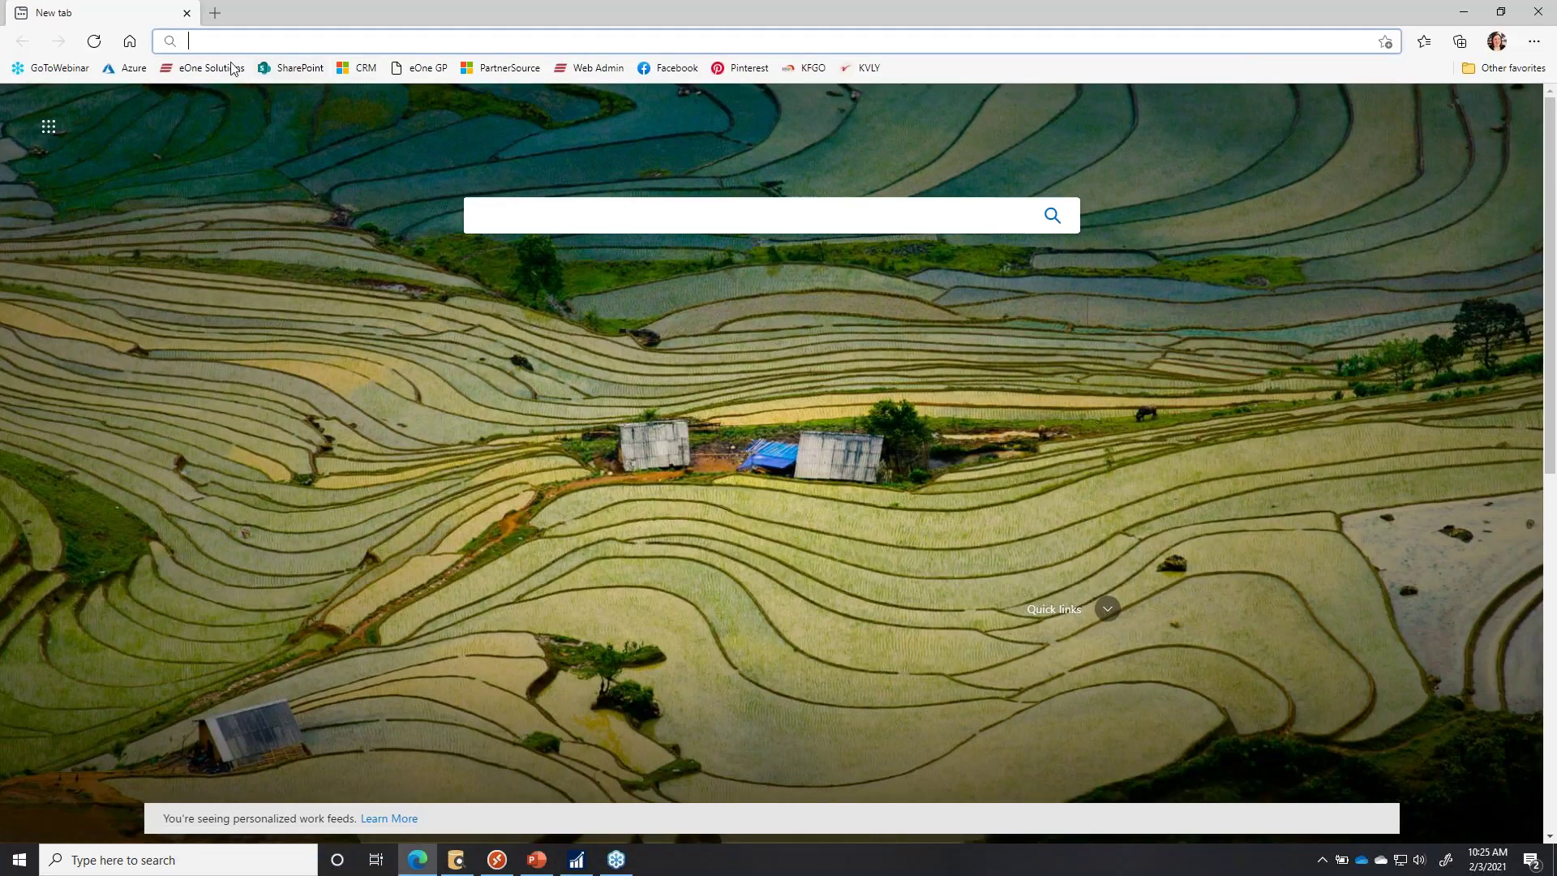
{"action": "left_click", "coordinate": [231, 69]}
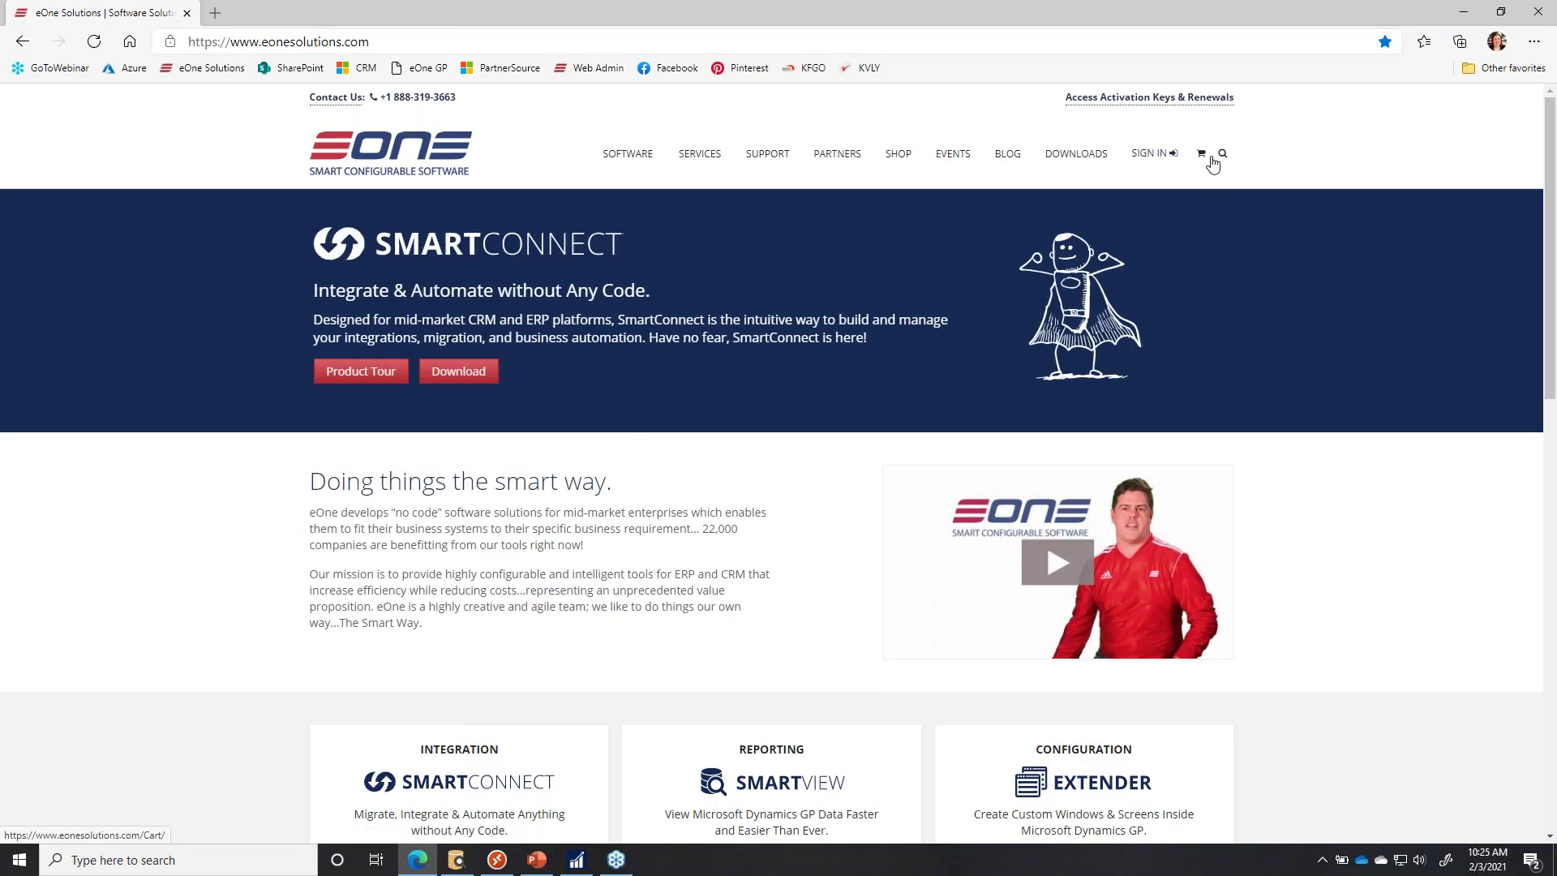
{"action": "left_click", "coordinate": [1211, 160]}
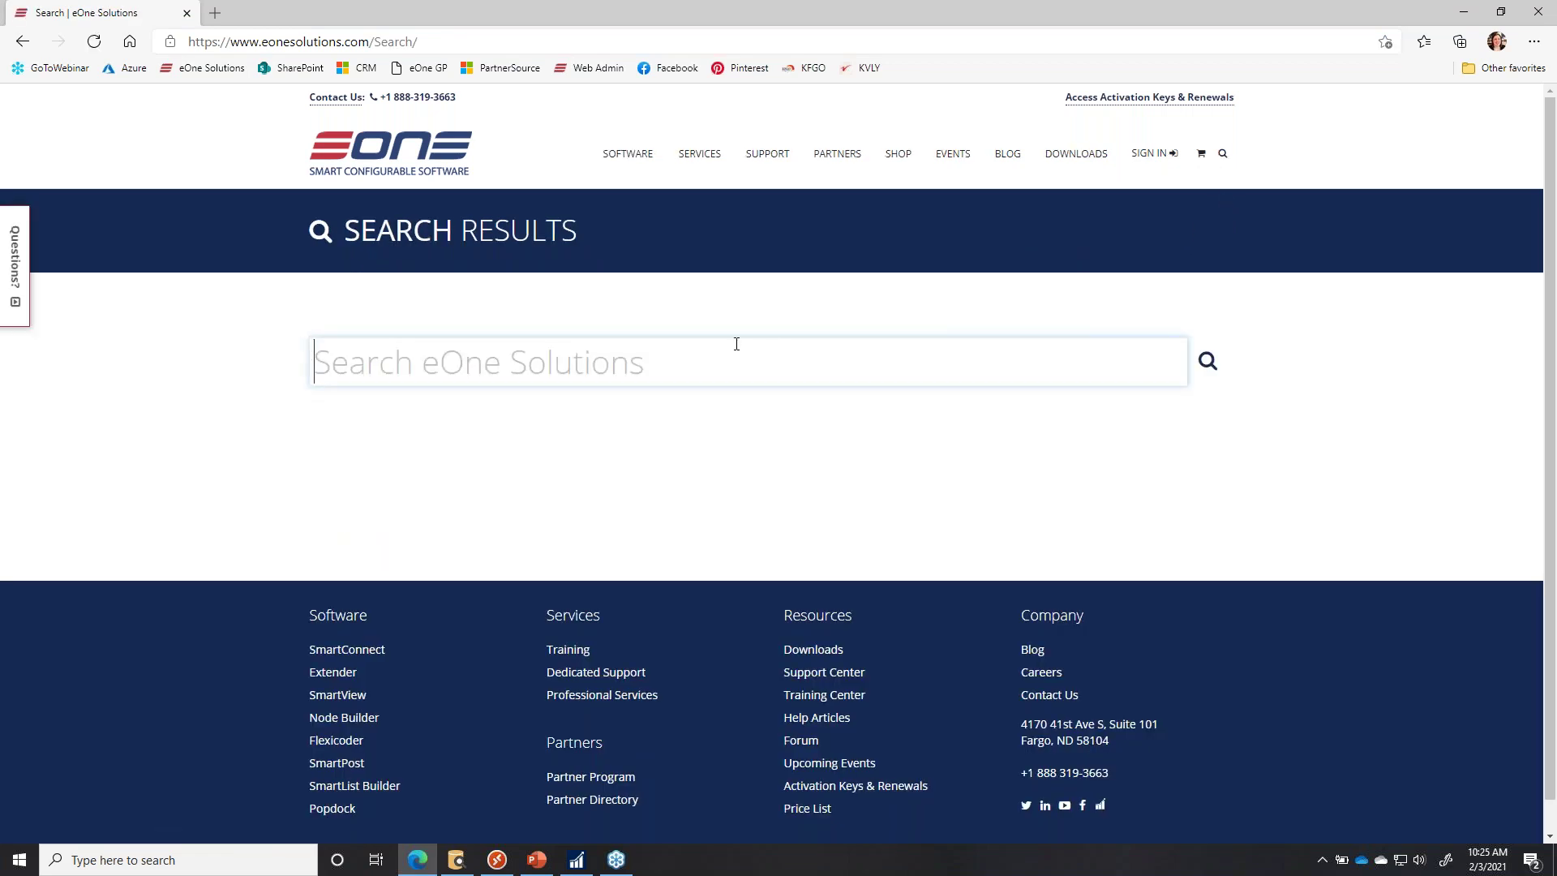
{"action": "type", "text": "builder calculated field"}
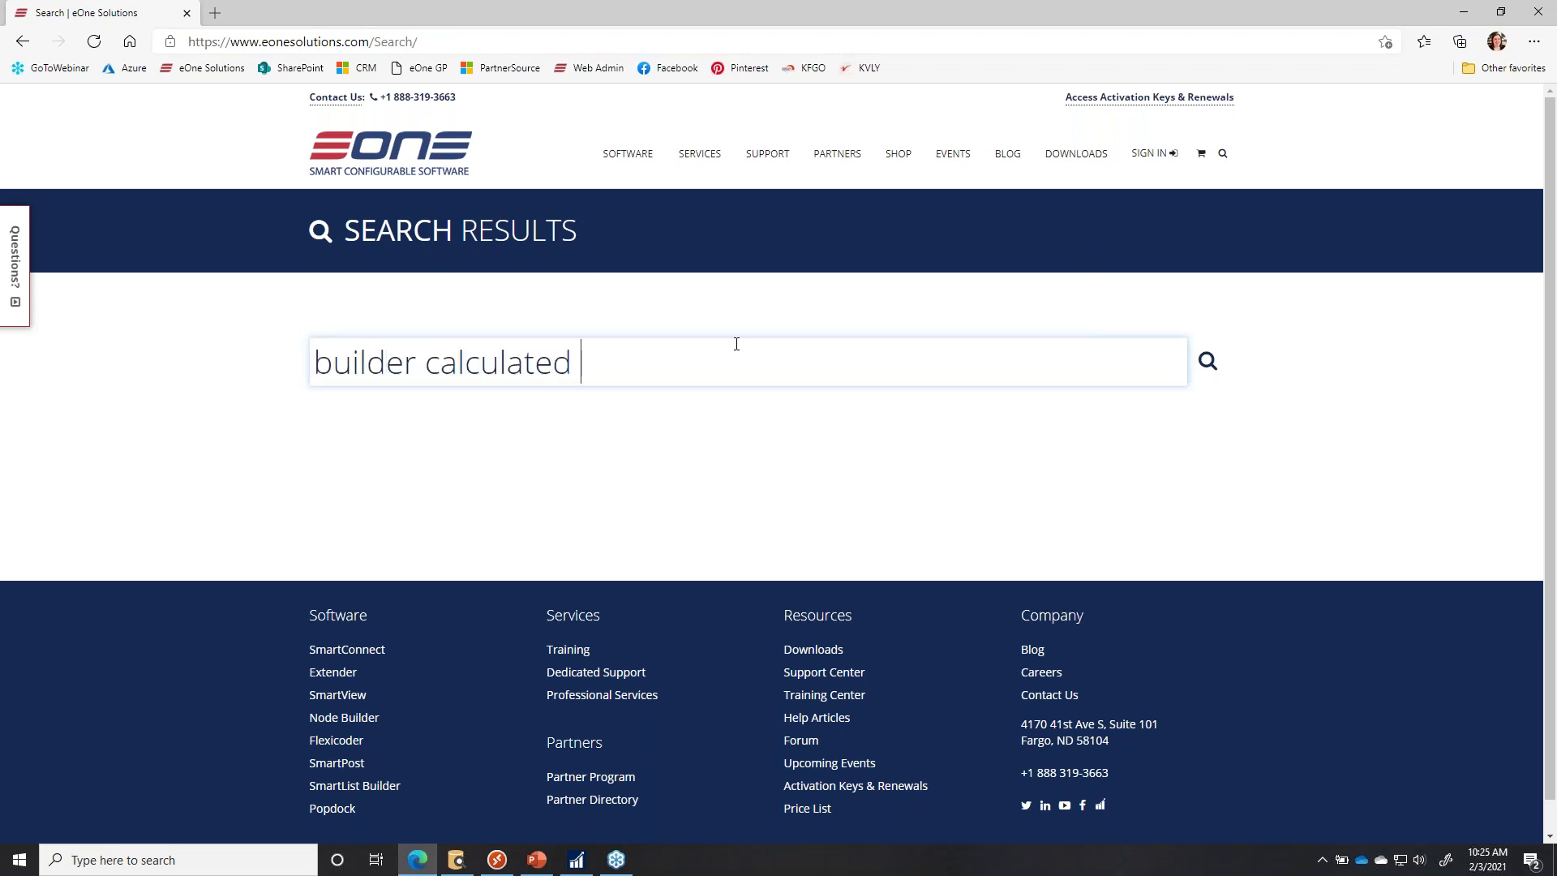
{"action": "type", "text": "s"}
{"action": "key", "text": "Return"}
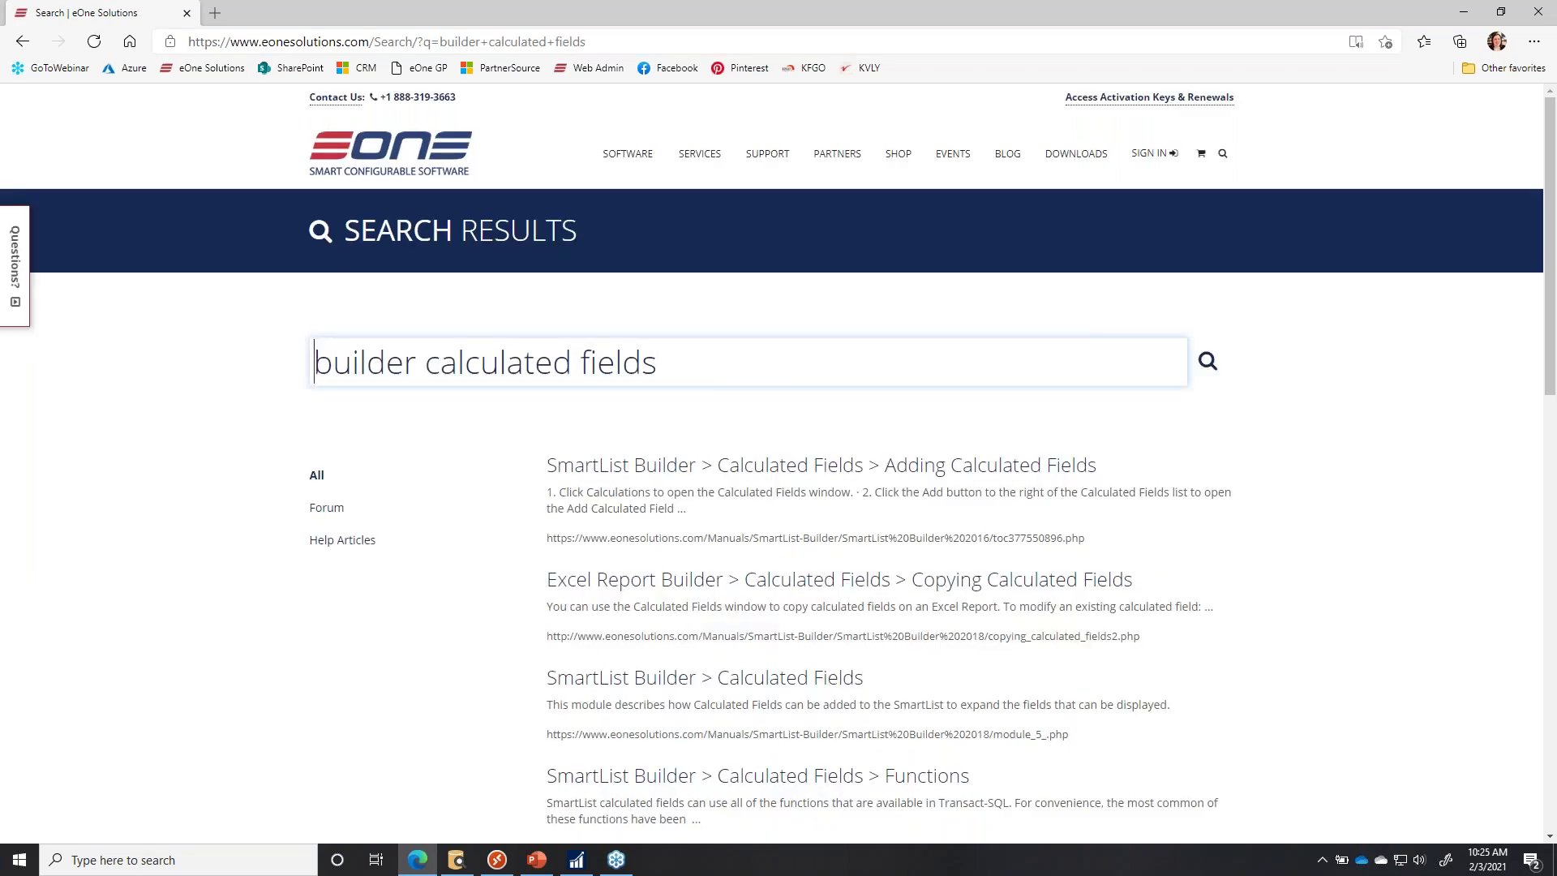
Open the help article listing the functions available in Extender and SmartList Builder calculations from the search results.
{"action": "scroll", "coordinate": [761, 787], "scroll_direction": "down", "scroll_amount": 5}
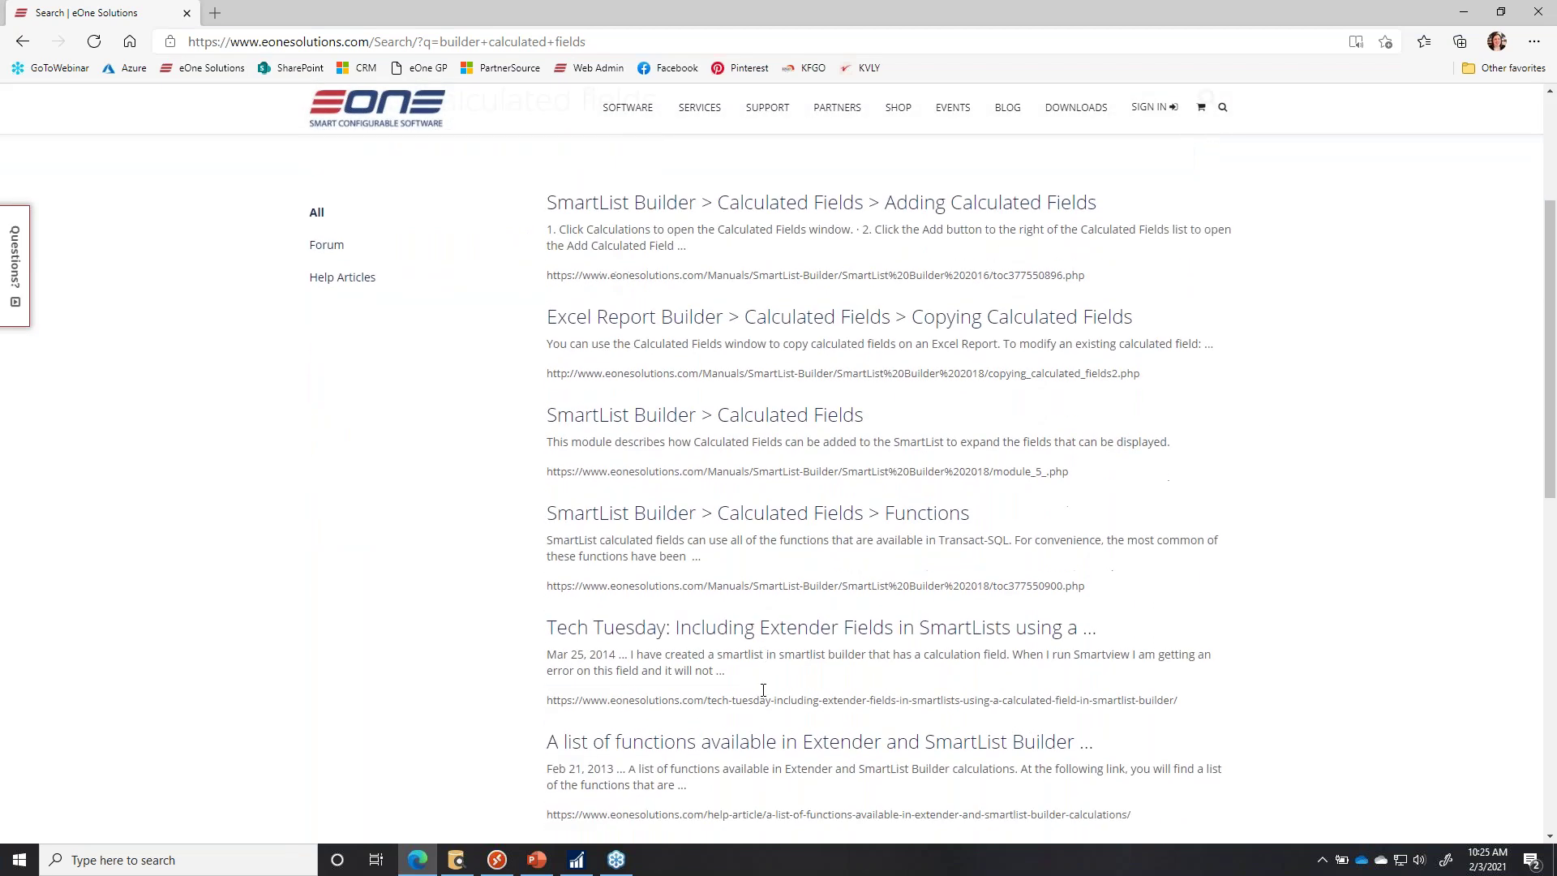
{"action": "scroll", "coordinate": [766, 672], "scroll_direction": "down", "scroll_amount": 1}
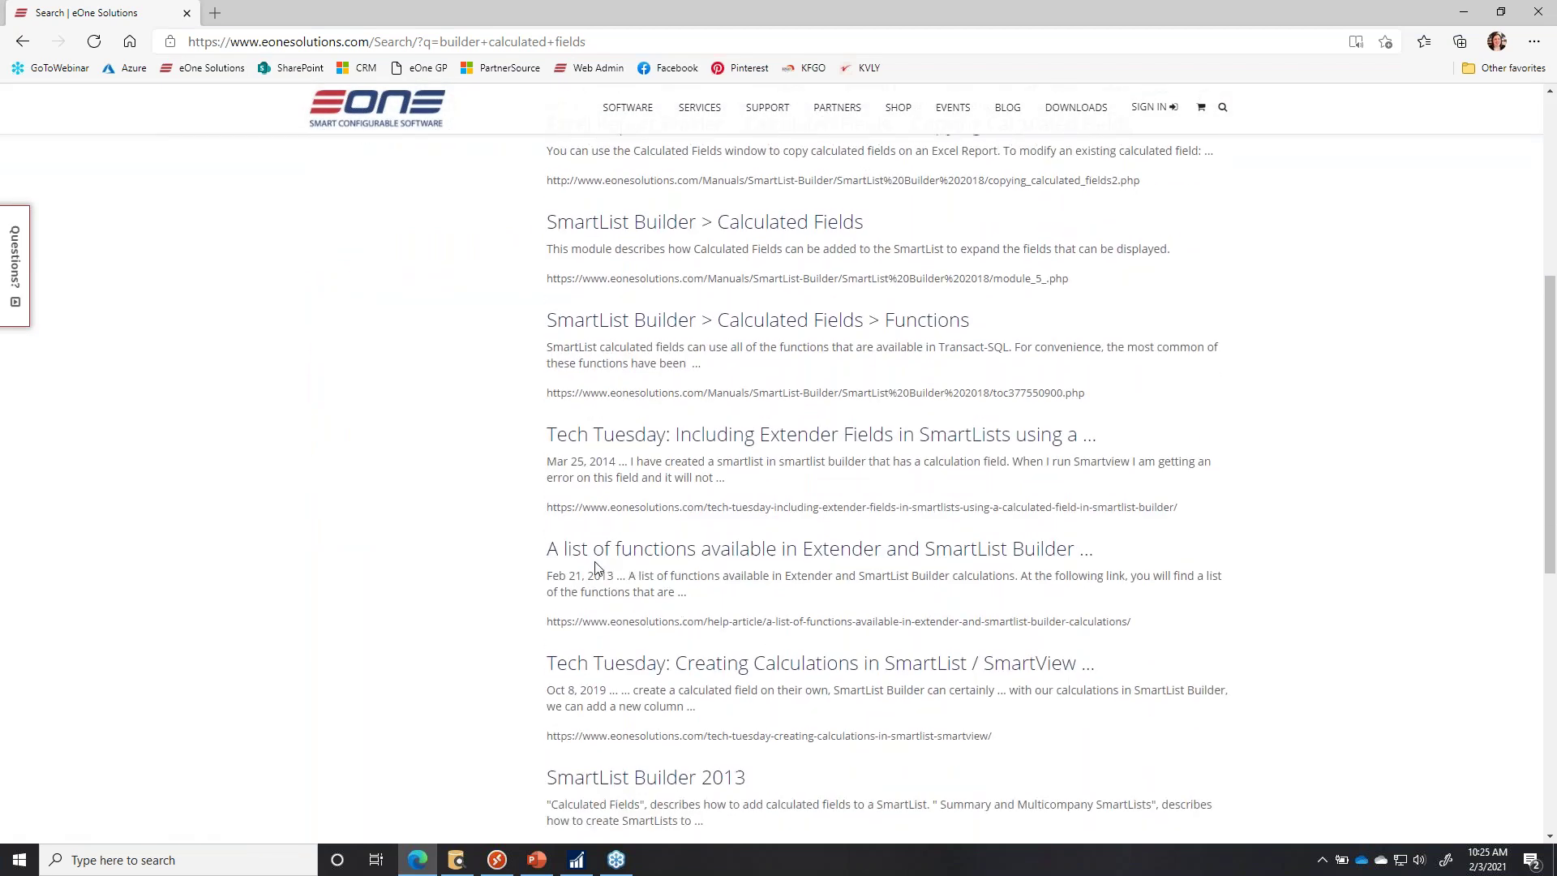
{"action": "left_click", "coordinate": [976, 562]}
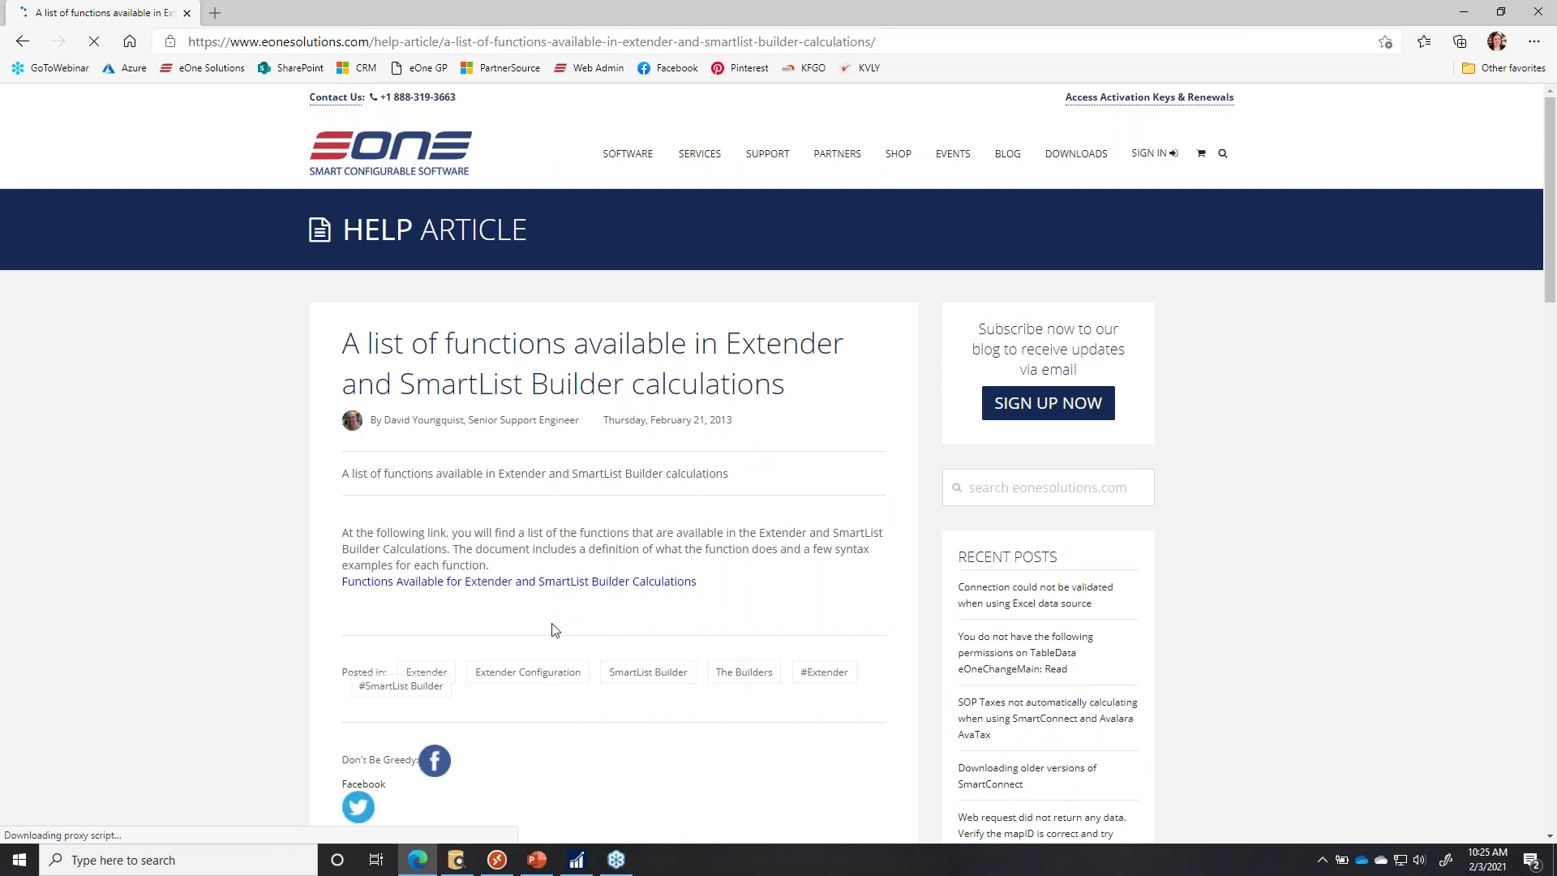
Open the linked PDF of functions available for Extender and SmartList Builder calculations and read through its arithmetic and date functions.
{"action": "left_click", "coordinate": [466, 582]}
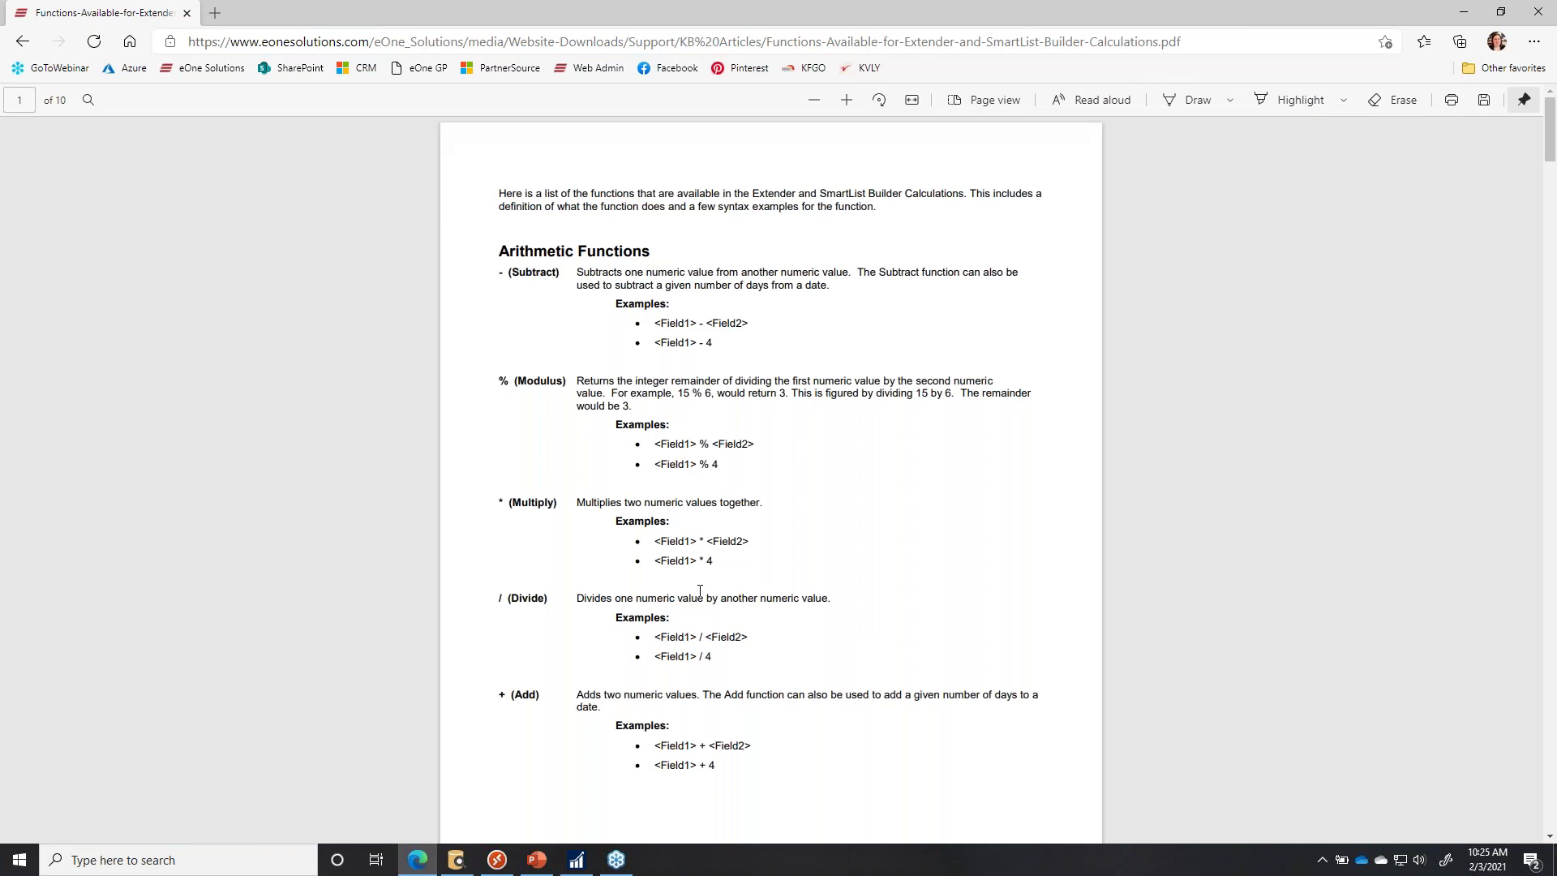
{"action": "scroll", "coordinate": [699, 591], "scroll_direction": "down", "scroll_amount": 10}
{"action": "scroll", "coordinate": [700, 599], "scroll_direction": "down", "scroll_amount": 5}
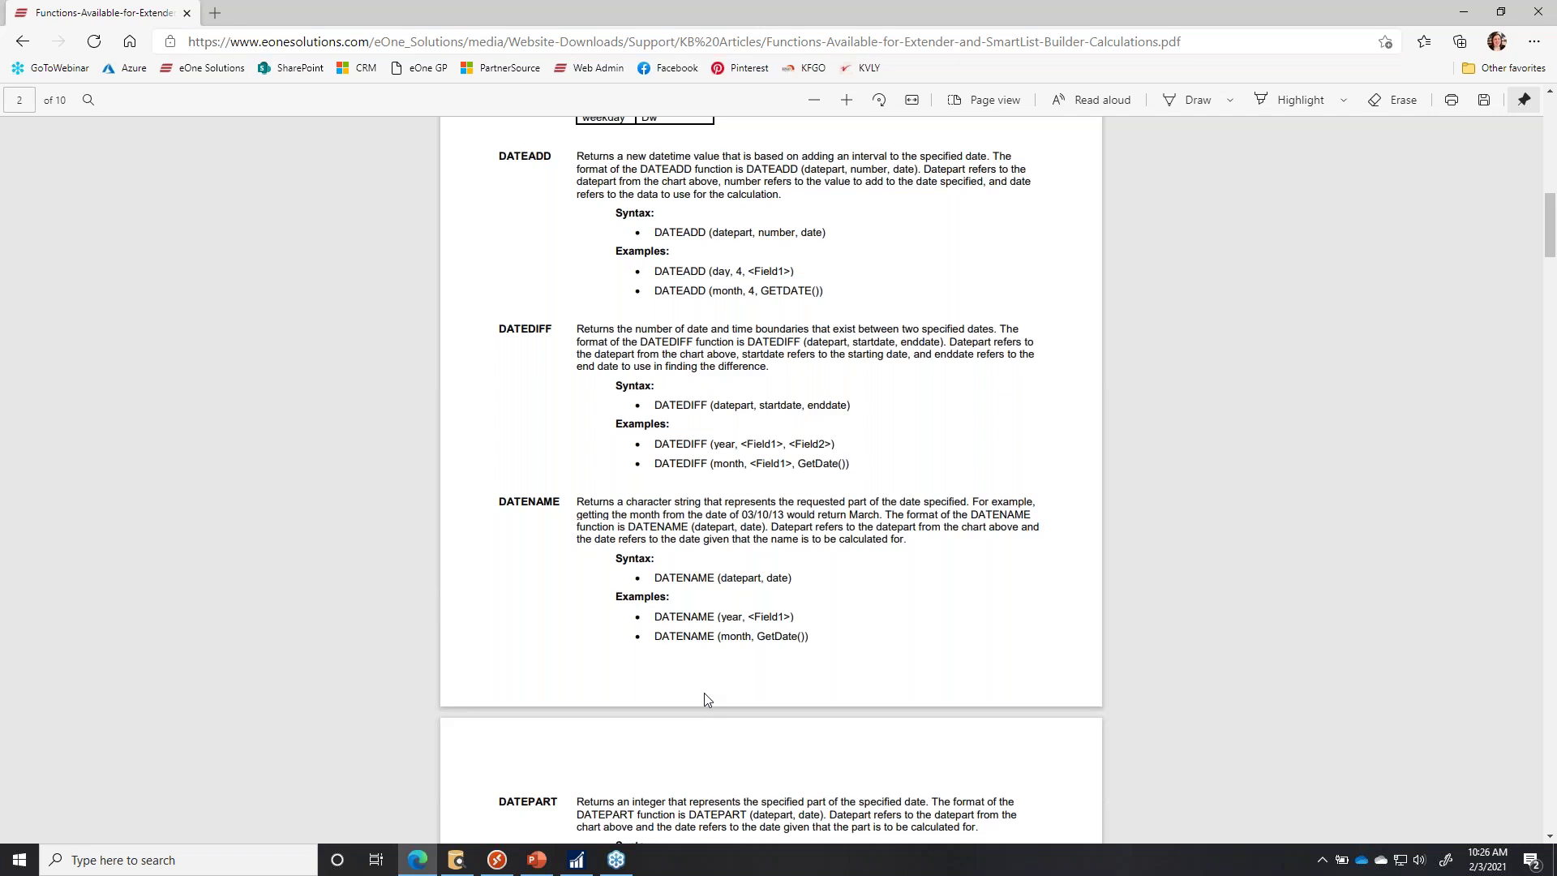
{"action": "scroll", "coordinate": [705, 694], "scroll_direction": "down", "scroll_amount": 7}
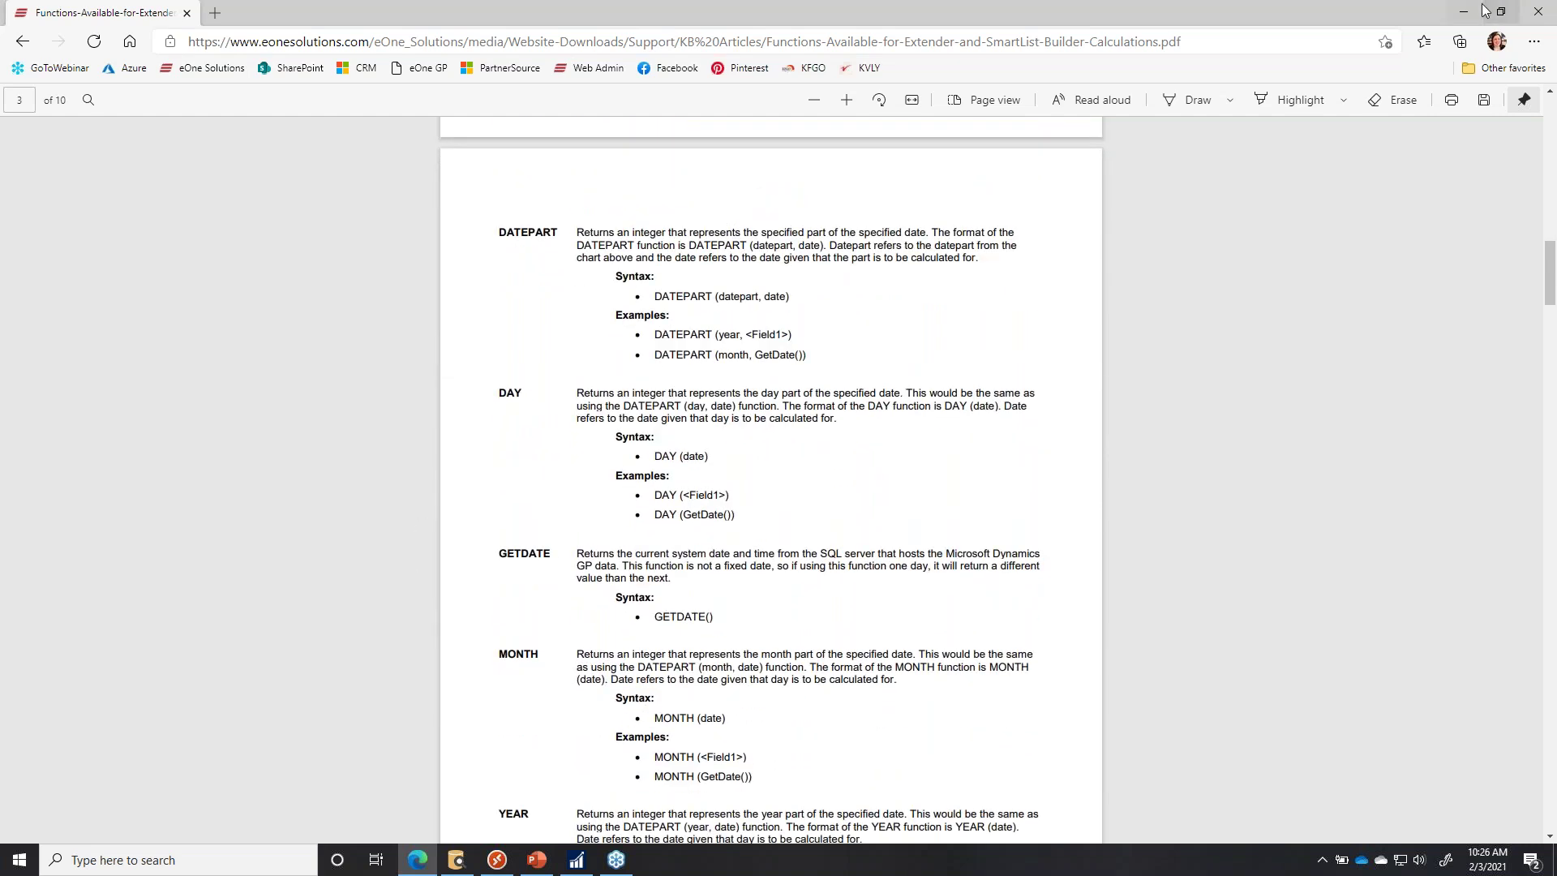
Switch back to the remote Microsoft Dynamics GP session and close the Project Number calculated field without saving.
{"action": "left_click", "coordinate": [456, 860]}
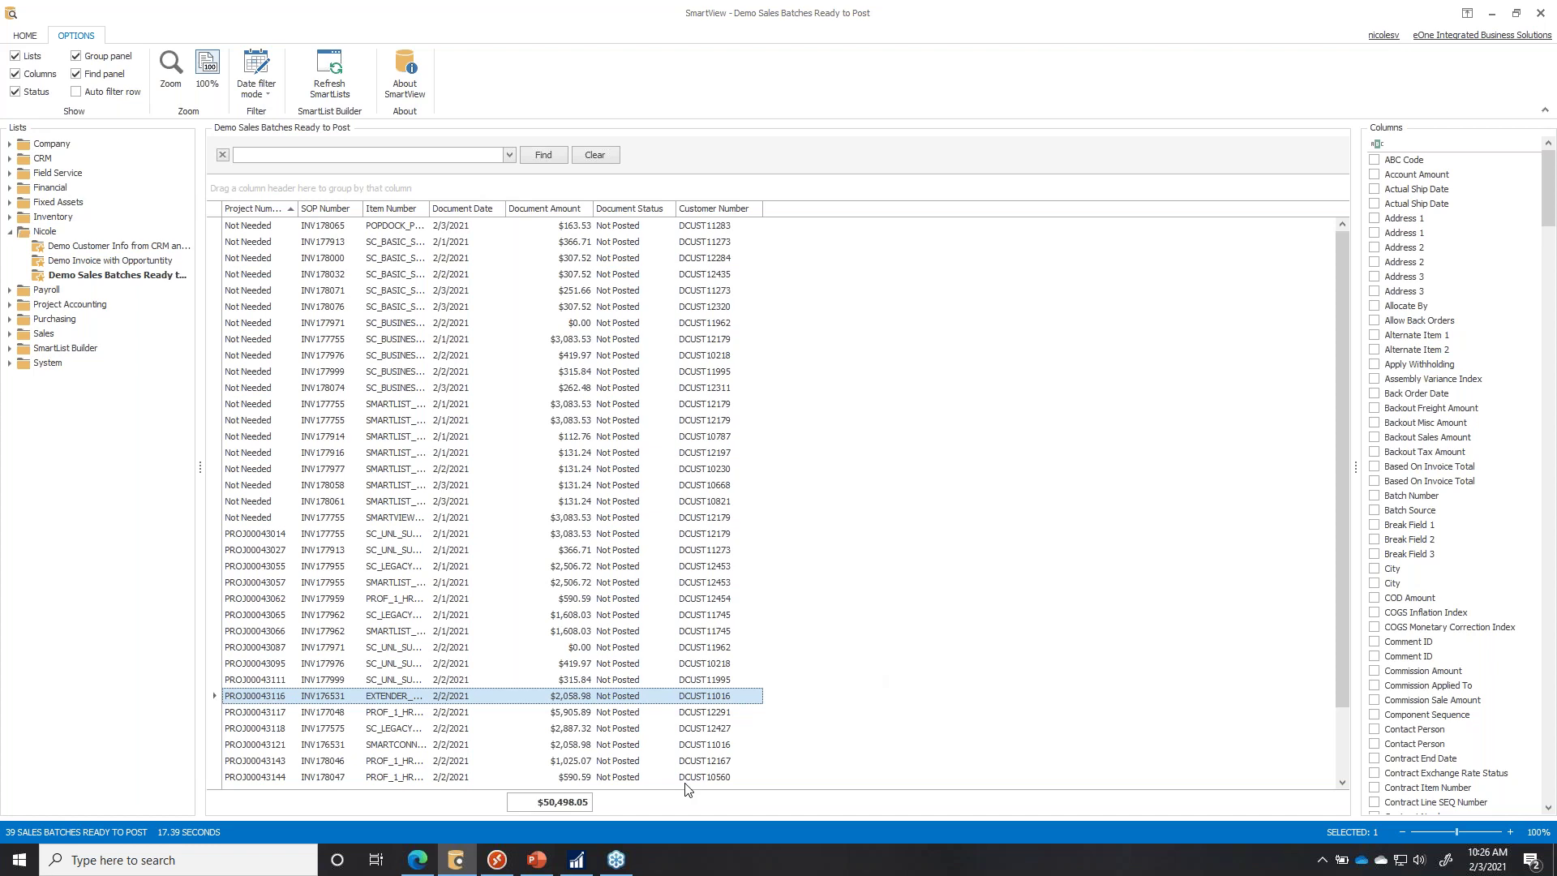
{"action": "left_click", "coordinate": [498, 860]}
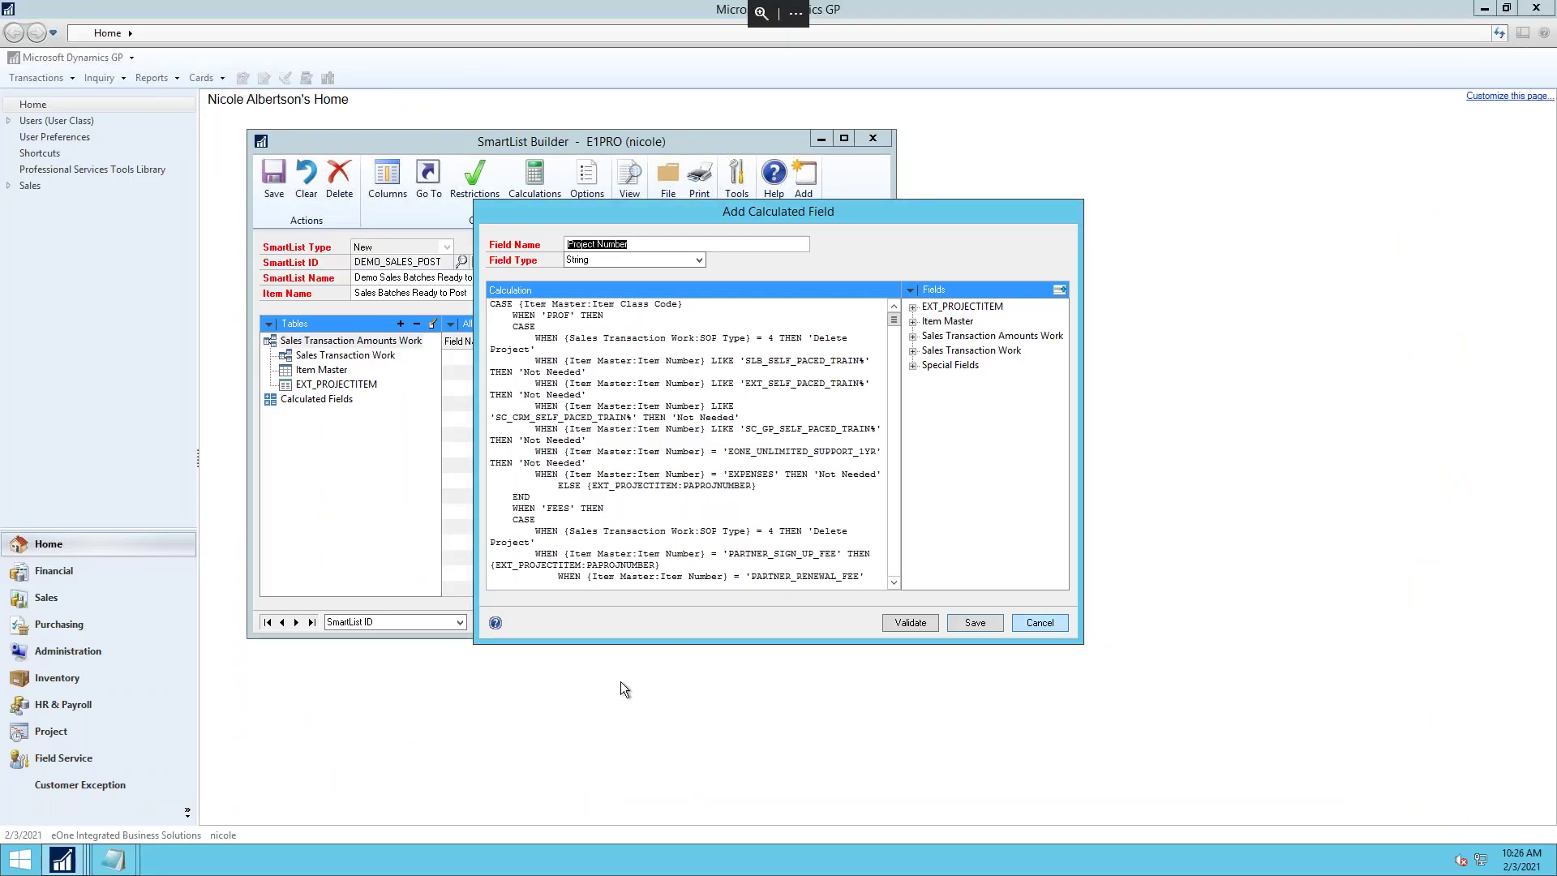
{"action": "left_click", "coordinate": [1044, 629]}
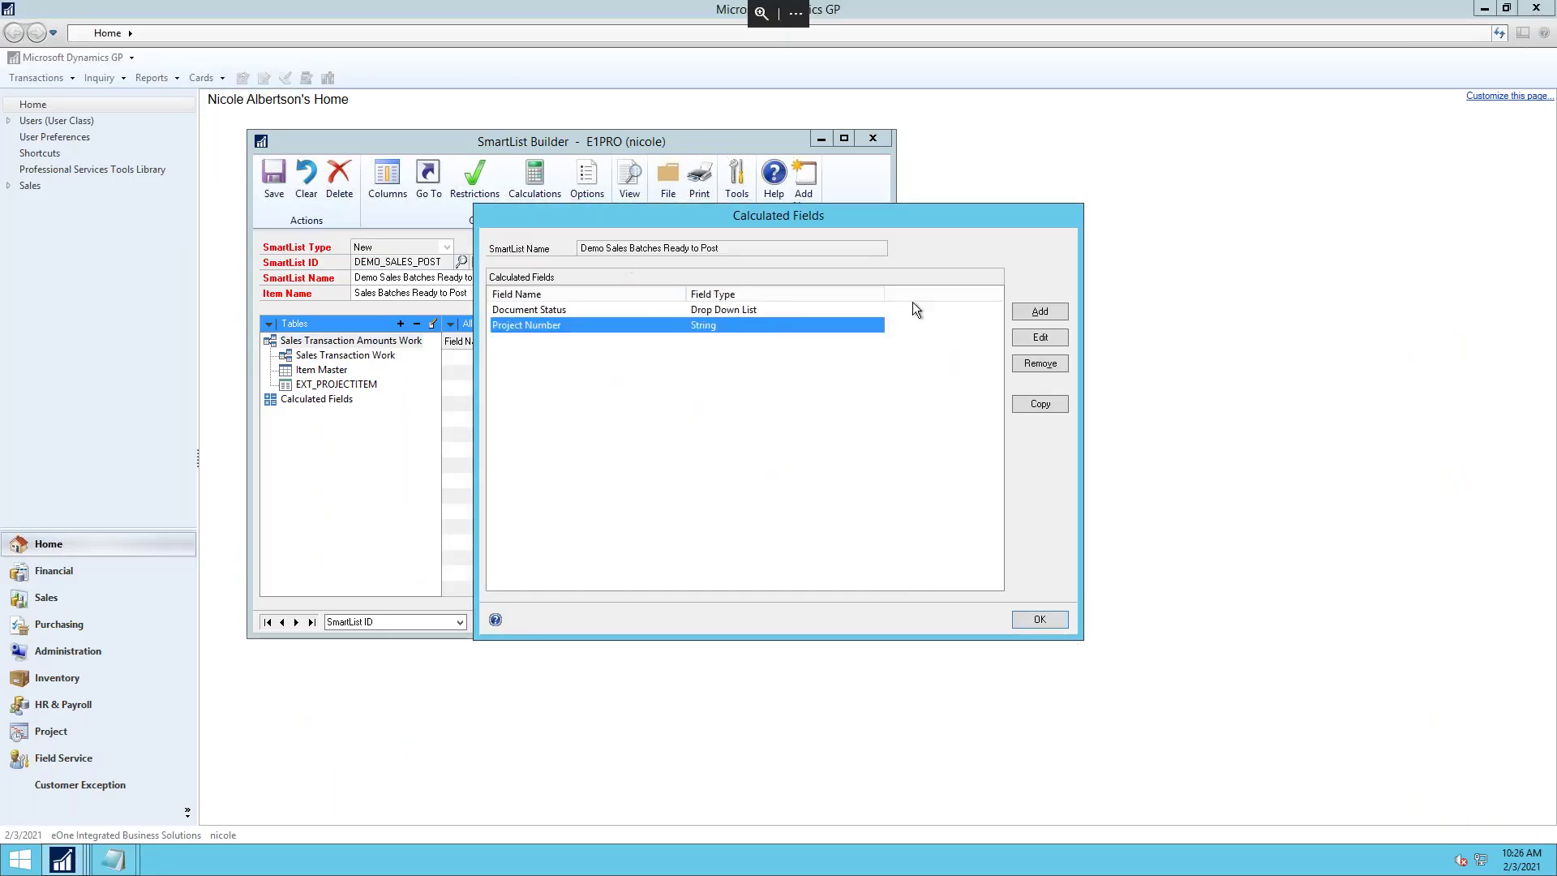
Start a new calculated field, show the available functions instead of fields, and insert the DATEADD date function into its calculation.
{"action": "left_click", "coordinate": [1040, 312]}
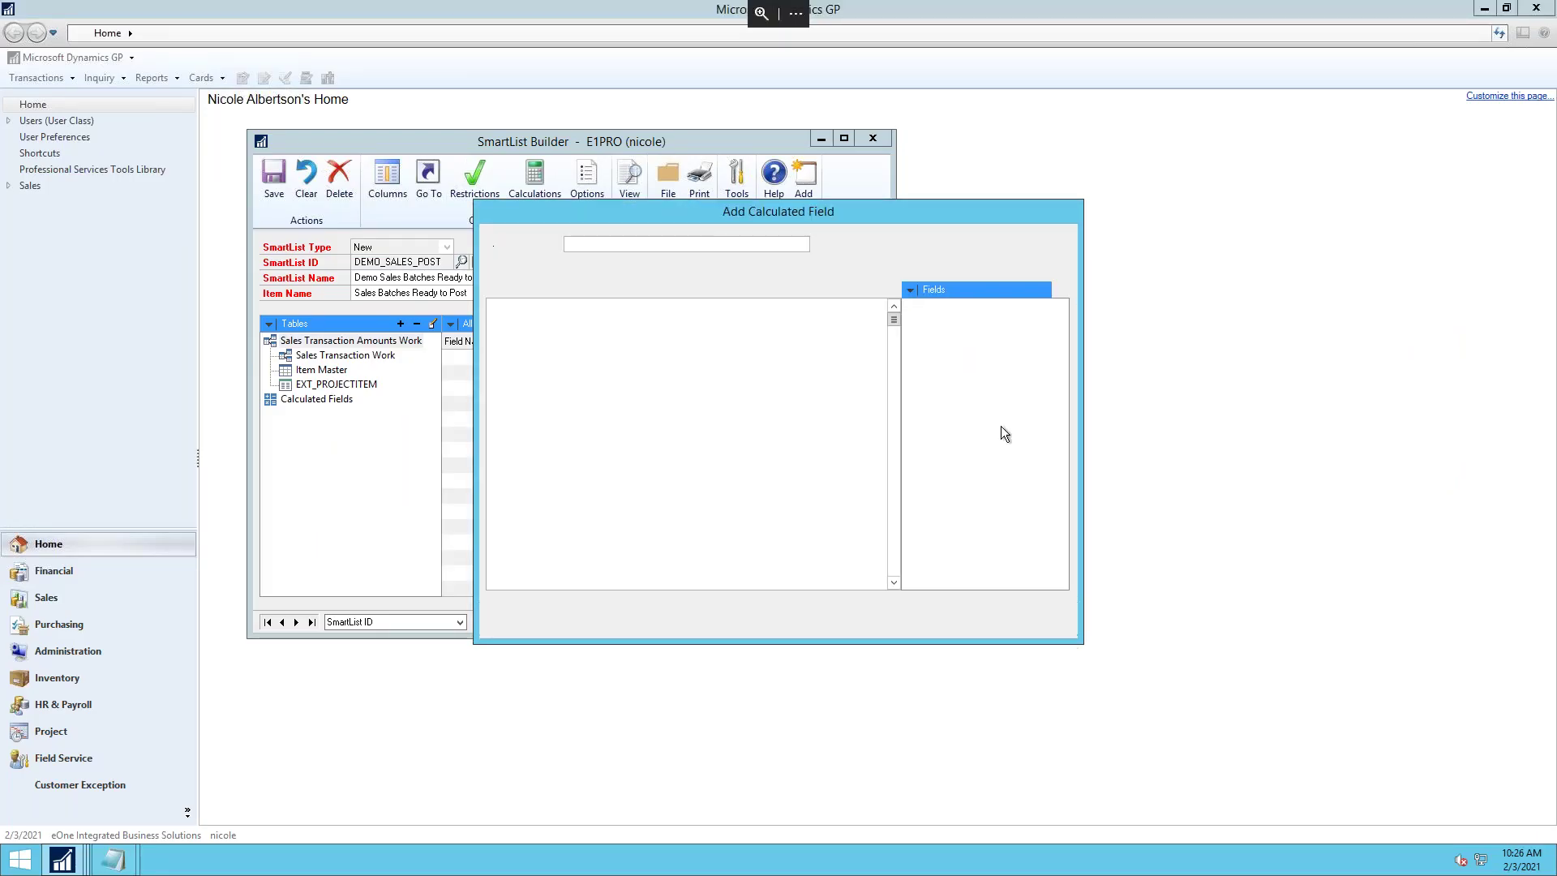
{"action": "left_click", "coordinate": [910, 290]}
{"action": "left_click", "coordinate": [924, 335]}
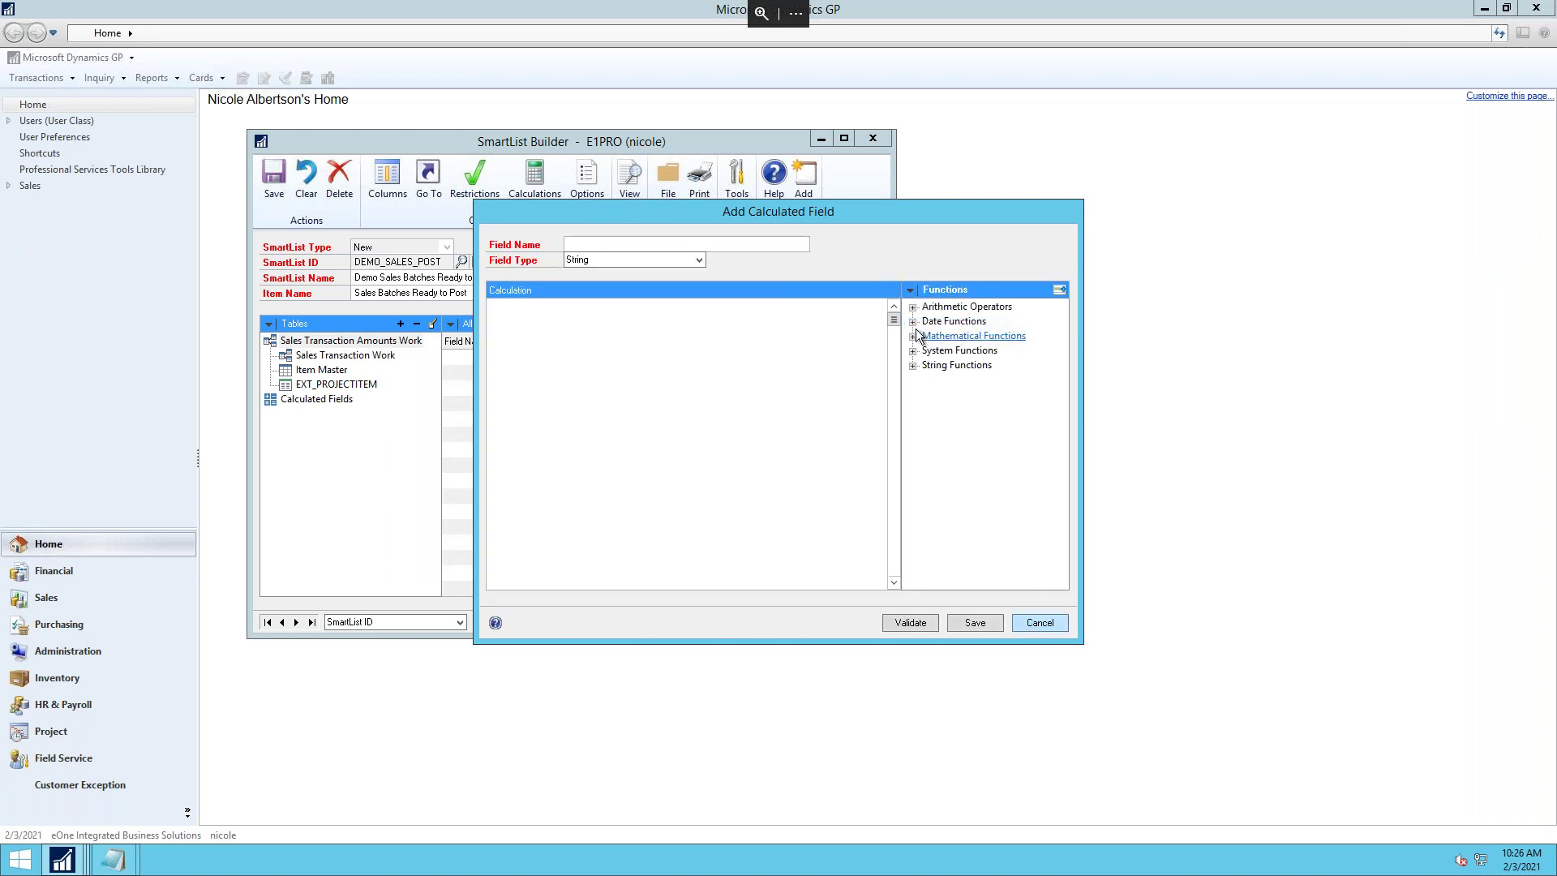
{"action": "left_click", "coordinate": [913, 323]}
{"action": "left_click", "coordinate": [913, 323]}
{"action": "double_click", "coordinate": [958, 335]}
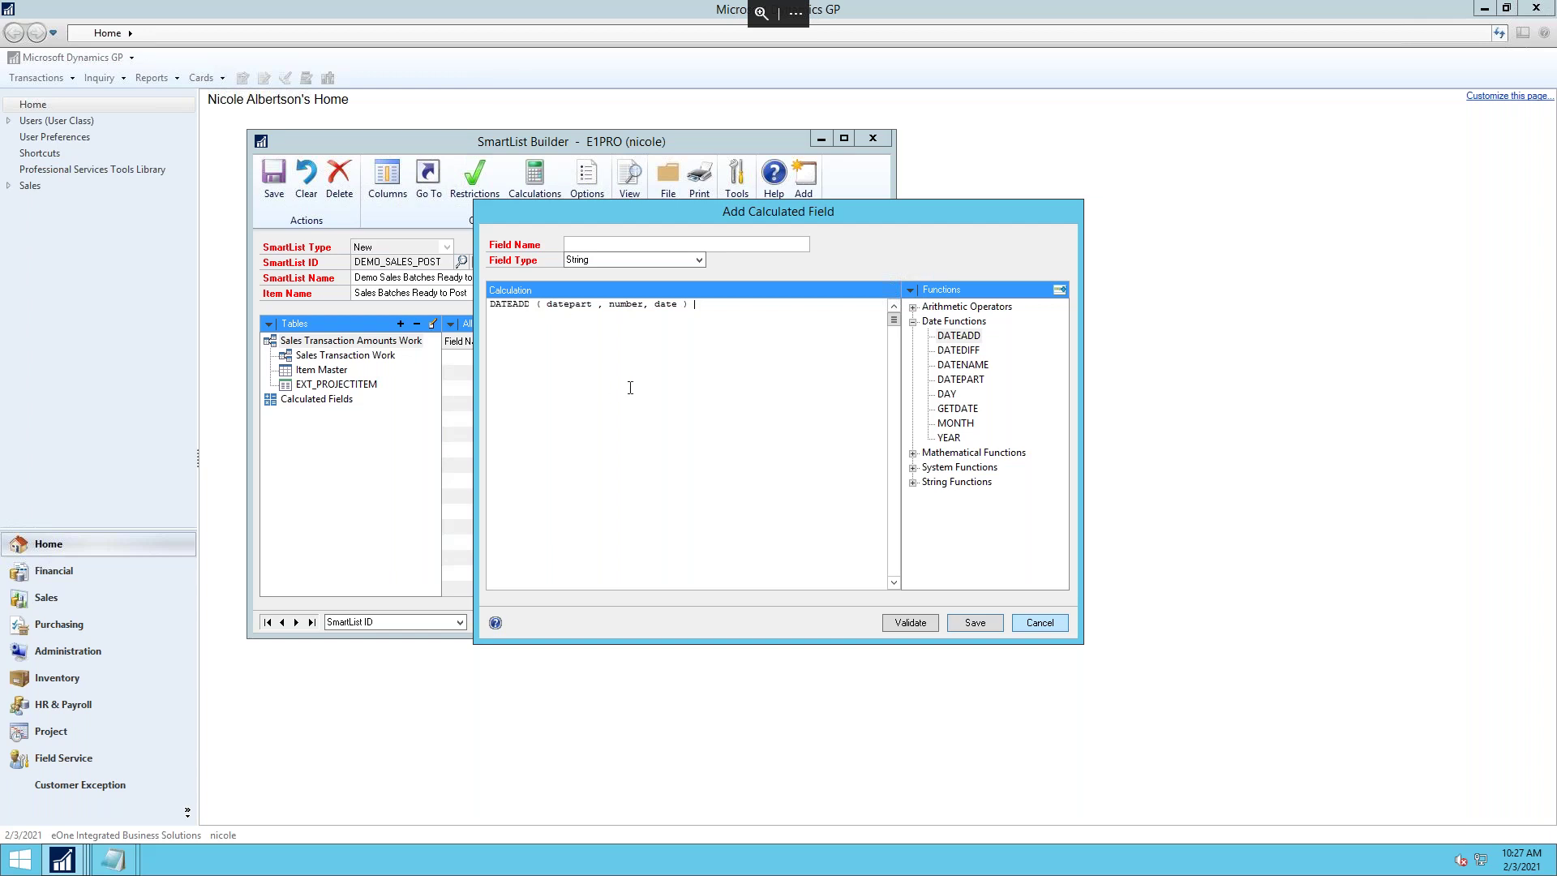
Highlight the DATEADD parameters, discard the new calculated field, and close the Calculated Fields window.
{"action": "left_click_drag", "start_coordinate": [553, 305], "coordinate": [631, 307]}
{"action": "left_click", "coordinate": [656, 352]}
{"action": "left_click", "coordinate": [1038, 623]}
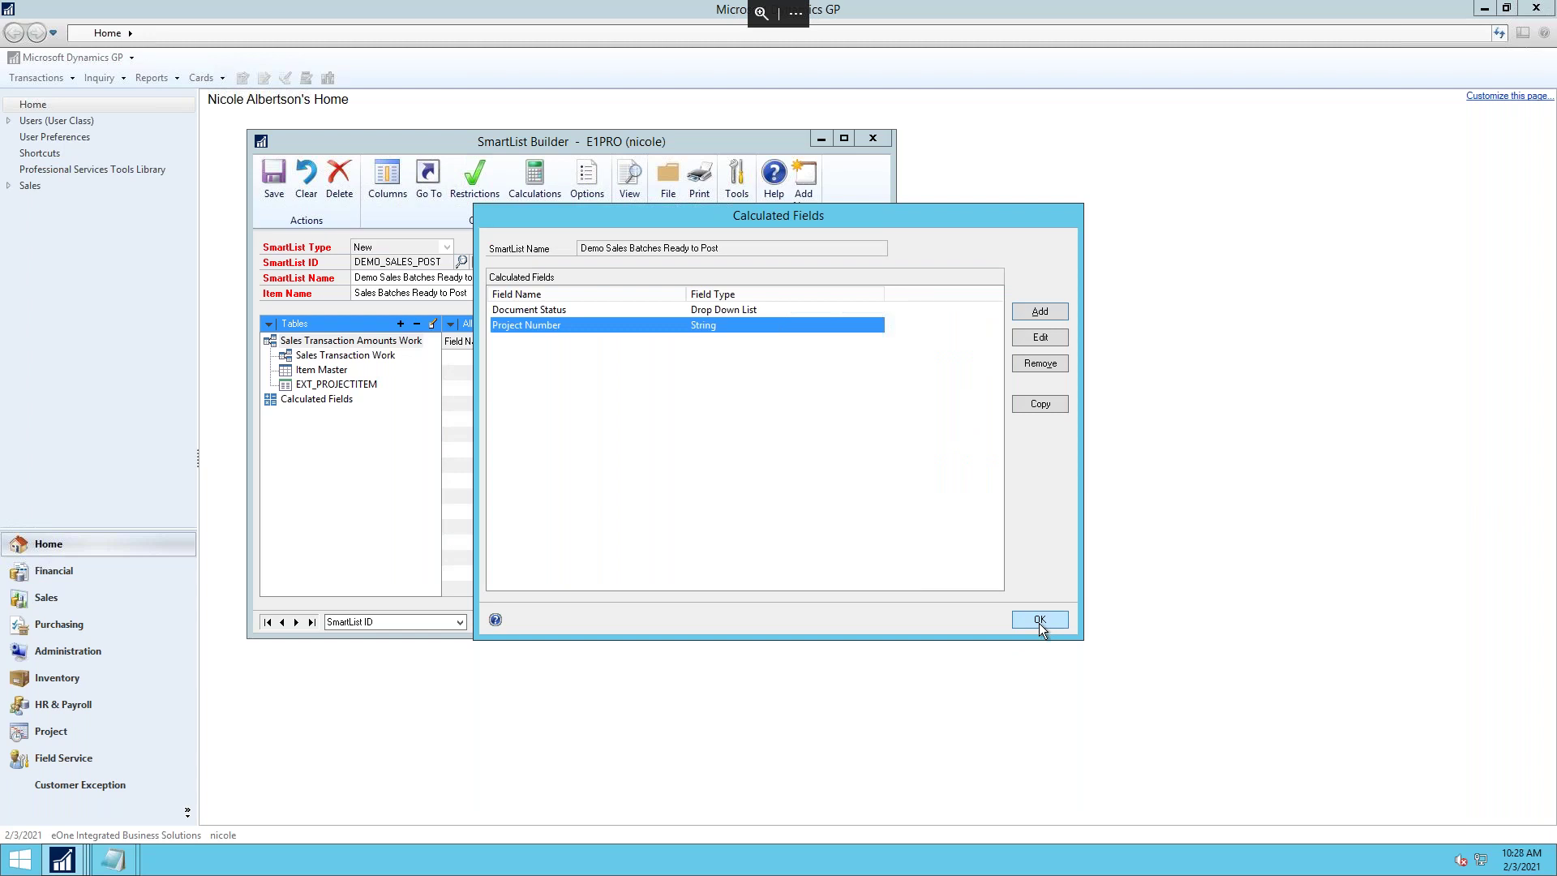
{"action": "left_click", "coordinate": [1039, 621]}
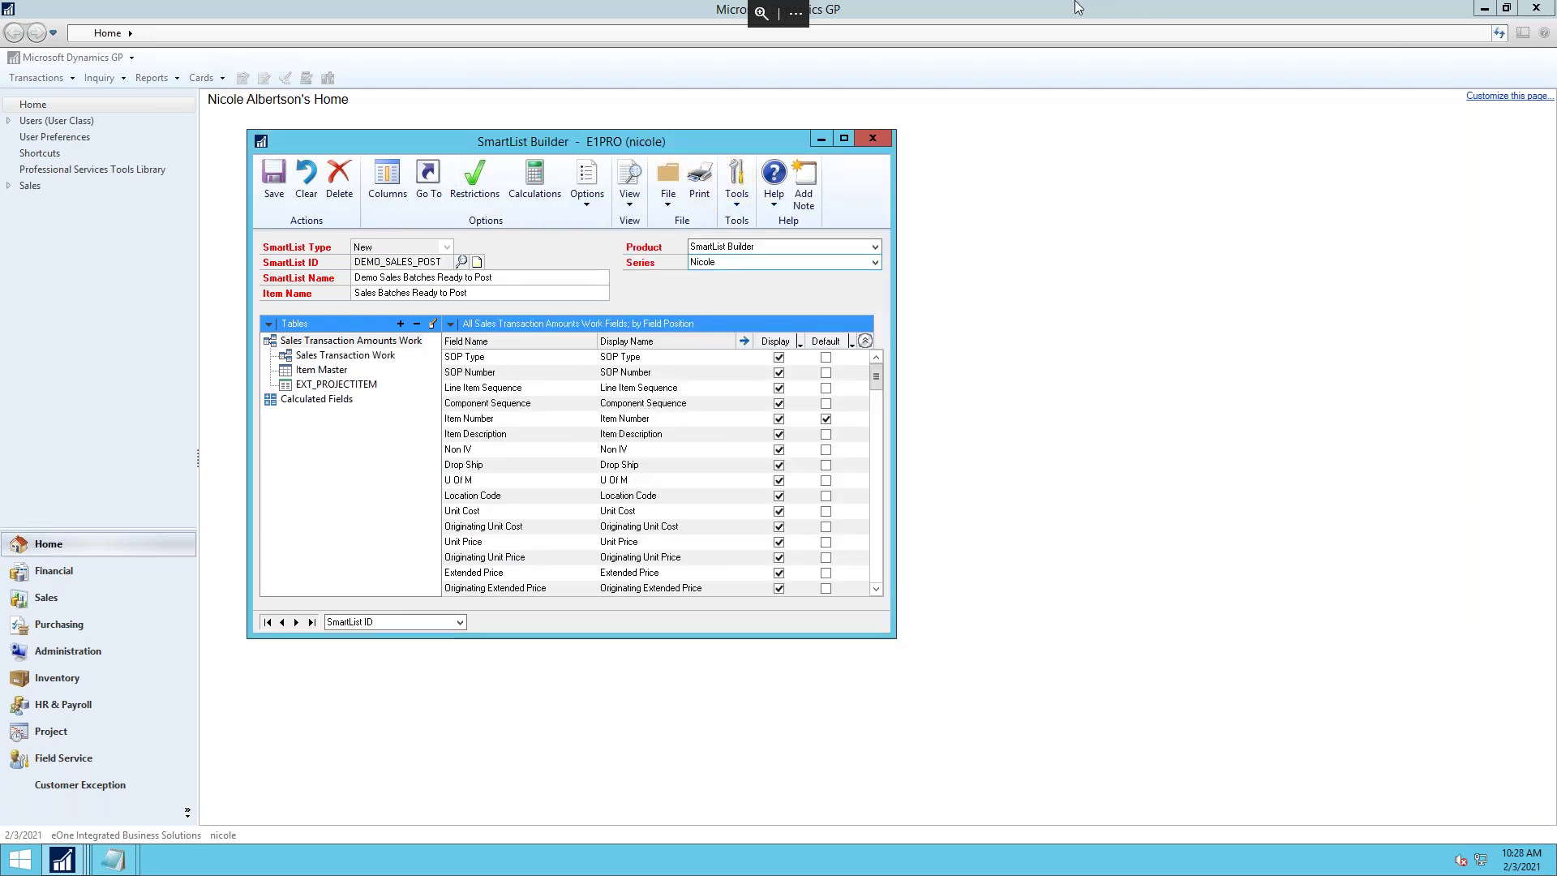
Minimize the remote session and view the Demo Invoice with Opportunity list in SmartView, selecting its SmartConnect row.
{"action": "mouse_move", "coordinate": [1219, 4]}
{"action": "left_click", "coordinate": [1462, 14]}
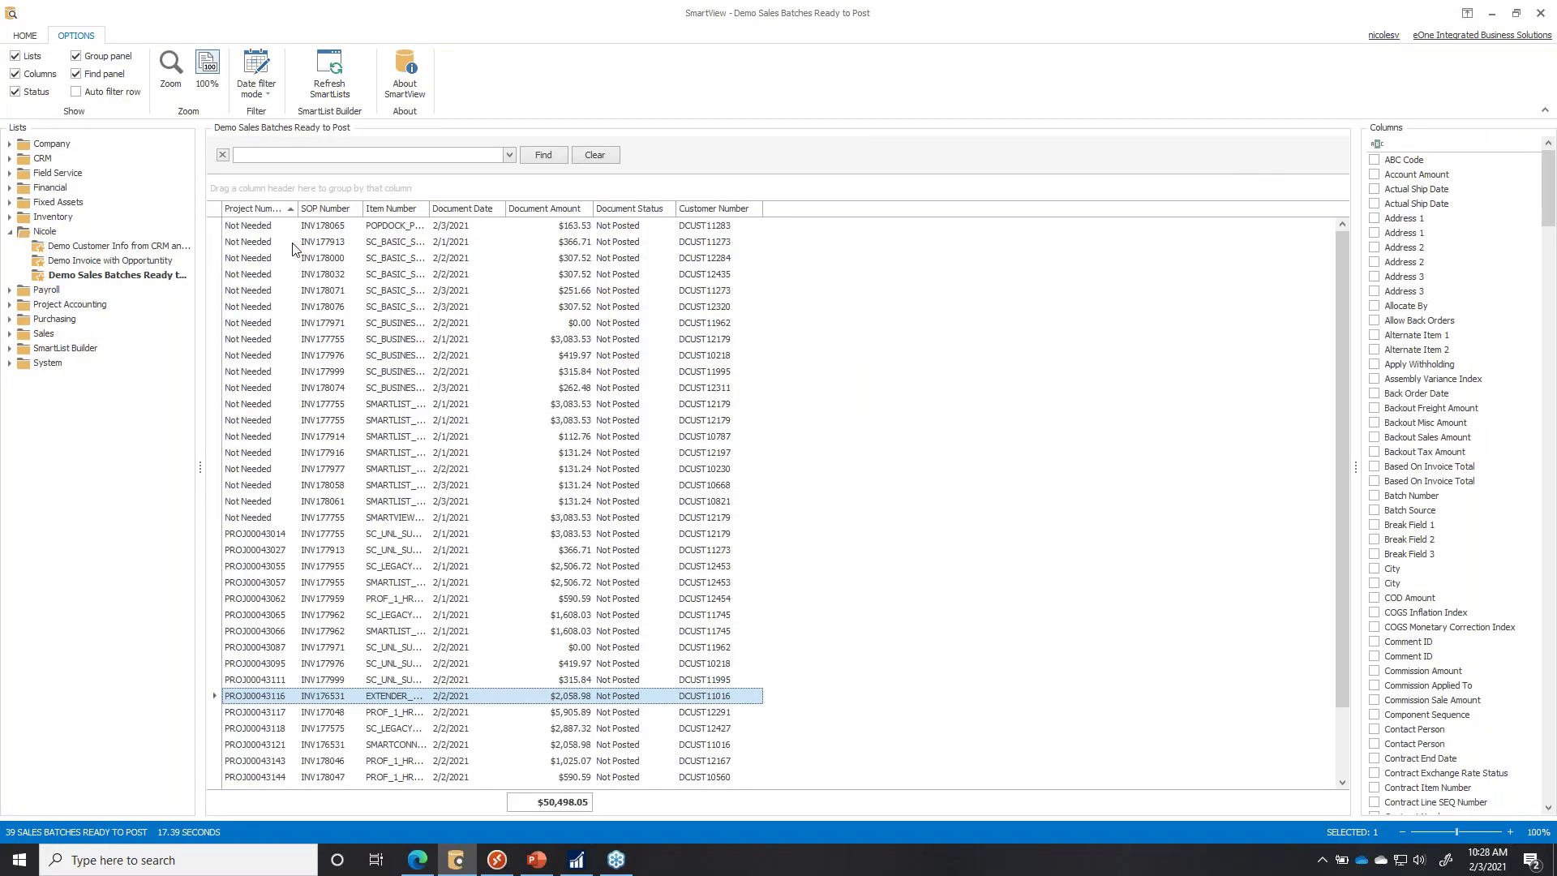
{"action": "left_click", "coordinate": [160, 261]}
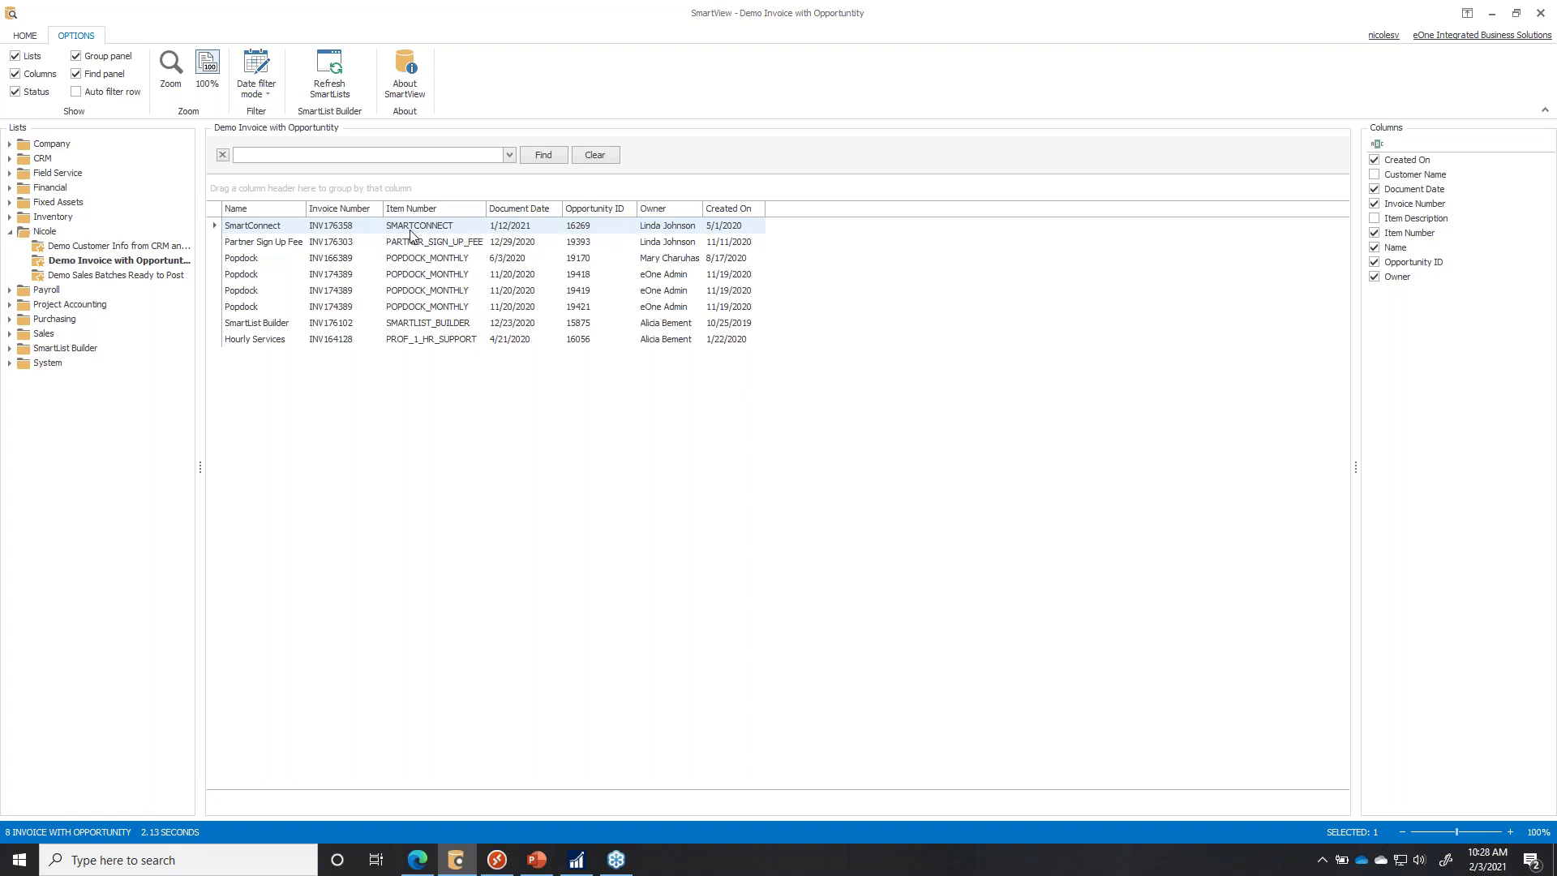
{"action": "left_click", "coordinate": [410, 230]}
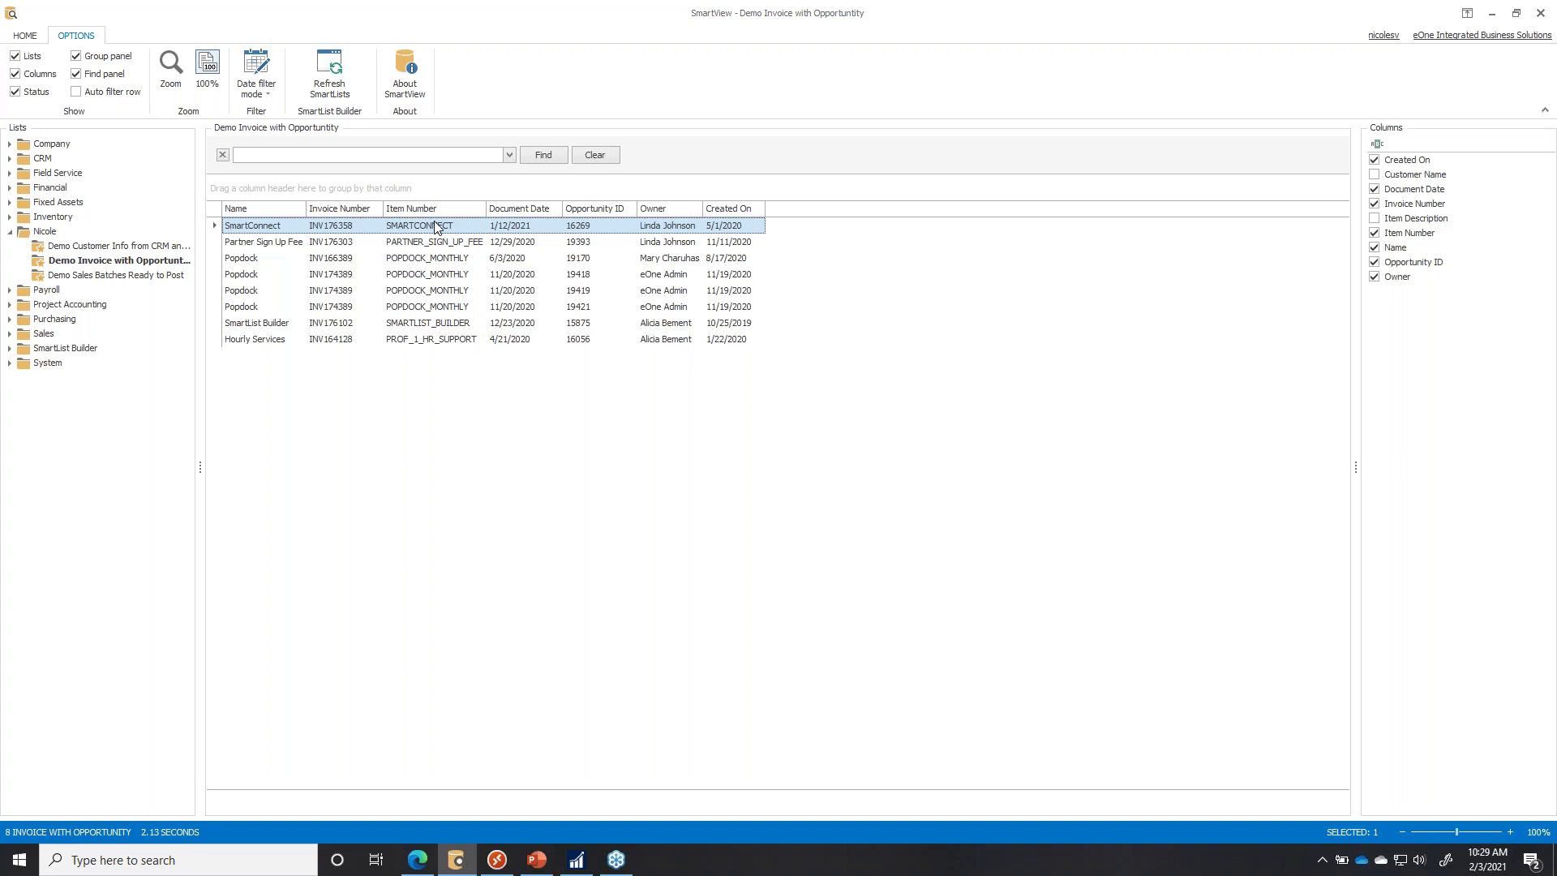
Return to the remote session and load the DEMO_INV_OPP SmartList into SmartList Builder through the SmartList ID lookup.
{"action": "left_click", "coordinate": [497, 859]}
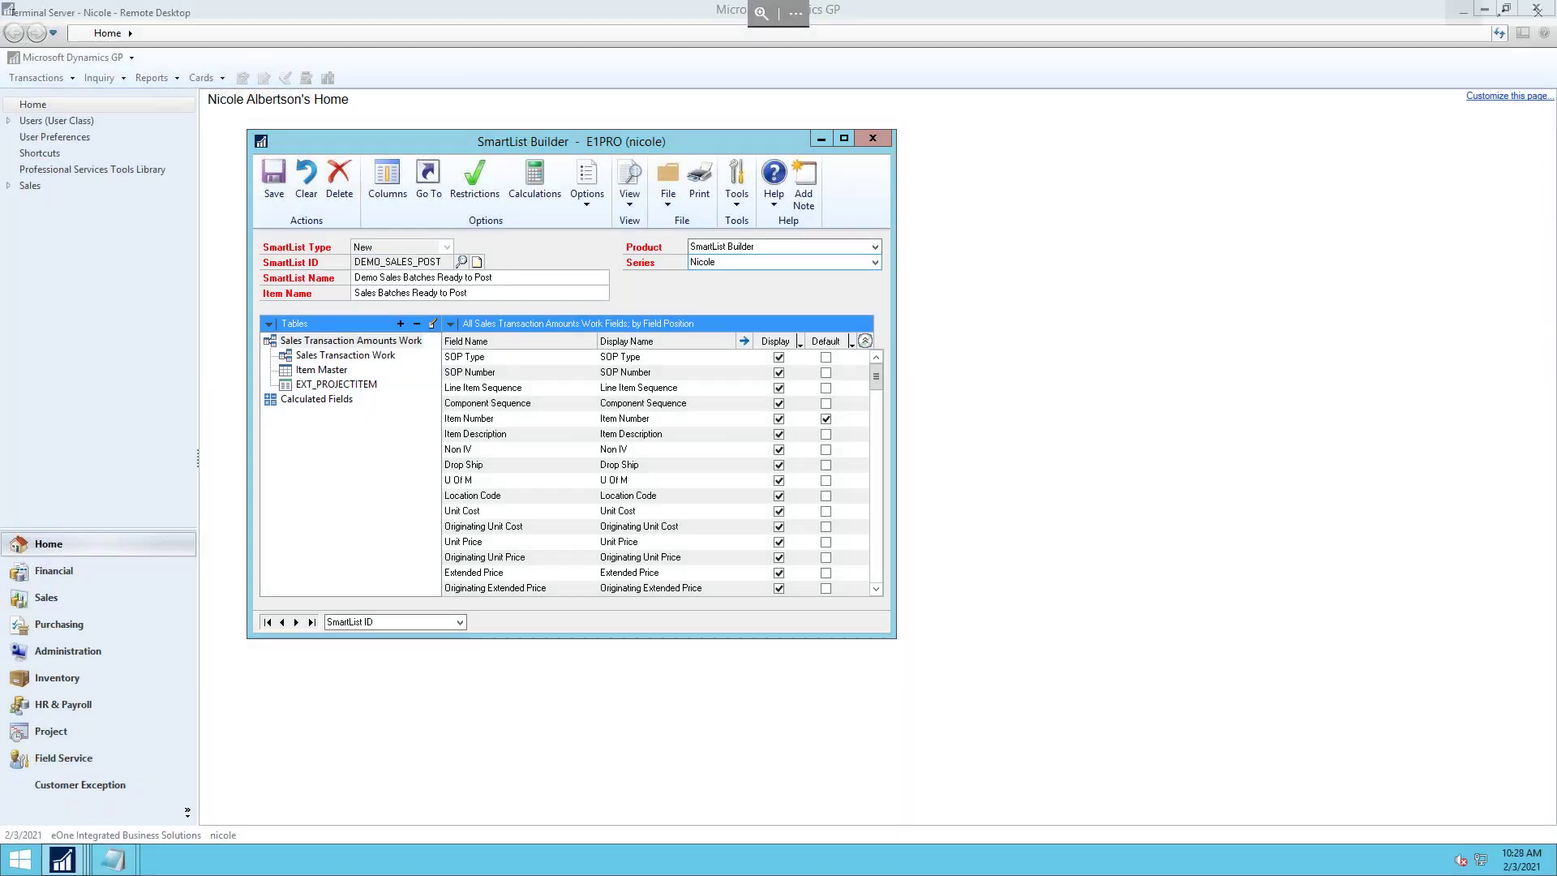
{"action": "left_click", "coordinate": [462, 261]}
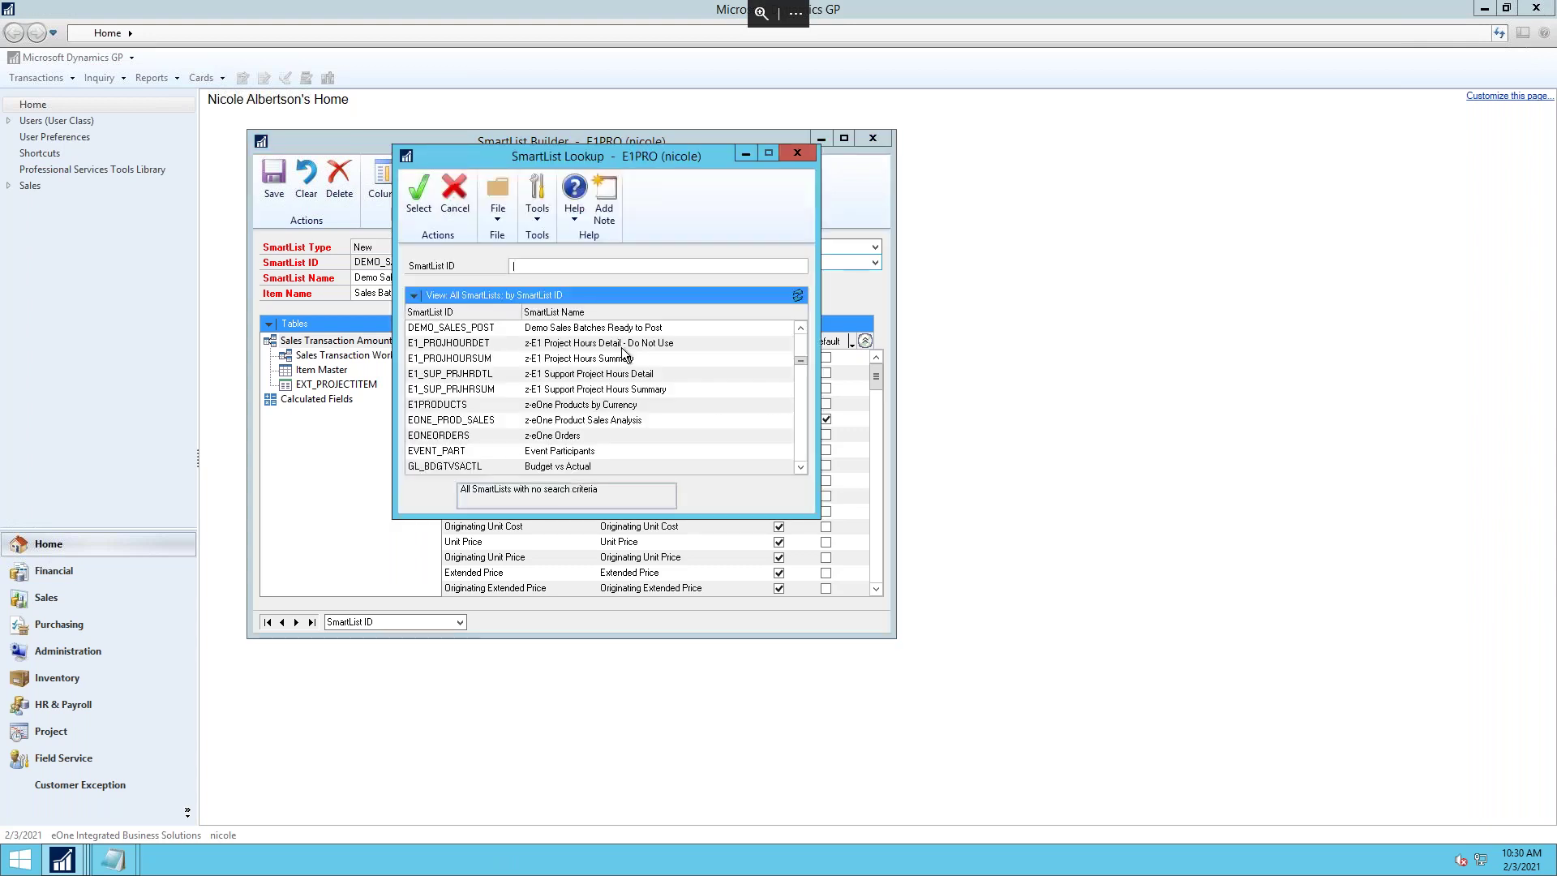
{"action": "left_click", "coordinate": [801, 327]}
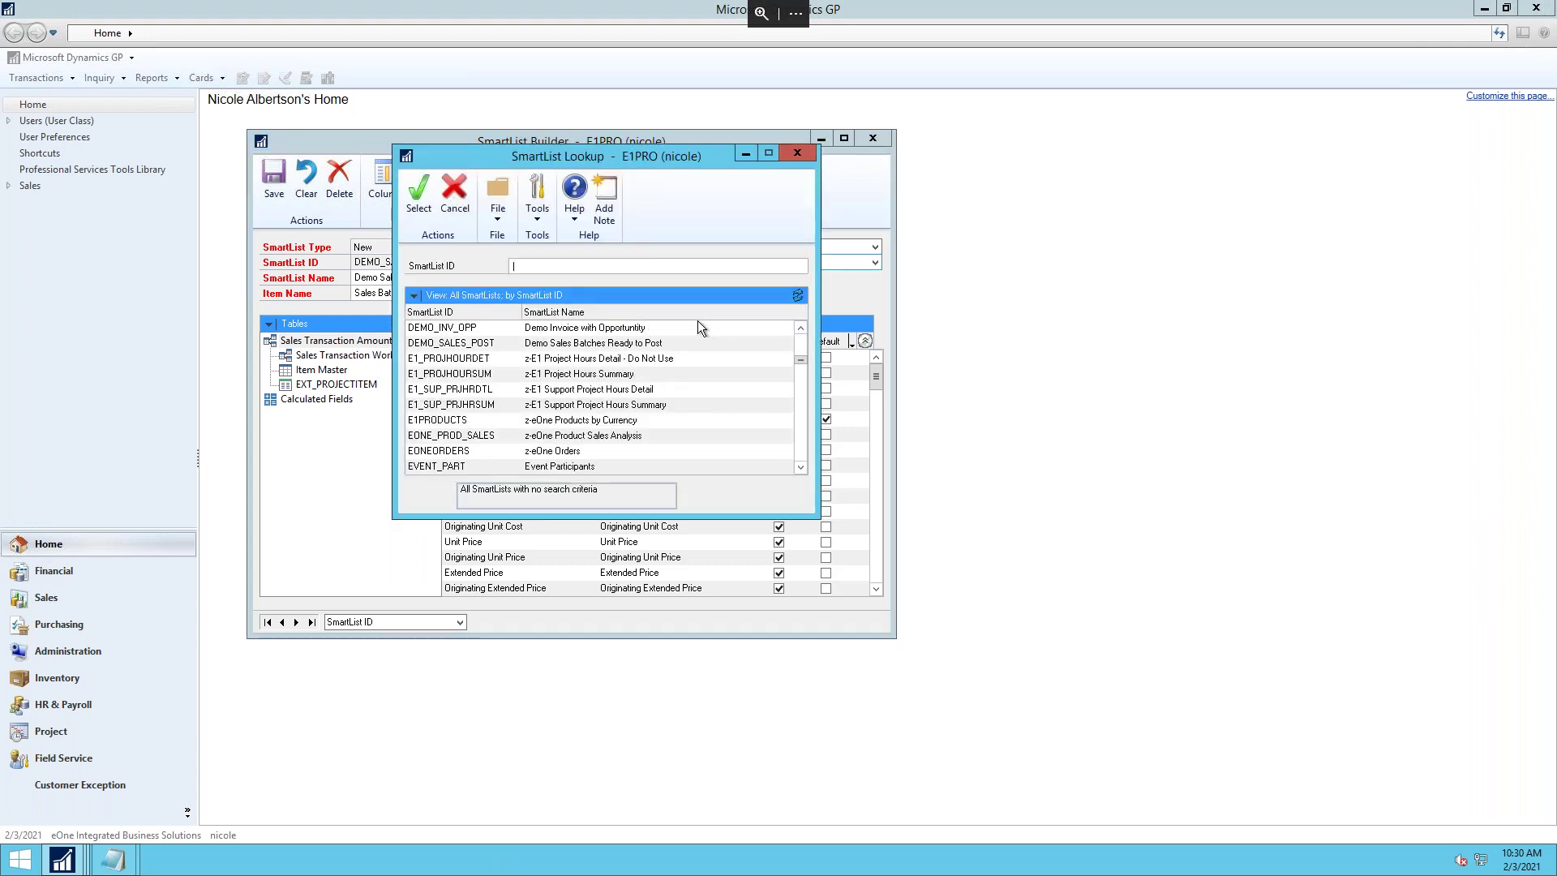
{"action": "double_click", "coordinate": [621, 327]}
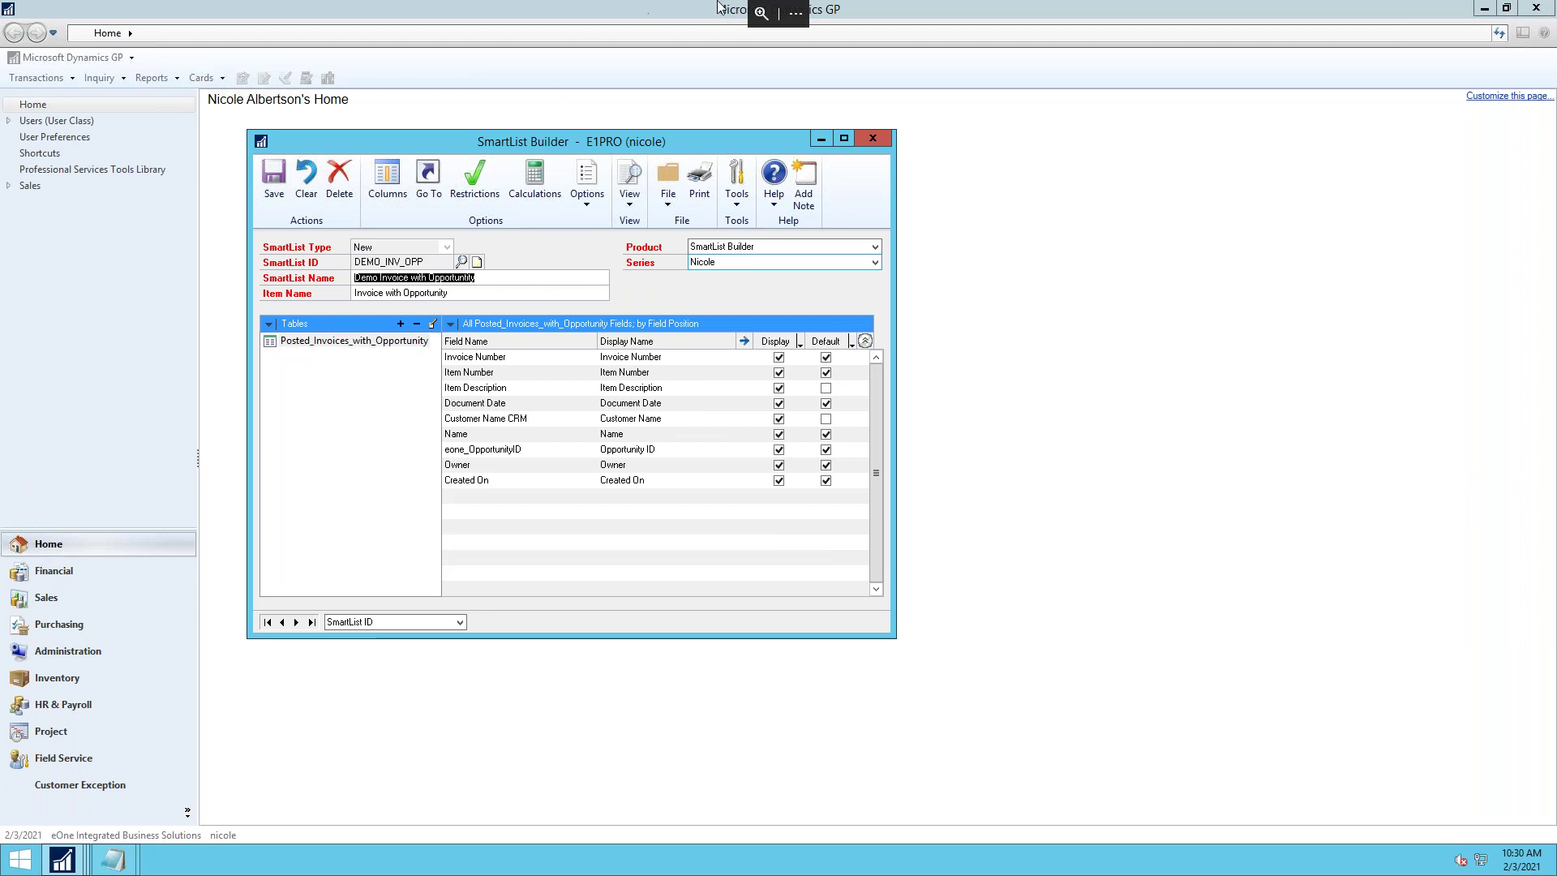
Minimize the remote session, switch to the PowerPoint slide show, and advance to the Using Outside SQL Data slide.
{"action": "mouse_move", "coordinate": [757, 2]}
{"action": "left_click", "coordinate": [1464, 13]}
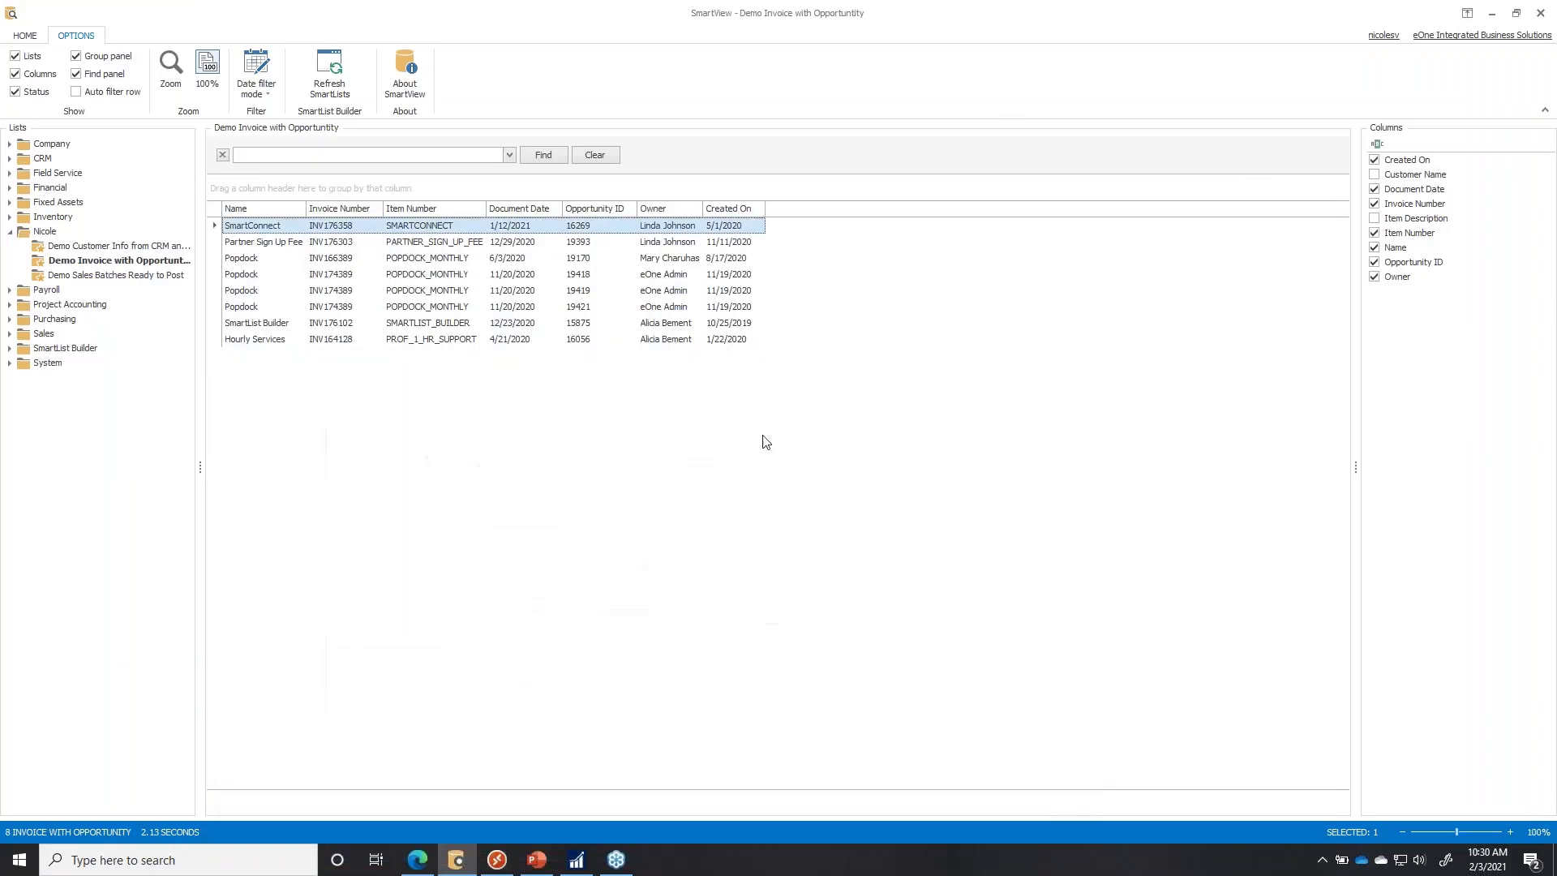
{"action": "left_click", "coordinate": [538, 862]}
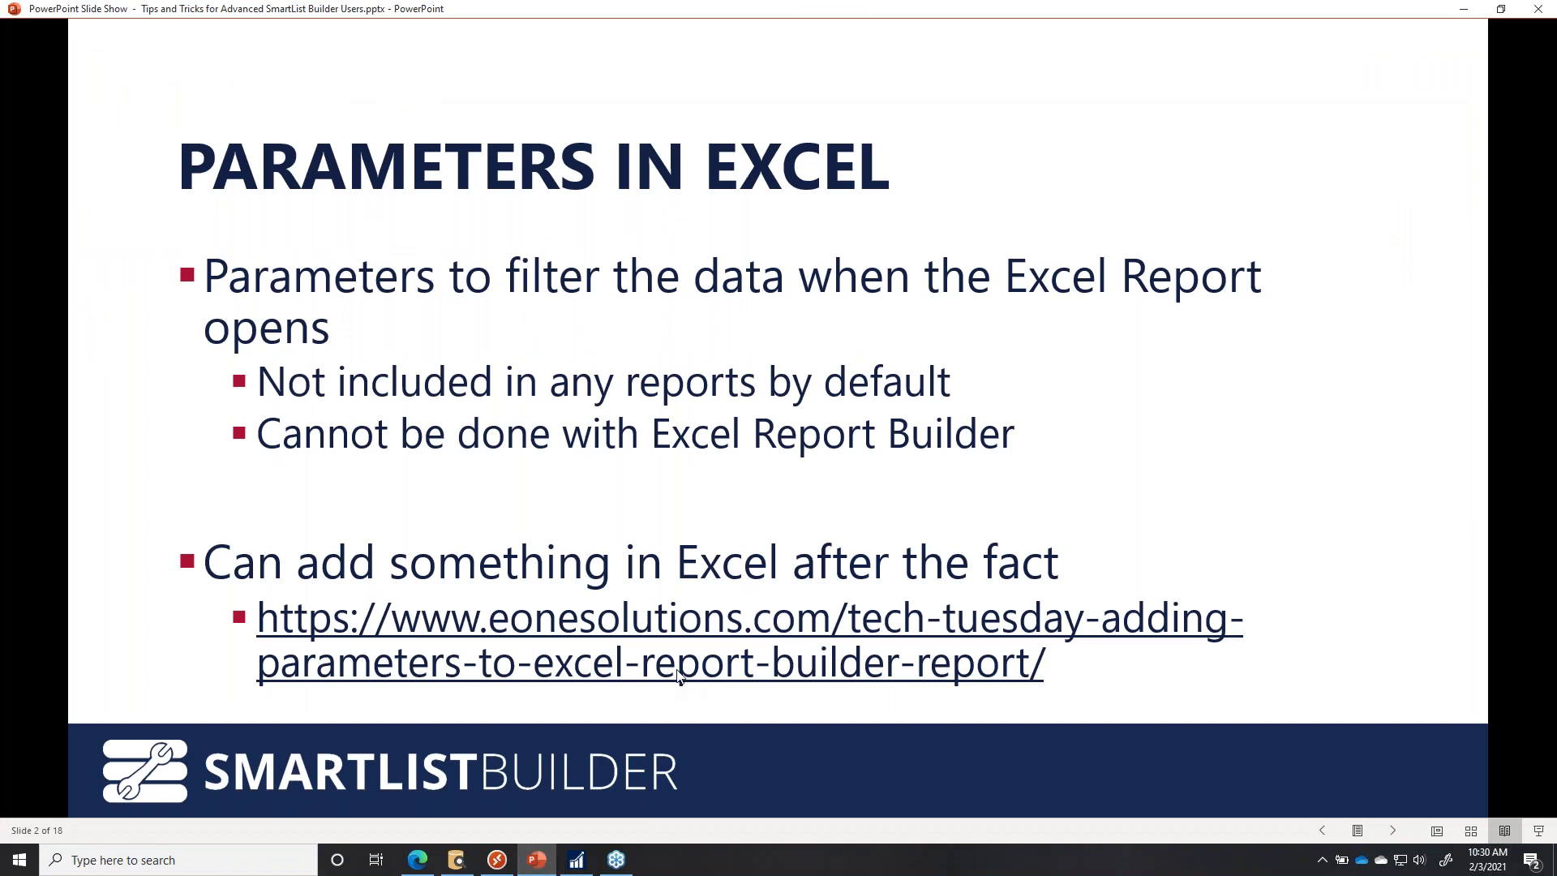
{"action": "key", "text": "Right"}
{"action": "key", "text": "Right"}
{"action": "key", "text": "Right"}
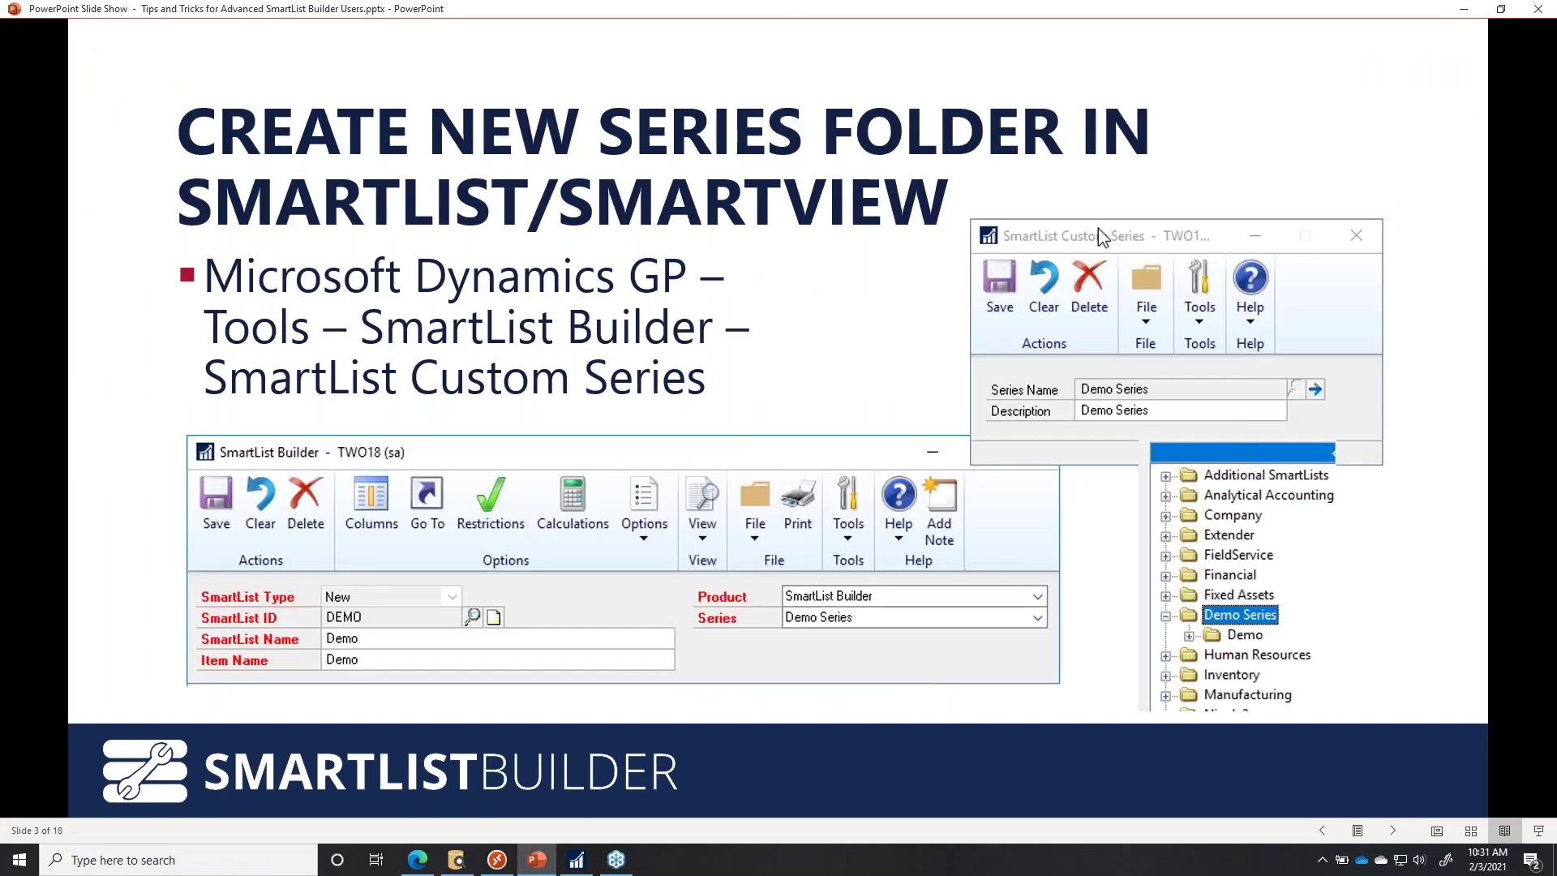
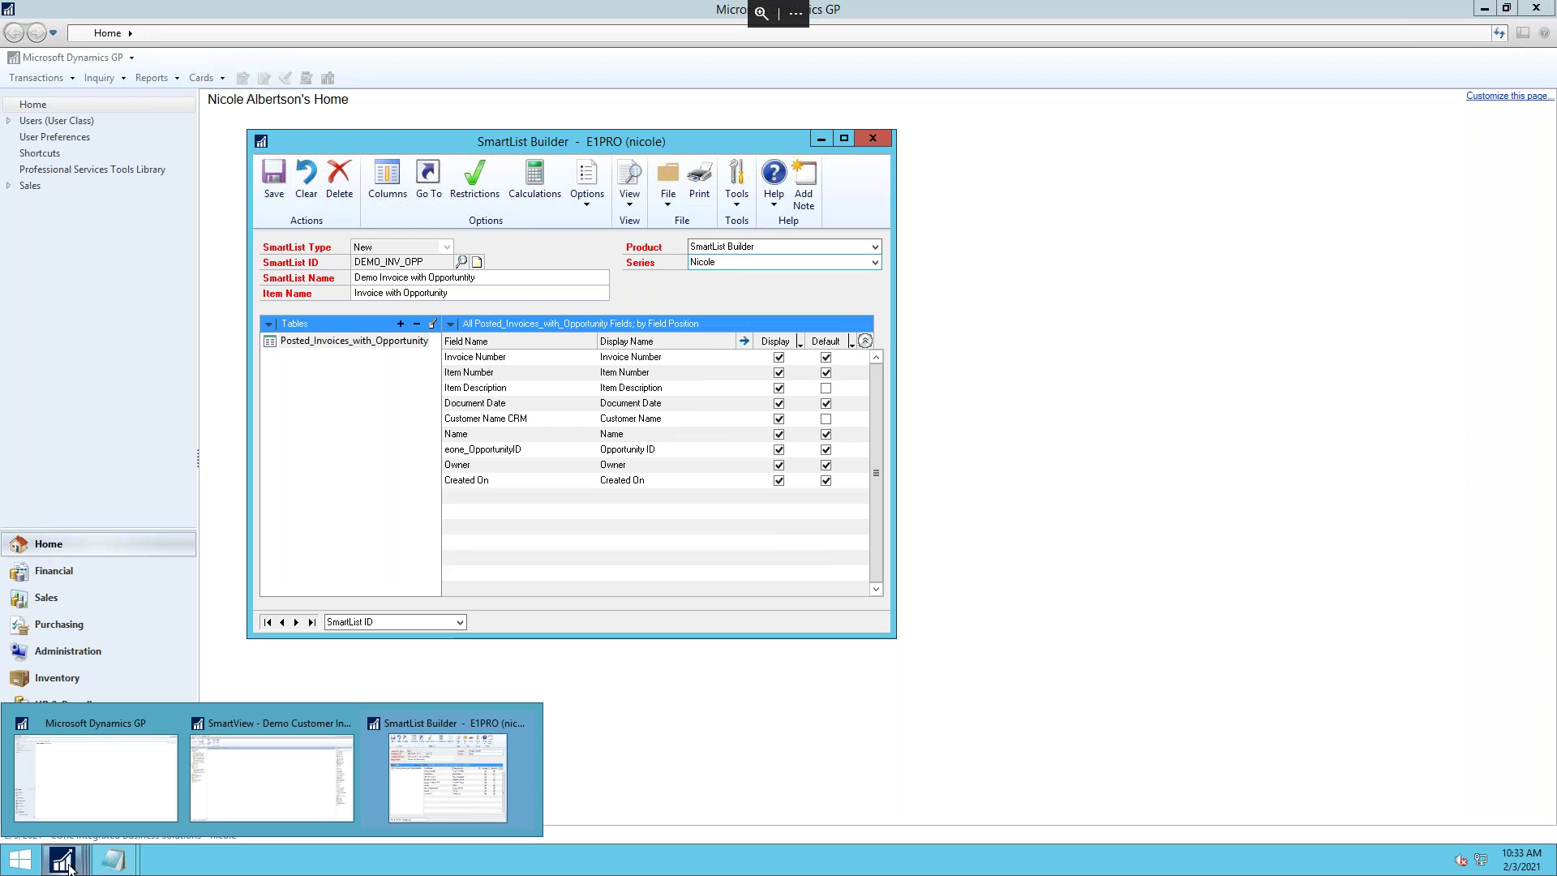
Switch to SmartView, open the Demo Customer Info from CRM and GP list, and compare its CRM and GP address columns.
{"action": "mouse_move", "coordinate": [876, 8]}
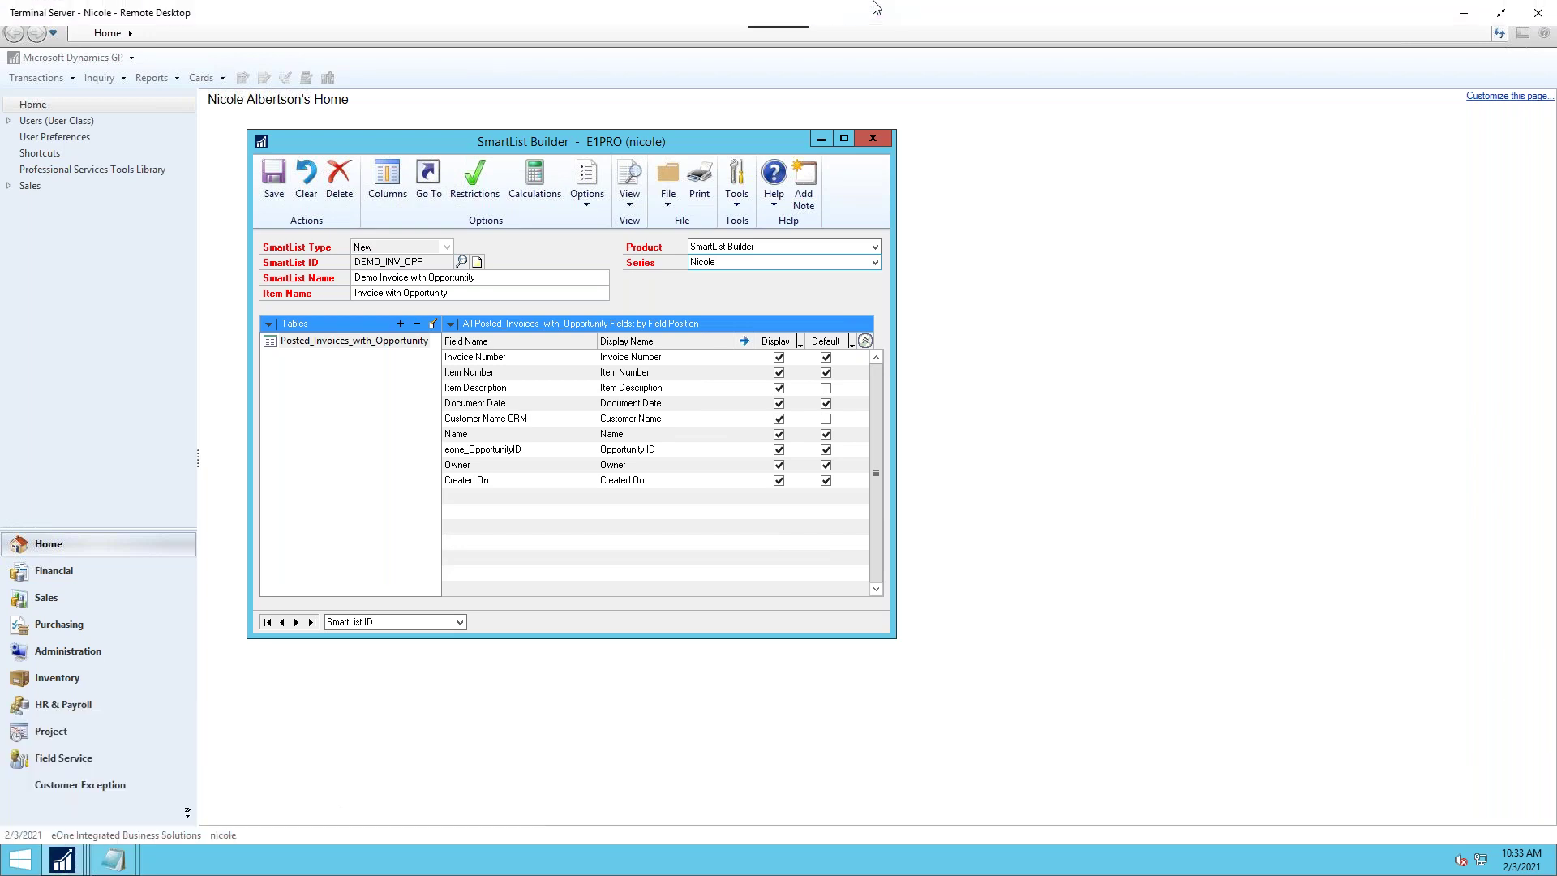
{"action": "left_click", "coordinate": [1464, 13]}
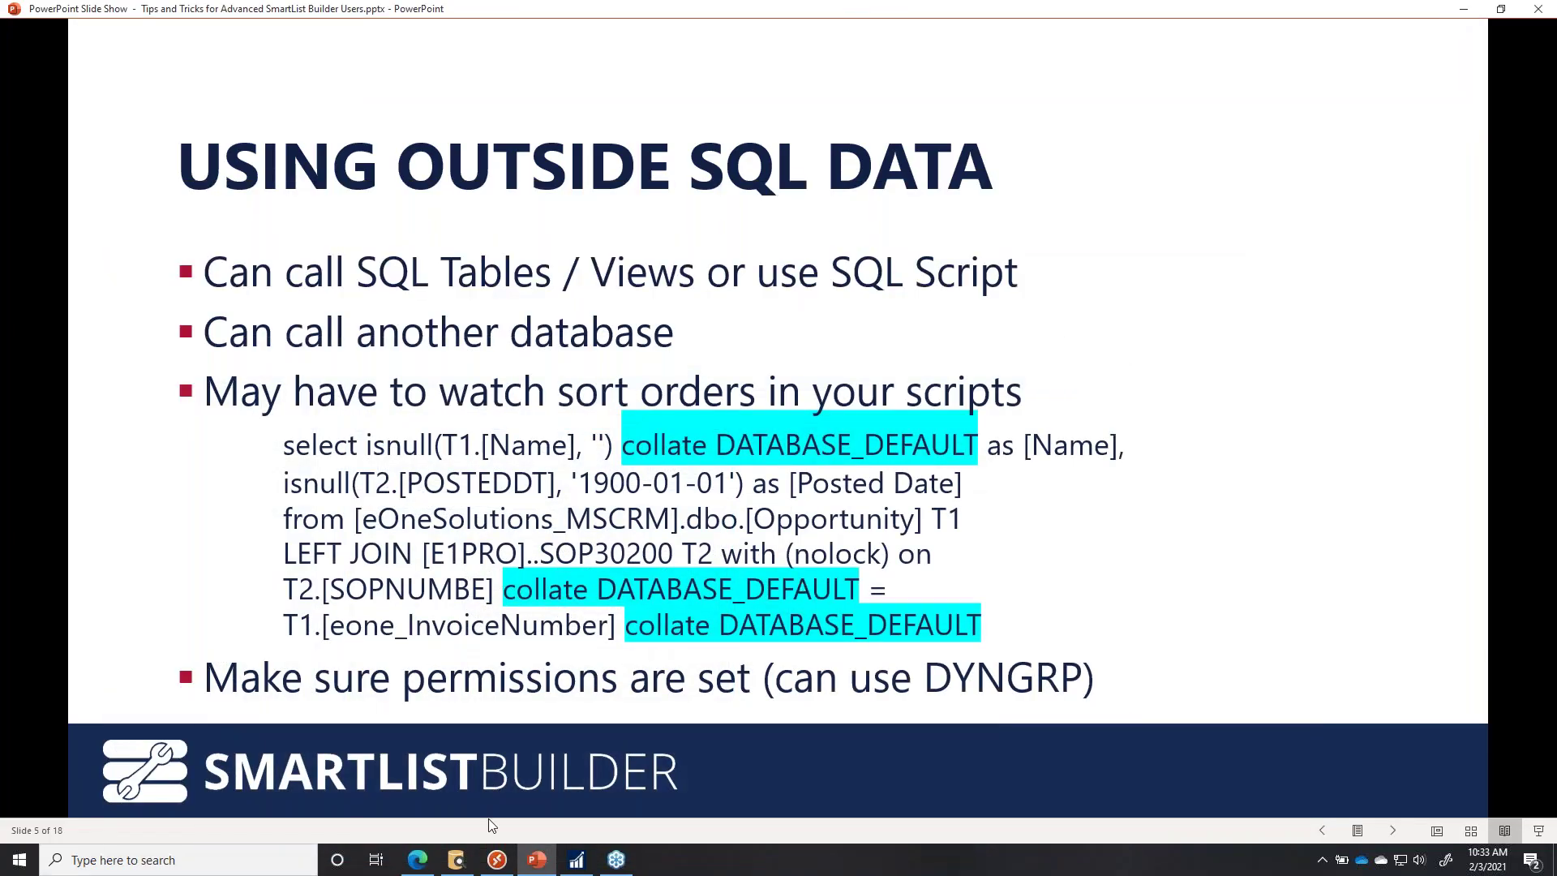
{"action": "left_click", "coordinate": [456, 859]}
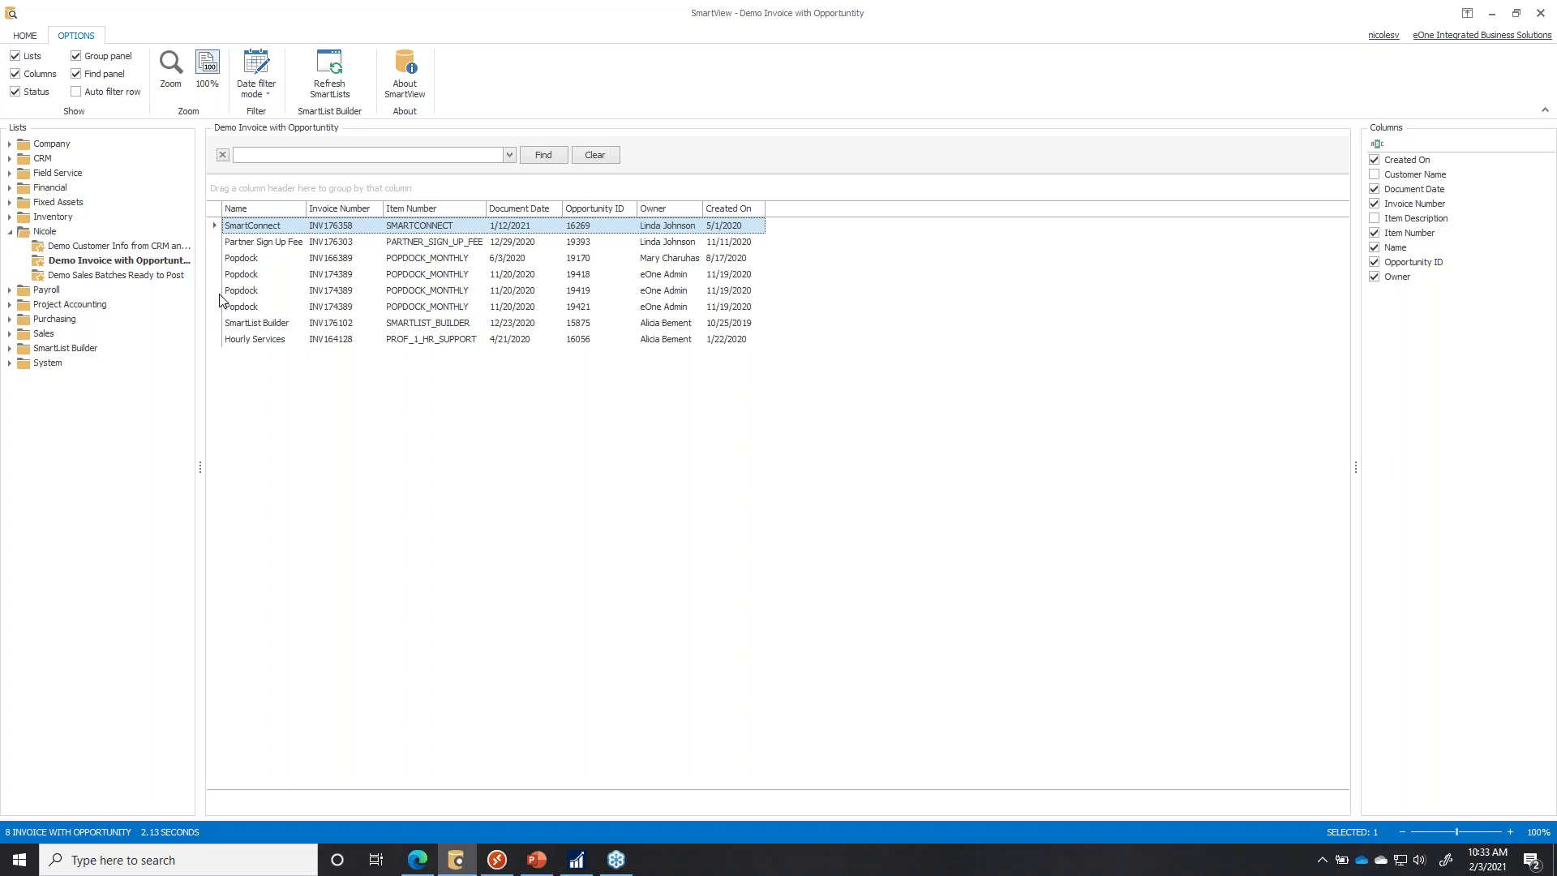
{"action": "left_click", "coordinate": [155, 248]}
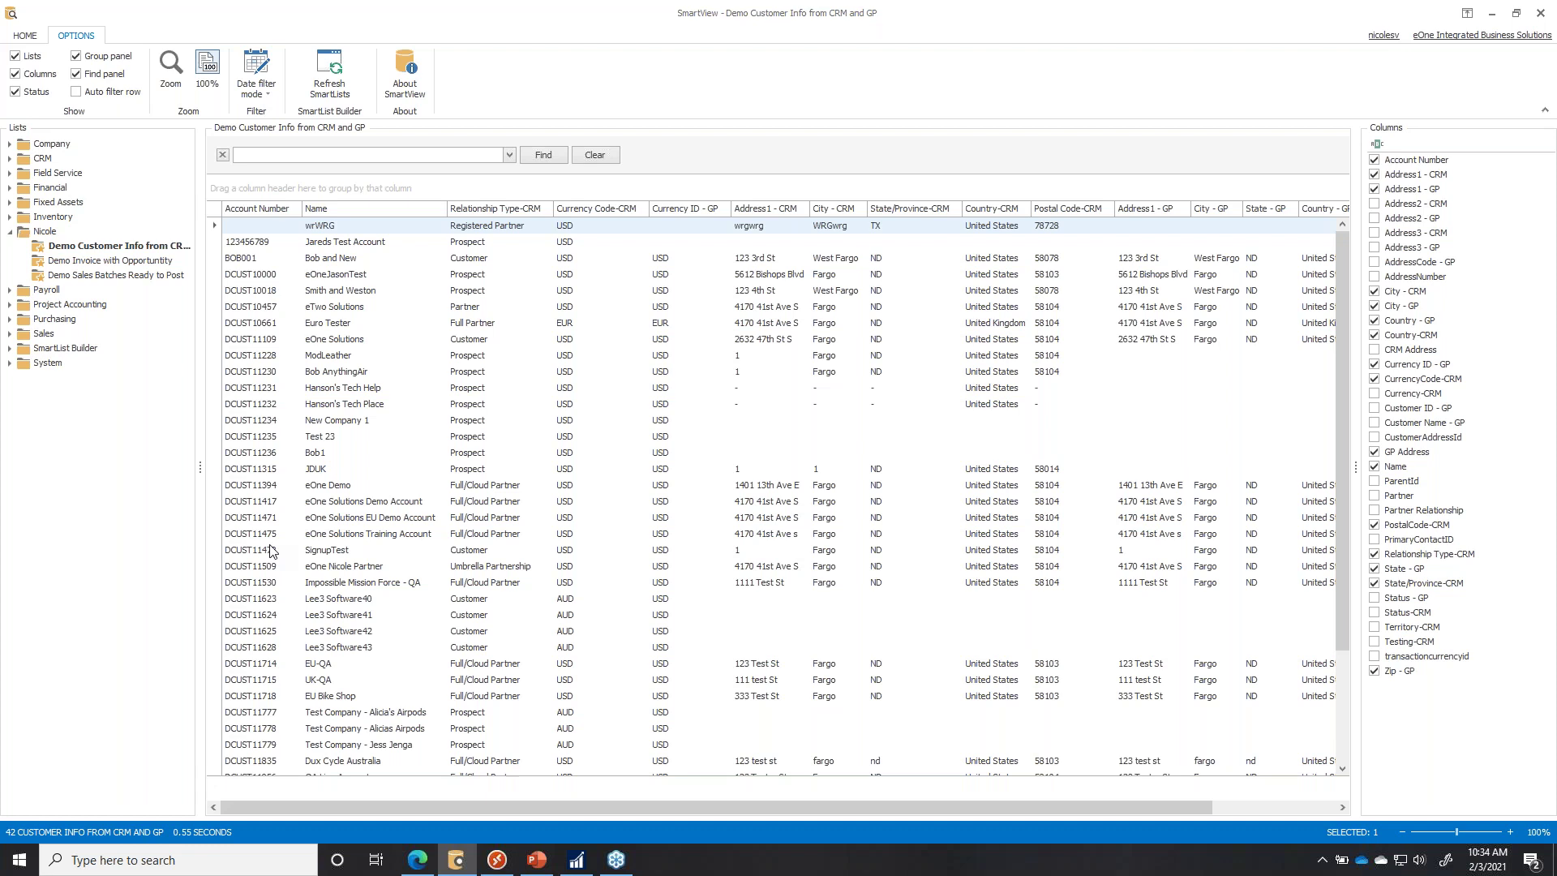
{"action": "left_click_drag", "start_coordinate": [811, 804], "coordinate": [922, 803]}
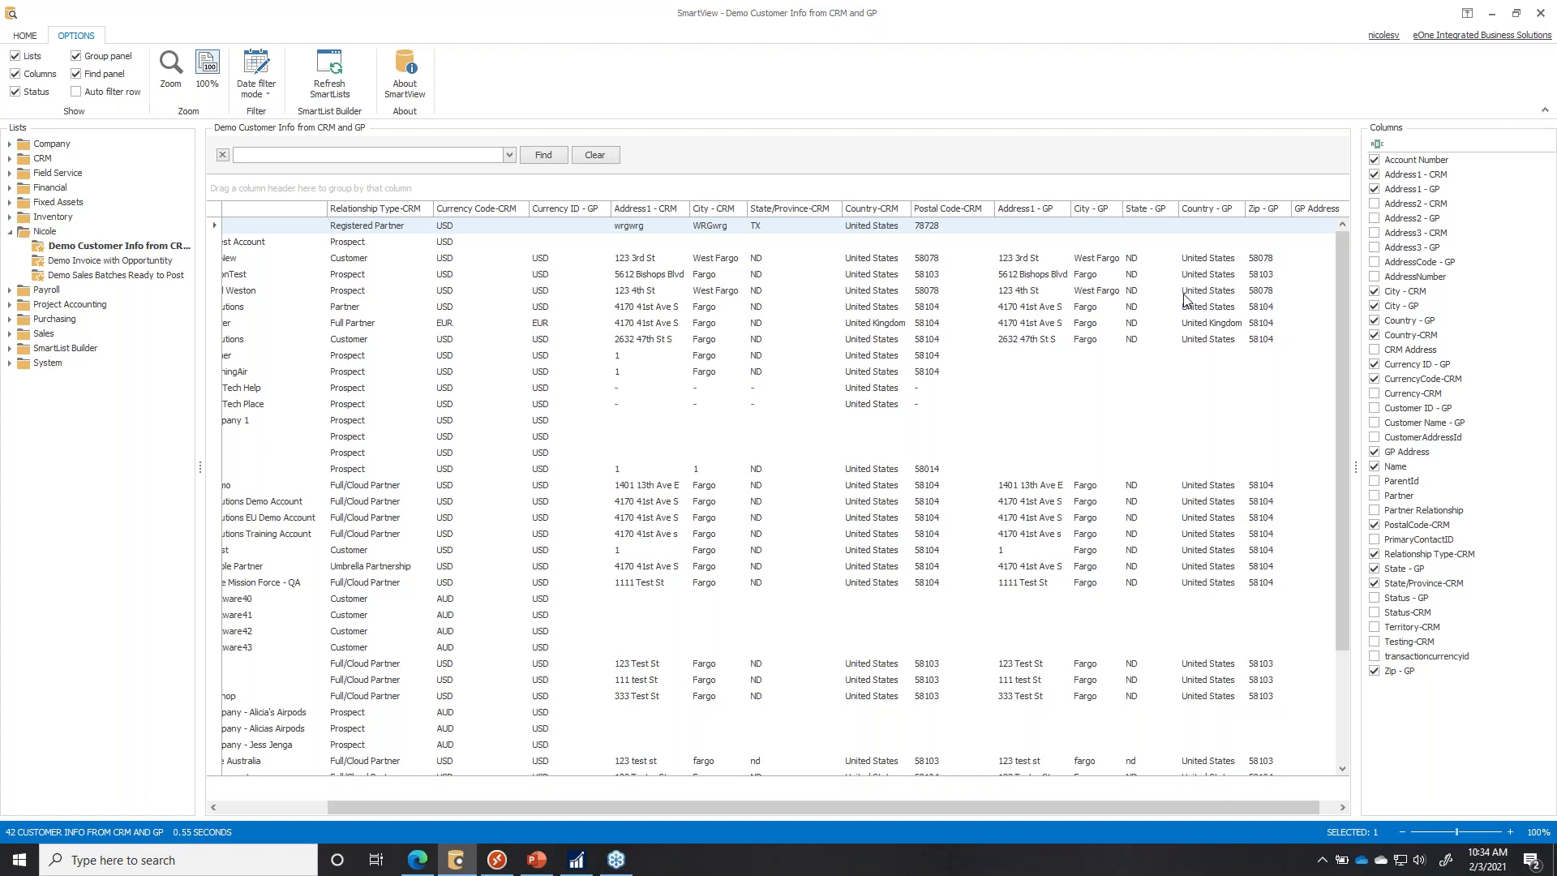
{"action": "left_click", "coordinate": [962, 228]}
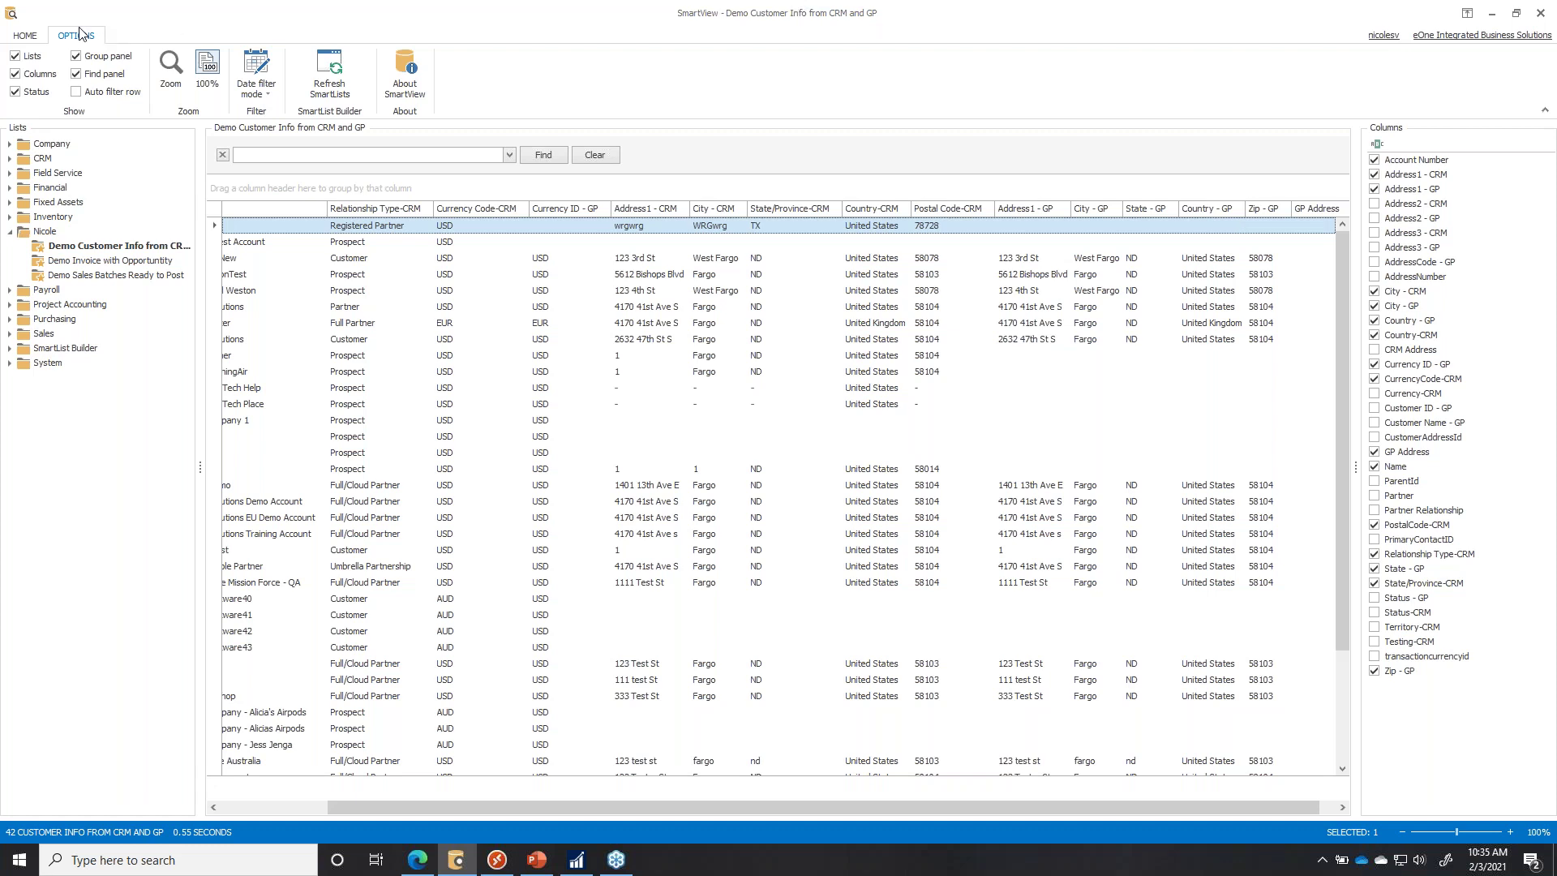
Set up a filter condition on the customer list where Postal Code-CRM does not equal the Zip - GP field.
{"action": "left_click", "coordinate": [27, 38]}
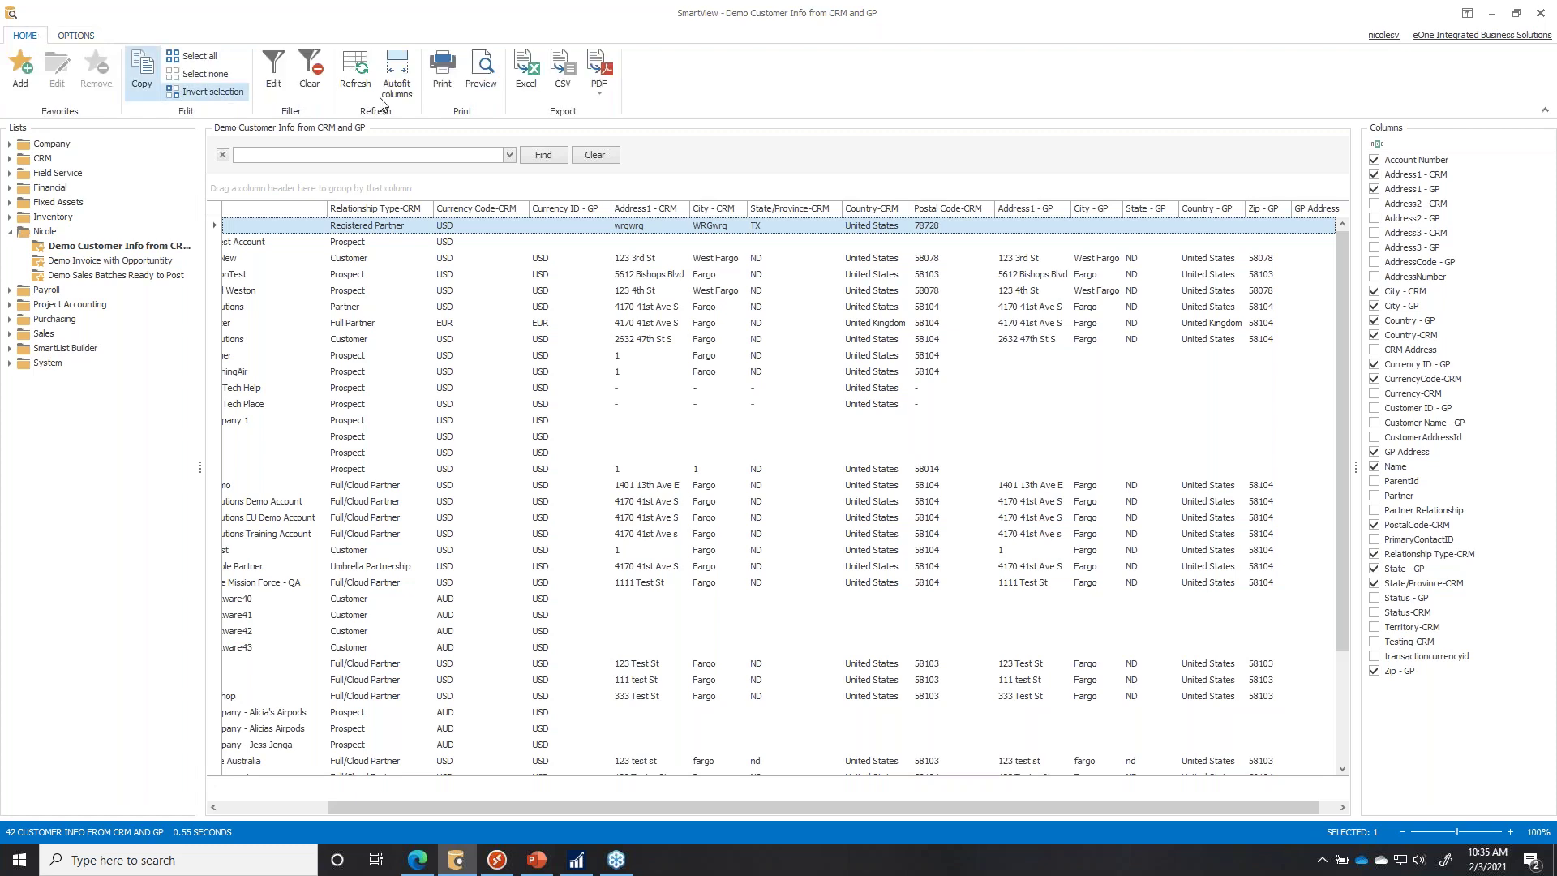
{"action": "left_click", "coordinate": [274, 74]}
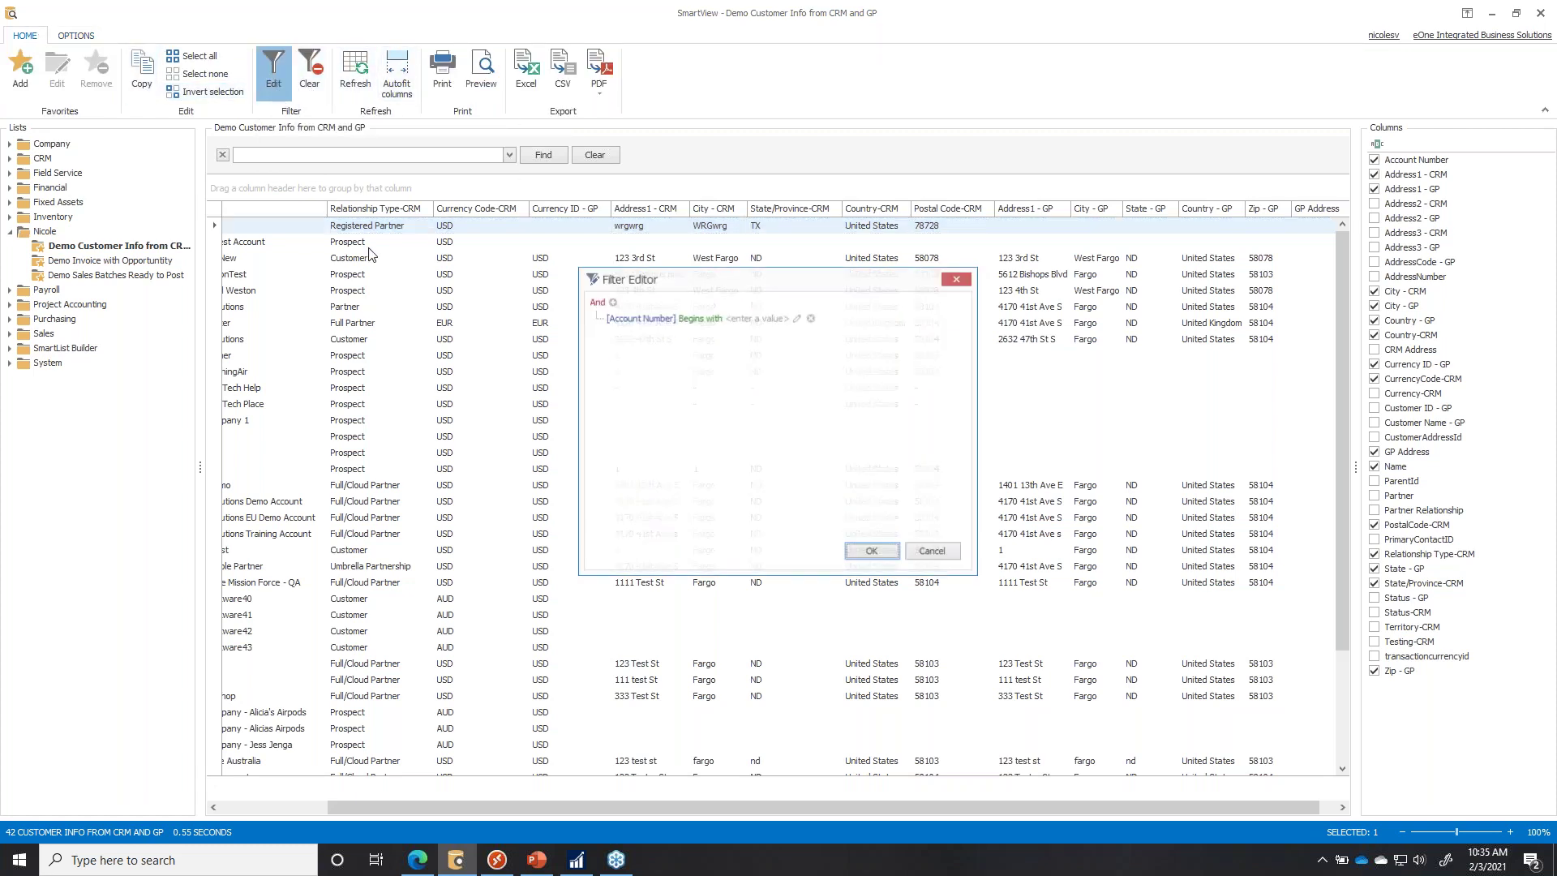
{"action": "left_click", "coordinate": [650, 319]}
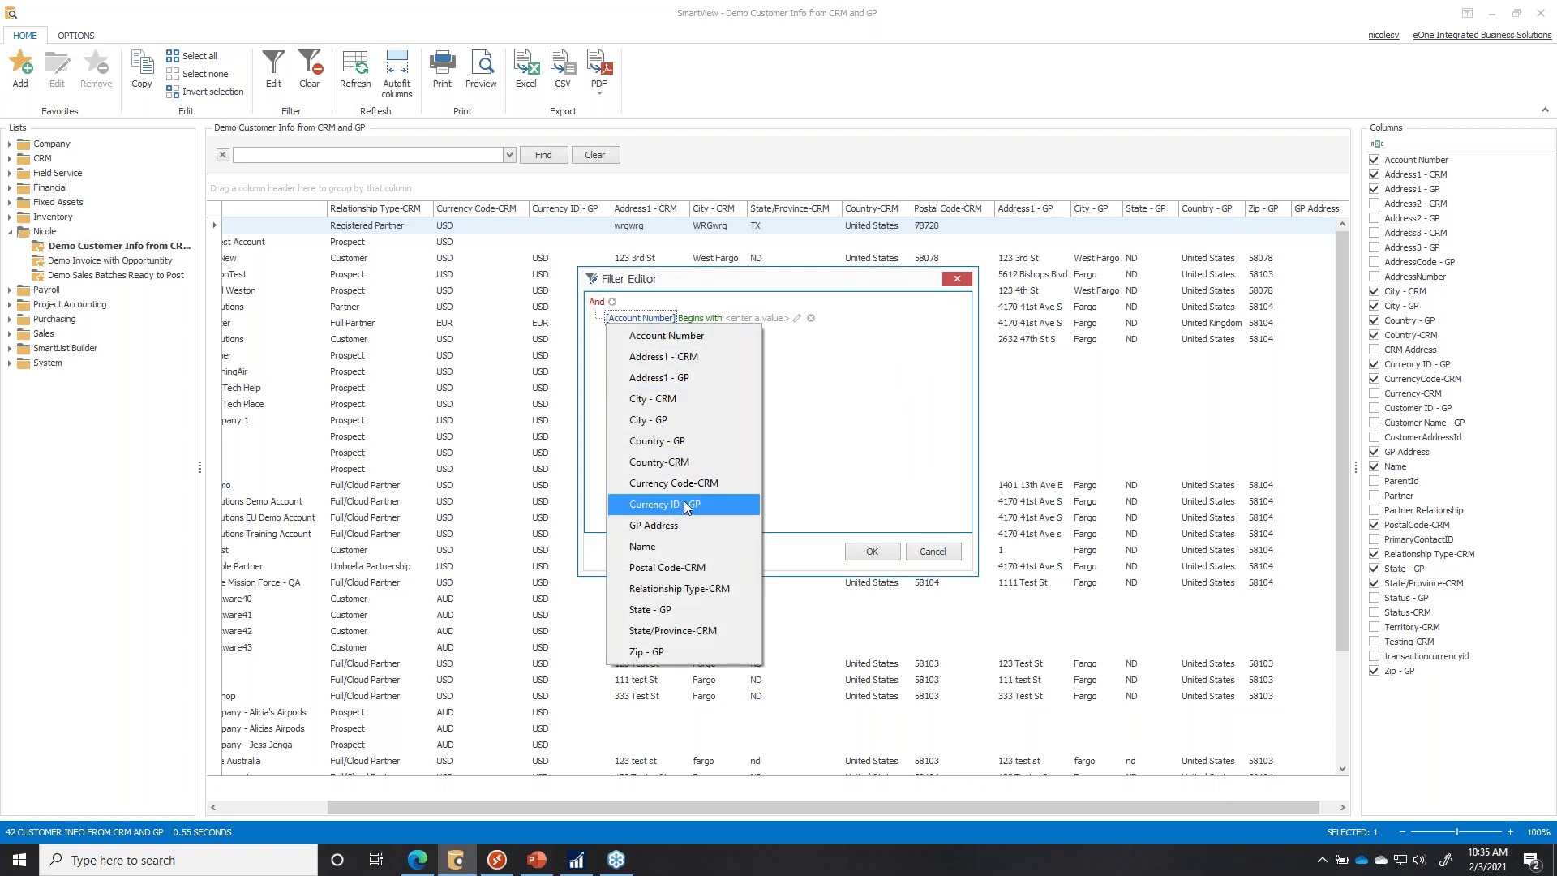
{"action": "left_click", "coordinate": [694, 568]}
{"action": "left_click", "coordinate": [762, 319]}
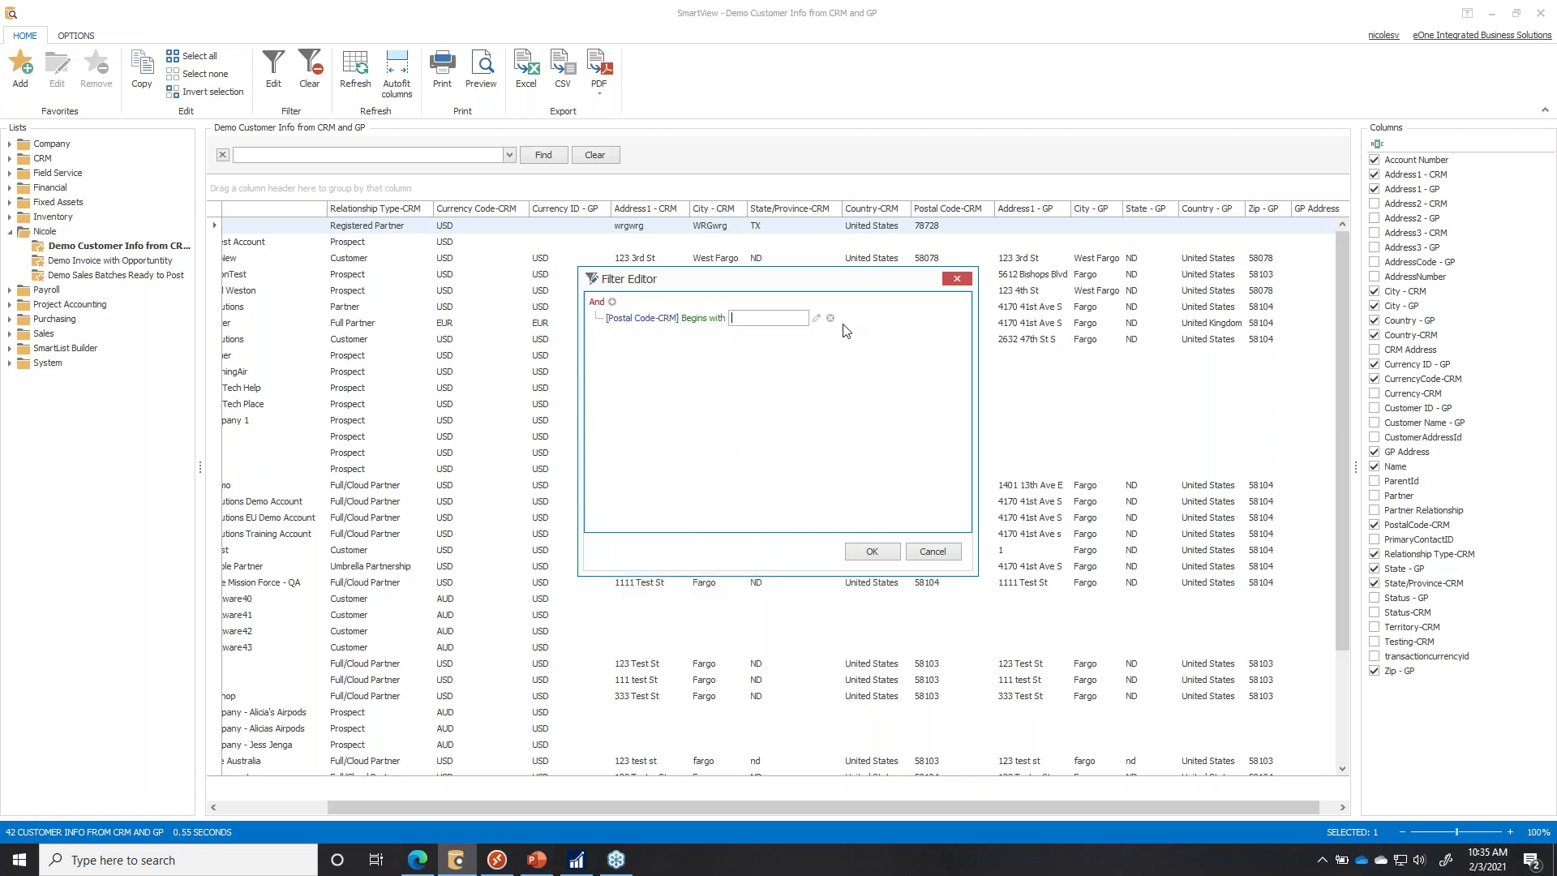
{"action": "left_click", "coordinate": [817, 319]}
{"action": "left_click", "coordinate": [764, 318]}
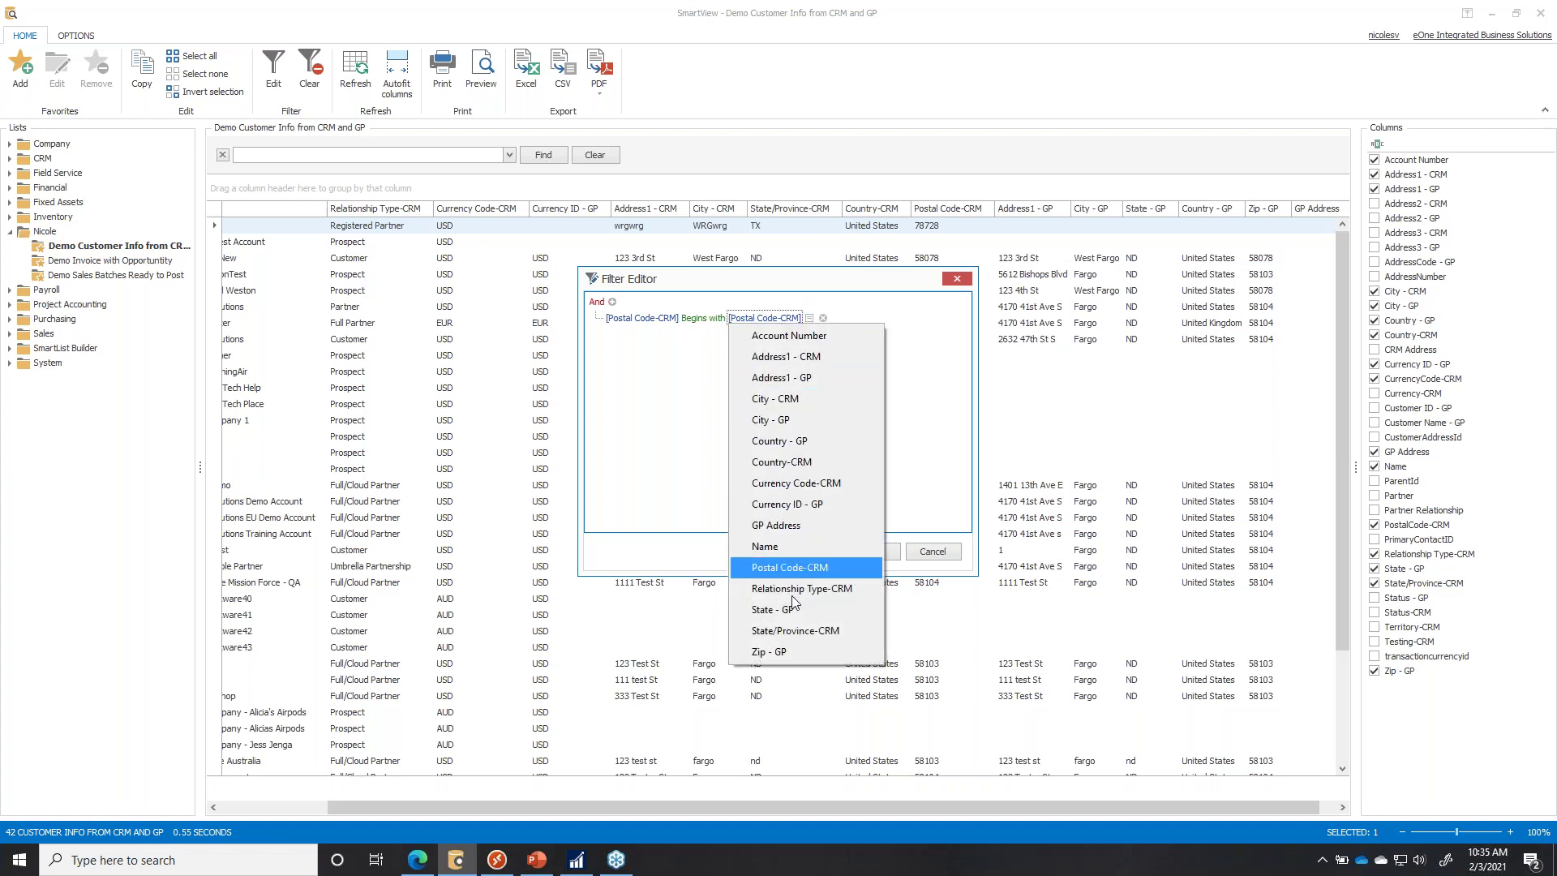
{"action": "left_click", "coordinate": [785, 653]}
{"action": "left_click", "coordinate": [700, 318]}
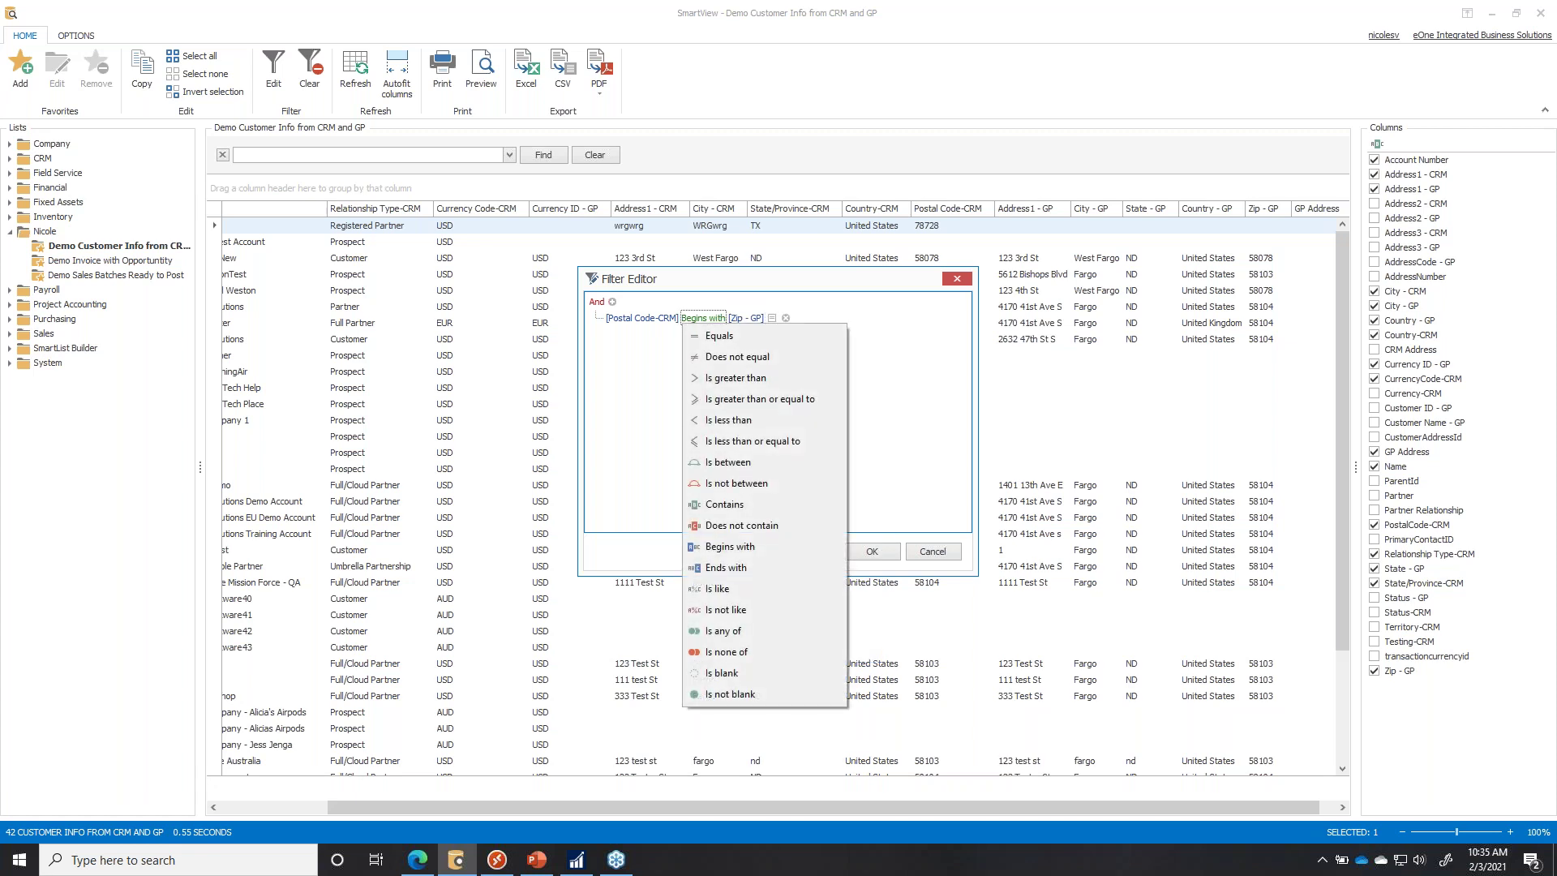
{"action": "left_click", "coordinate": [717, 357]}
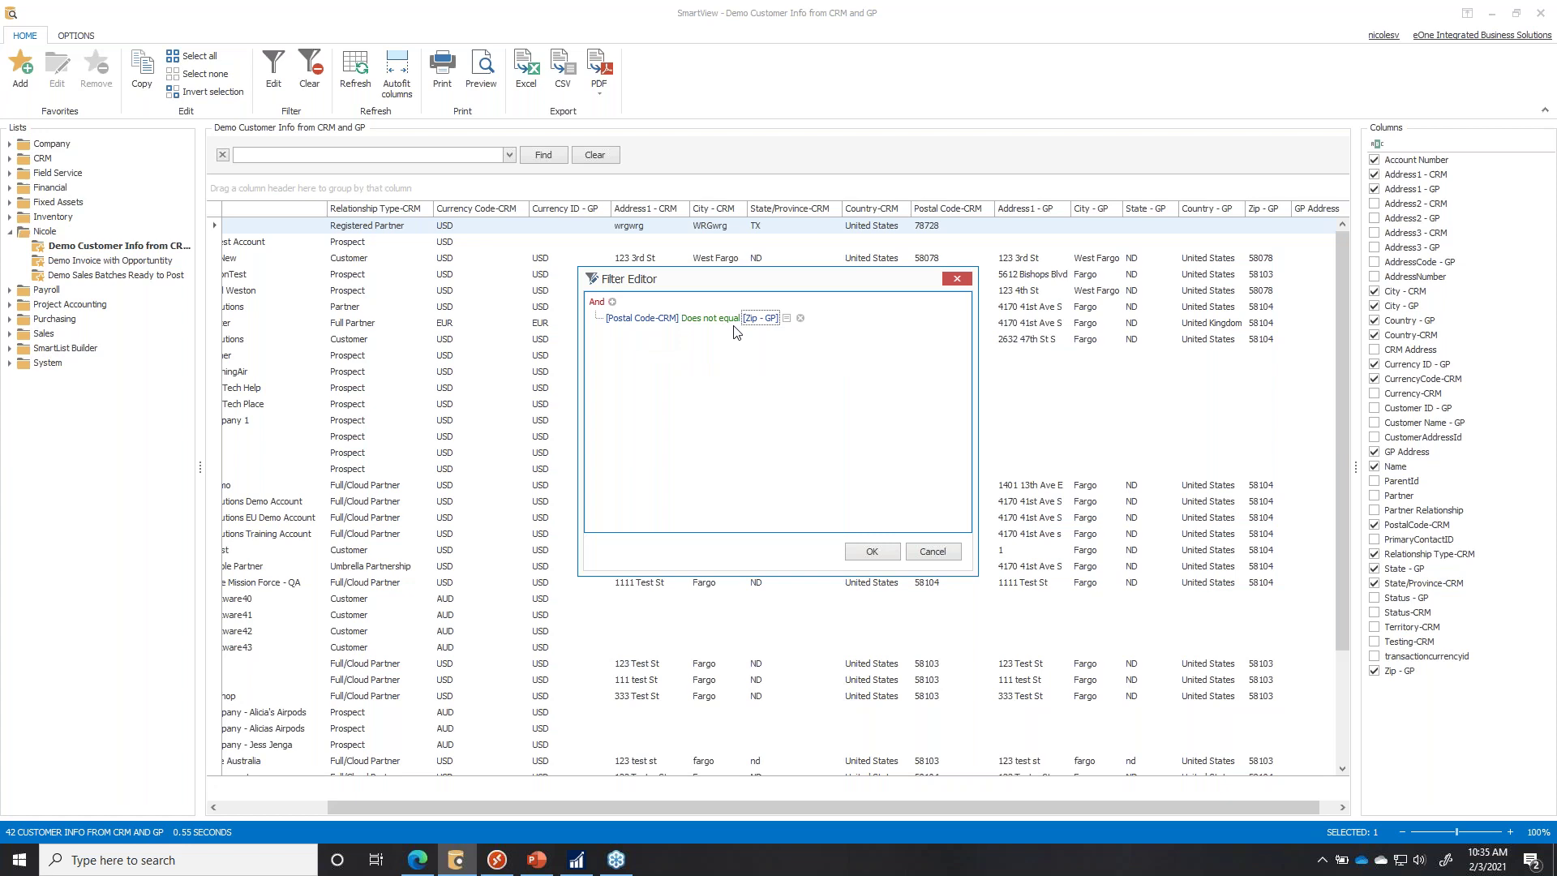
Try to apply the postal code filter, and reopen the Demo Customer Info from CRM and GP list.
{"action": "left_click", "coordinate": [870, 551]}
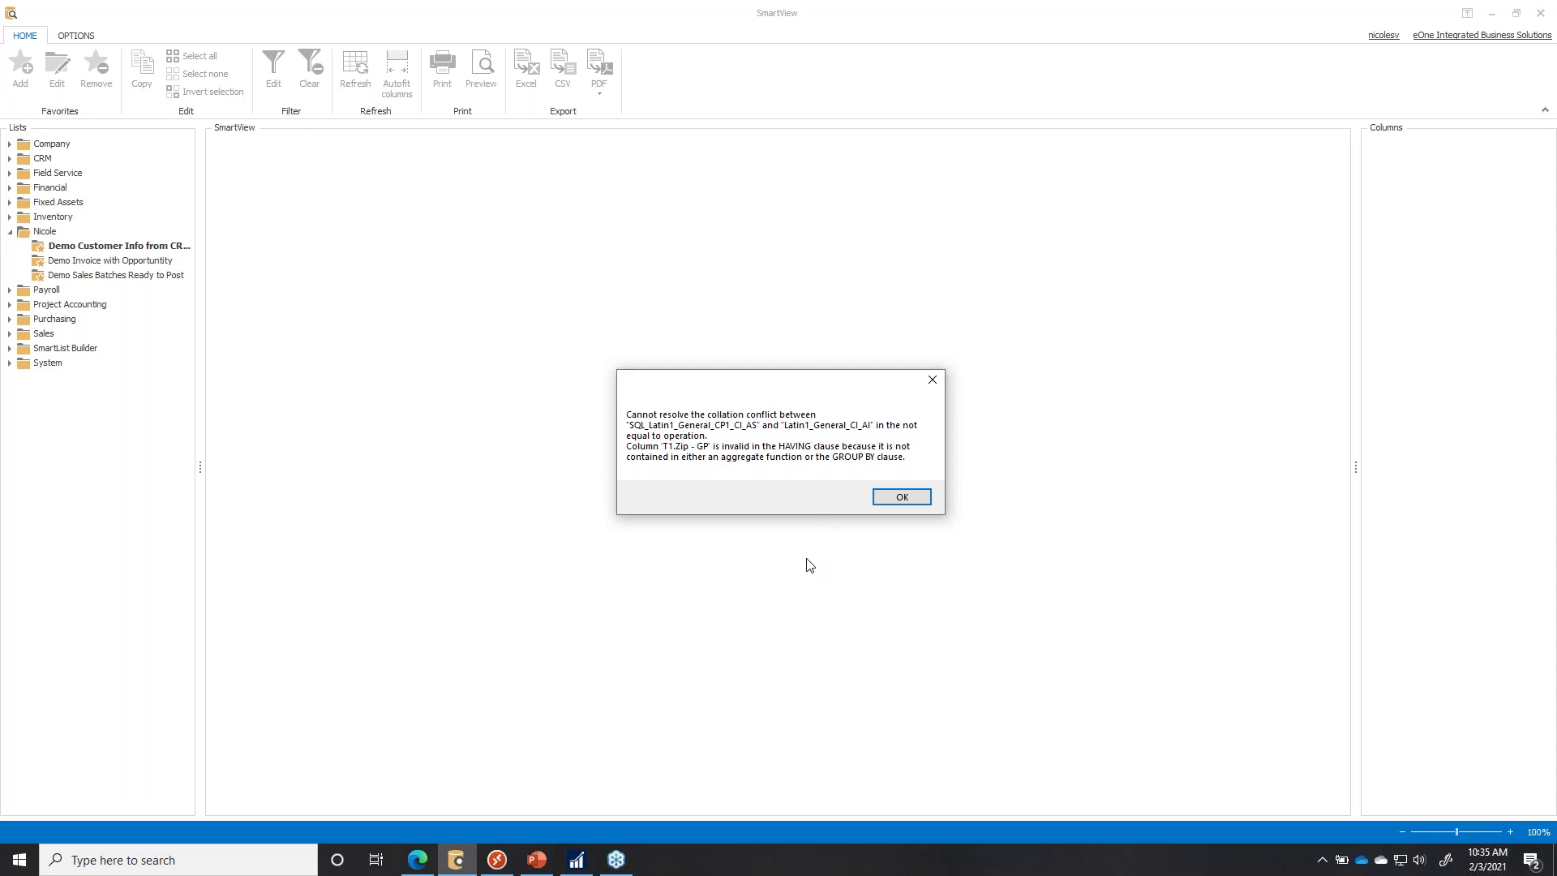
{"action": "left_click", "coordinate": [912, 499]}
{"action": "left_click", "coordinate": [87, 259]}
{"action": "left_click", "coordinate": [96, 248]}
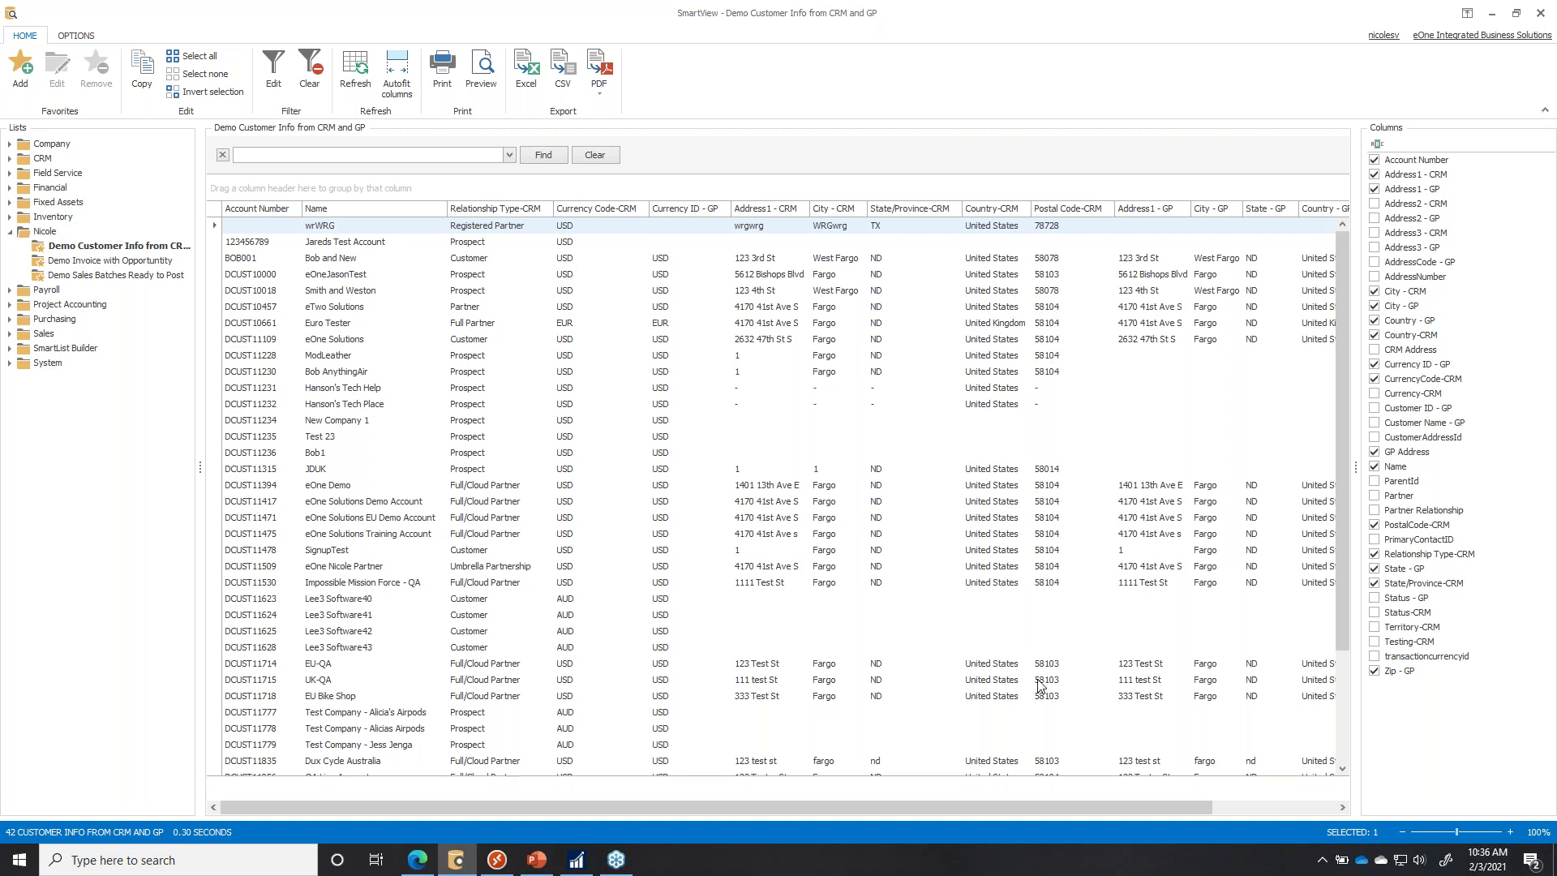
Look through the customer list's rows and its CRM and GP address columns.
{"action": "scroll", "coordinate": [1028, 684], "scroll_direction": "down", "scroll_amount": 3}
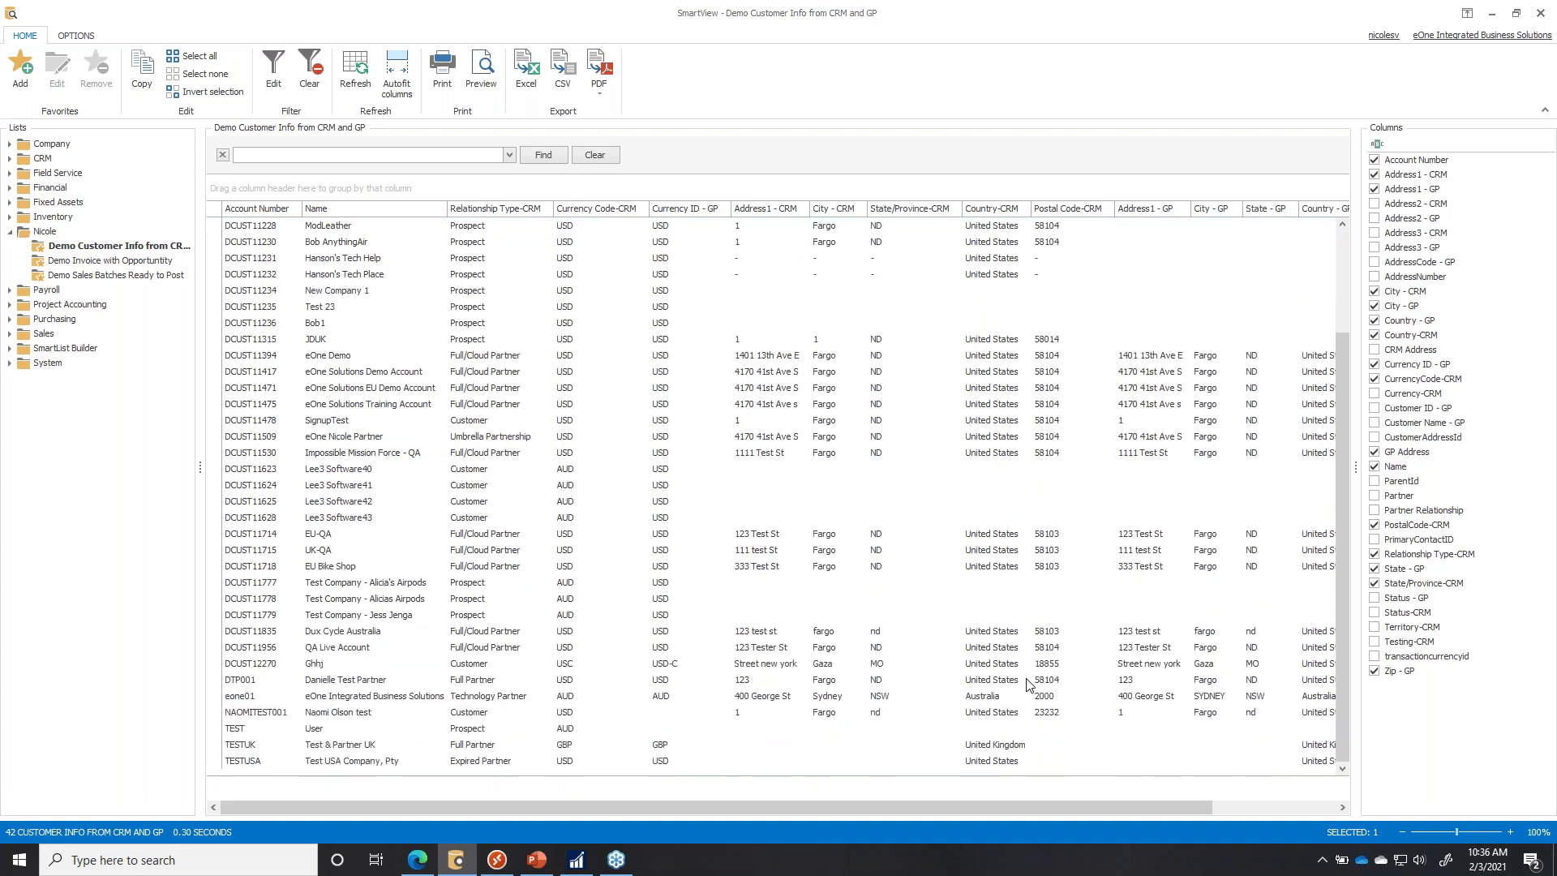
{"action": "scroll", "coordinate": [1029, 683], "scroll_direction": "up", "scroll_amount": 3}
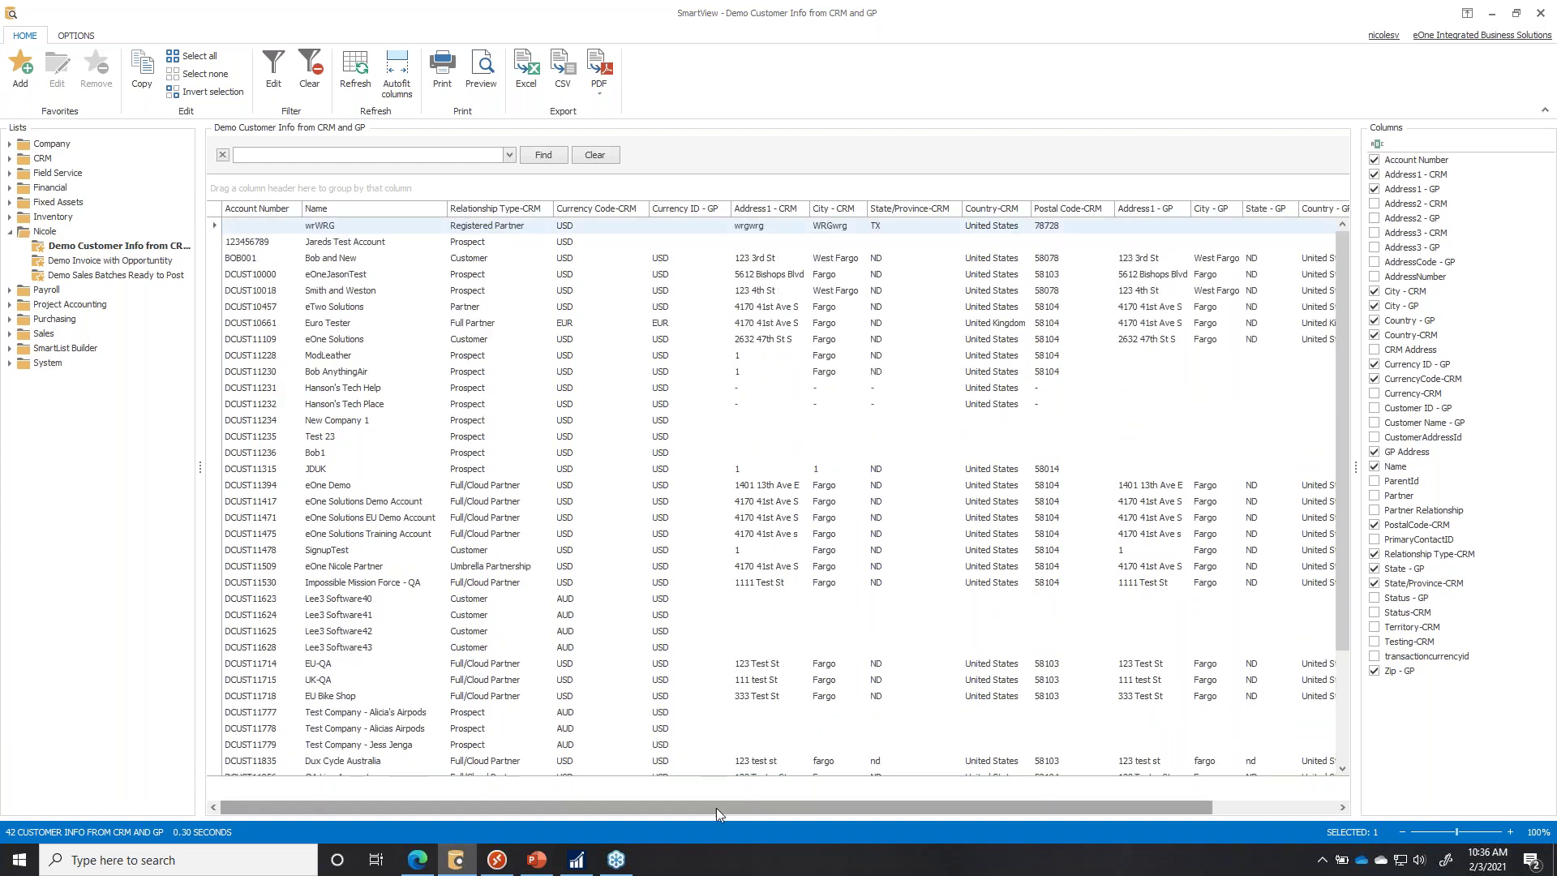
{"action": "left_click_drag", "start_coordinate": [717, 811], "coordinate": [722, 810]}
{"action": "left_click_drag", "start_coordinate": [770, 810], "coordinate": [659, 795]}
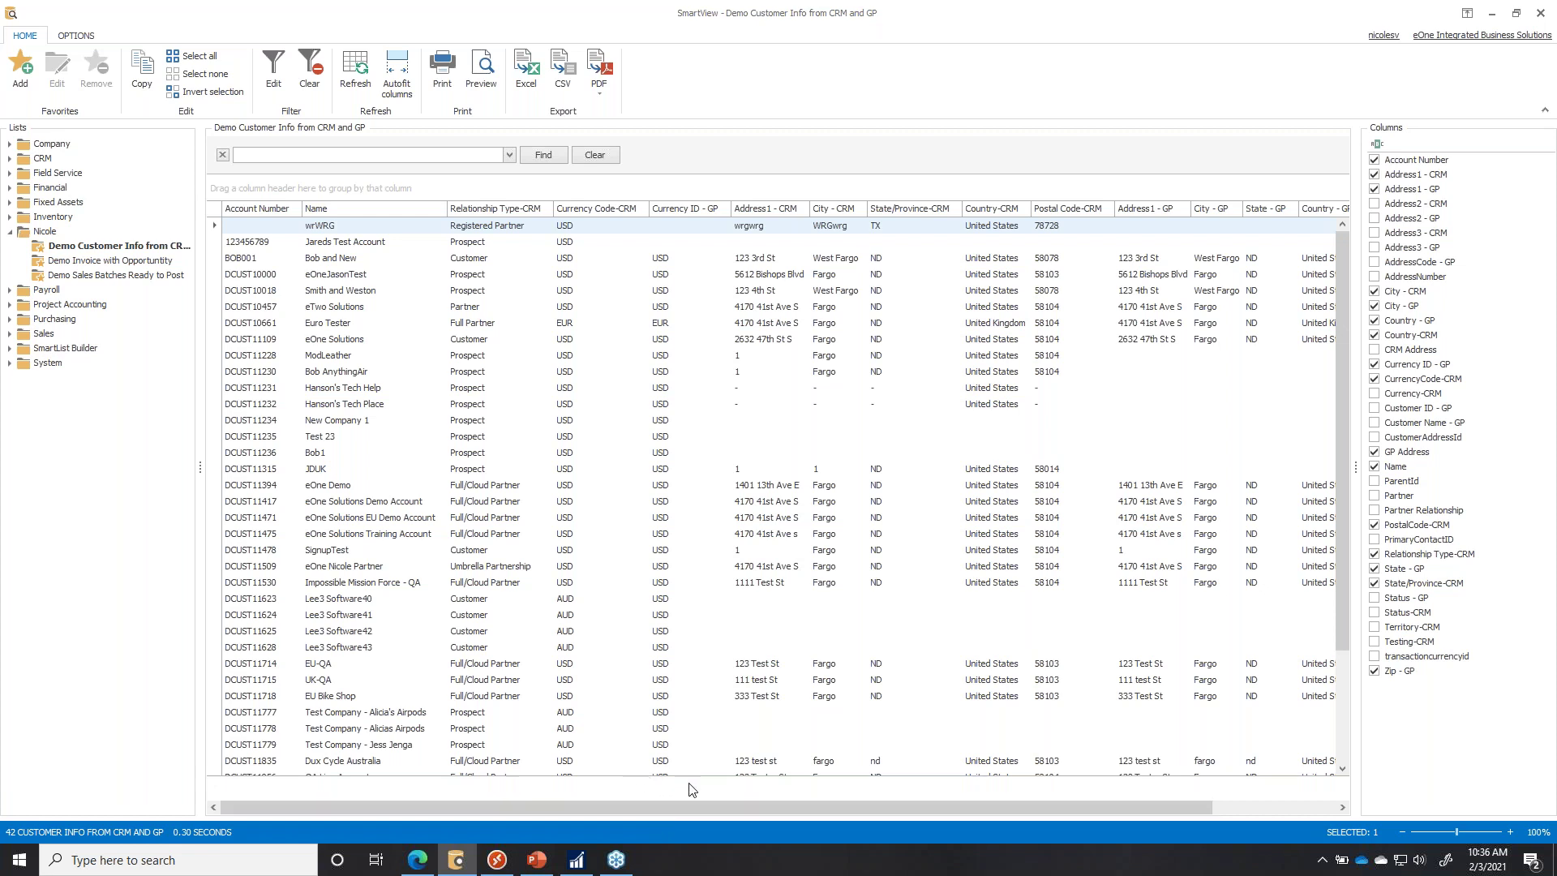
Switch to the remote session and load the Demo Customer Info from CRM and GP SmartList into SmartList Builder.
{"action": "left_click", "coordinate": [498, 859]}
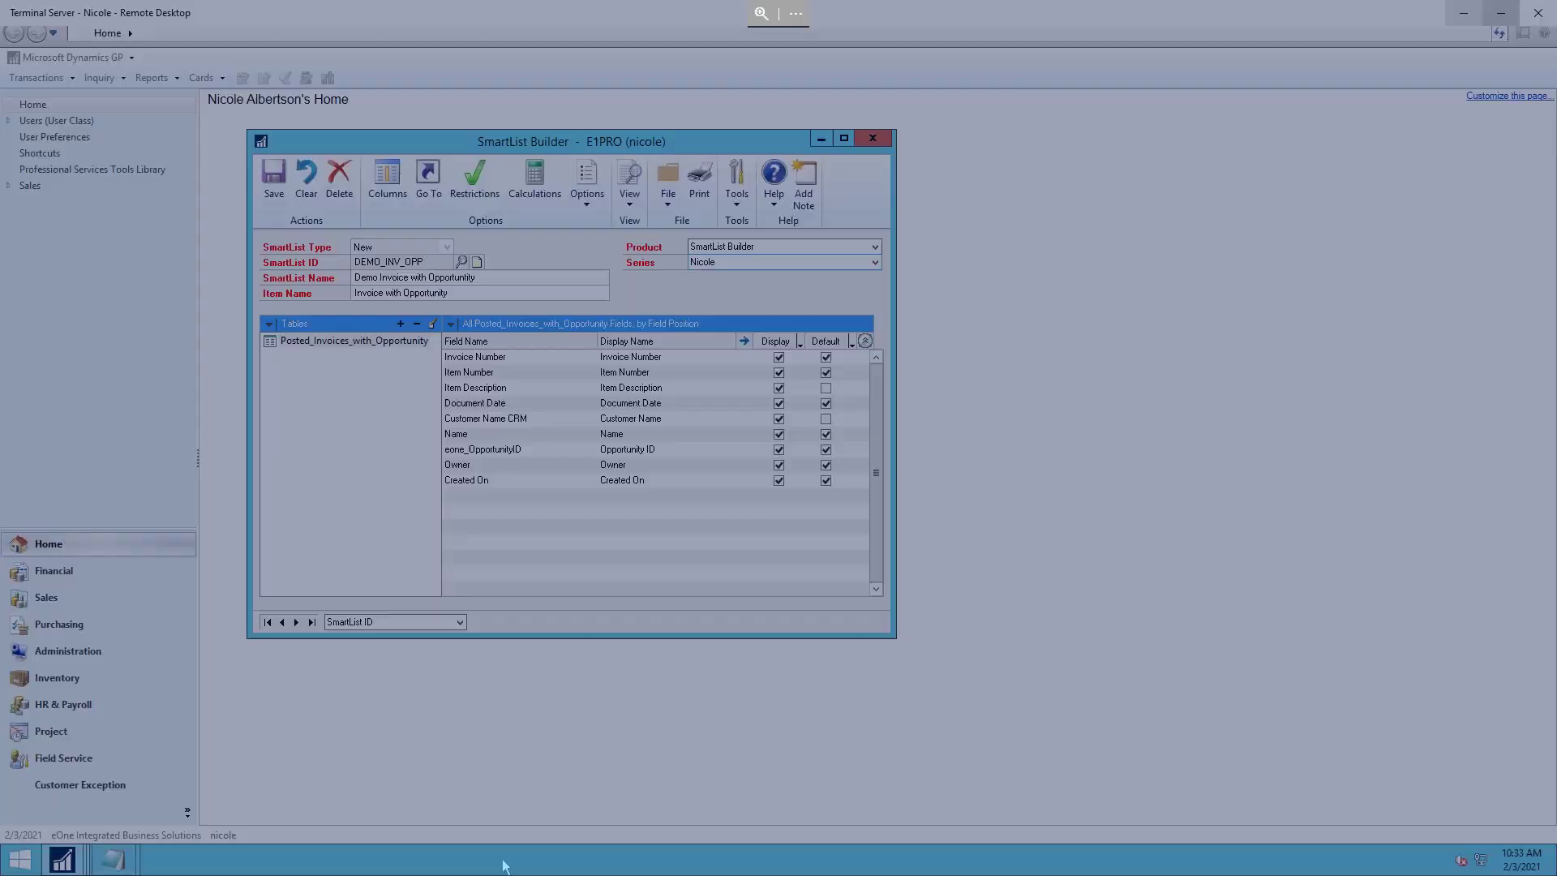
{"action": "left_click", "coordinate": [462, 262]}
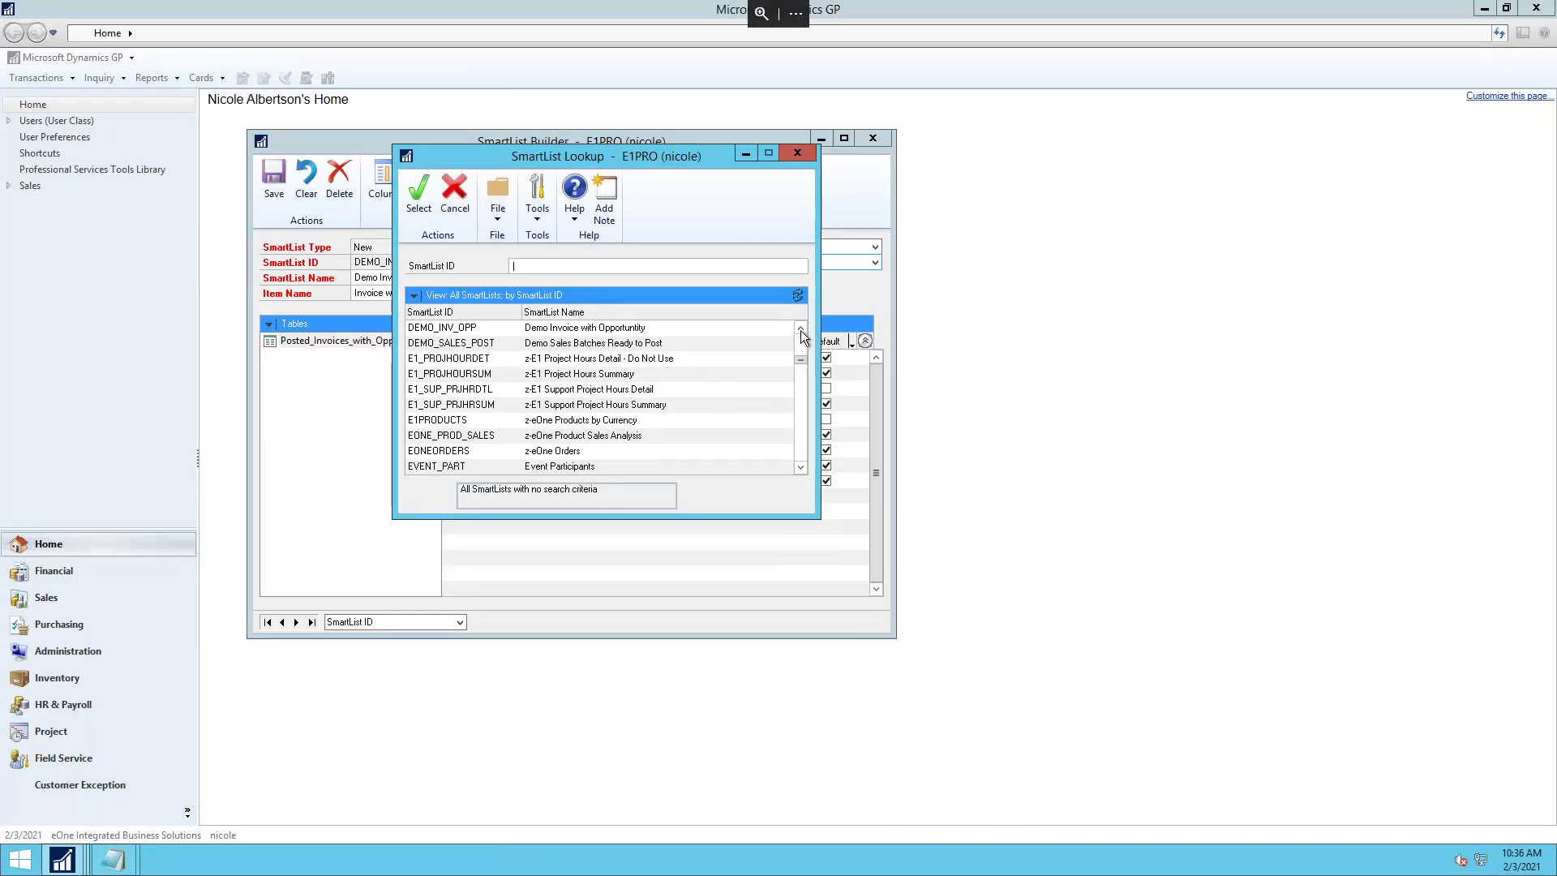
{"action": "left_click", "coordinate": [801, 329]}
{"action": "double_click", "coordinate": [647, 329]}
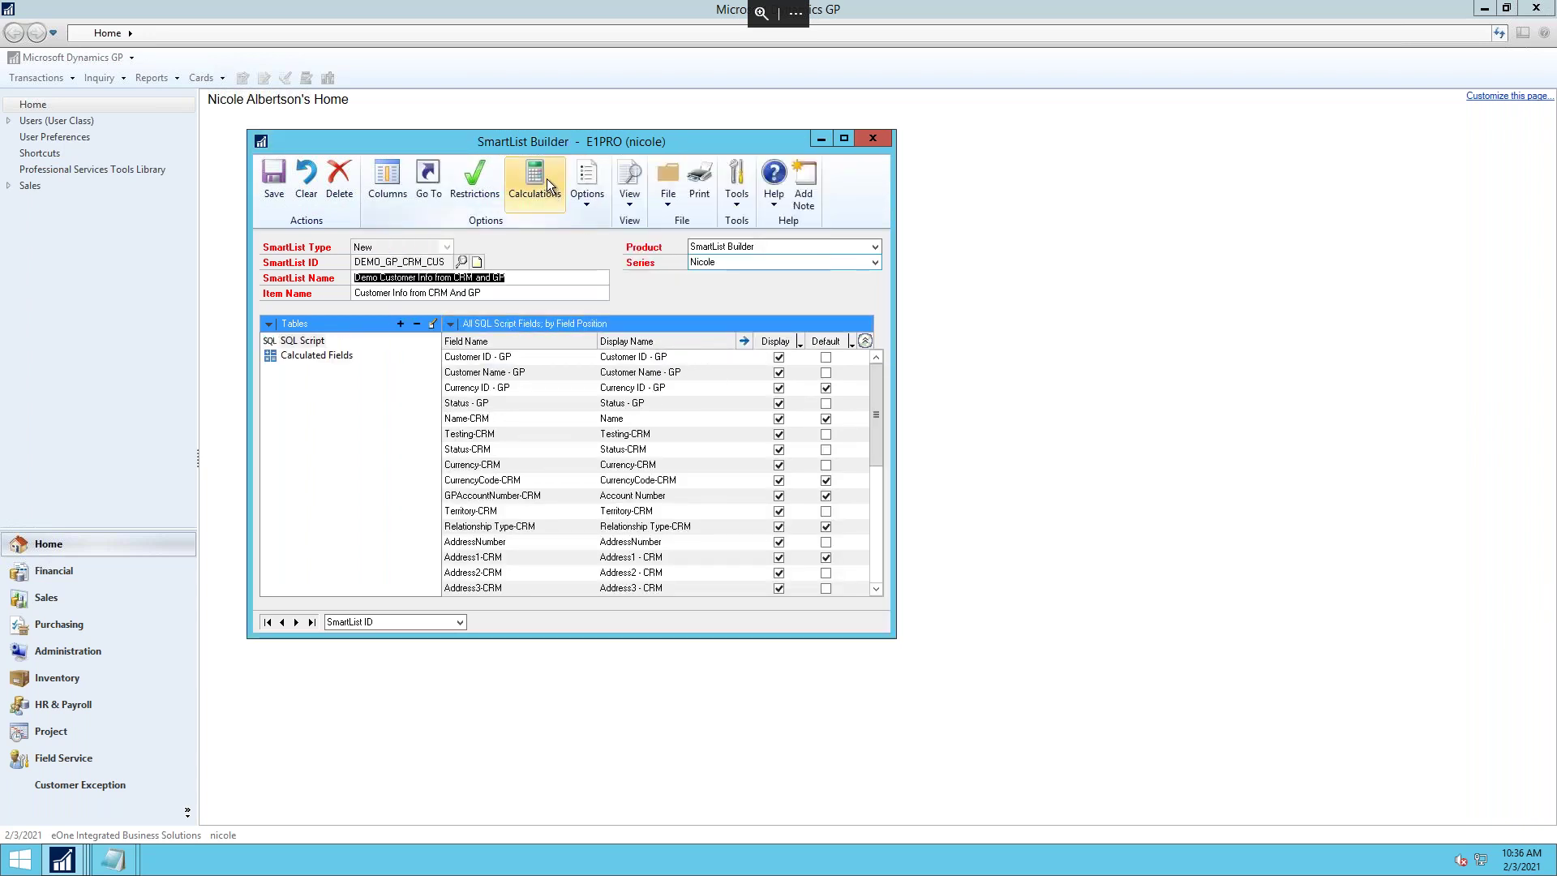
Examine the GP Address calculated field's RTRIM formula, and close the calculated field windows without saving.
{"action": "left_click", "coordinate": [547, 178]}
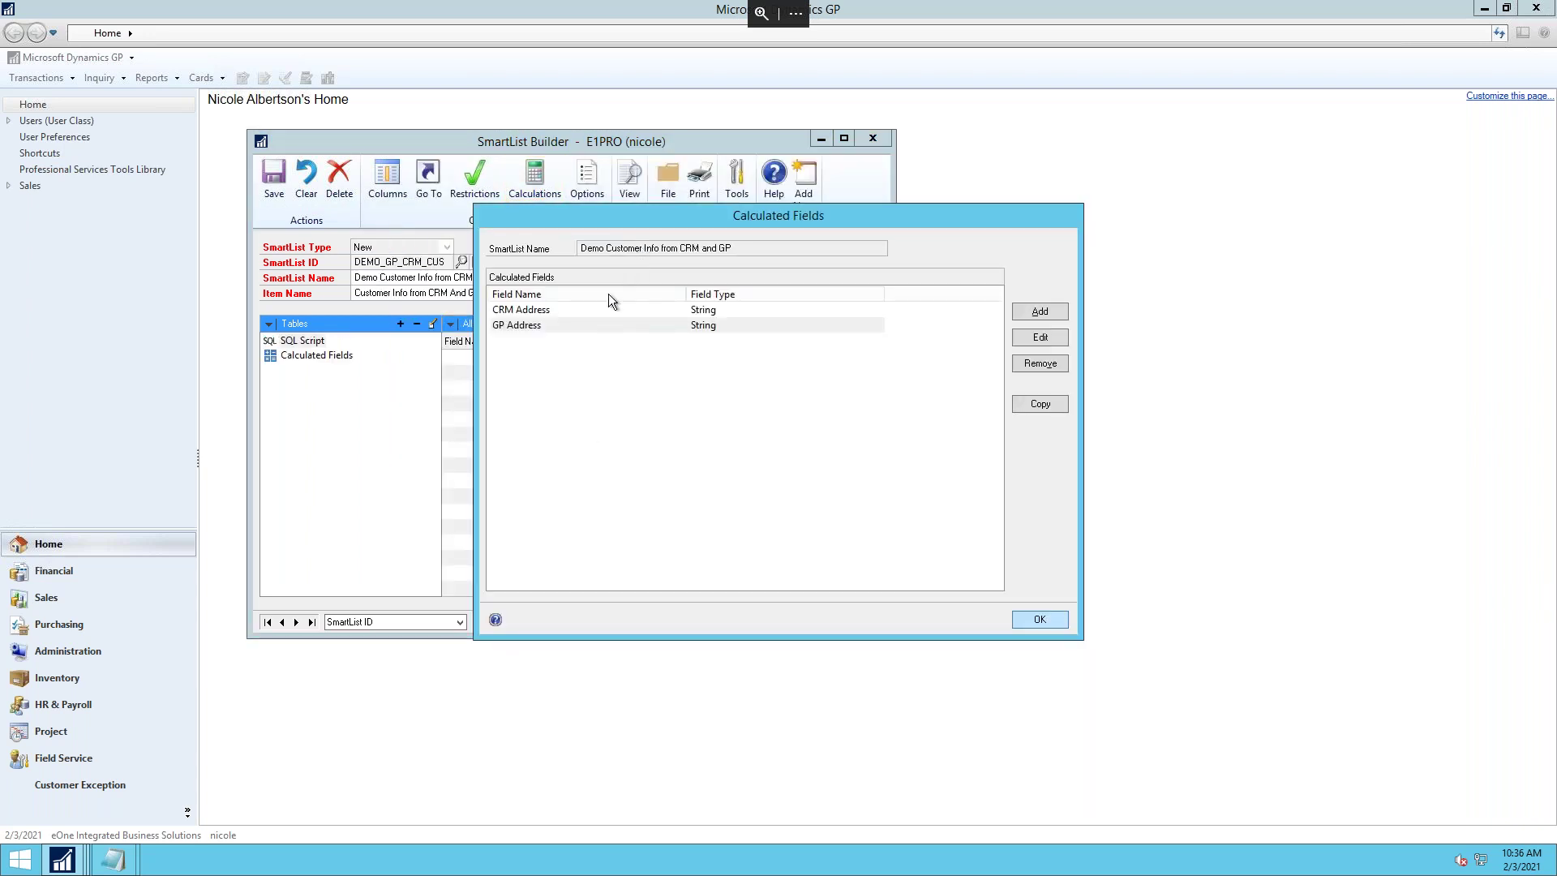
{"action": "double_click", "coordinate": [527, 324]}
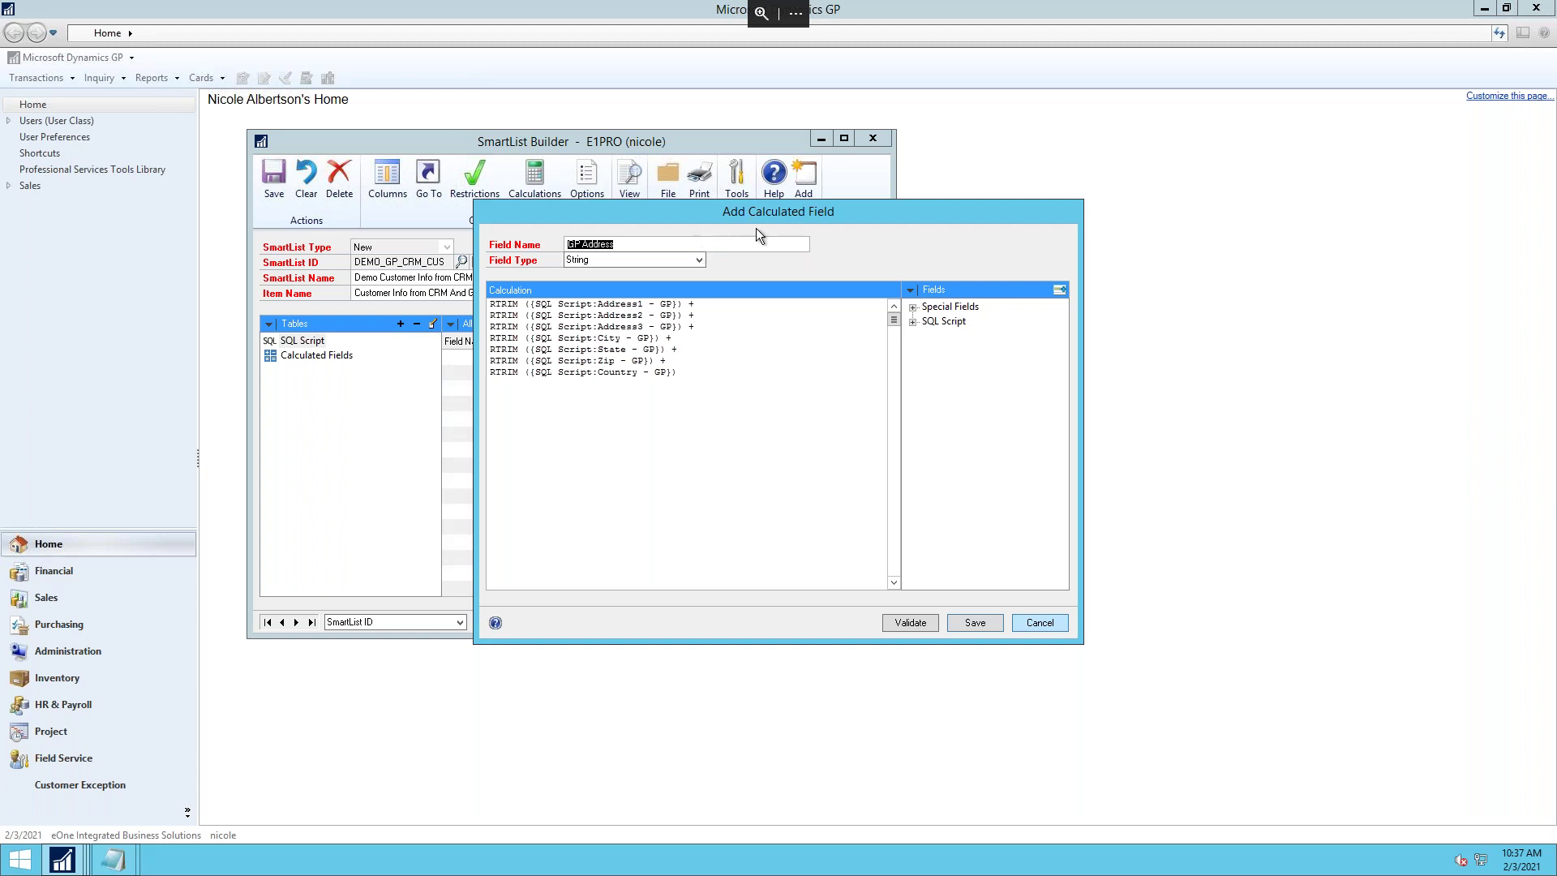
{"action": "left_click_drag", "start_coordinate": [753, 222], "coordinate": [911, 338]}
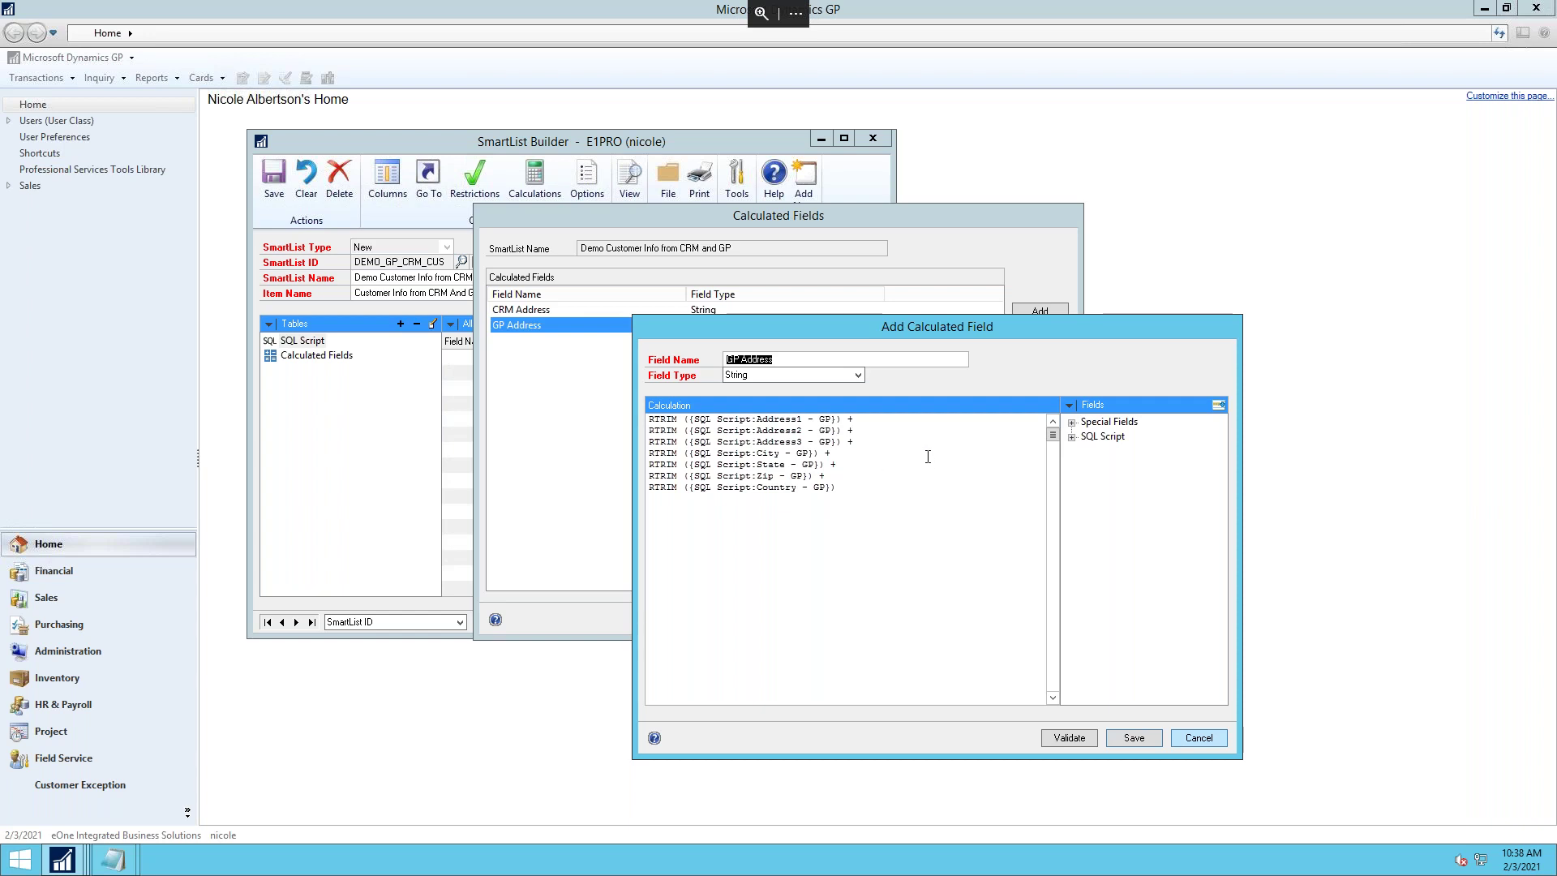
{"action": "left_click", "coordinate": [884, 421]}
{"action": "left_click", "coordinate": [1197, 738]}
{"action": "left_click", "coordinate": [1037, 630]}
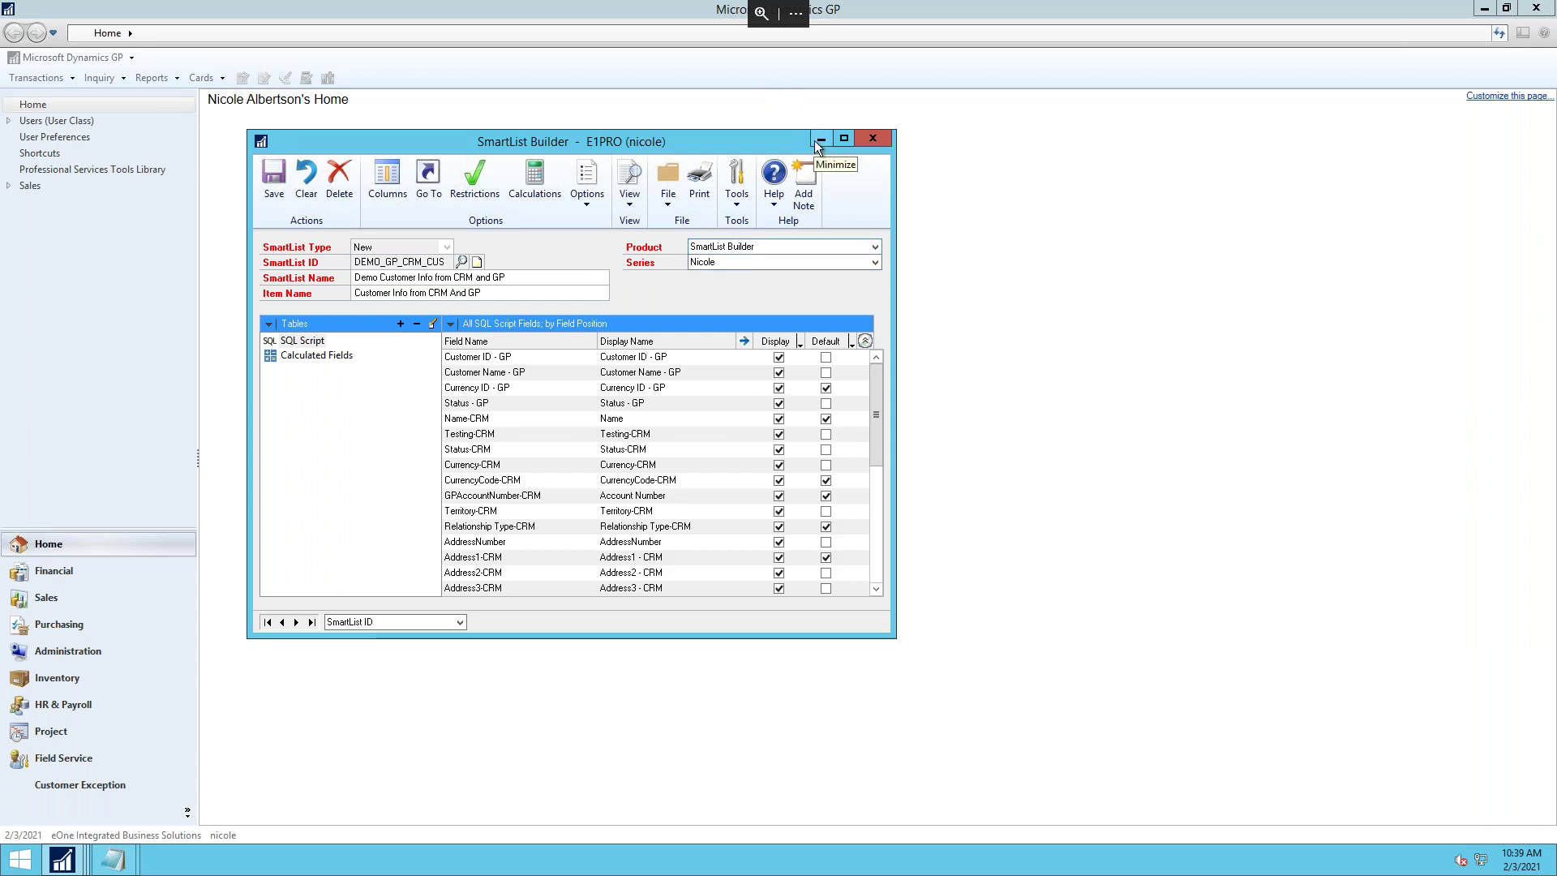
Close SmartList Builder, minimize the remote session, and switch to the PowerPoint slide show.
{"action": "left_click", "coordinate": [871, 140]}
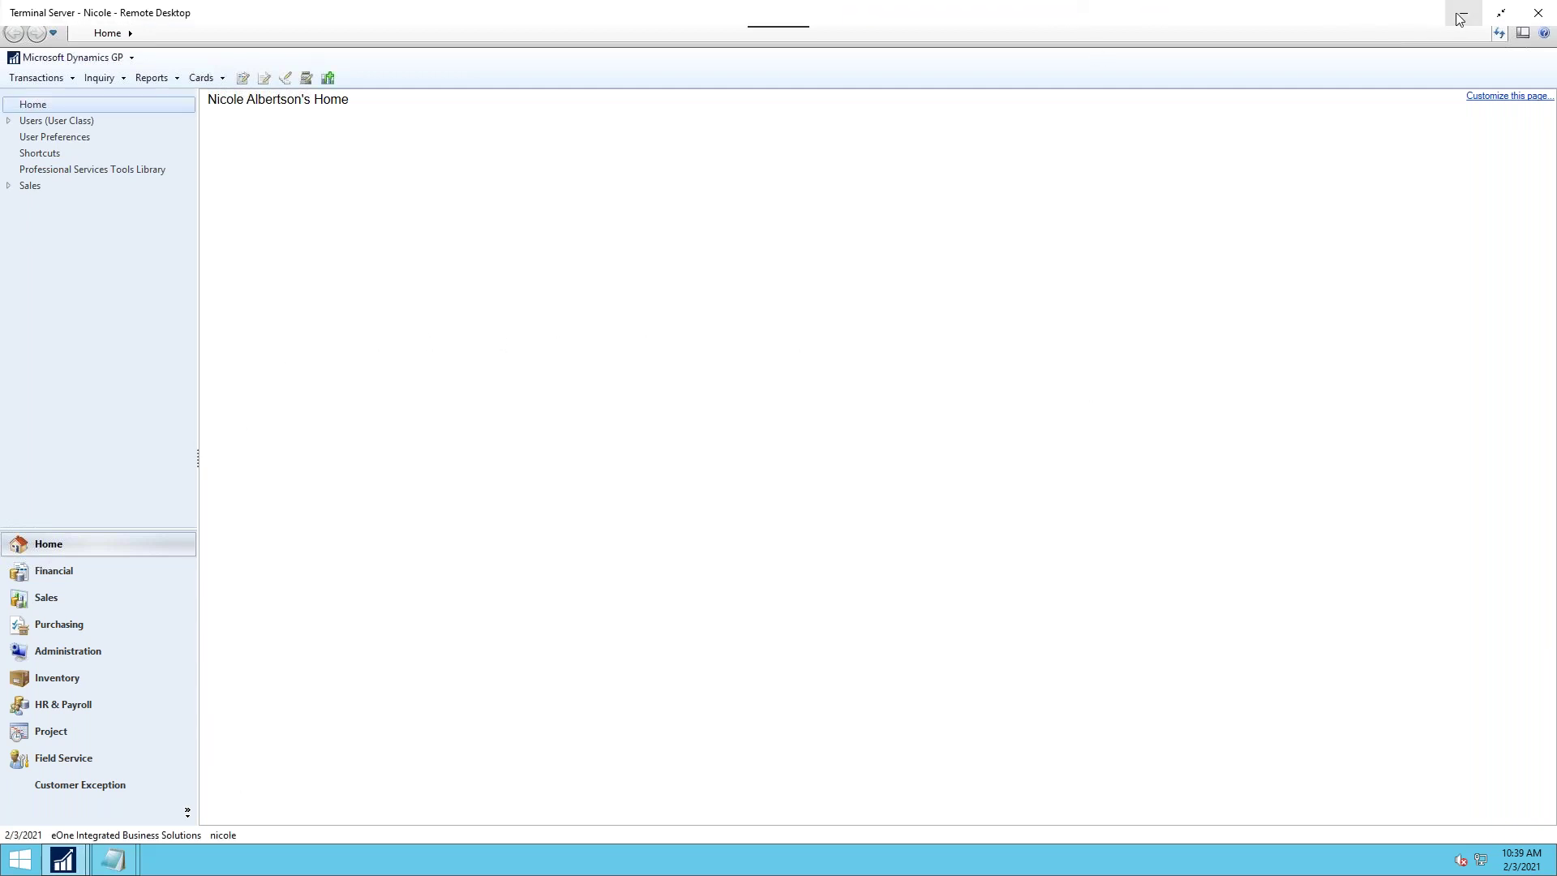
{"action": "left_click", "coordinate": [1460, 15]}
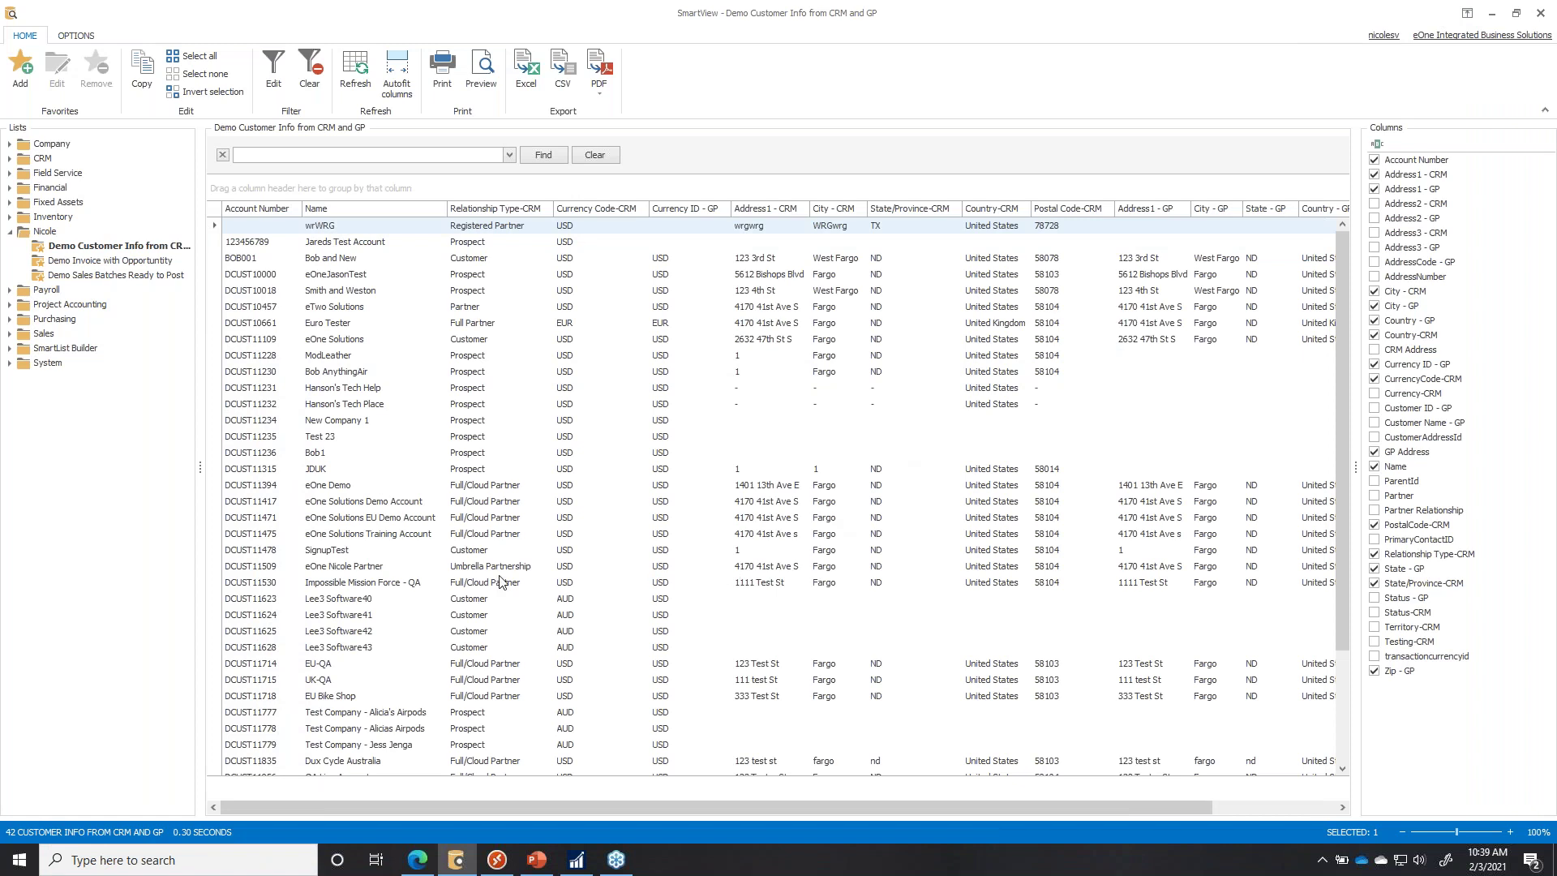
{"action": "left_click", "coordinate": [534, 856]}
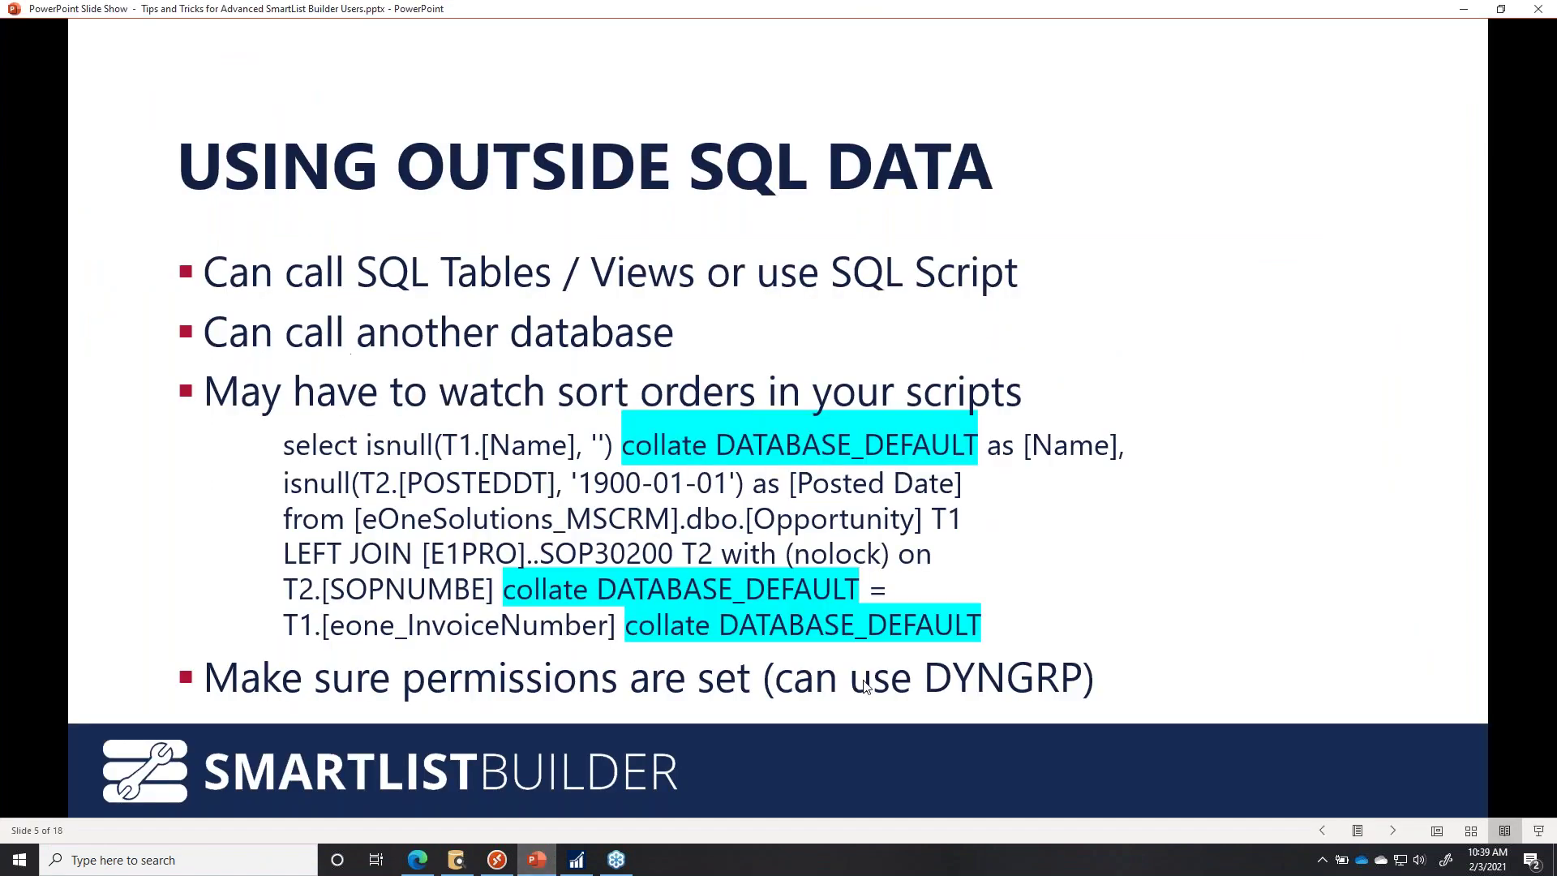
Advance the slide show to the SmartList Designer to SmartList Builder Upgrade Tool slide.
{"action": "left_click", "coordinate": [1135, 493]}
{"action": "left_click", "coordinate": [1138, 499]}
{"action": "left_click", "coordinate": [1138, 500]}
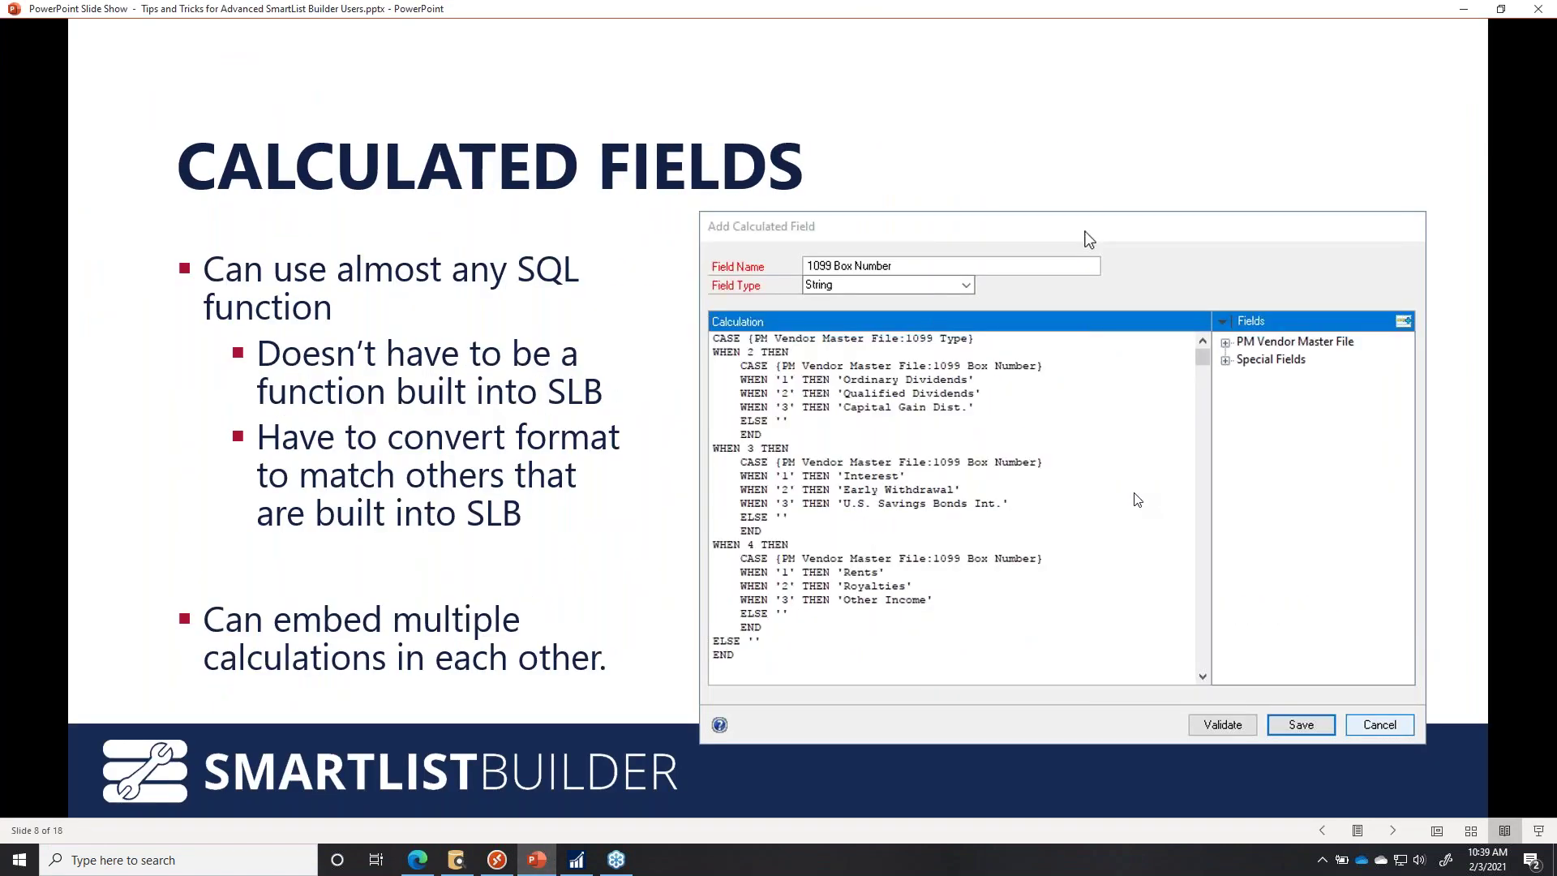
{"action": "left_click", "coordinate": [1138, 499]}
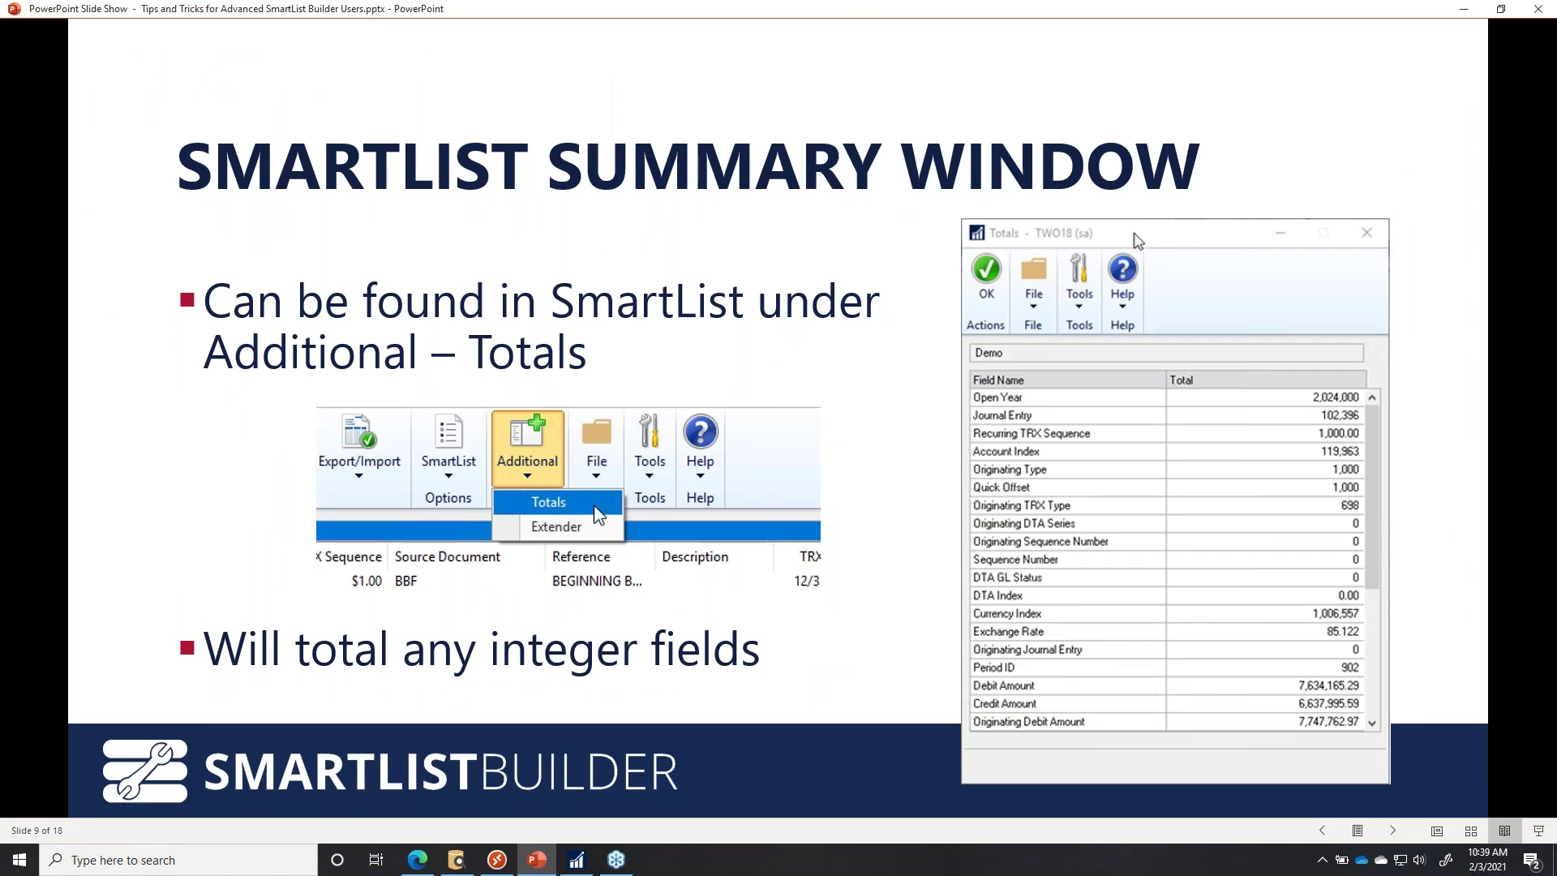
{"action": "key", "text": "Right"}
{"action": "key", "text": "Right"}
{"action": "key", "text": "Right"}
{"action": "key", "text": "Right"}
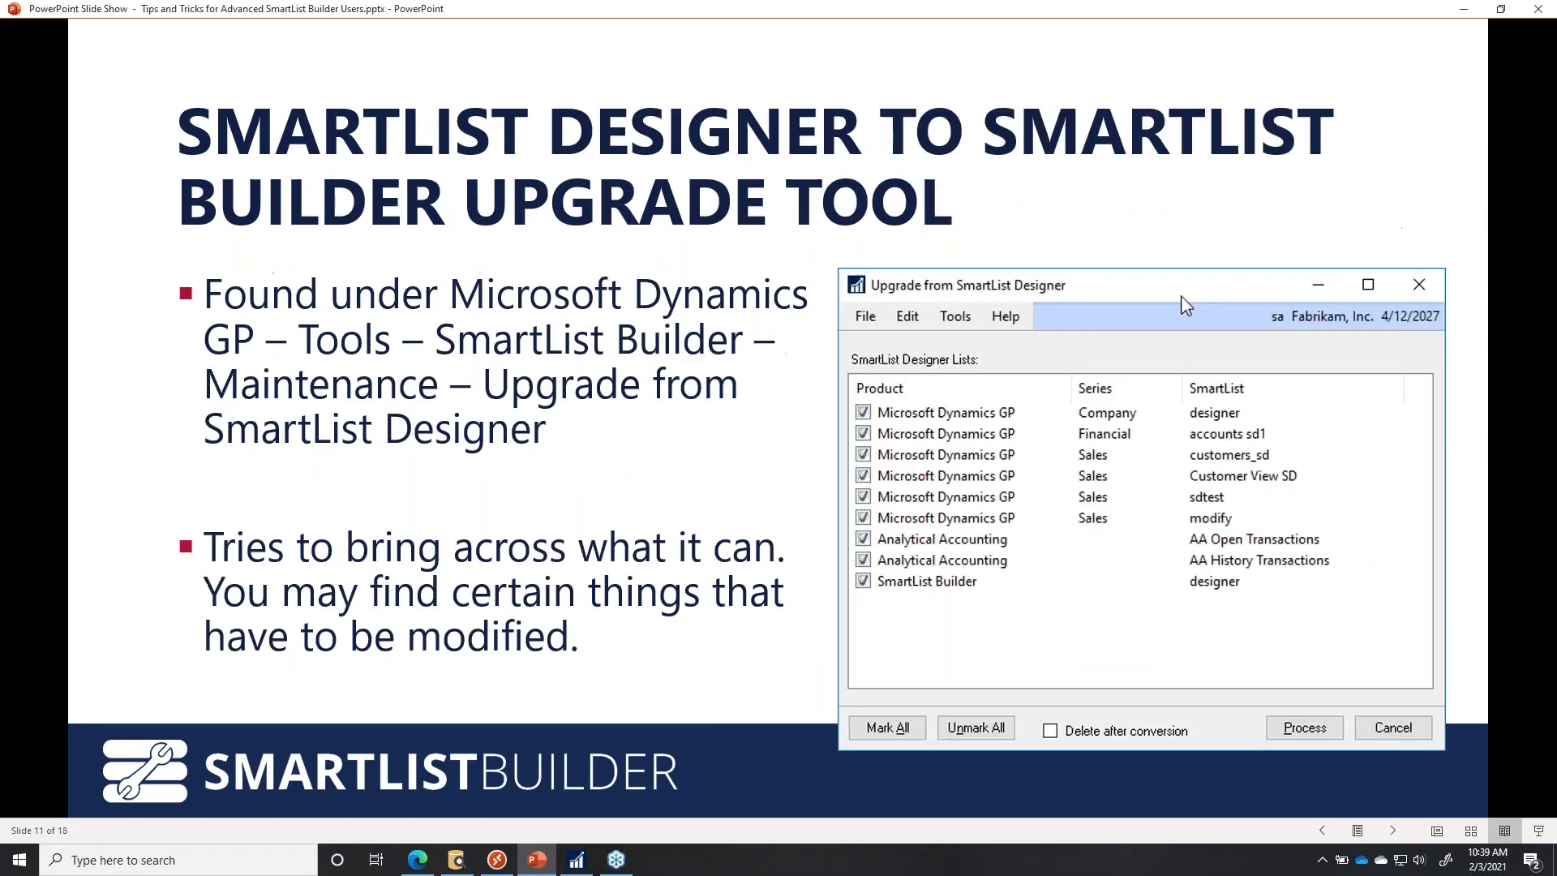
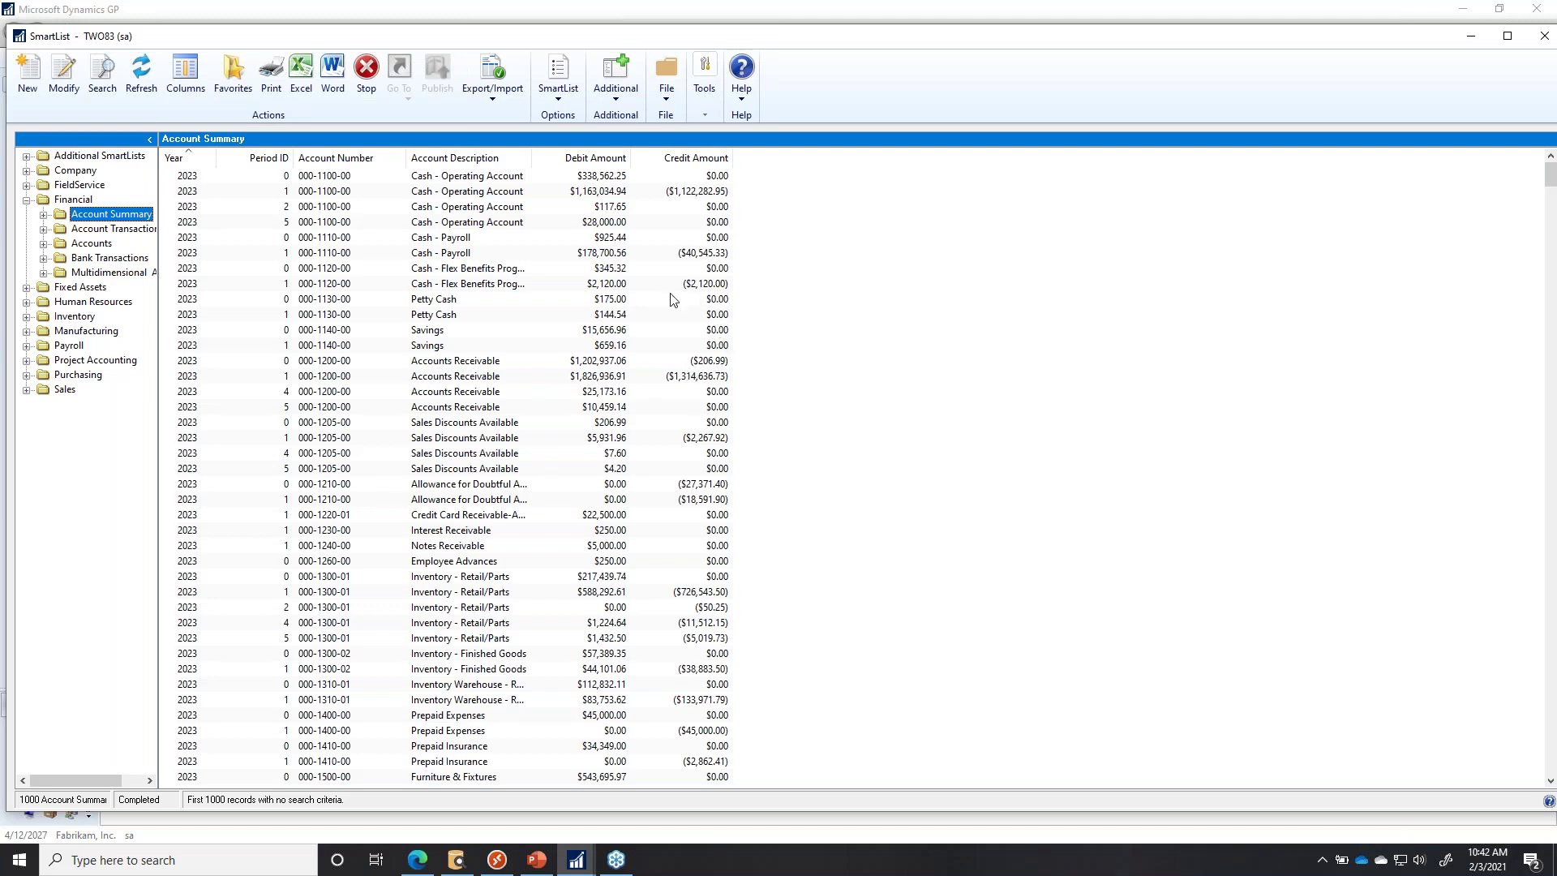
View the totals of the Account Summary SmartList beside its results, and close the Totals window.
{"action": "left_click", "coordinate": [617, 101]}
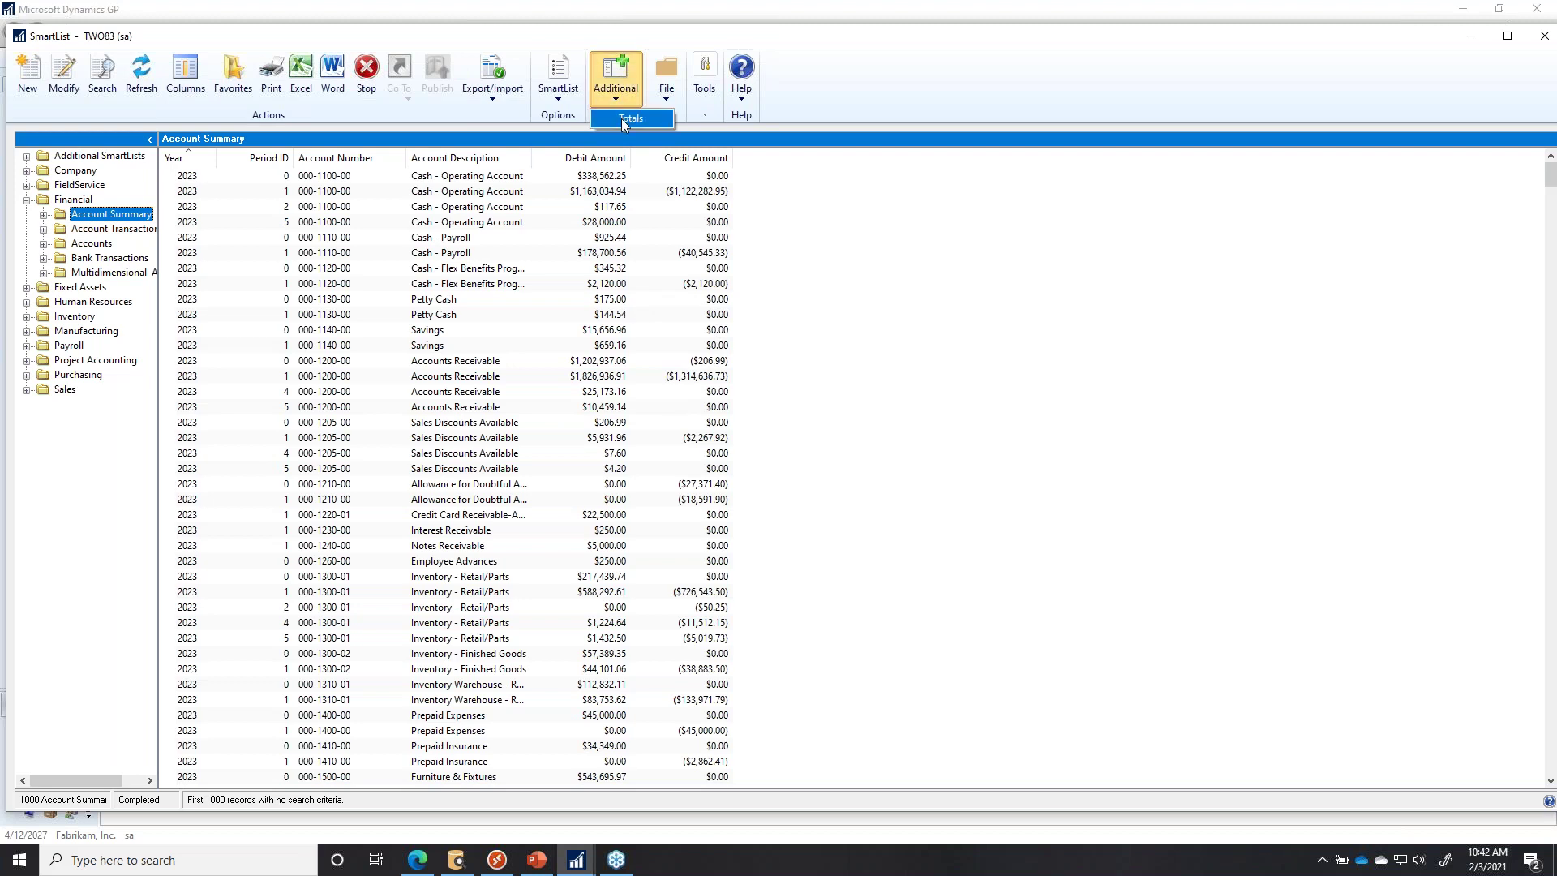
{"action": "left_click", "coordinate": [621, 119]}
{"action": "left_click_drag", "start_coordinate": [559, 125], "coordinate": [1027, 163]}
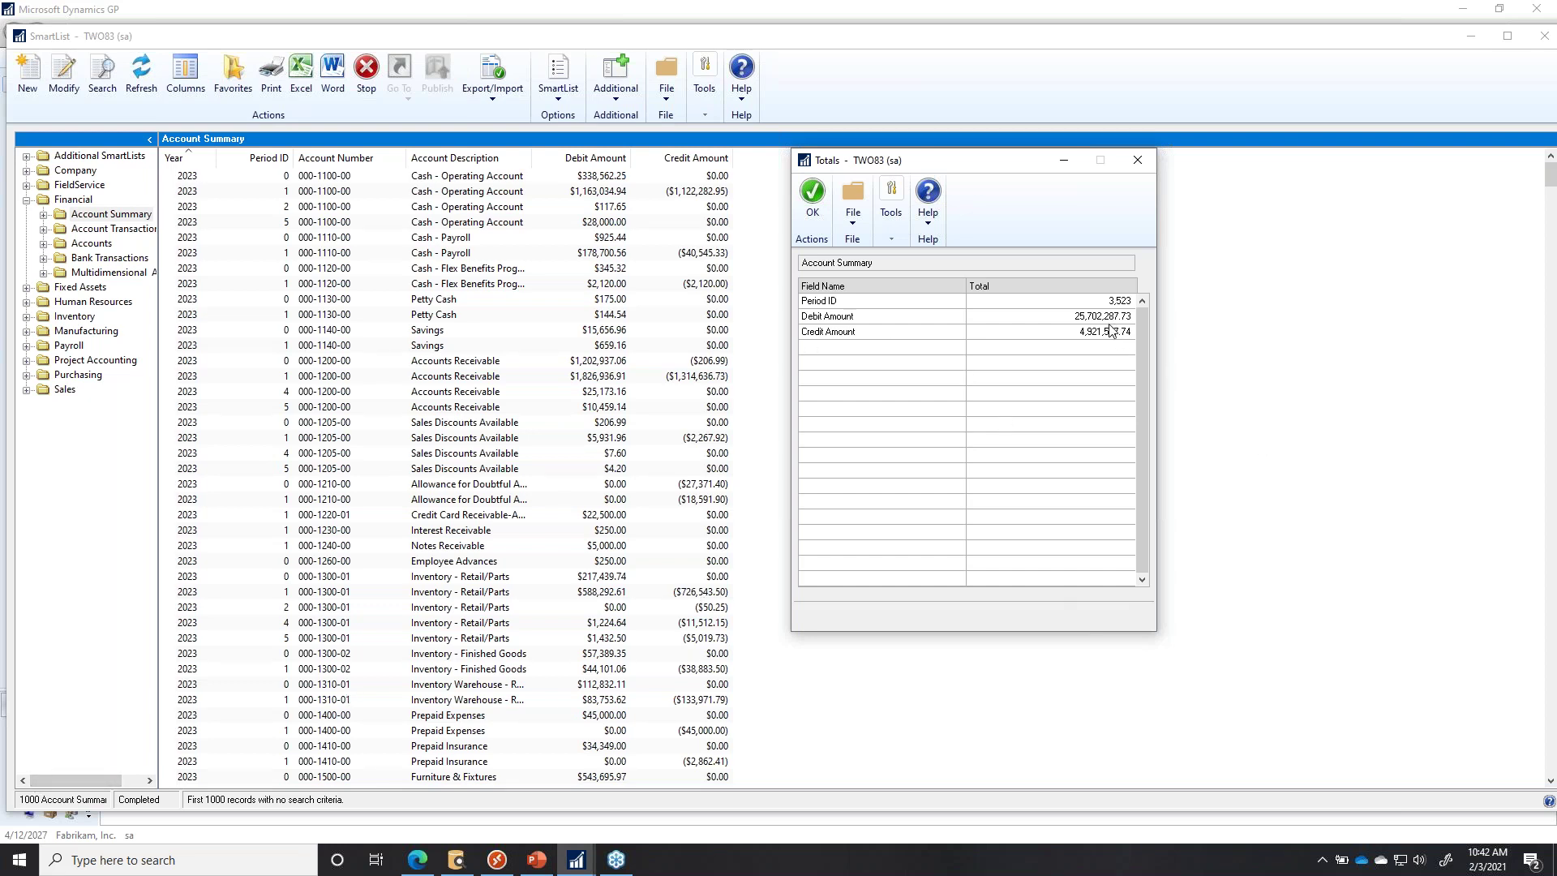
{"action": "left_click", "coordinate": [1139, 161]}
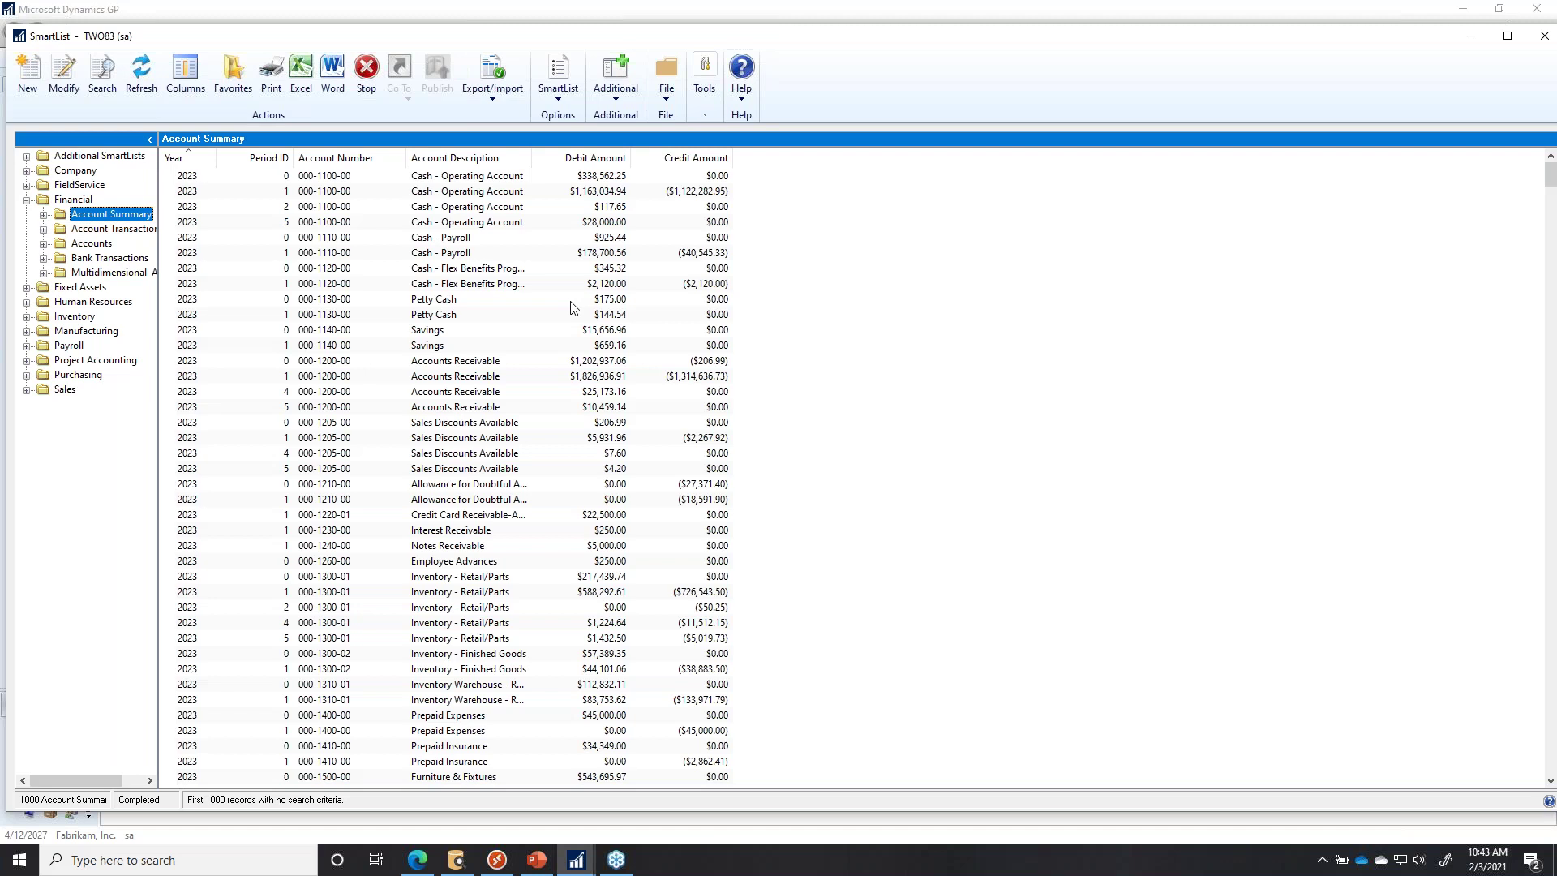
Switch to the Edge browser and open the SmartList Builder downloads page on the eOne Solutions site.
{"action": "left_click", "coordinate": [417, 860]}
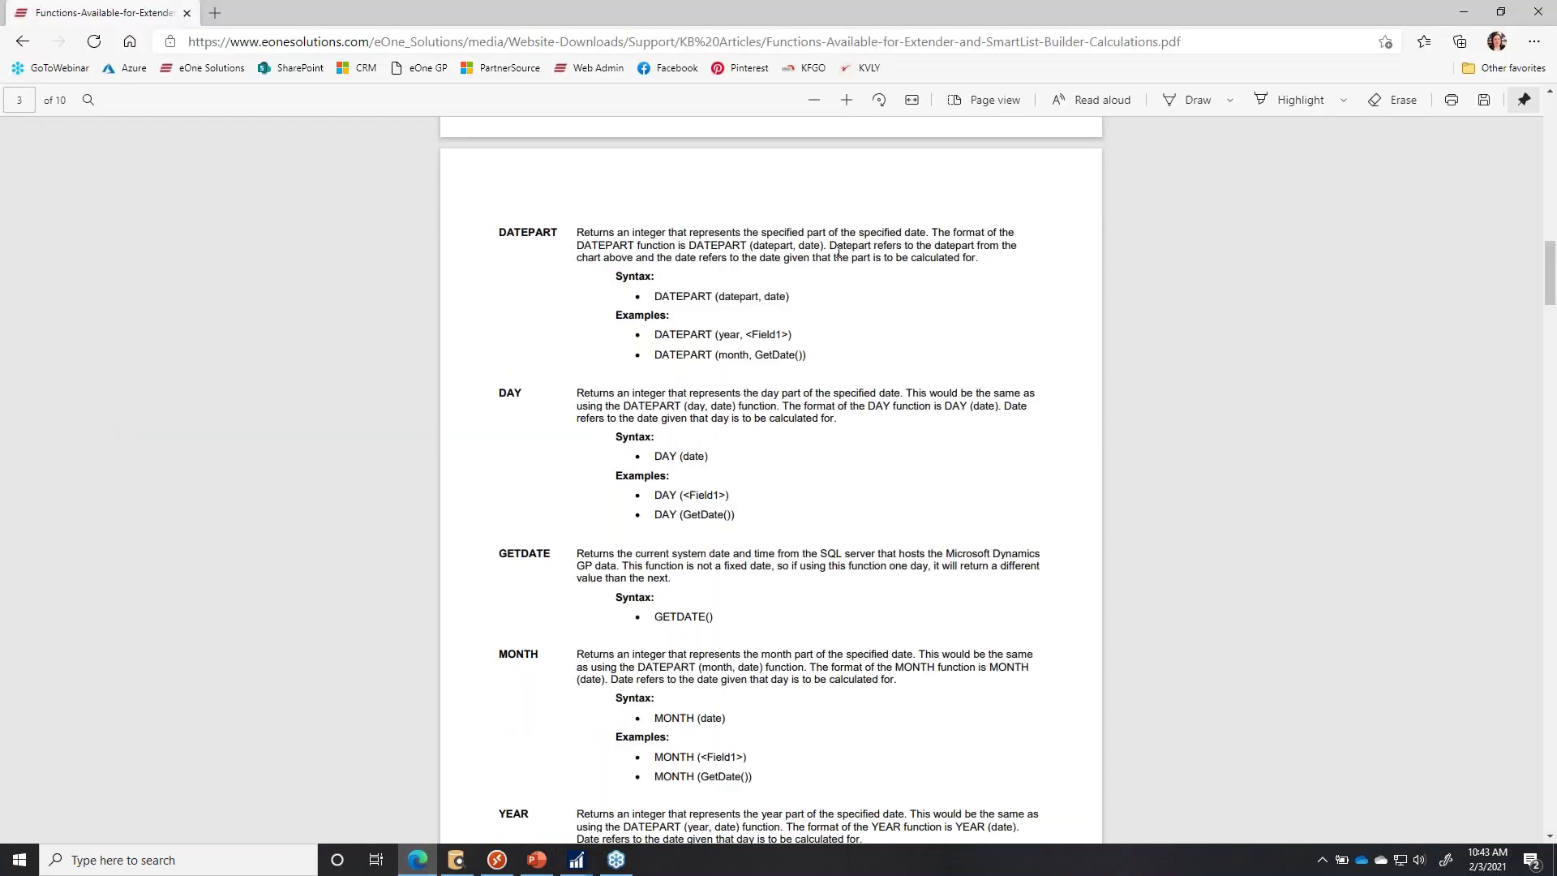
{"action": "left_click", "coordinate": [202, 68]}
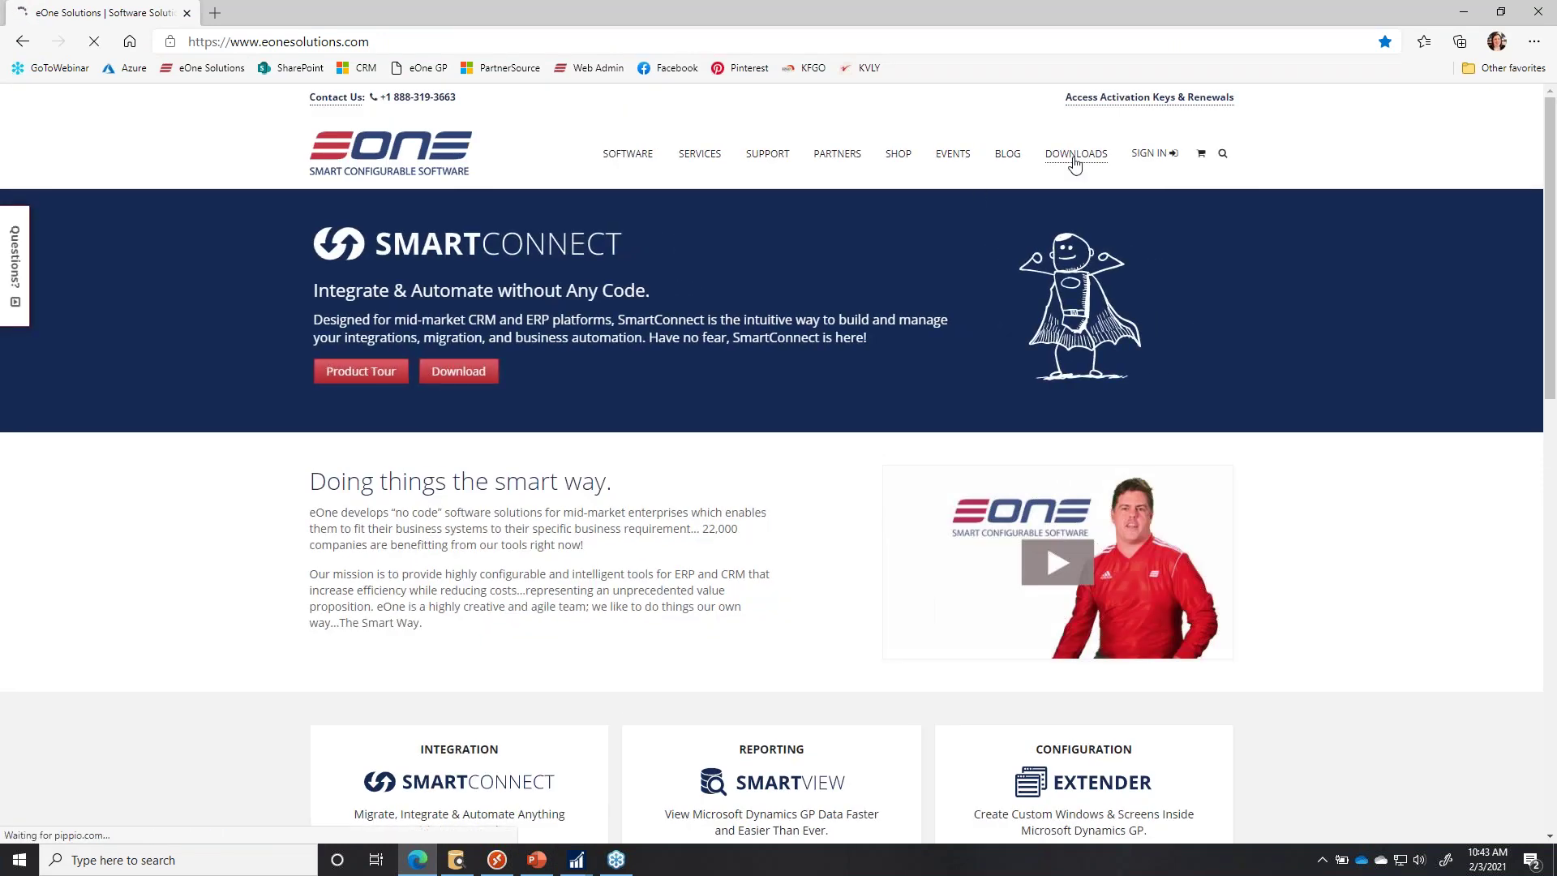
{"action": "left_click", "coordinate": [1075, 154]}
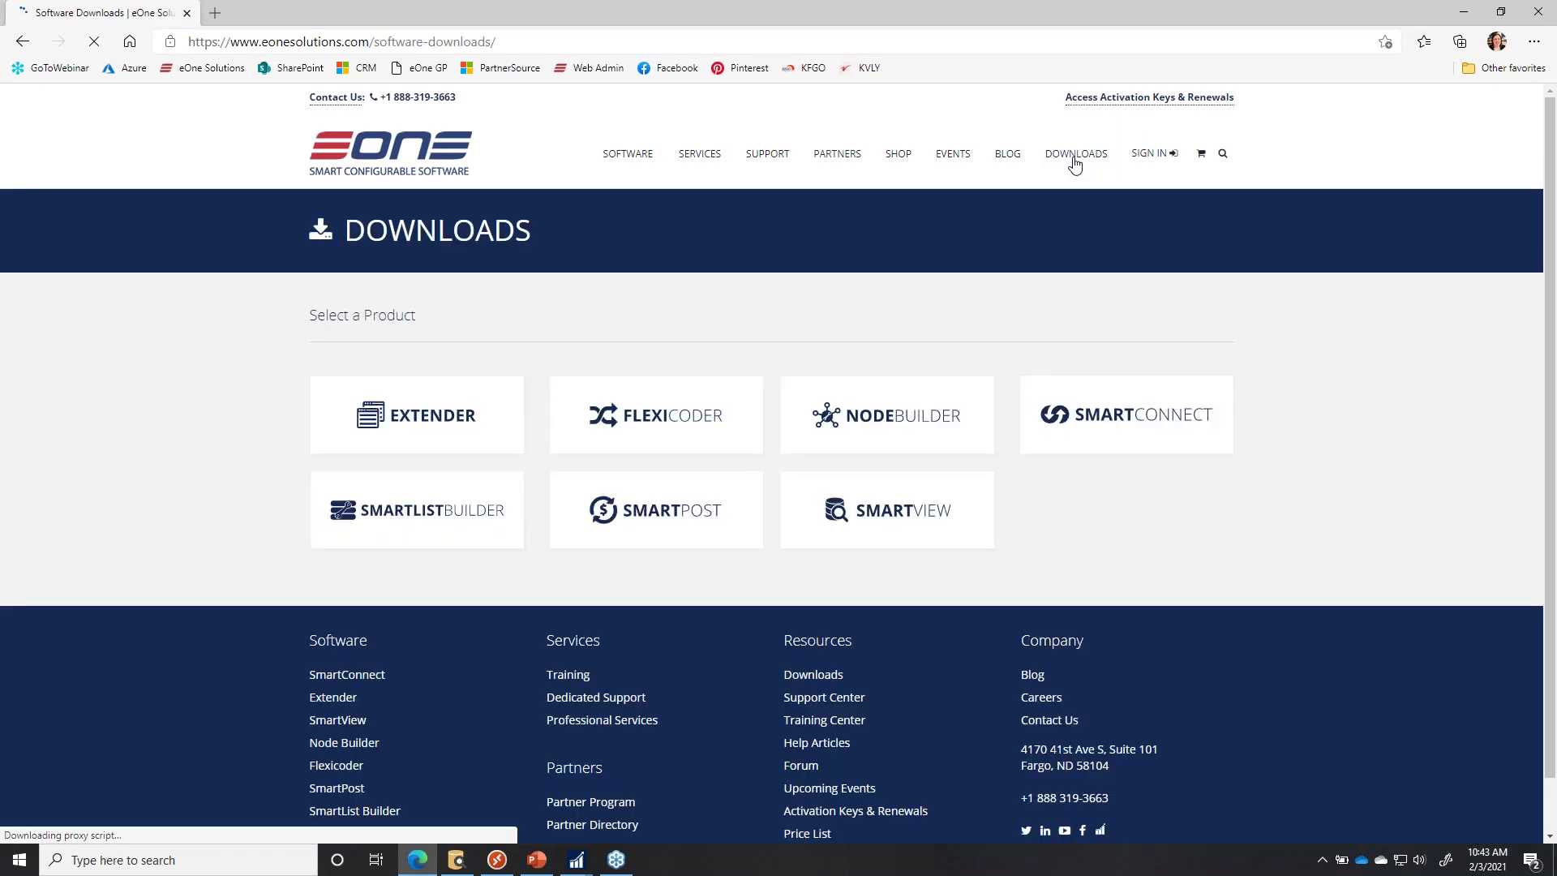
{"action": "left_click", "coordinate": [491, 500]}
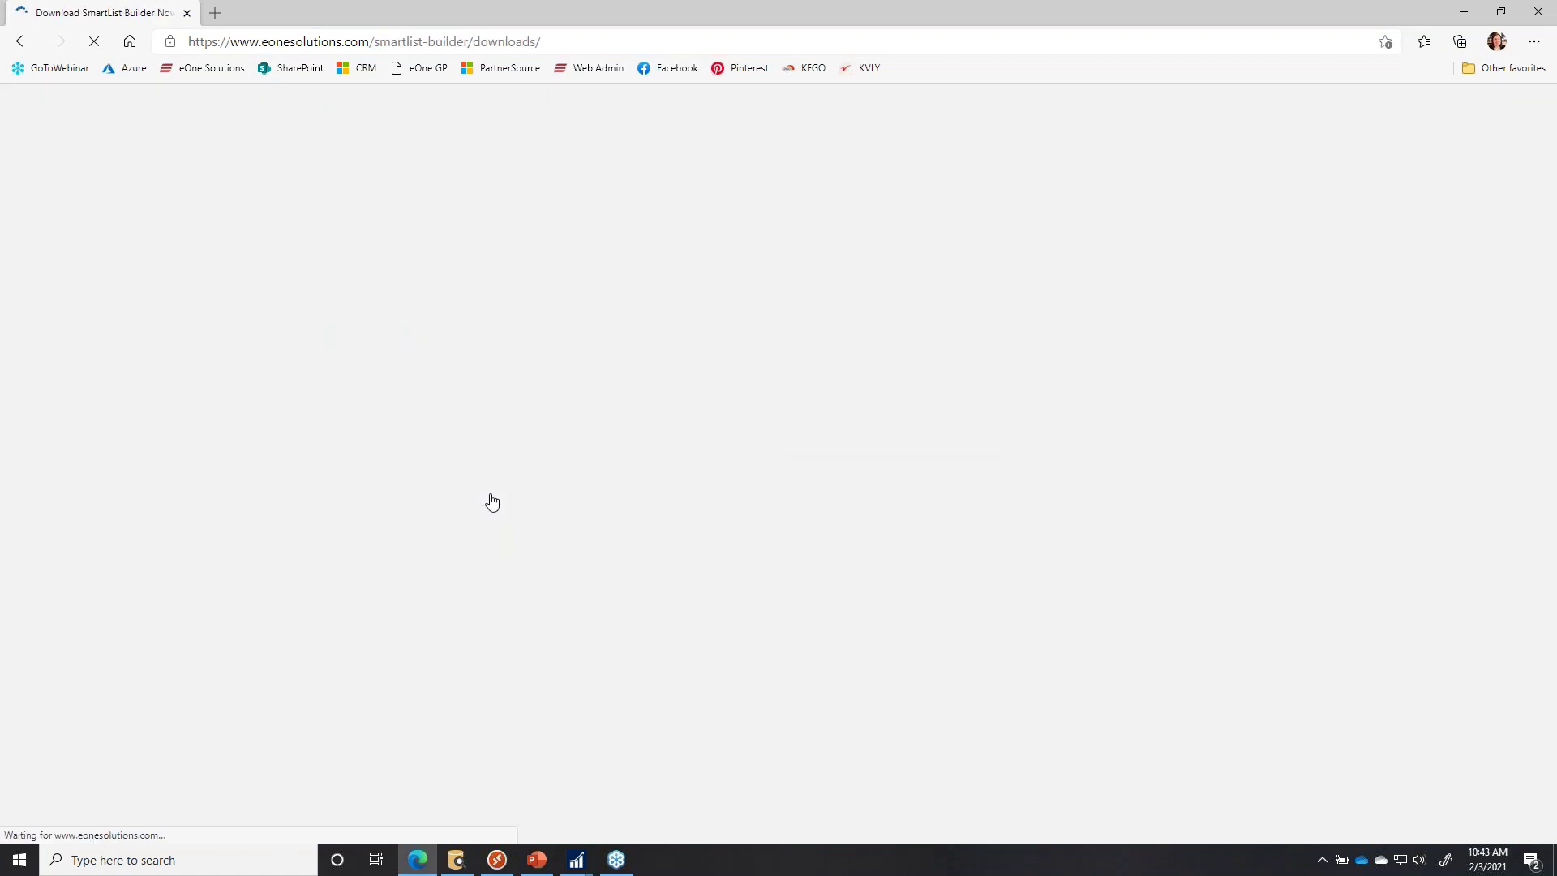
Open the SmartList Builder 18.3 release notes PDF and read its New Features and Fix List sections.
{"action": "scroll", "coordinate": [755, 432], "scroll_direction": "down", "scroll_amount": 3}
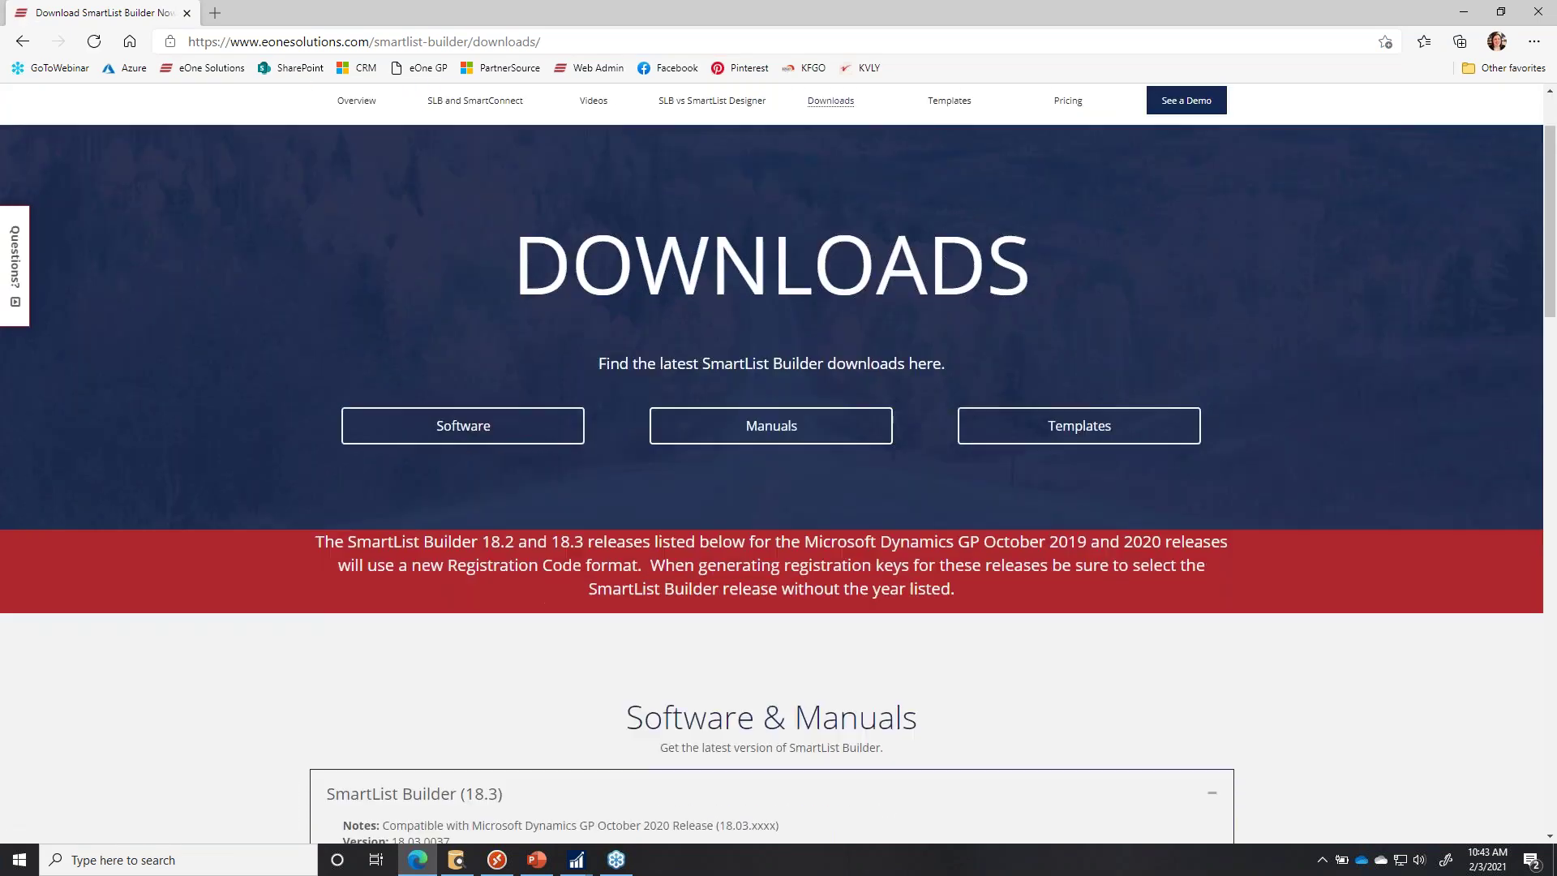
{"action": "scroll", "coordinate": [1016, 651], "scroll_direction": "down", "scroll_amount": 5}
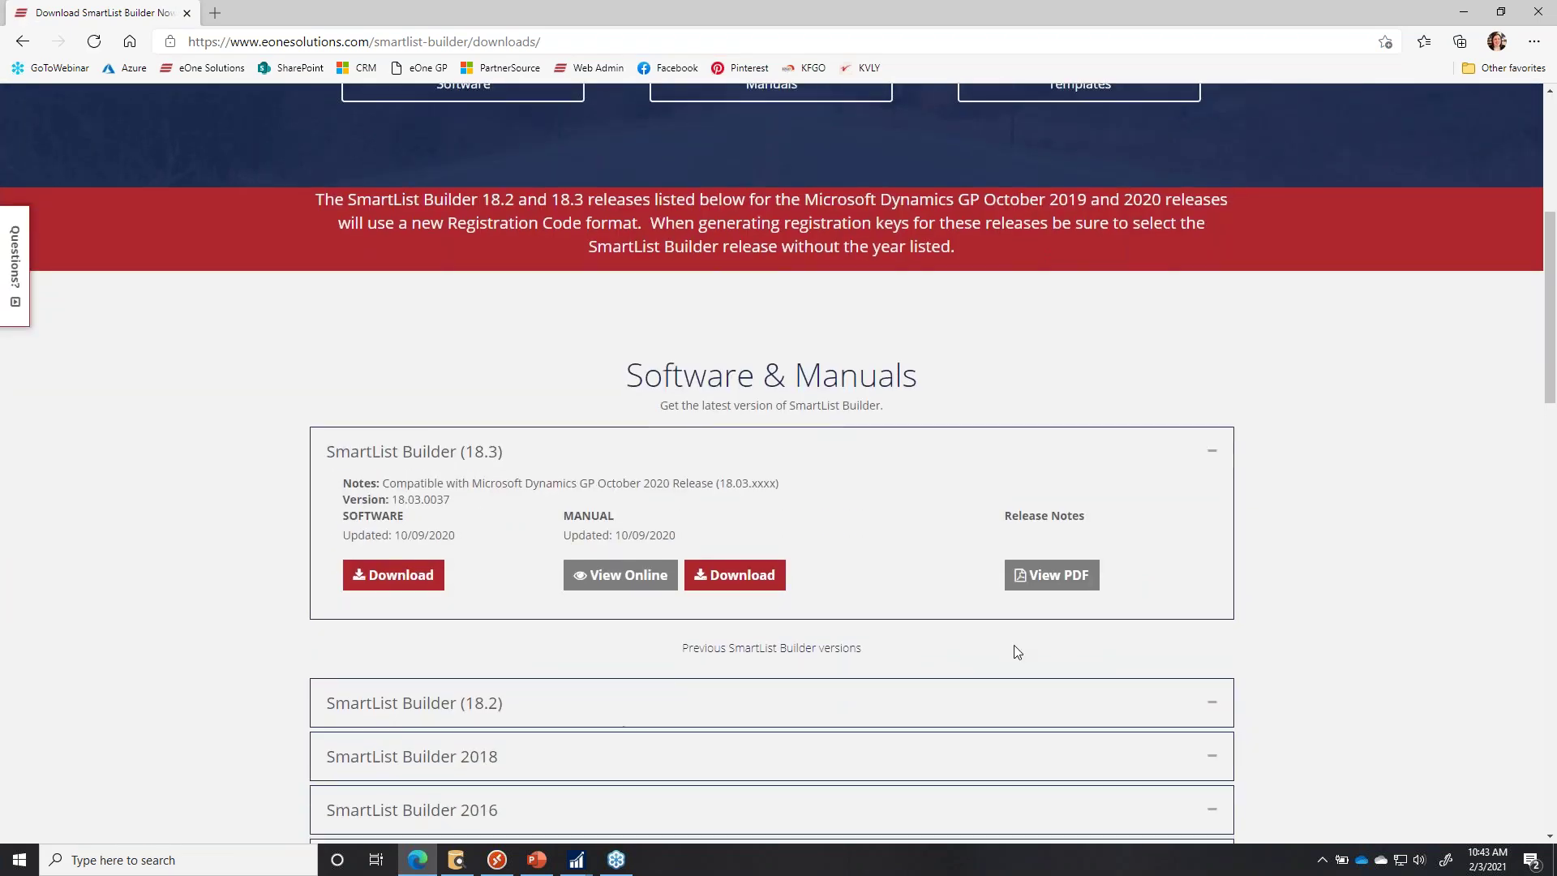
{"action": "left_click", "coordinate": [1052, 575]}
{"action": "scroll", "coordinate": [839, 568], "scroll_direction": "down", "scroll_amount": 4}
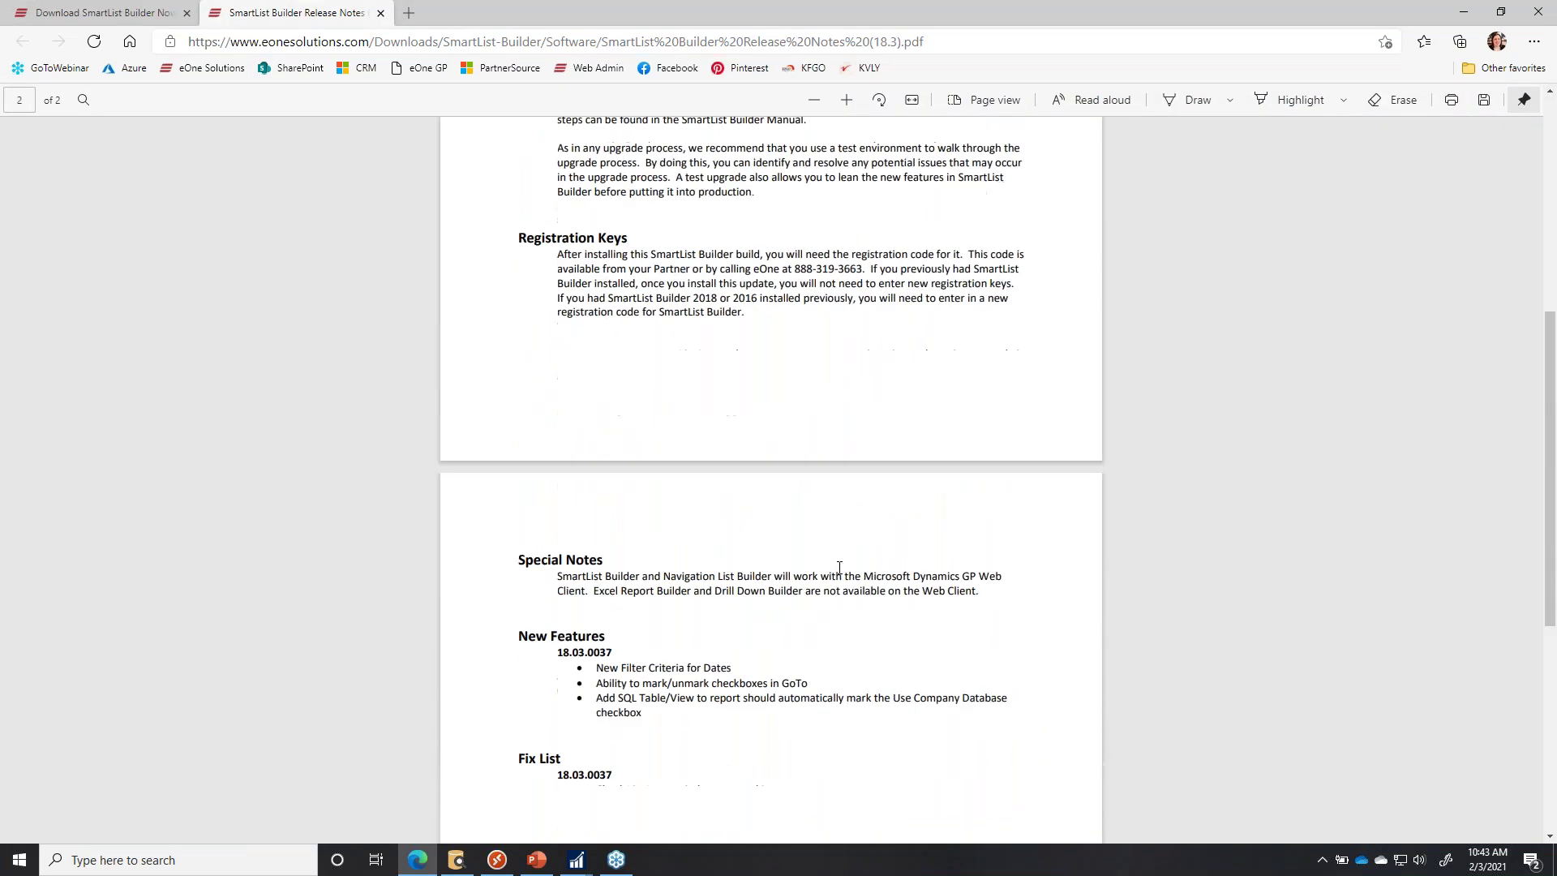
{"action": "scroll", "coordinate": [839, 567], "scroll_direction": "down", "scroll_amount": 5}
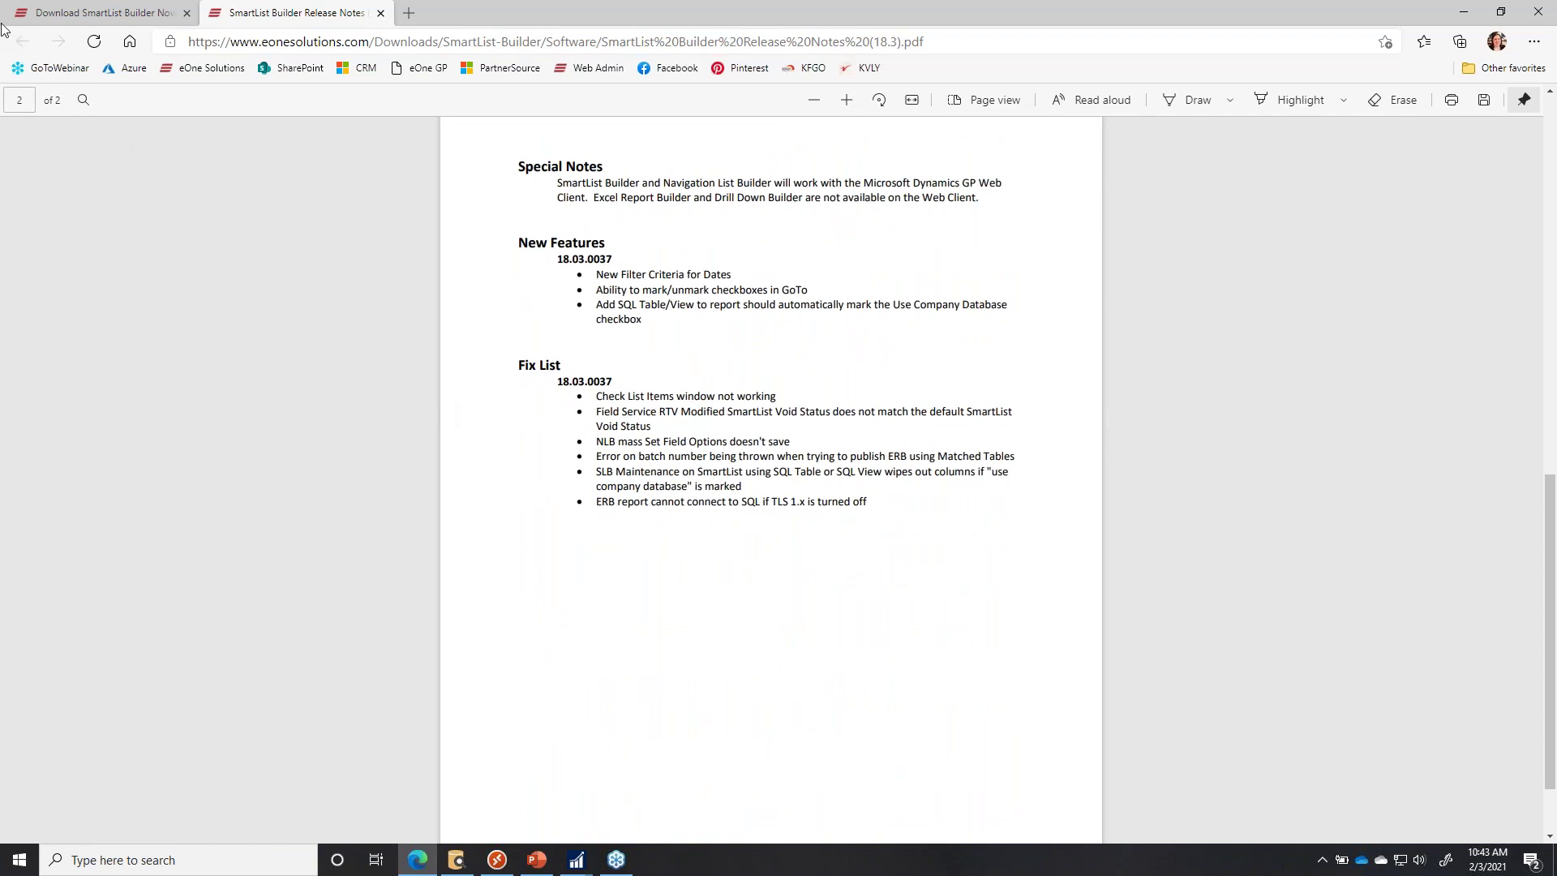
From the downloads page, open the online SmartList Builder 18.3 manual and view its 18.03.0037 enhancements.
{"action": "left_click", "coordinate": [91, 14]}
{"action": "left_click", "coordinate": [637, 577]}
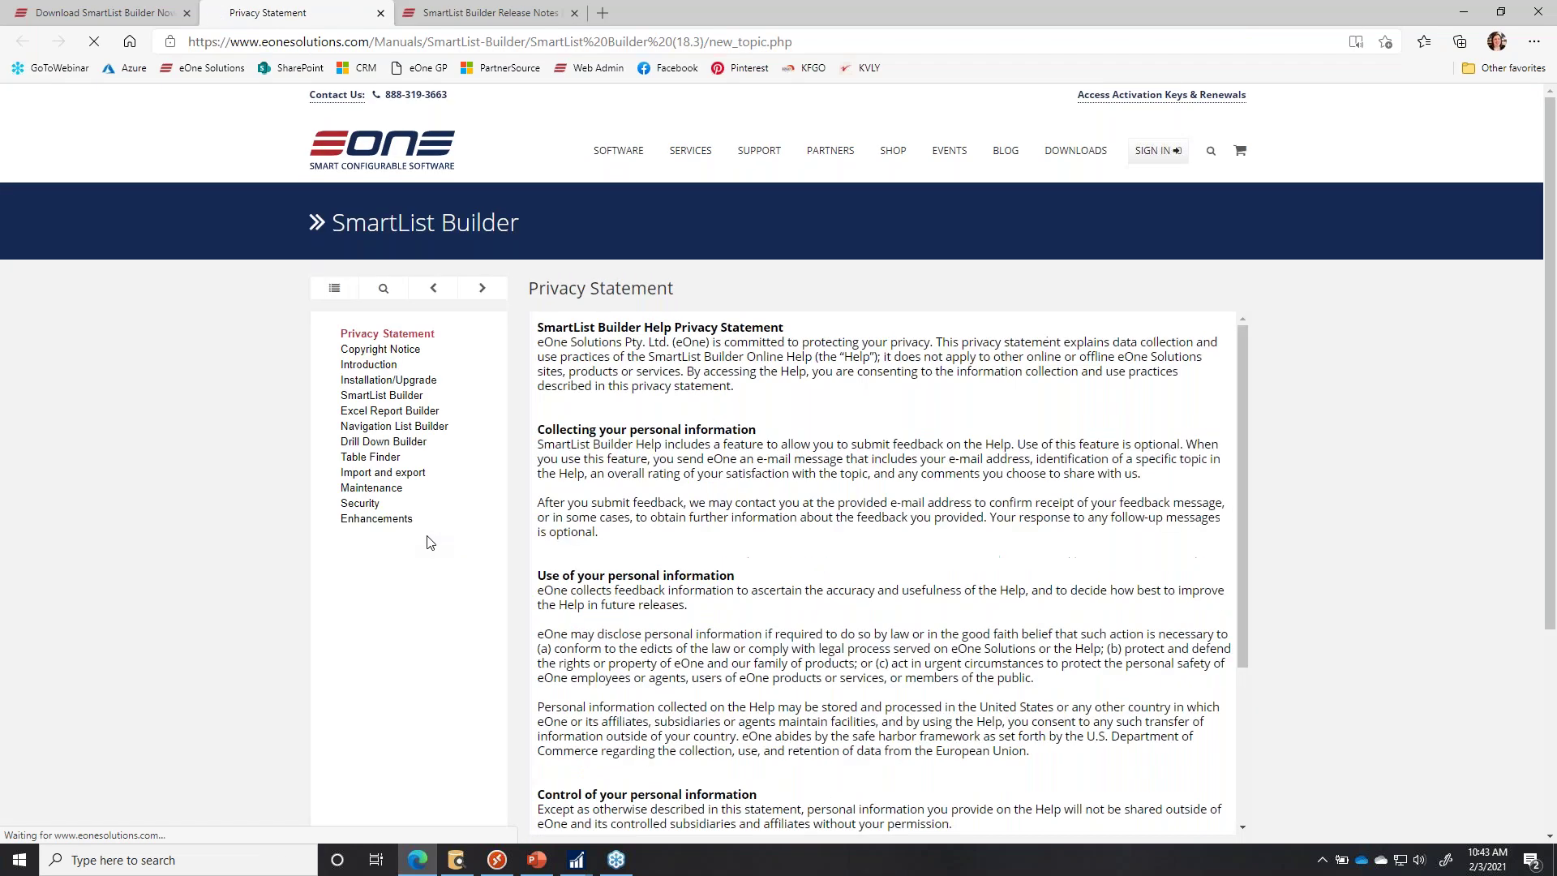
{"action": "left_click", "coordinate": [381, 520]}
{"action": "left_click", "coordinate": [381, 534]}
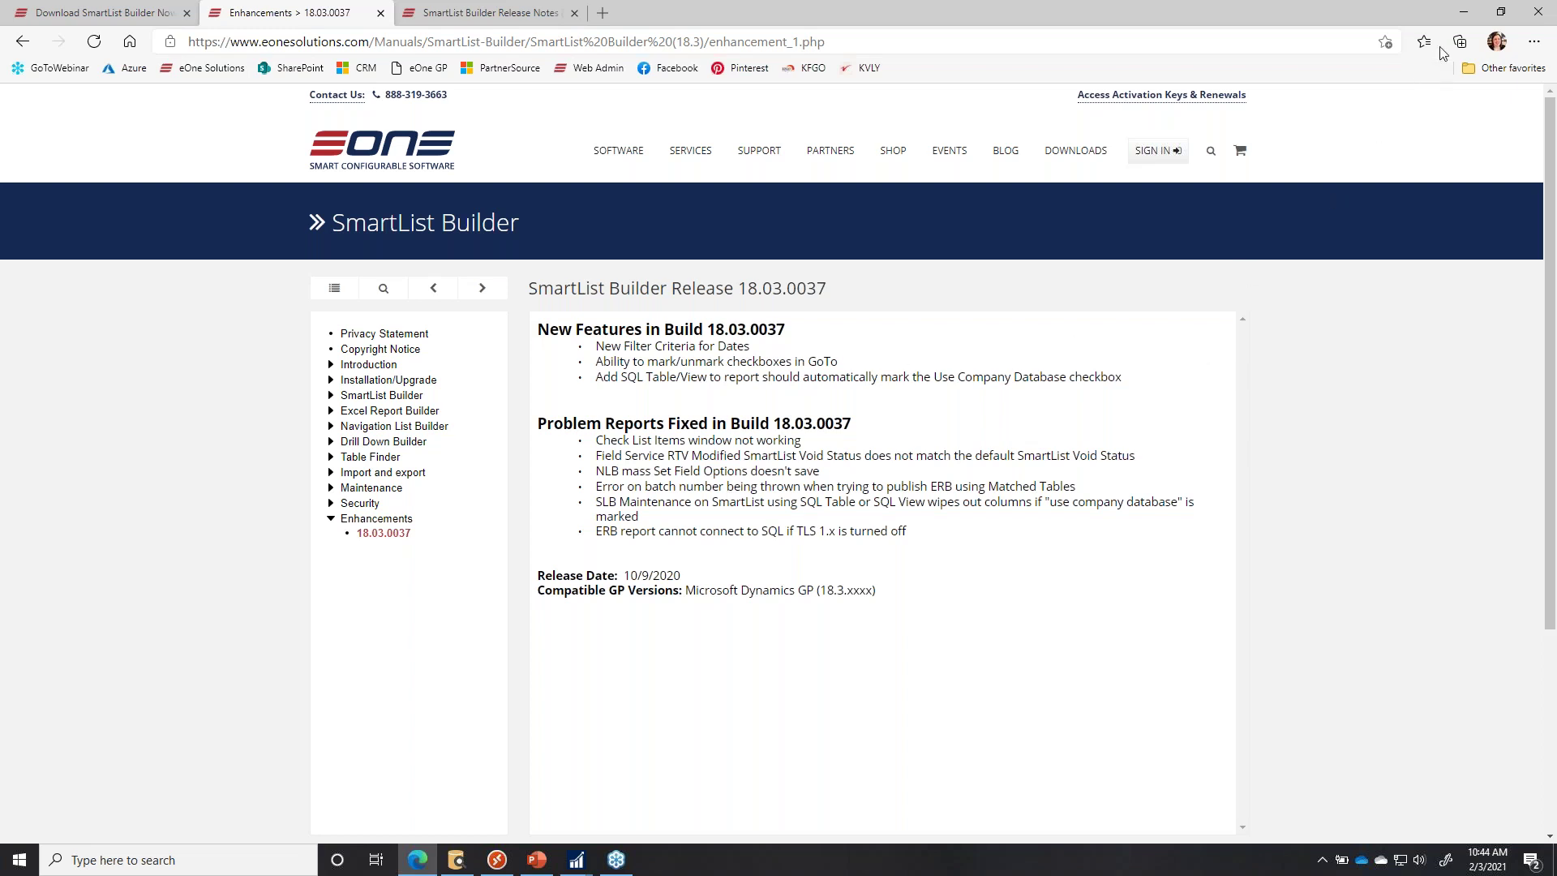
Return to SmartList and start a new SmartList with ID TEST, SmartList name test and item name tes.
{"action": "left_click", "coordinate": [1472, 15]}
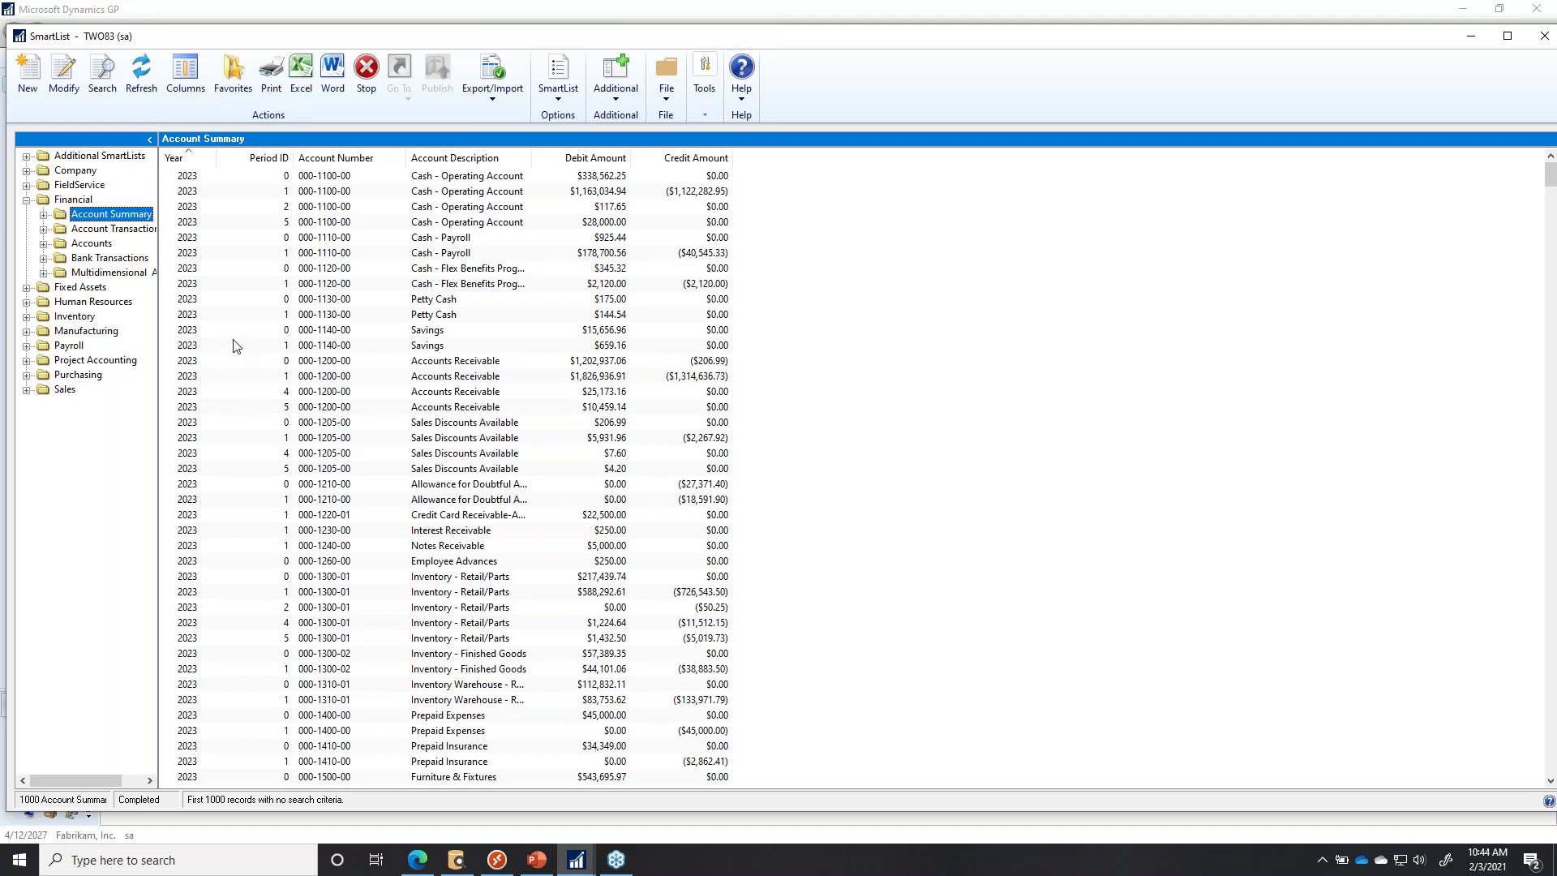
{"action": "left_click", "coordinate": [42, 83]}
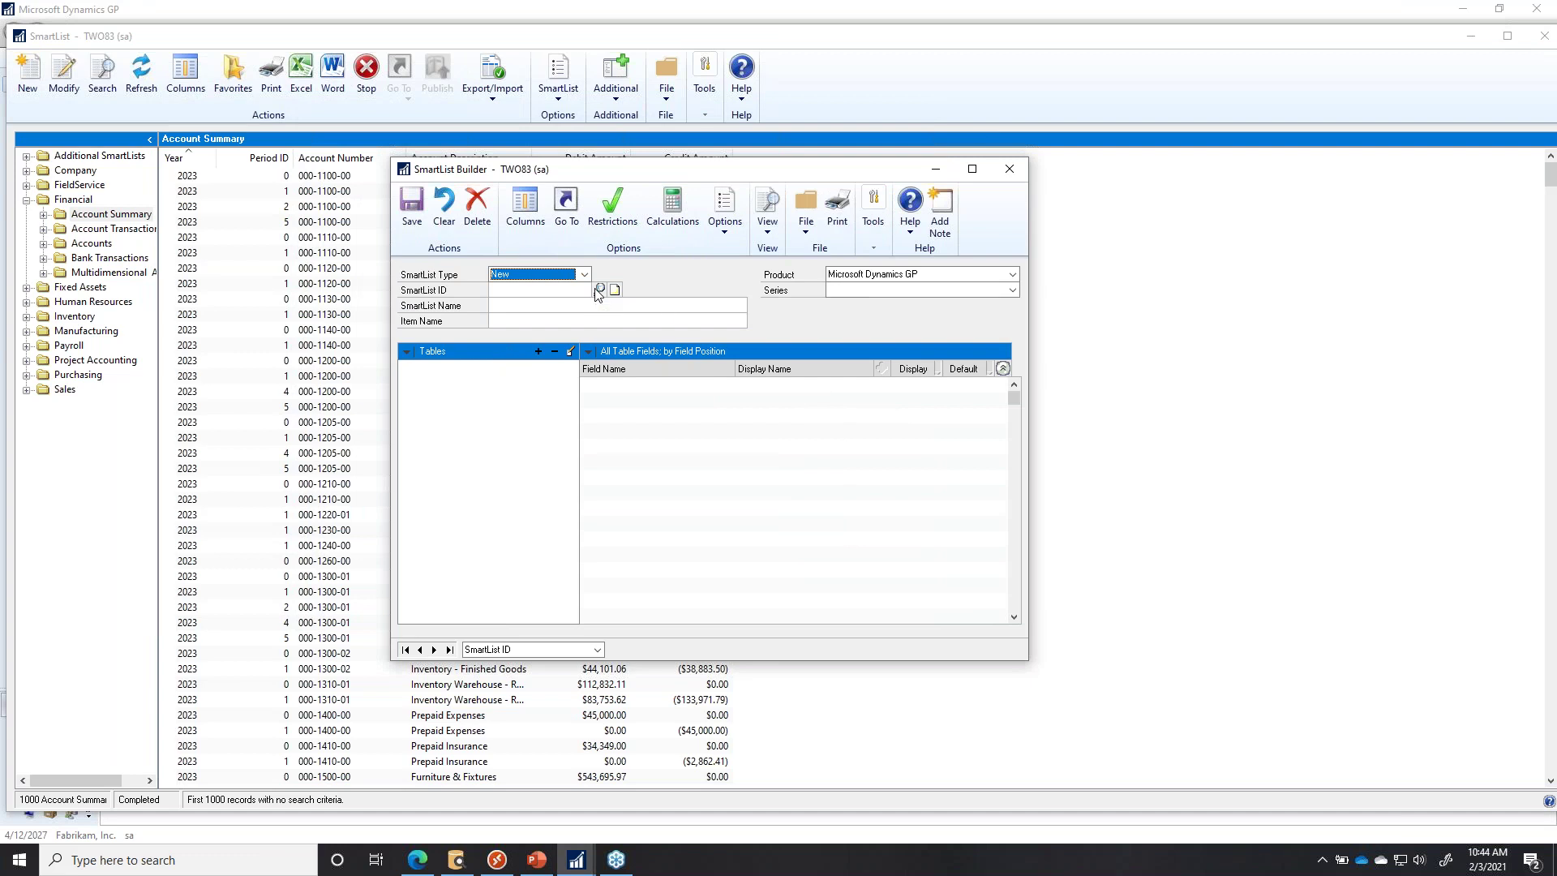
{"action": "left_click", "coordinate": [600, 290]}
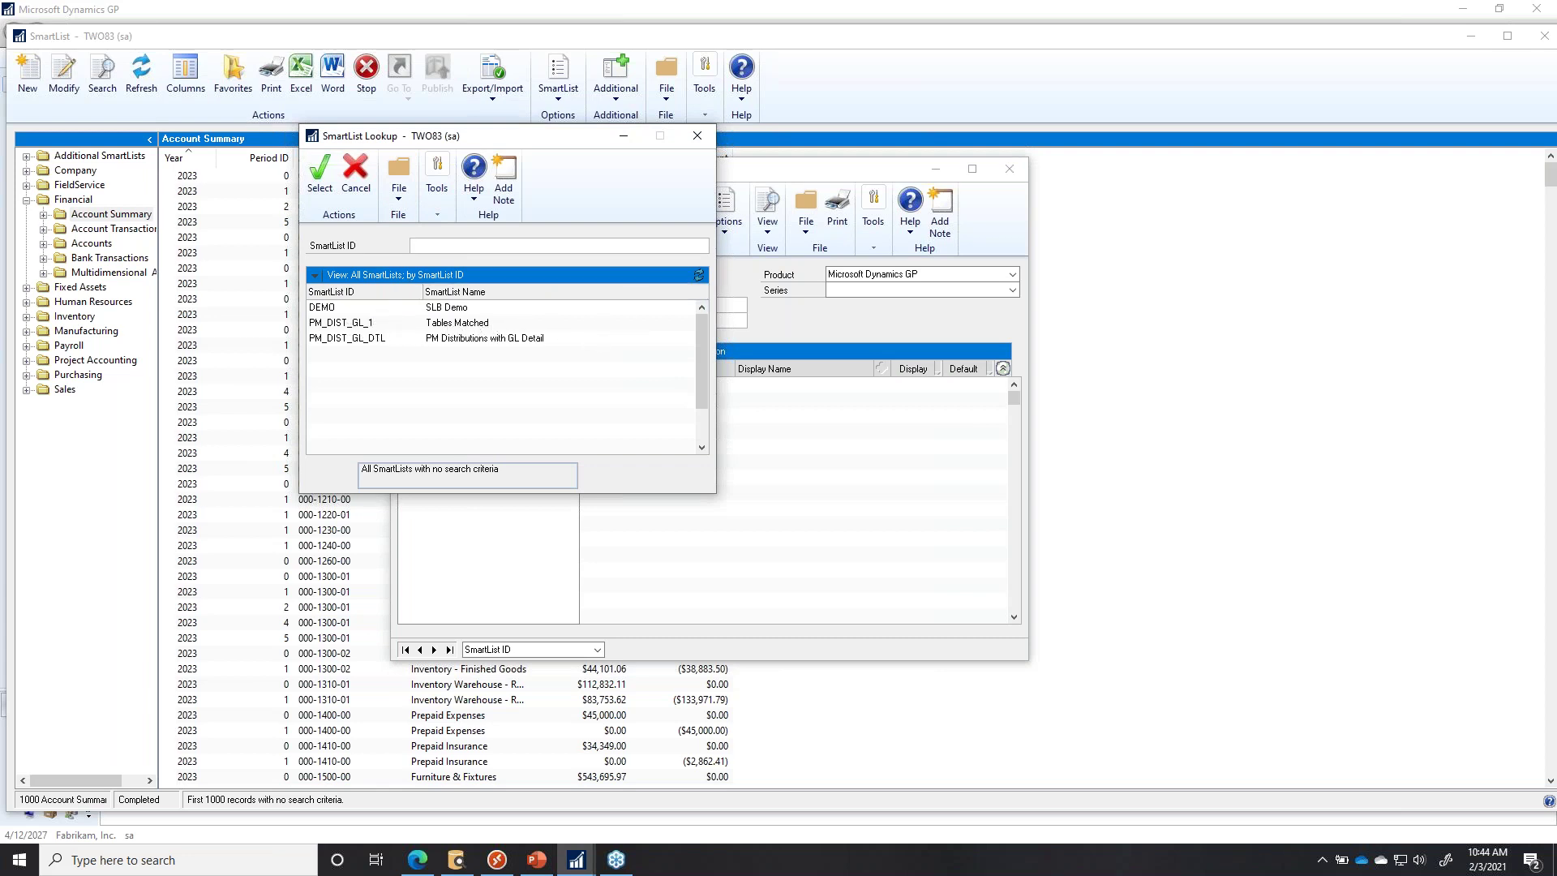
{"action": "left_click", "coordinate": [696, 135]}
{"action": "type", "text": "TEST"}
{"action": "key", "text": "Tab"}
{"action": "type", "text": "test"}
{"action": "key", "text": "Tab"}
{"action": "type", "text": "tes"}
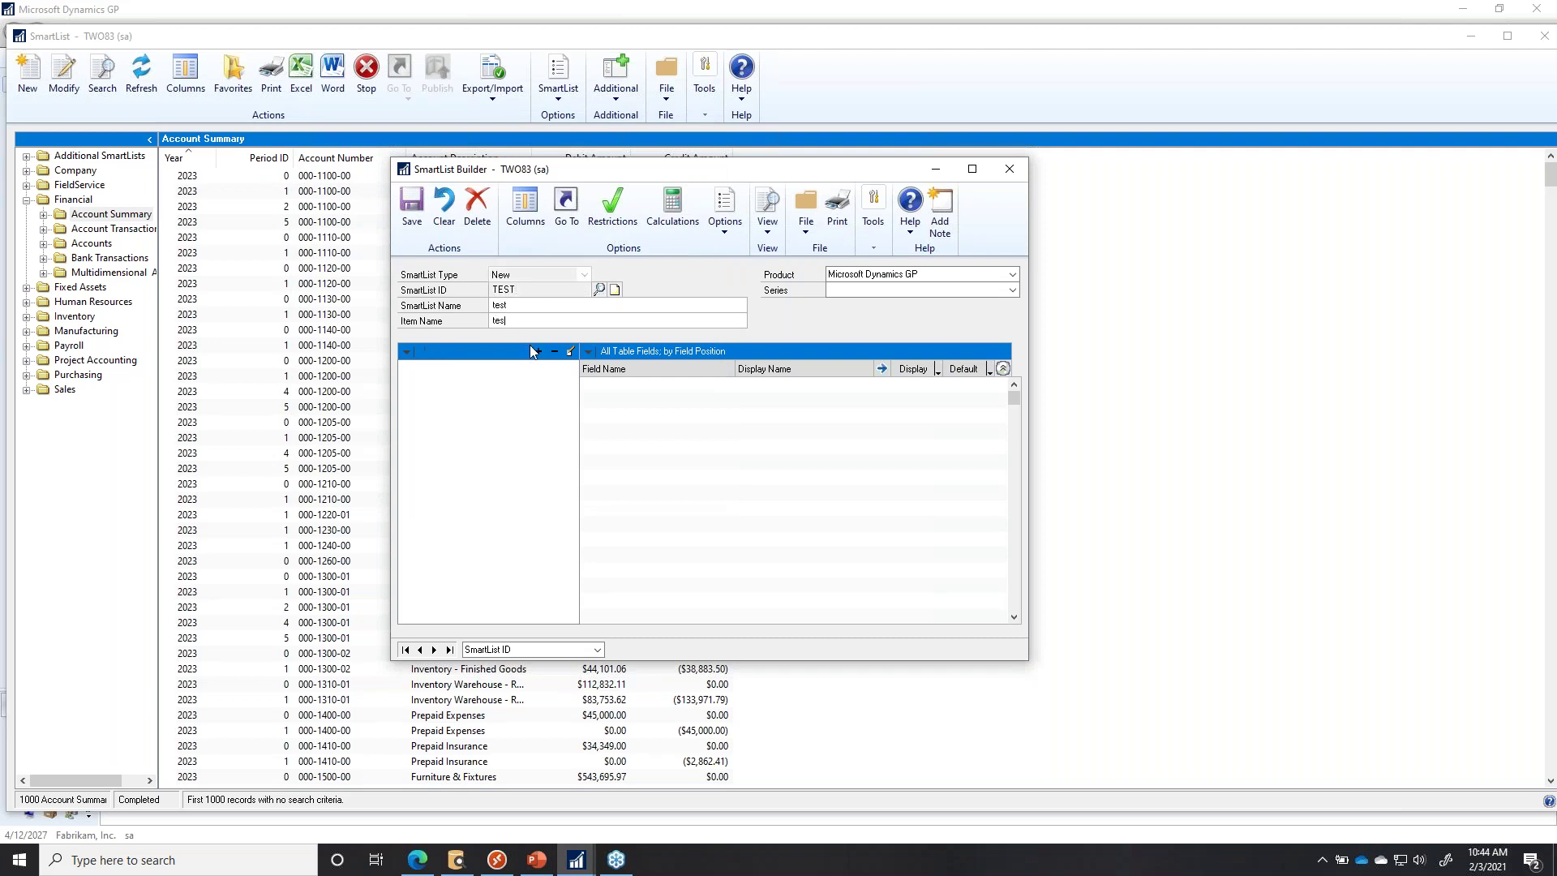
Add the Microsoft Dynamics GP table Sales Transaction Amounts Work to the new SmartList.
{"action": "left_click", "coordinate": [536, 352]}
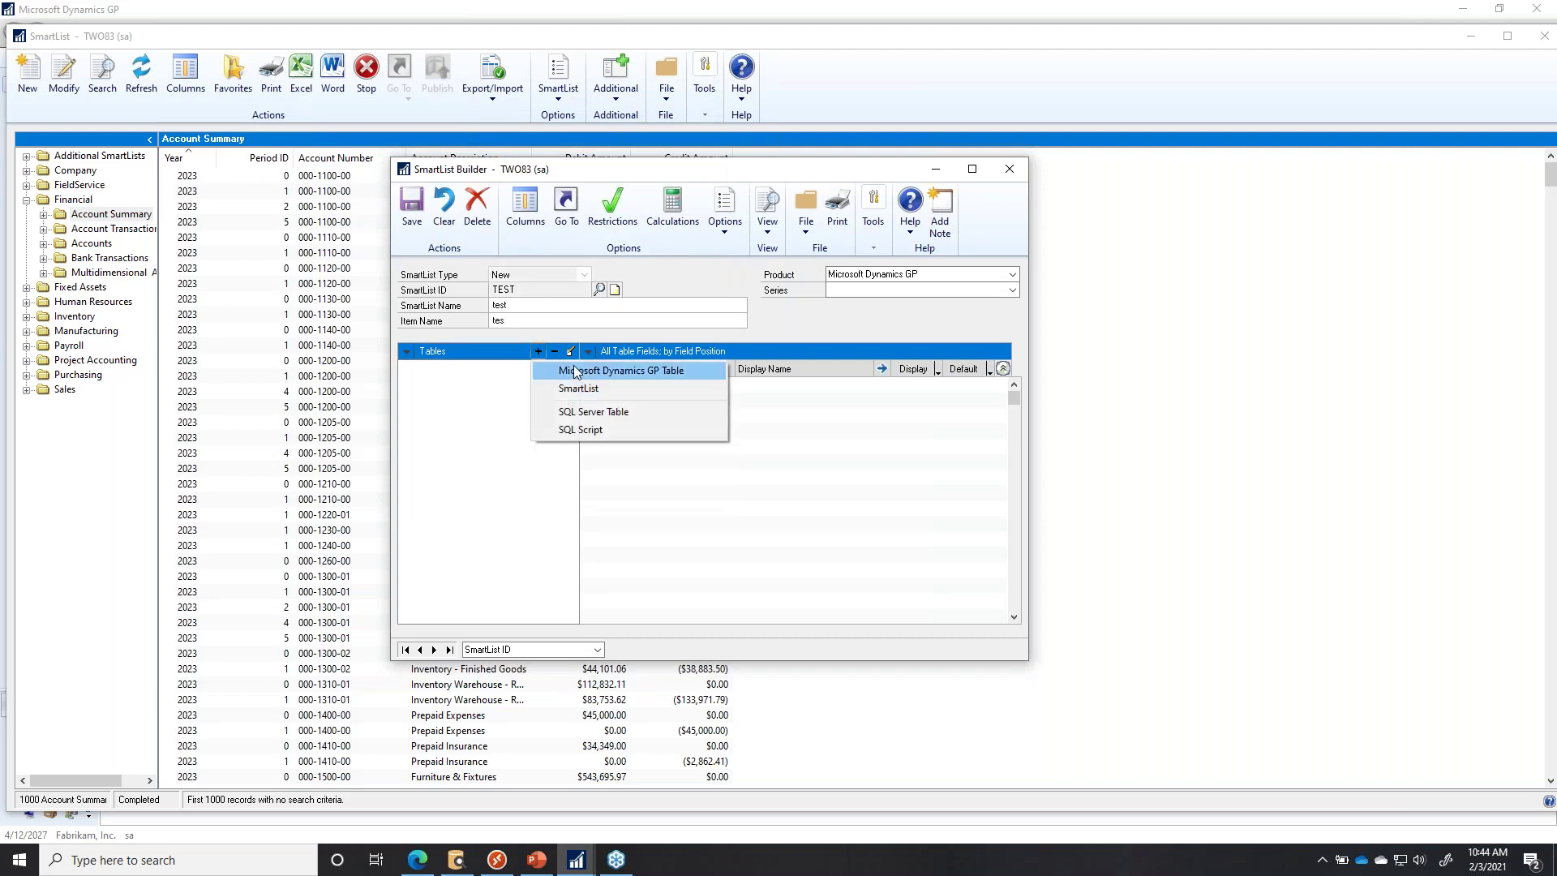
{"action": "left_click", "coordinate": [573, 370]}
{"action": "left_click", "coordinate": [713, 329]}
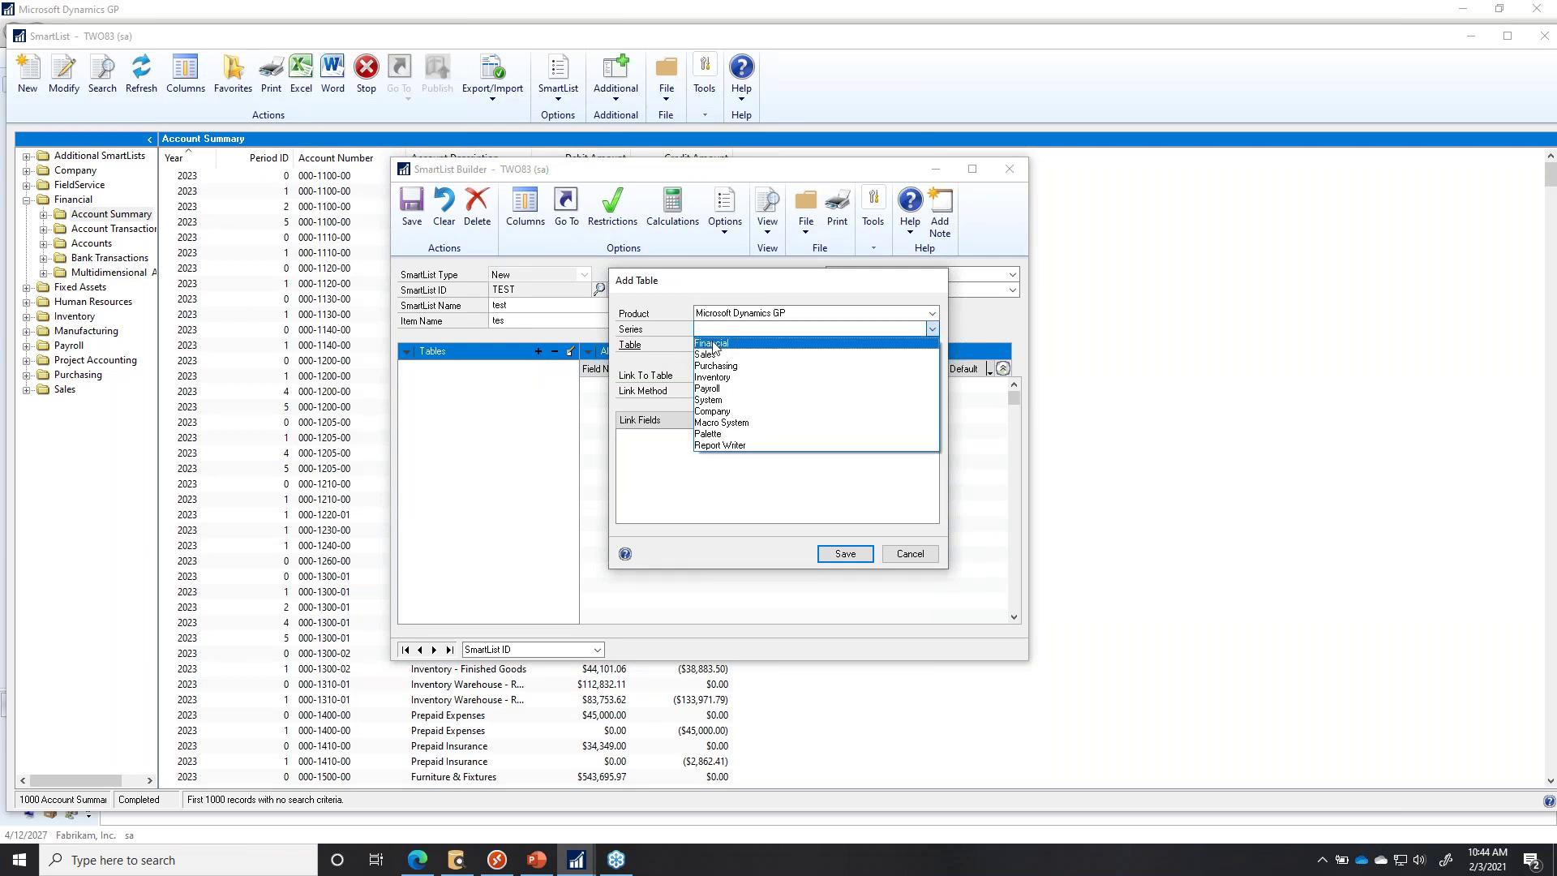
{"action": "left_click", "coordinate": [714, 345]}
{"action": "left_click", "coordinate": [916, 345]}
{"action": "left_click_drag", "start_coordinate": [916, 381], "coordinate": [865, 524]}
{"action": "left_click", "coordinate": [746, 519]}
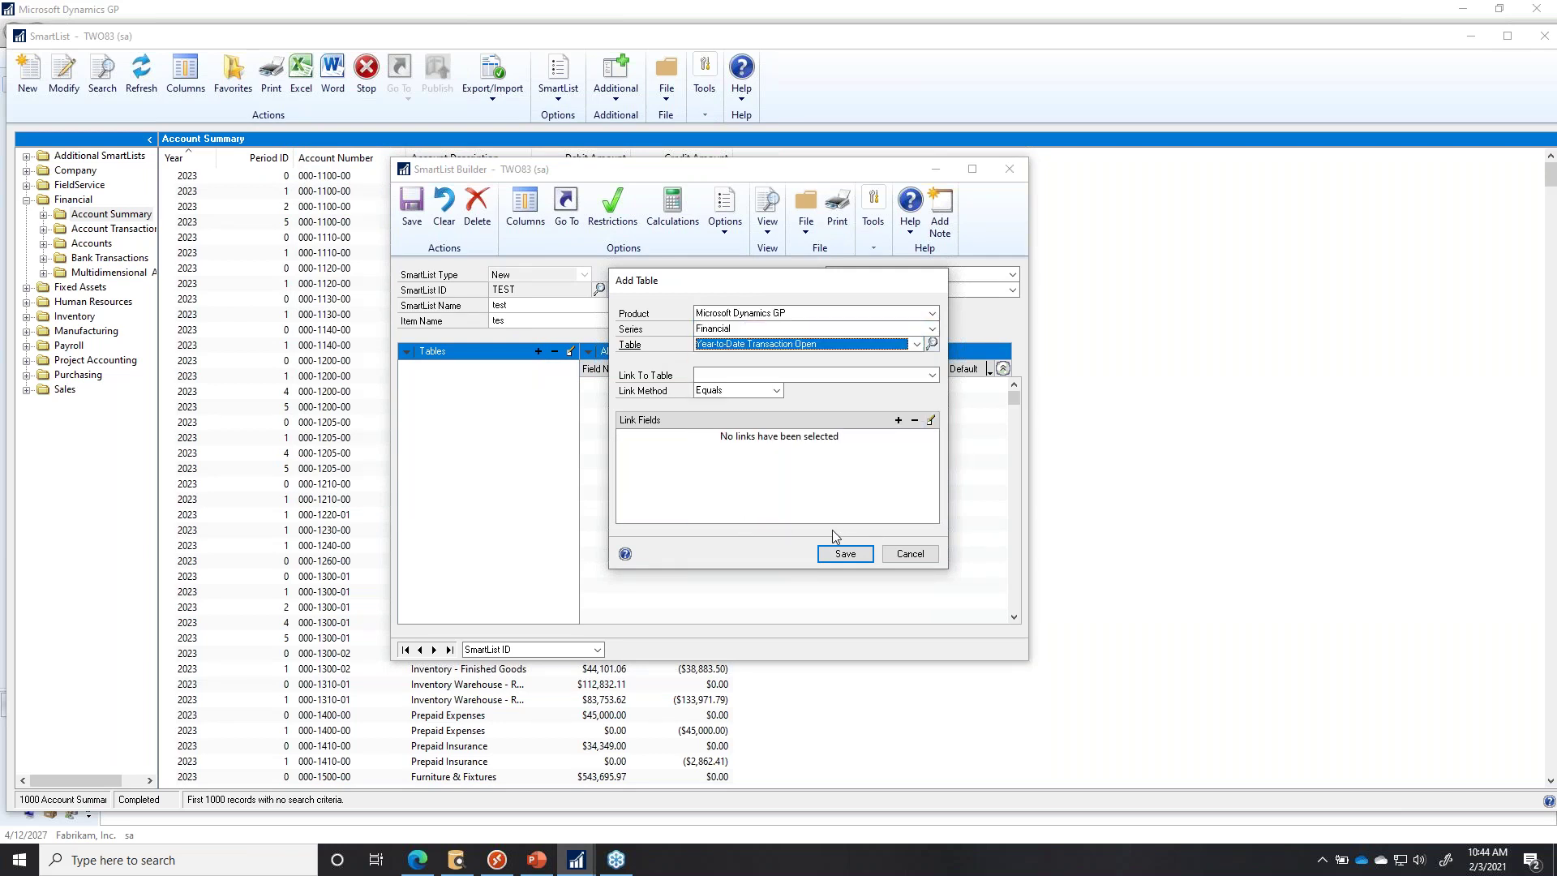
{"action": "left_click", "coordinate": [843, 556]}
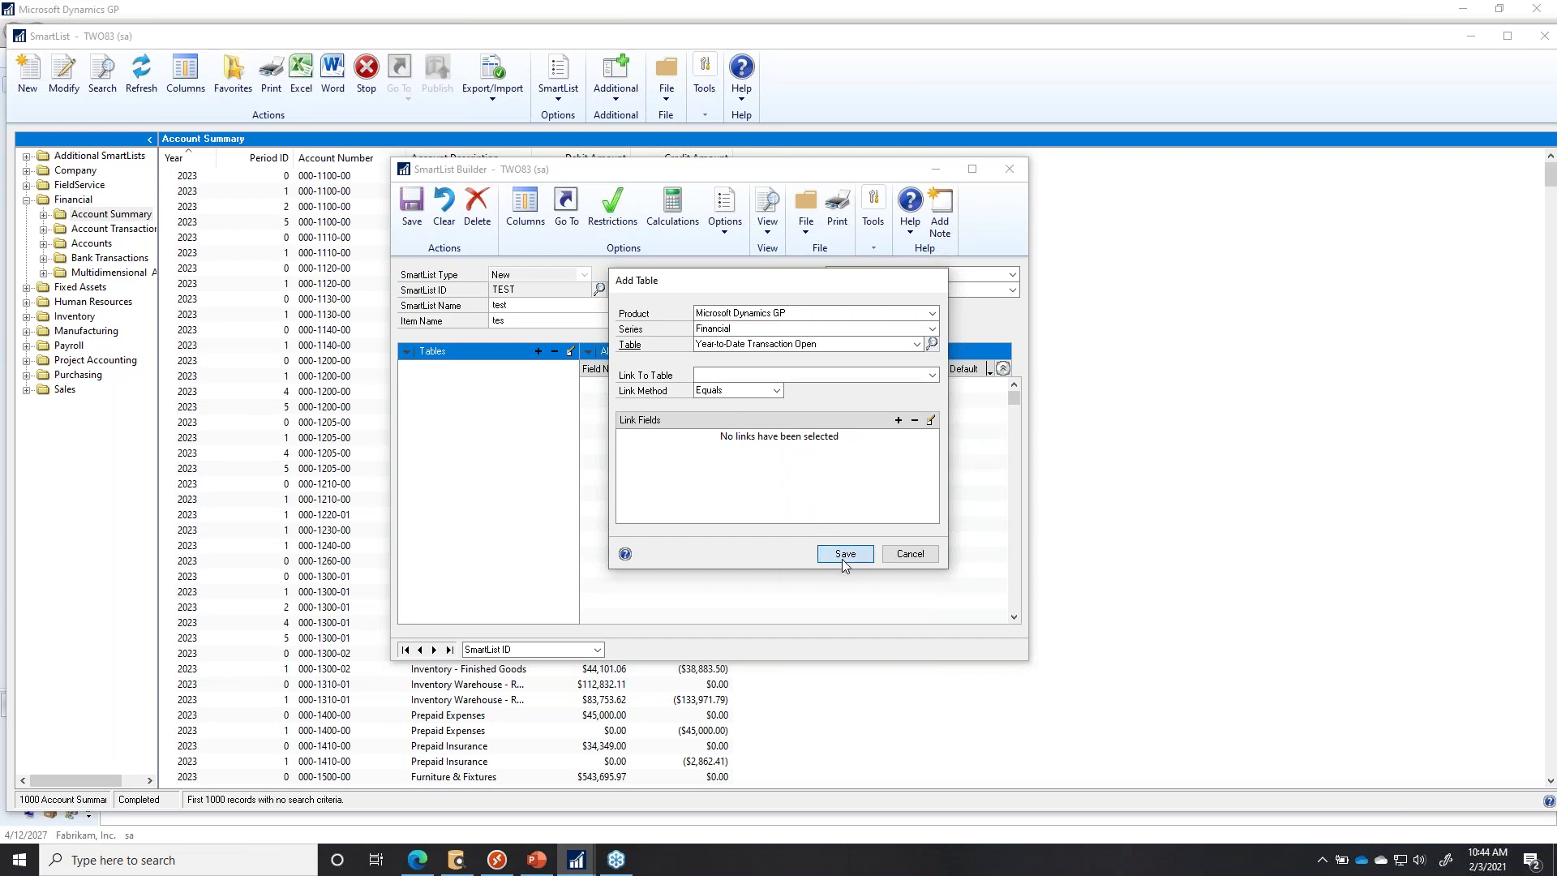
{"action": "left_click", "coordinate": [798, 482]}
{"action": "left_click", "coordinate": [905, 554]}
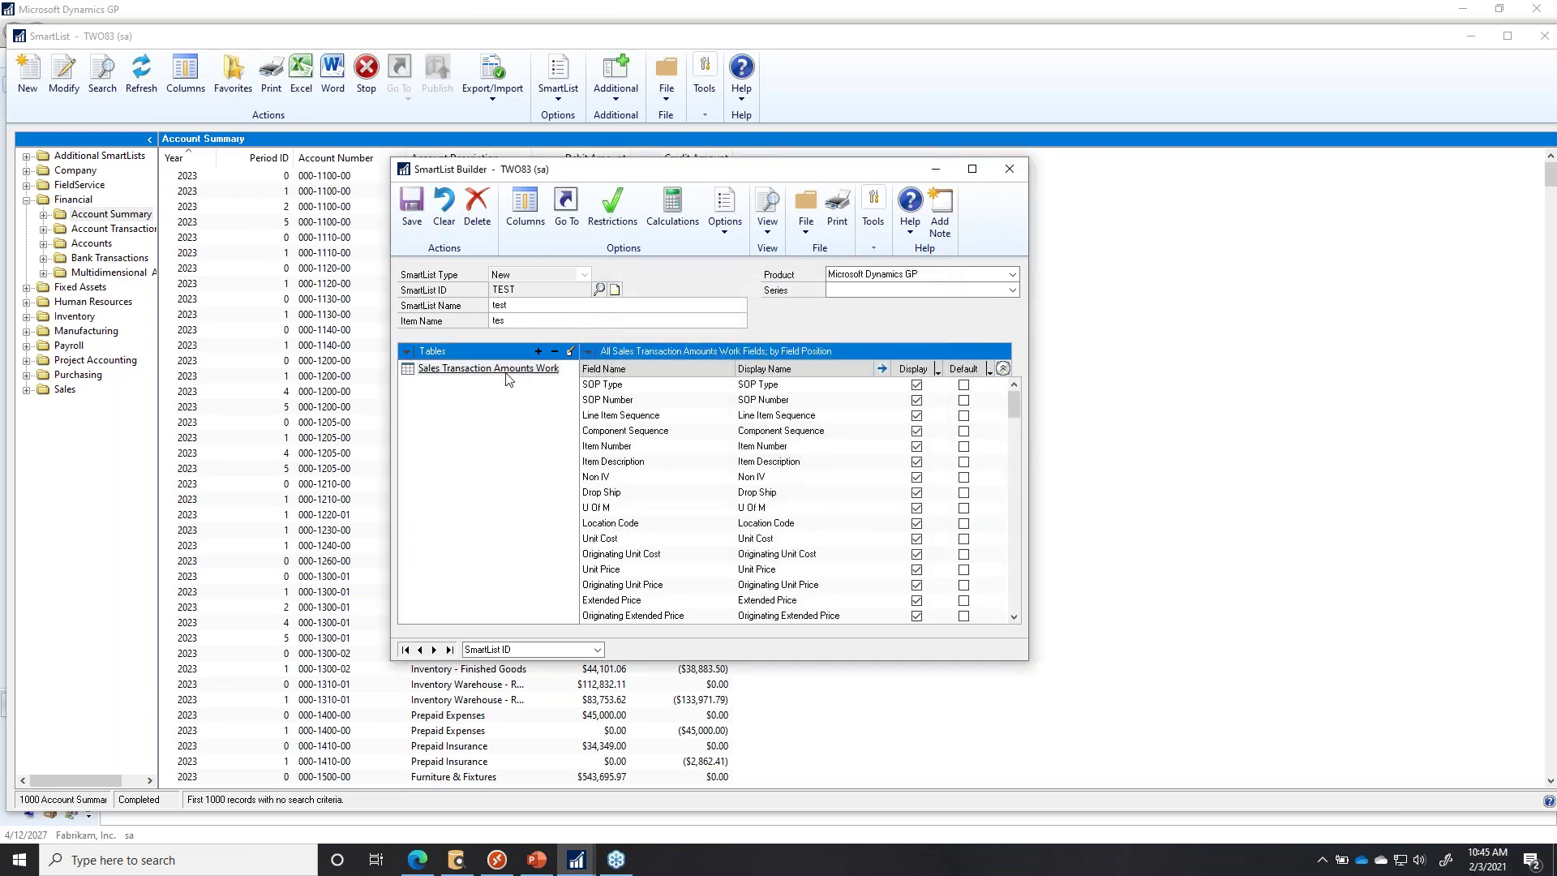
Set the SmartList's series to Sales and mark SOP Type, Line Item Sequence, Non IV, Drop Ship and U Of M as default columns.
{"action": "left_click", "coordinate": [1012, 289]}
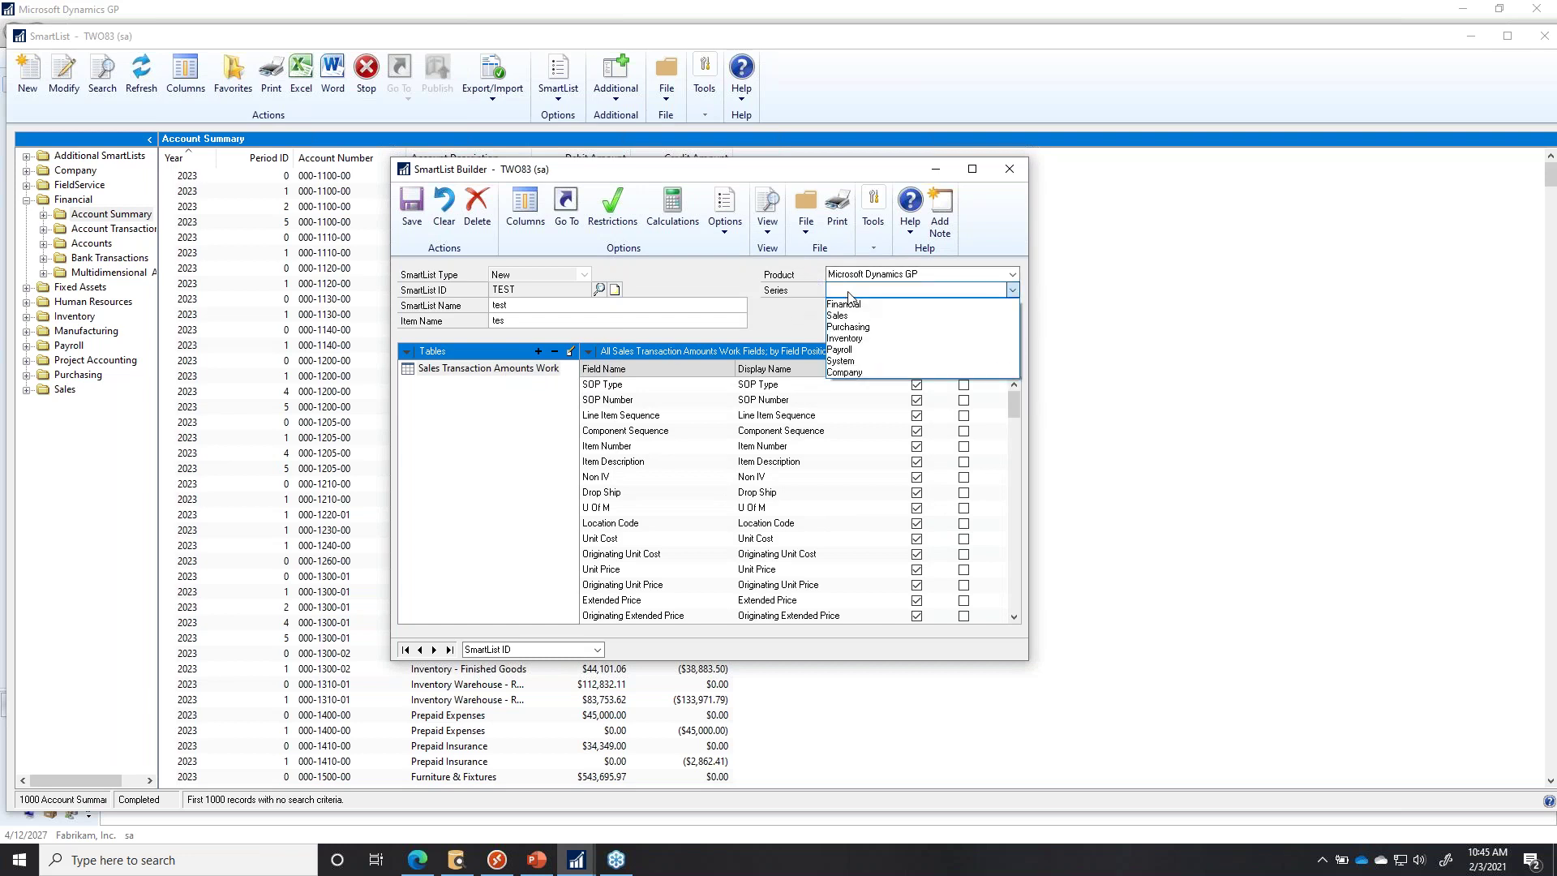
{"action": "left_click", "coordinate": [860, 316]}
{"action": "left_click", "coordinate": [450, 425]}
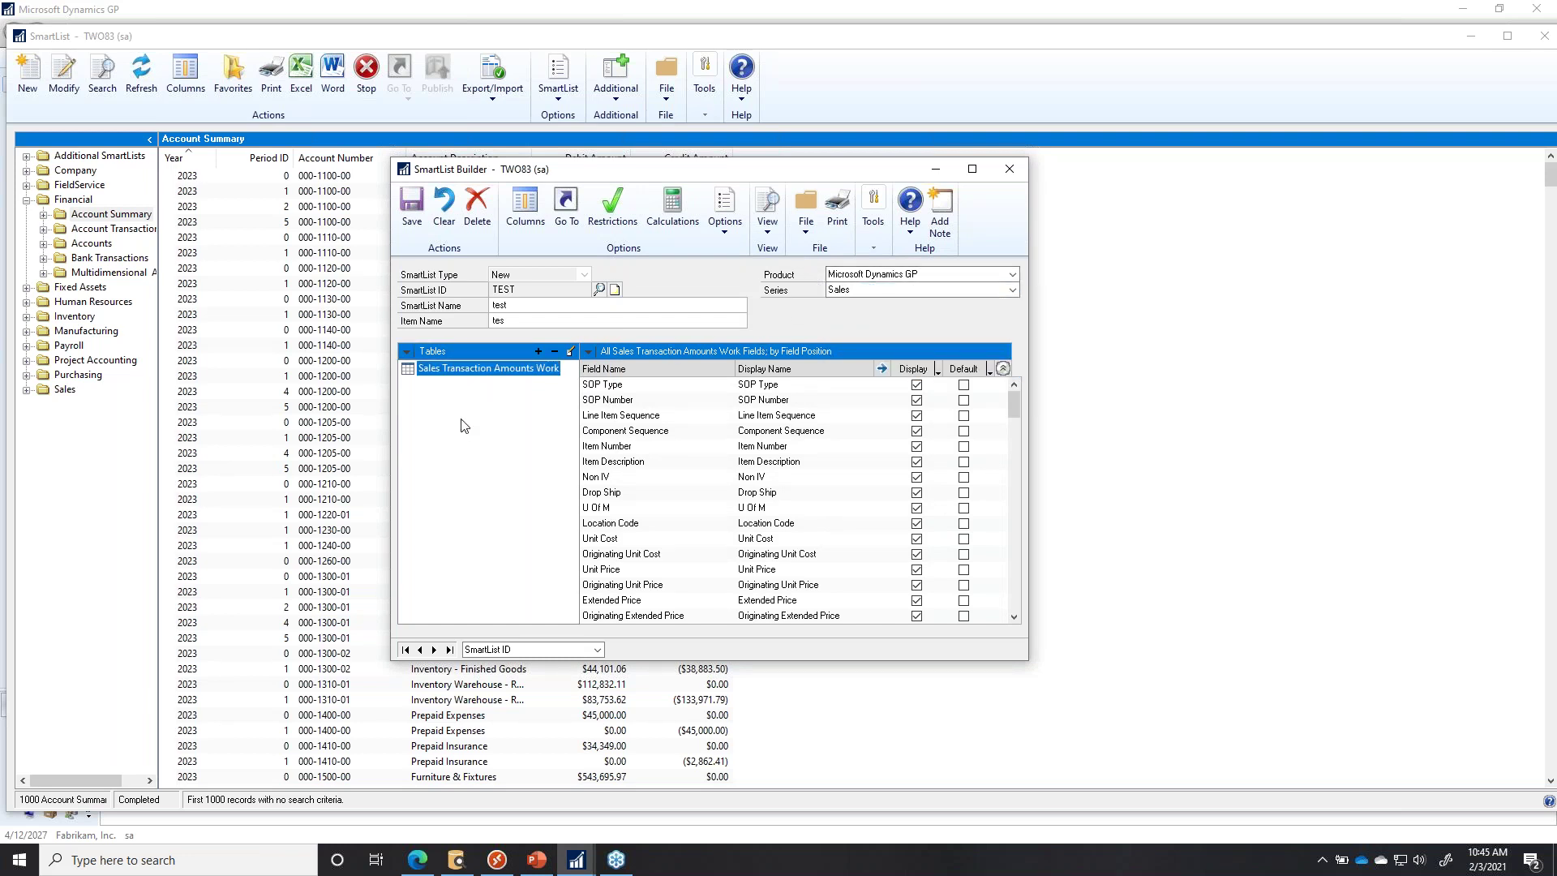
{"action": "left_click", "coordinate": [963, 385]}
{"action": "left_click", "coordinate": [963, 416]}
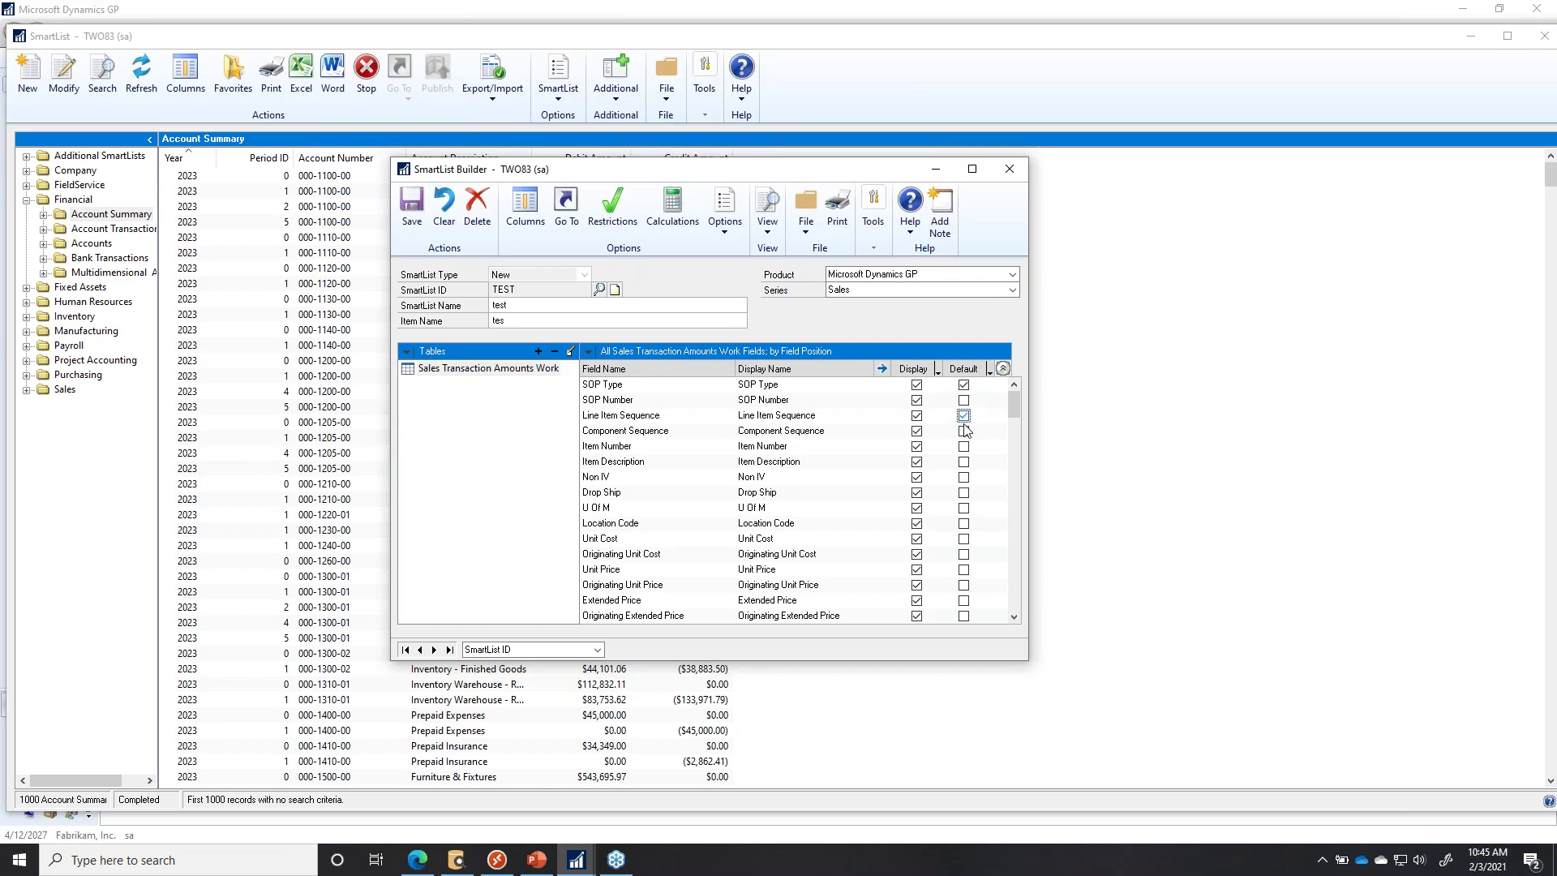
{"action": "left_click", "coordinate": [964, 477]}
{"action": "left_click", "coordinate": [963, 492]}
{"action": "left_click", "coordinate": [963, 508]}
Make it a multicompany SmartList covering Fabrikam, Inc. and One Company, and save the SmartList.
{"action": "left_click", "coordinate": [731, 232]}
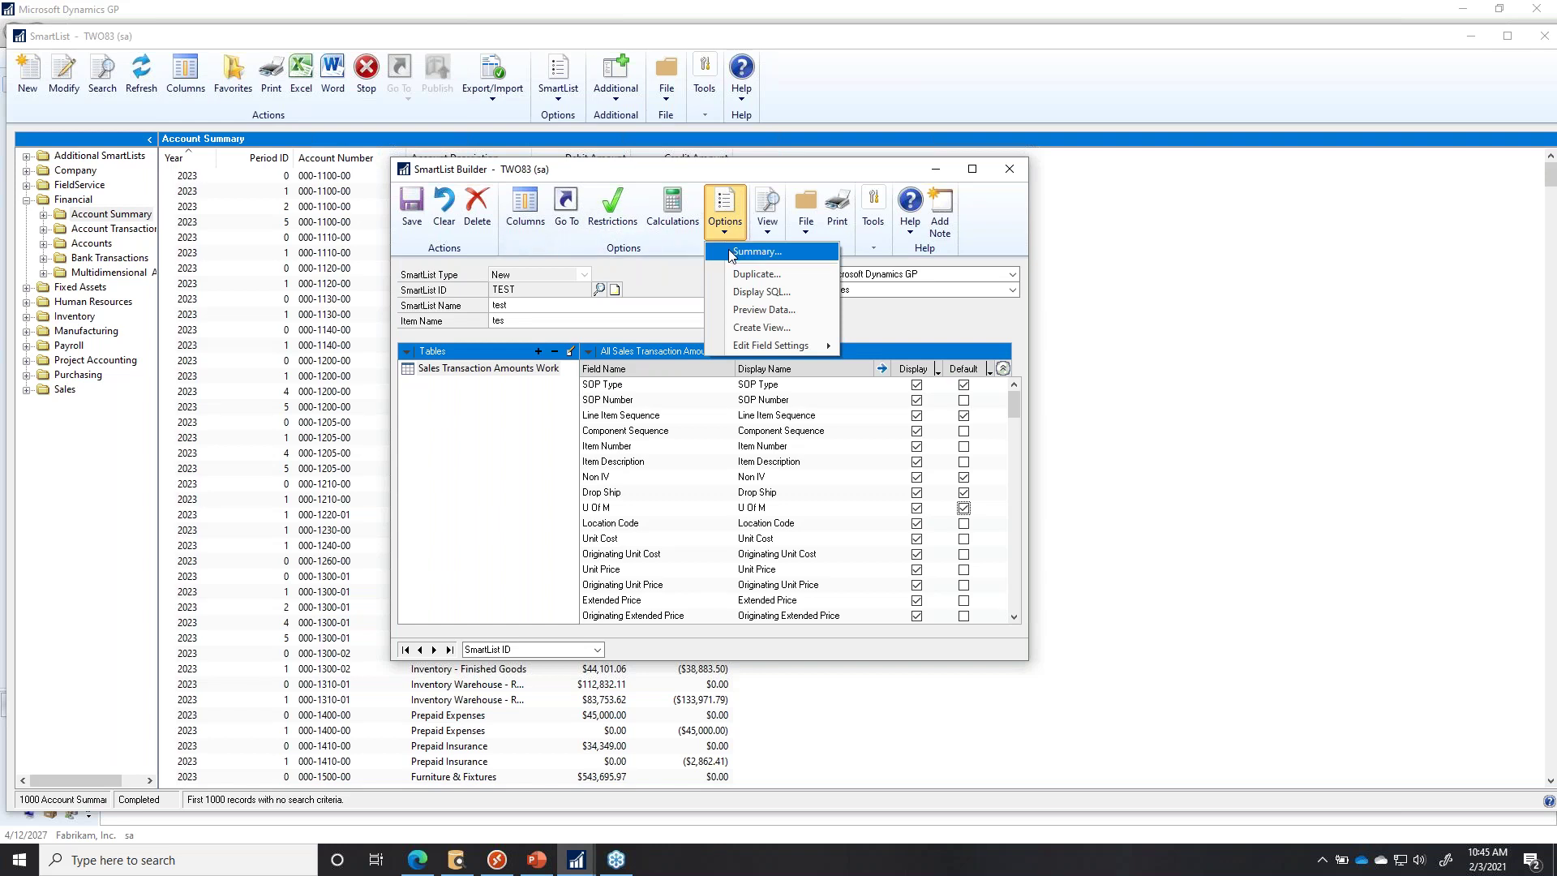
{"action": "left_click", "coordinate": [755, 253]}
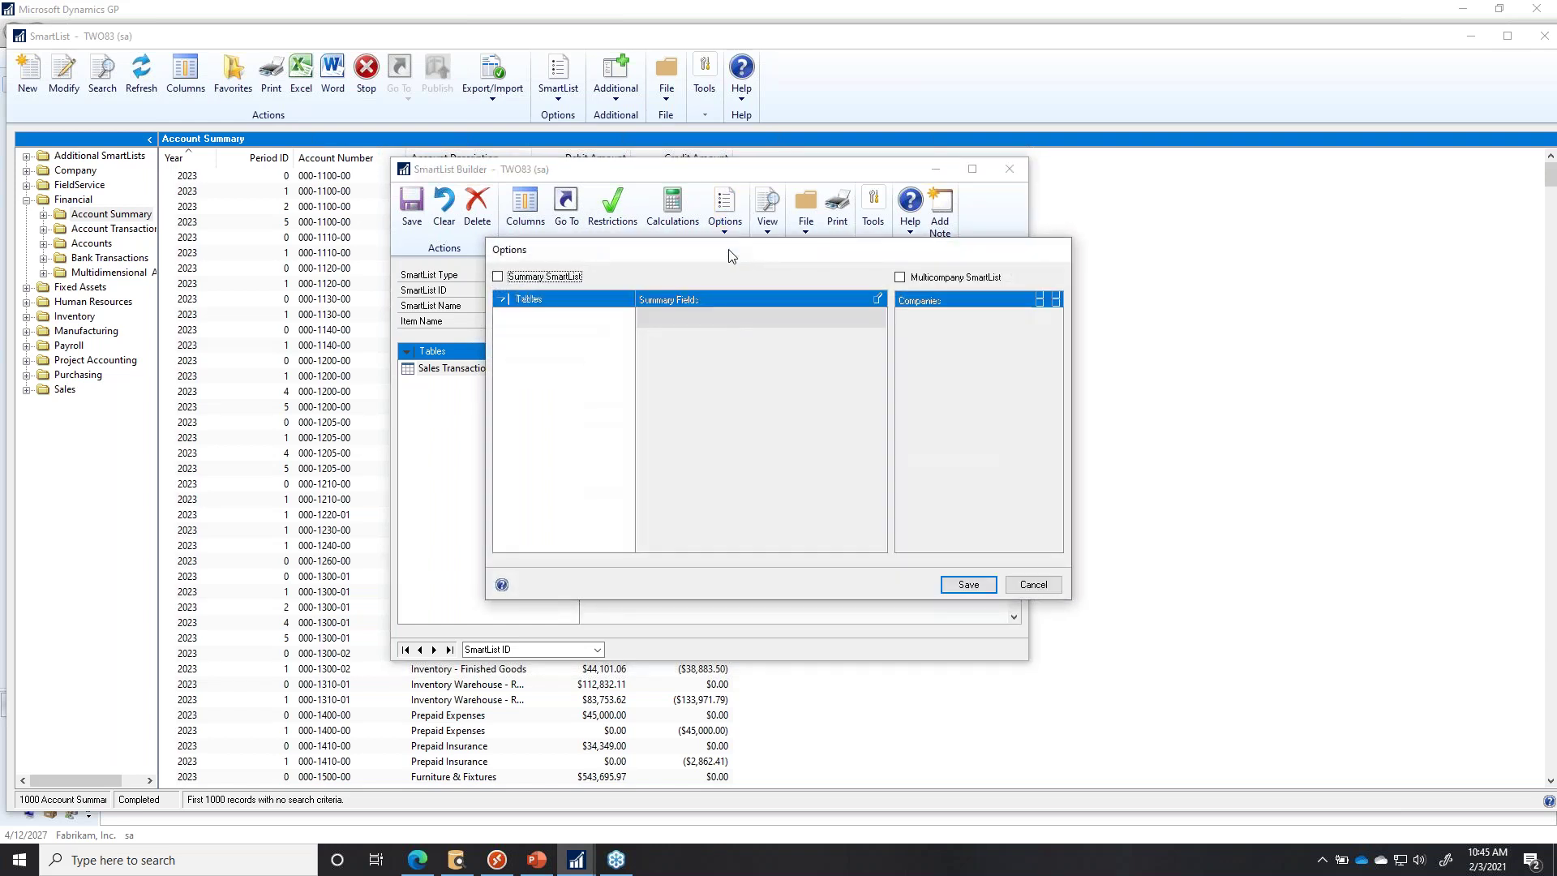
{"action": "left_click_drag", "start_coordinate": [733, 256], "coordinate": [747, 362]}
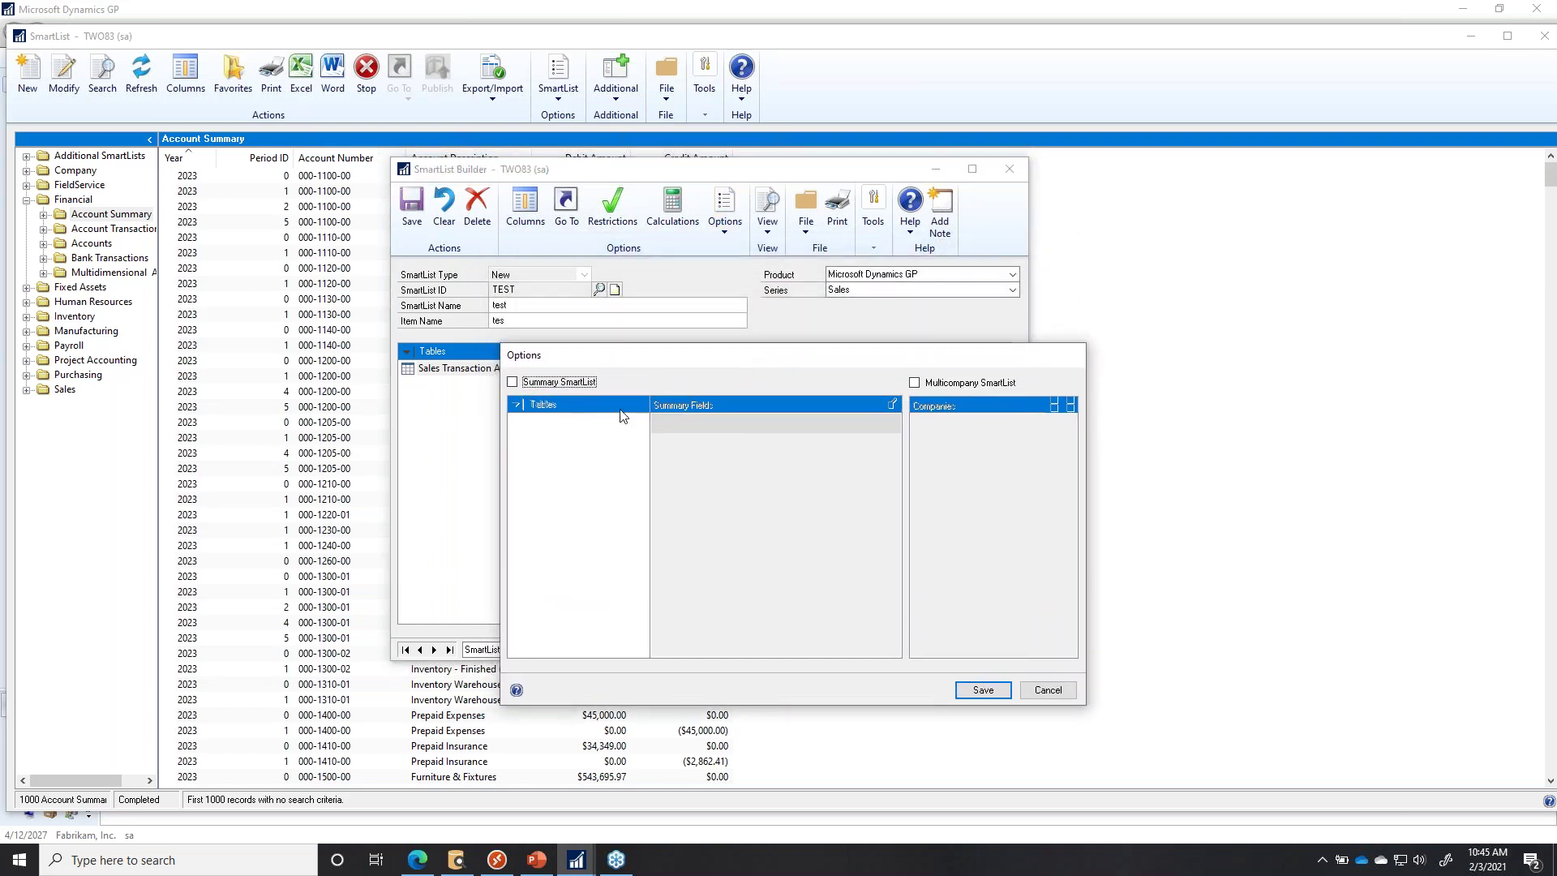
{"action": "left_click", "coordinate": [915, 383]}
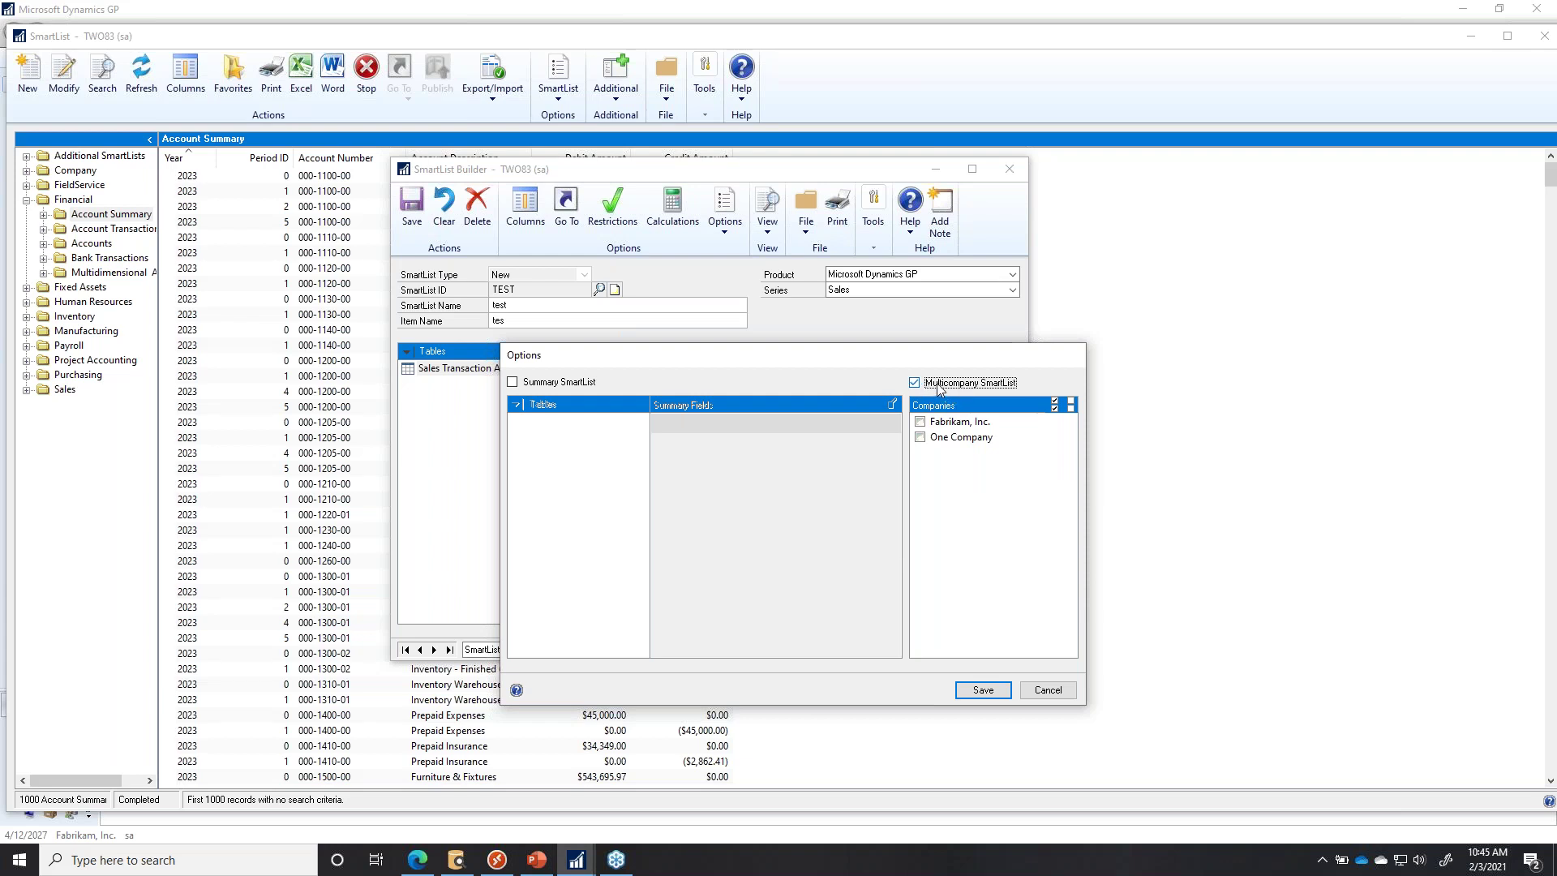
{"action": "left_click", "coordinate": [921, 422]}
{"action": "left_click", "coordinate": [920, 437]}
{"action": "left_click", "coordinate": [976, 693]}
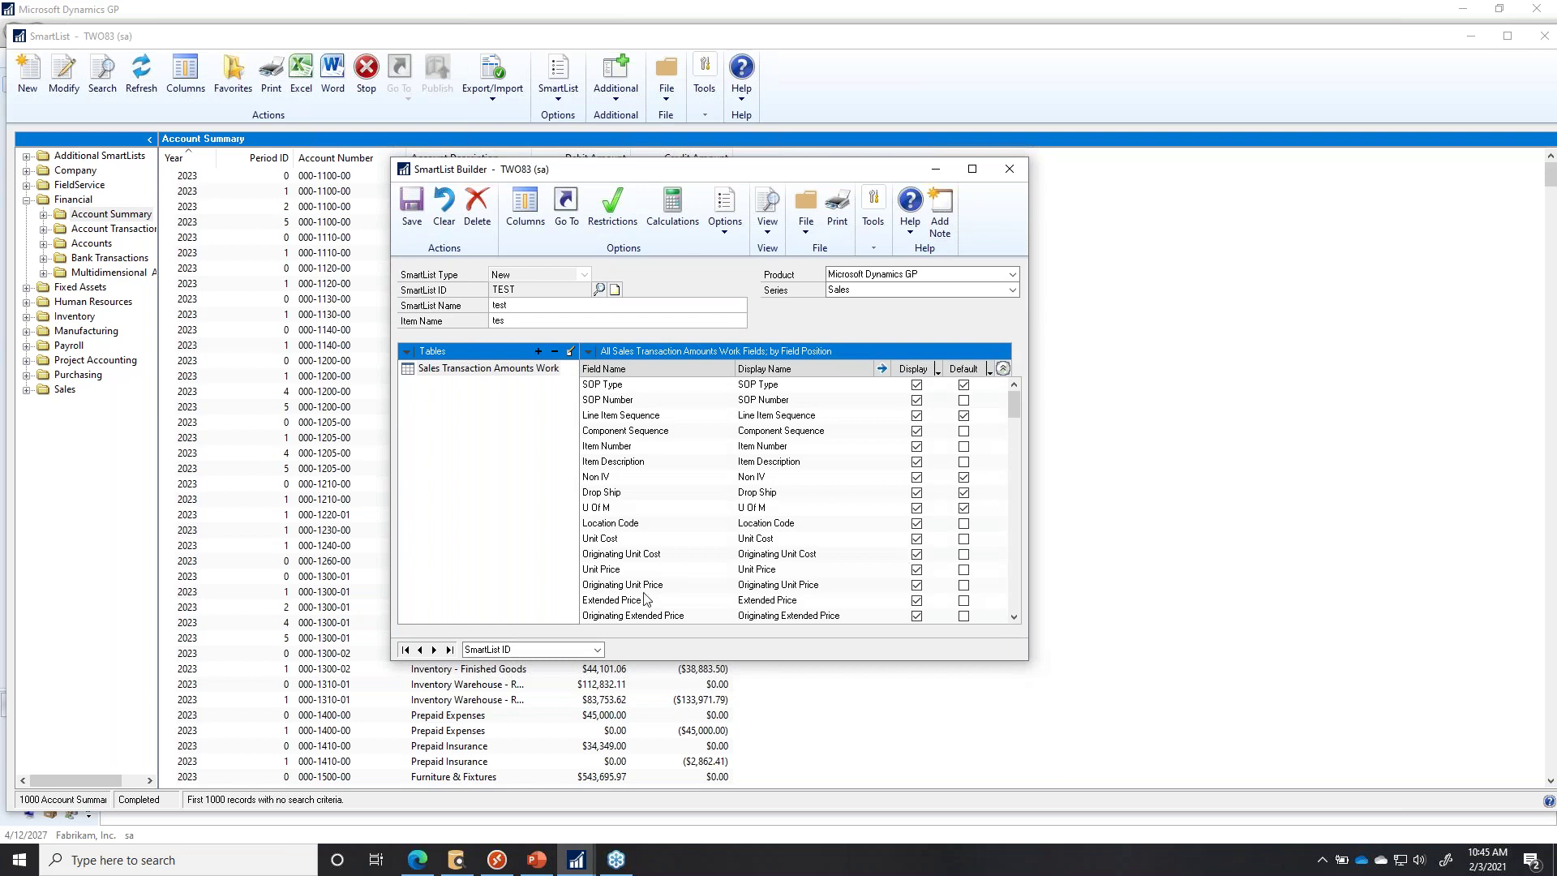
{"action": "left_click", "coordinate": [412, 207]}
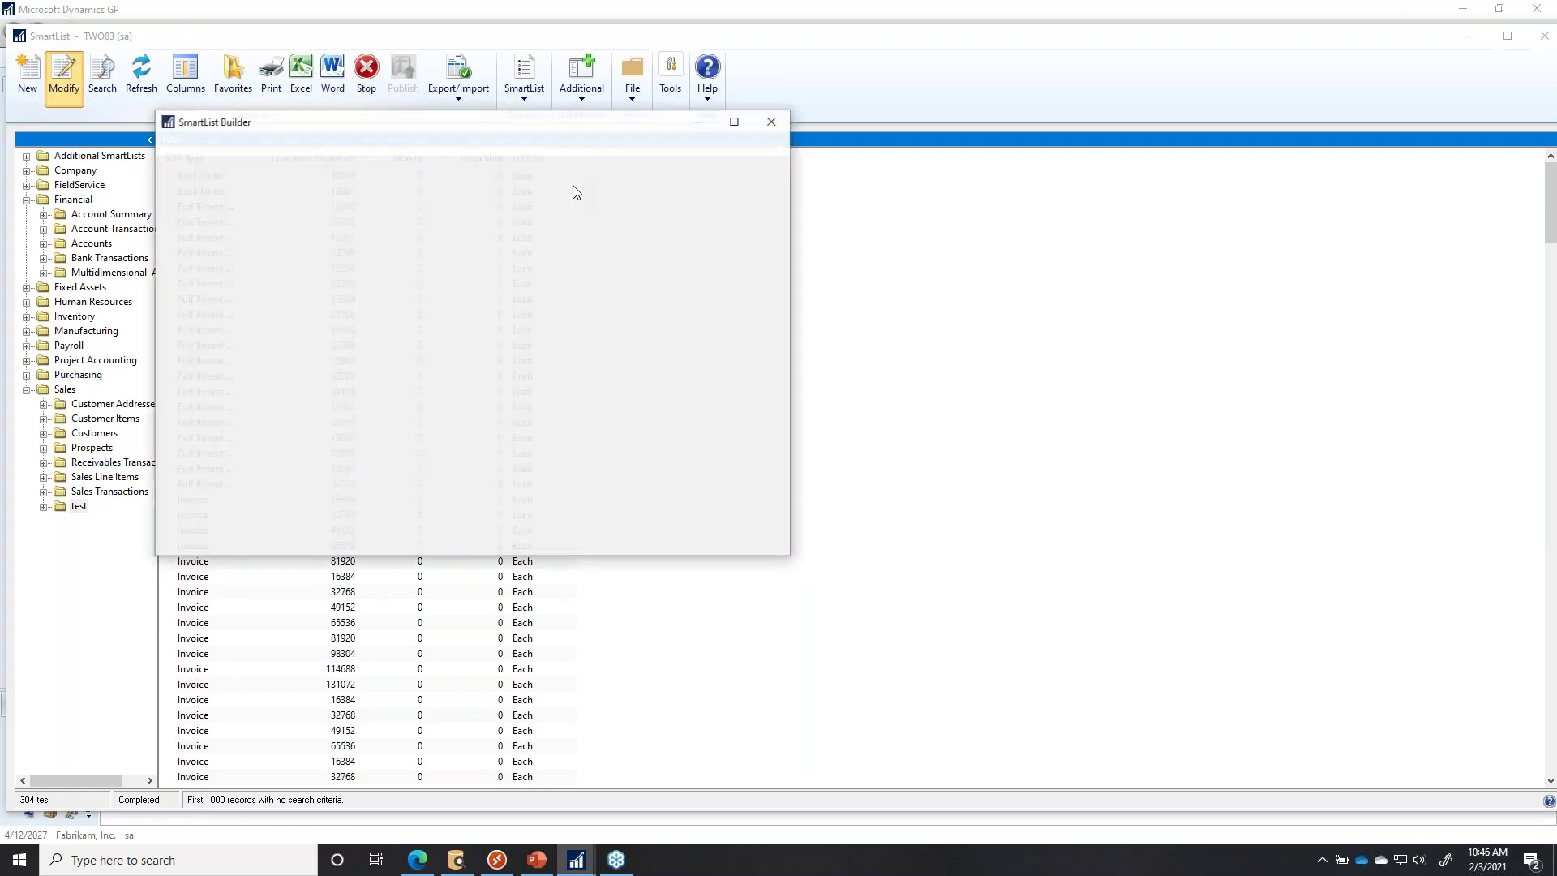
Add a String calculated field named Company to the test SmartList, using the special field <<COMPANY_NAME>> as its calculation.
{"action": "left_click", "coordinate": [433, 174]}
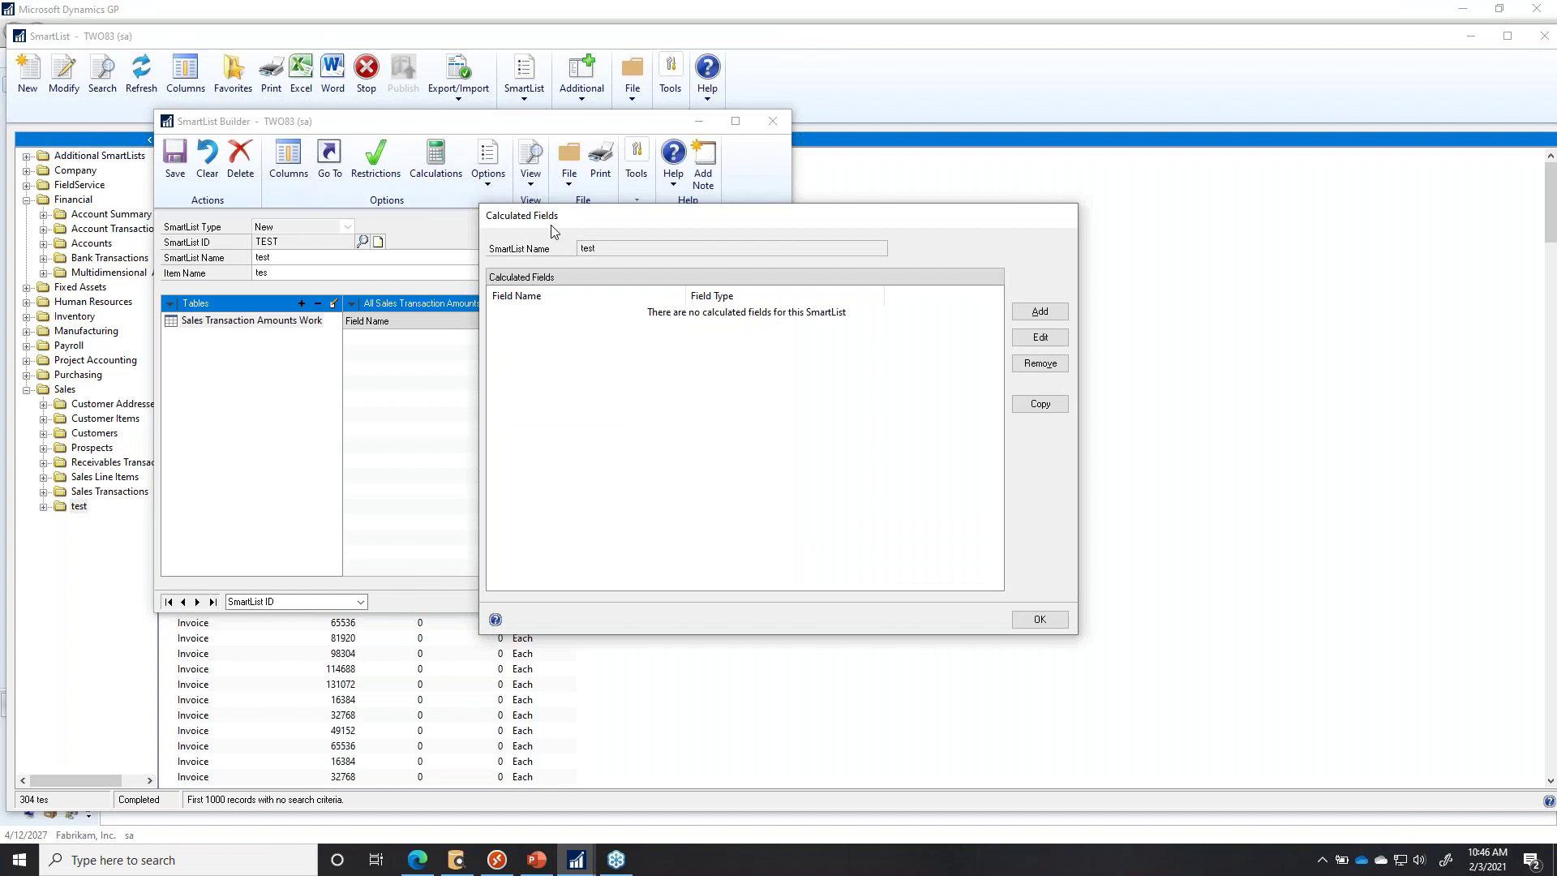
{"action": "left_click", "coordinate": [1036, 312]}
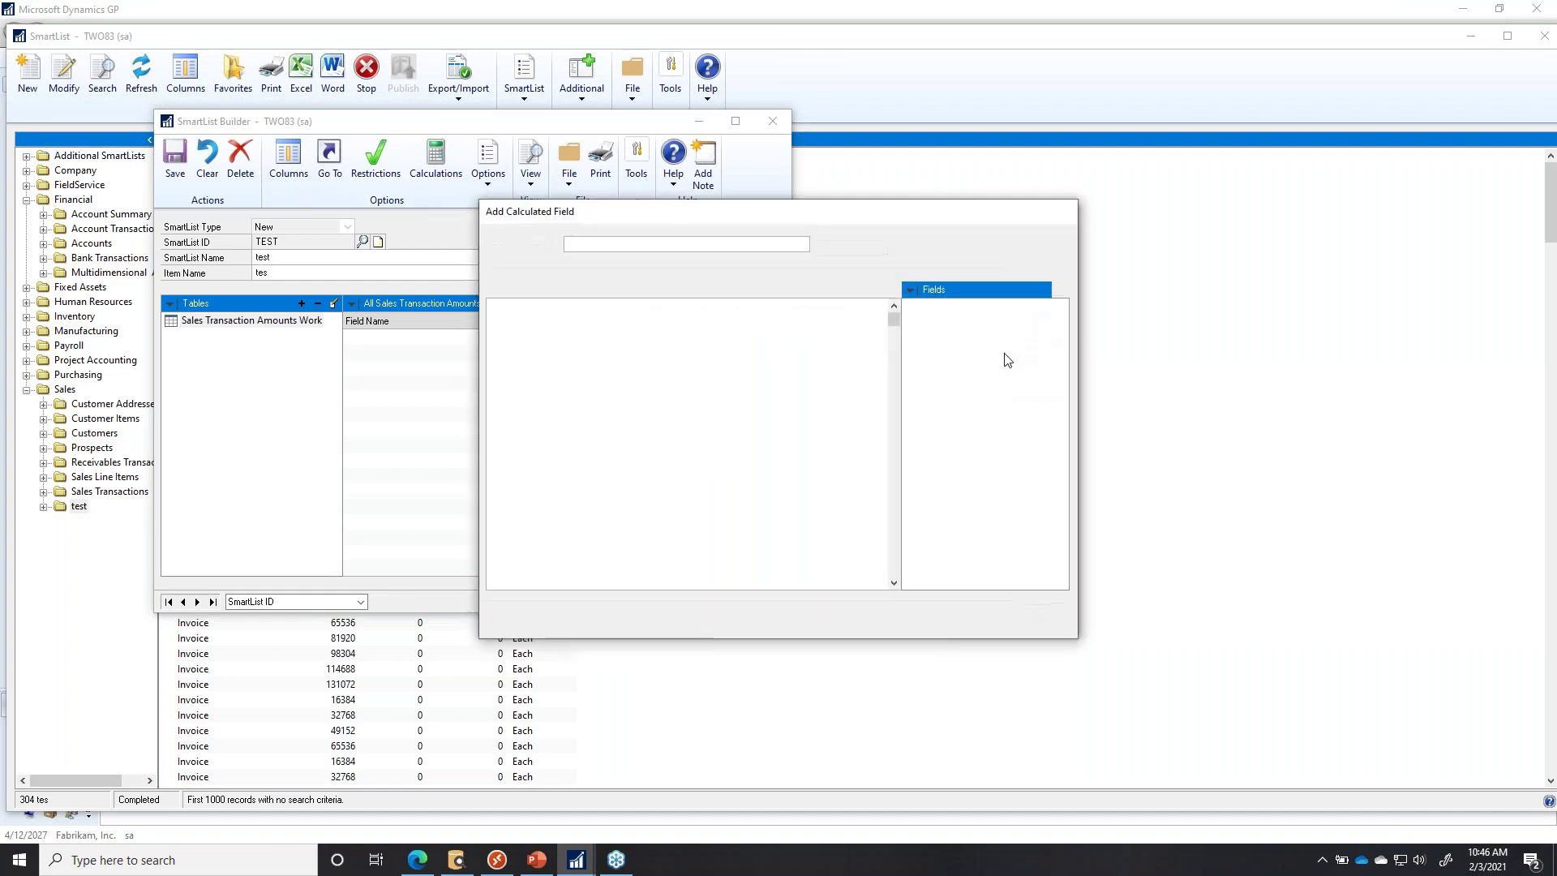
{"action": "left_click", "coordinate": [646, 246]}
{"action": "type", "text": "Company"}
{"action": "key", "text": "Tab"}
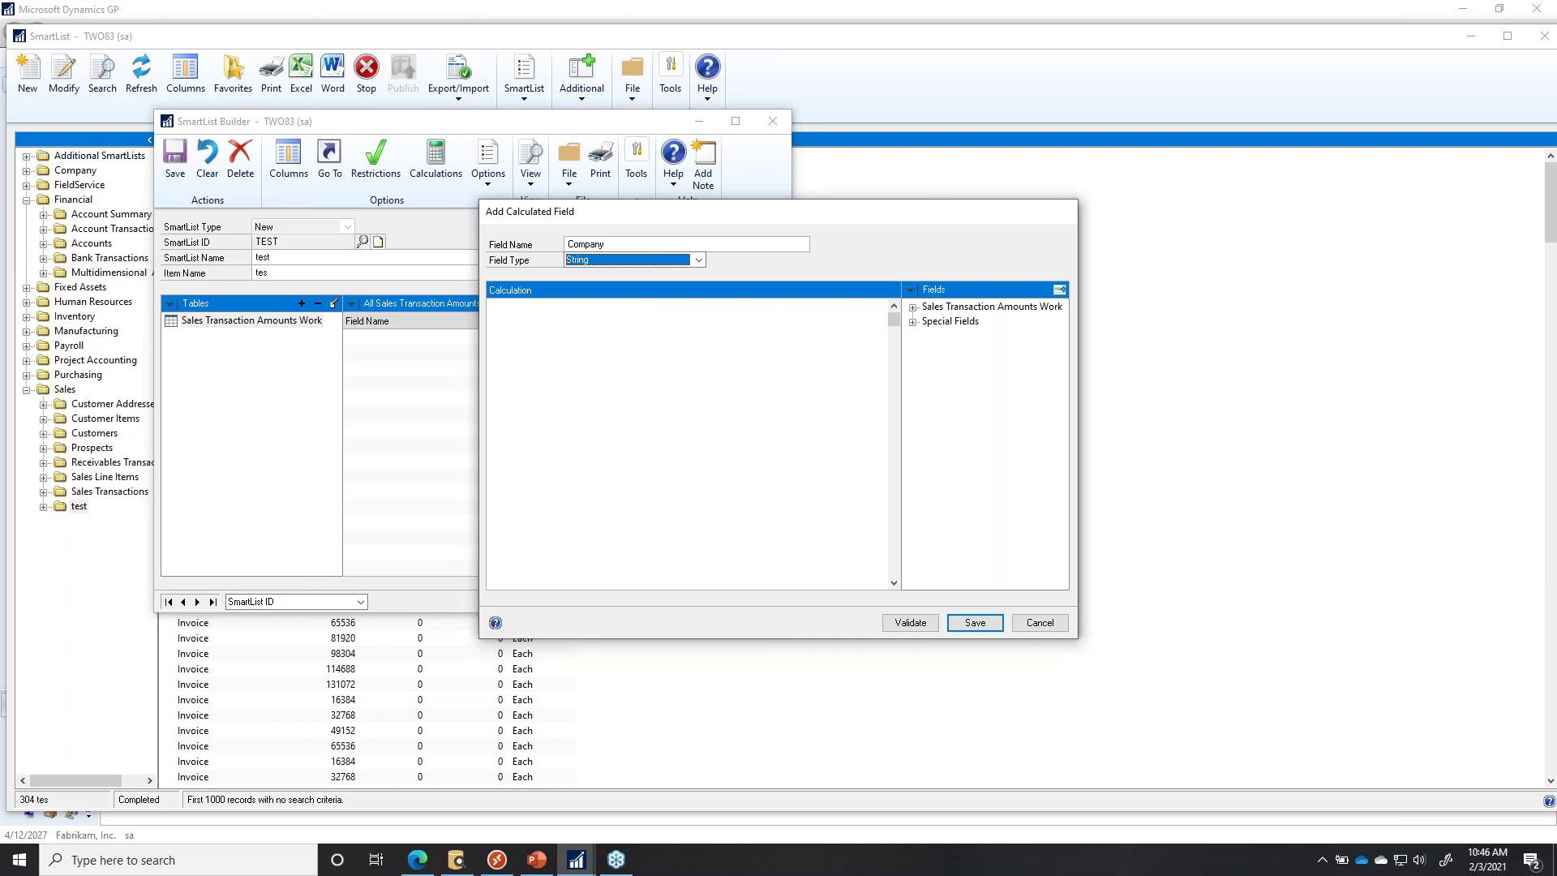
{"action": "left_click", "coordinate": [913, 322]}
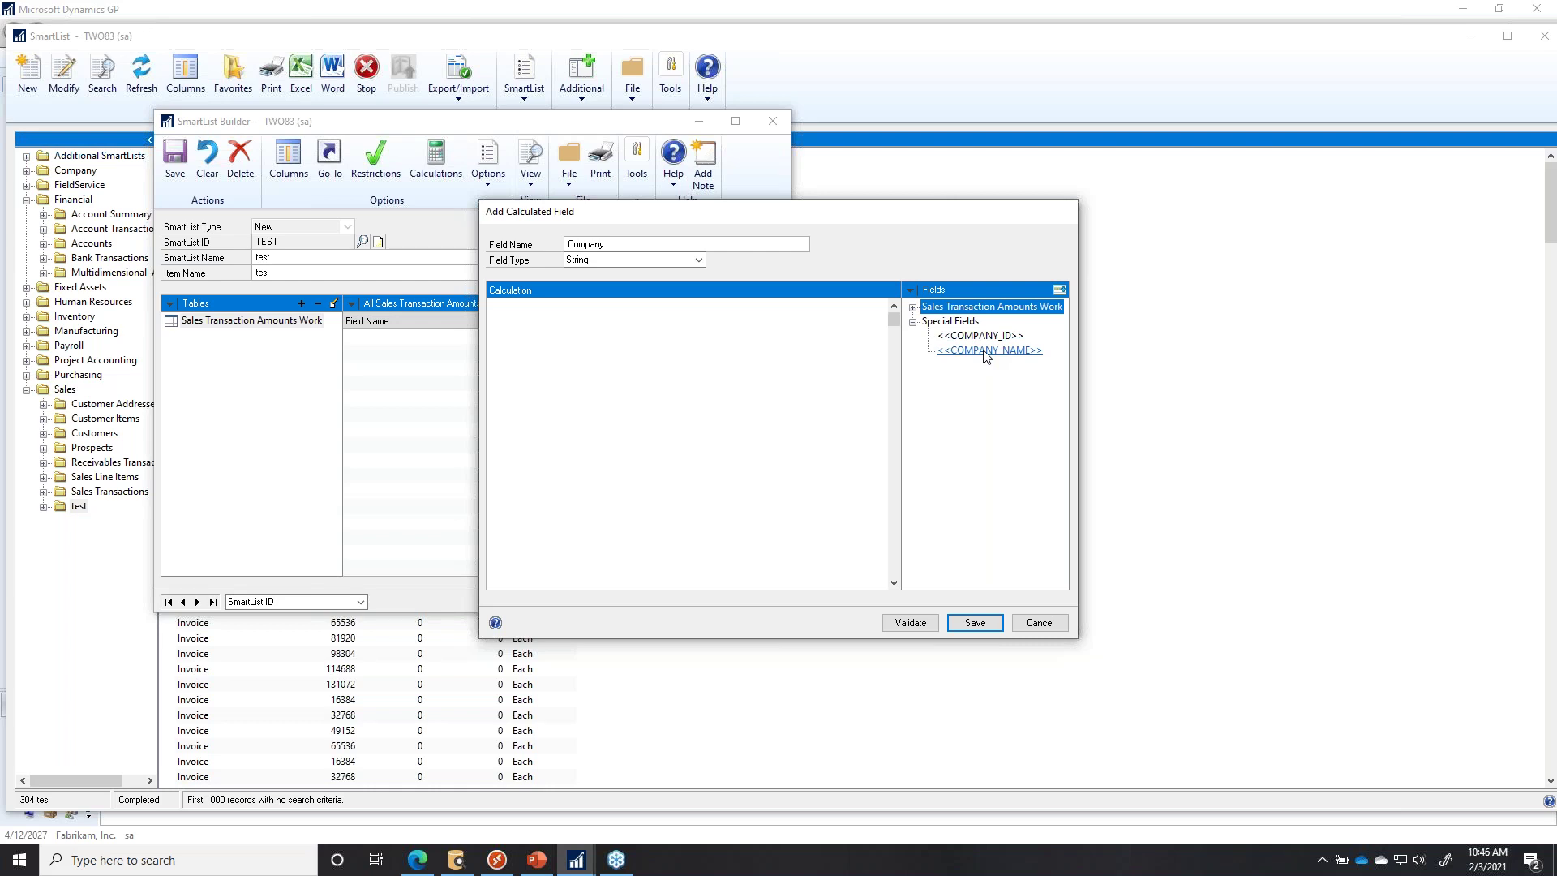
{"action": "double_click", "coordinate": [986, 352]}
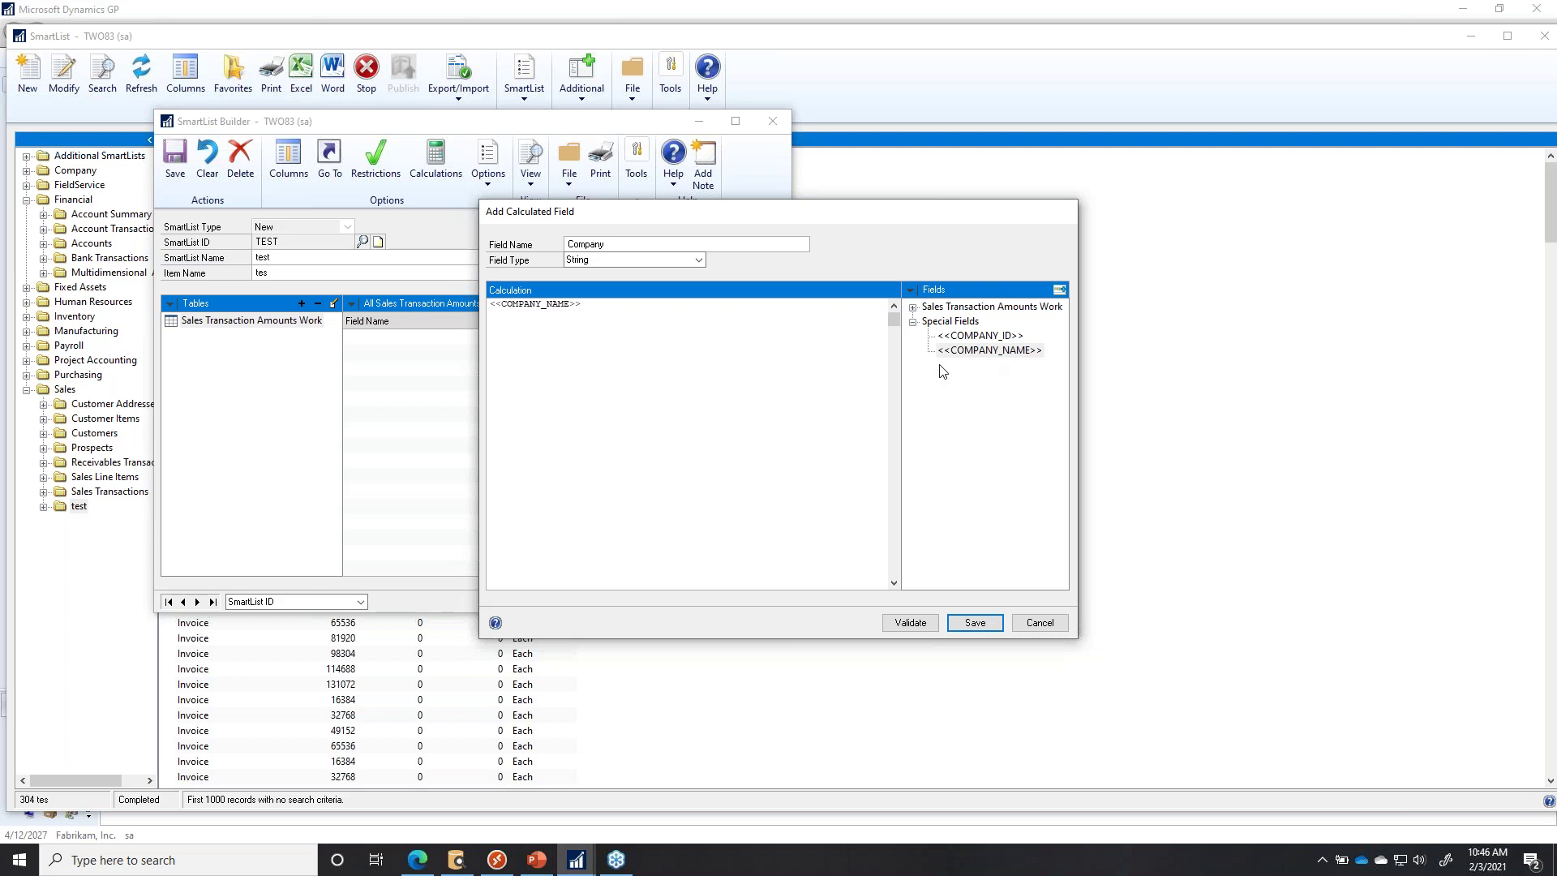
{"action": "left_click", "coordinate": [975, 624]}
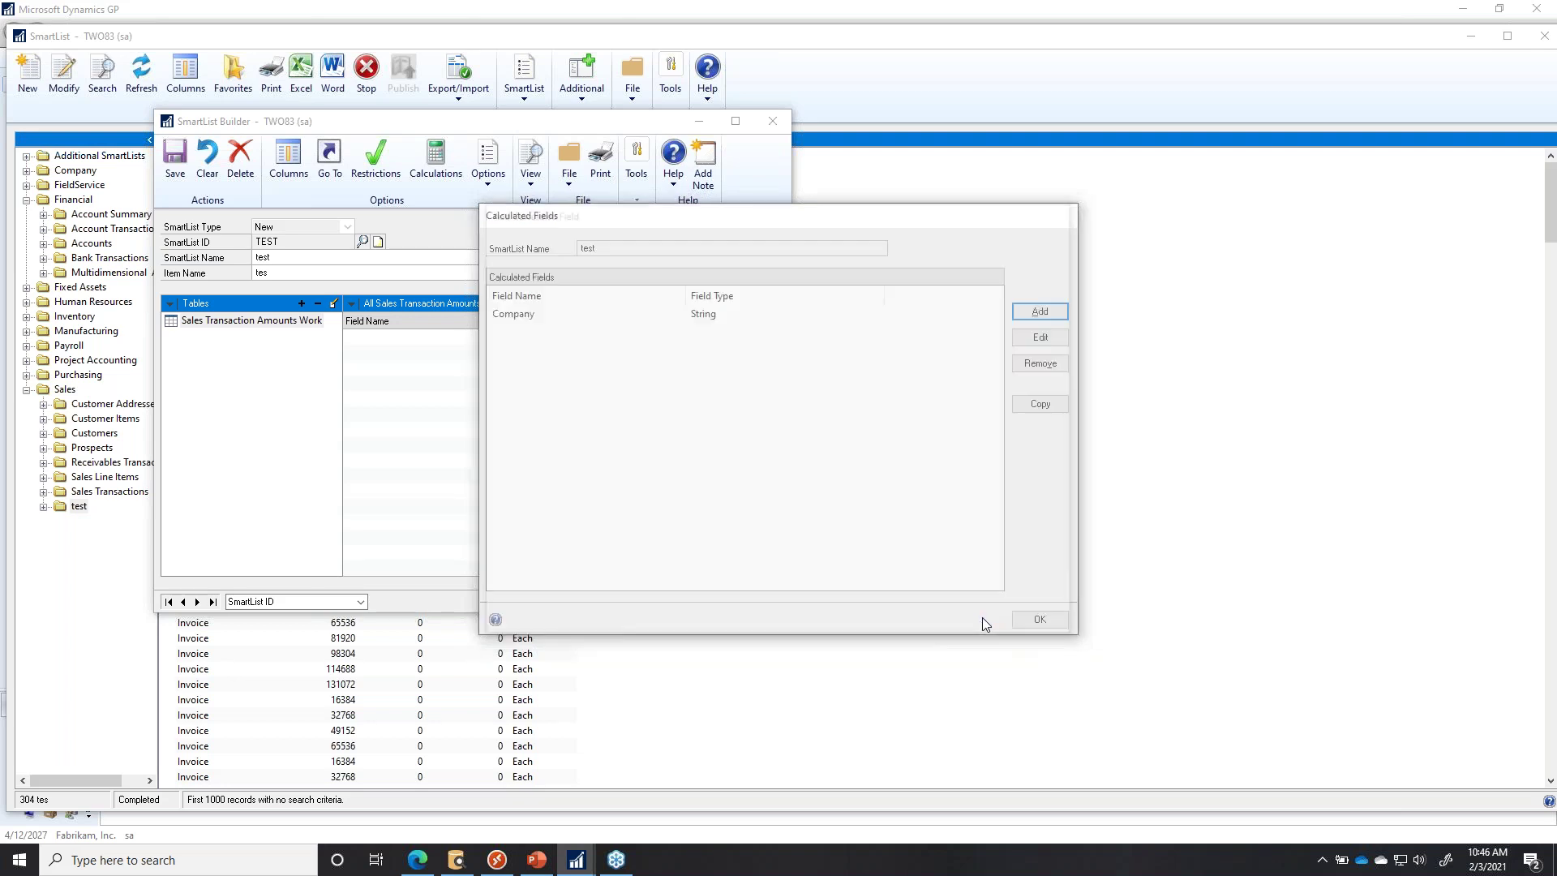
{"action": "left_click", "coordinate": [1039, 619]}
Mark the Company calculated field as a default column, accept the default column order, and save the SmartList.
{"action": "left_click", "coordinate": [218, 335]}
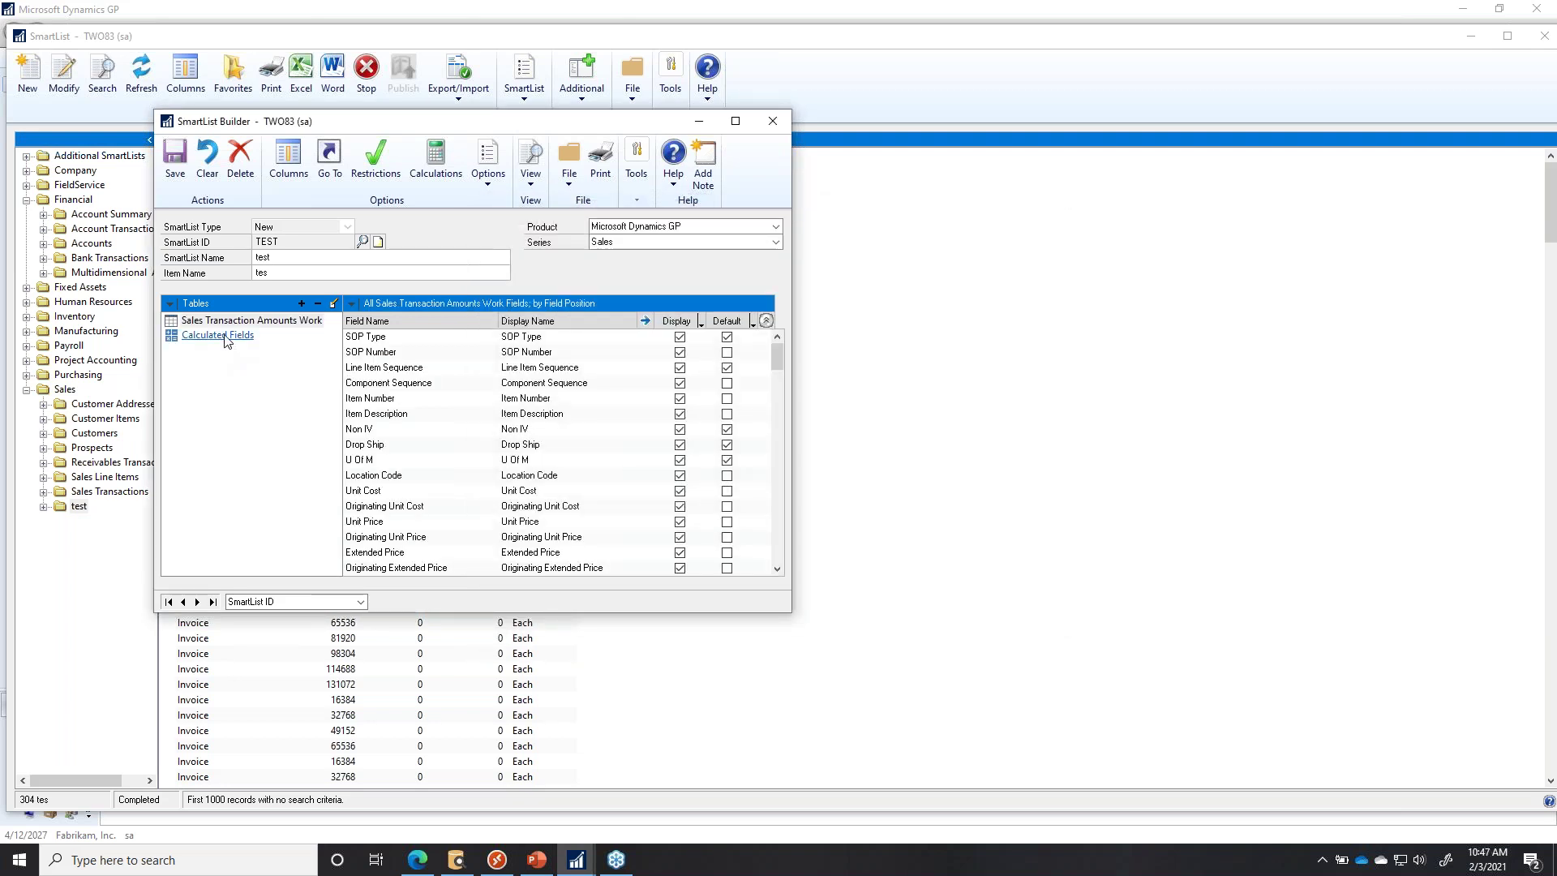
{"action": "left_click", "coordinate": [726, 337]}
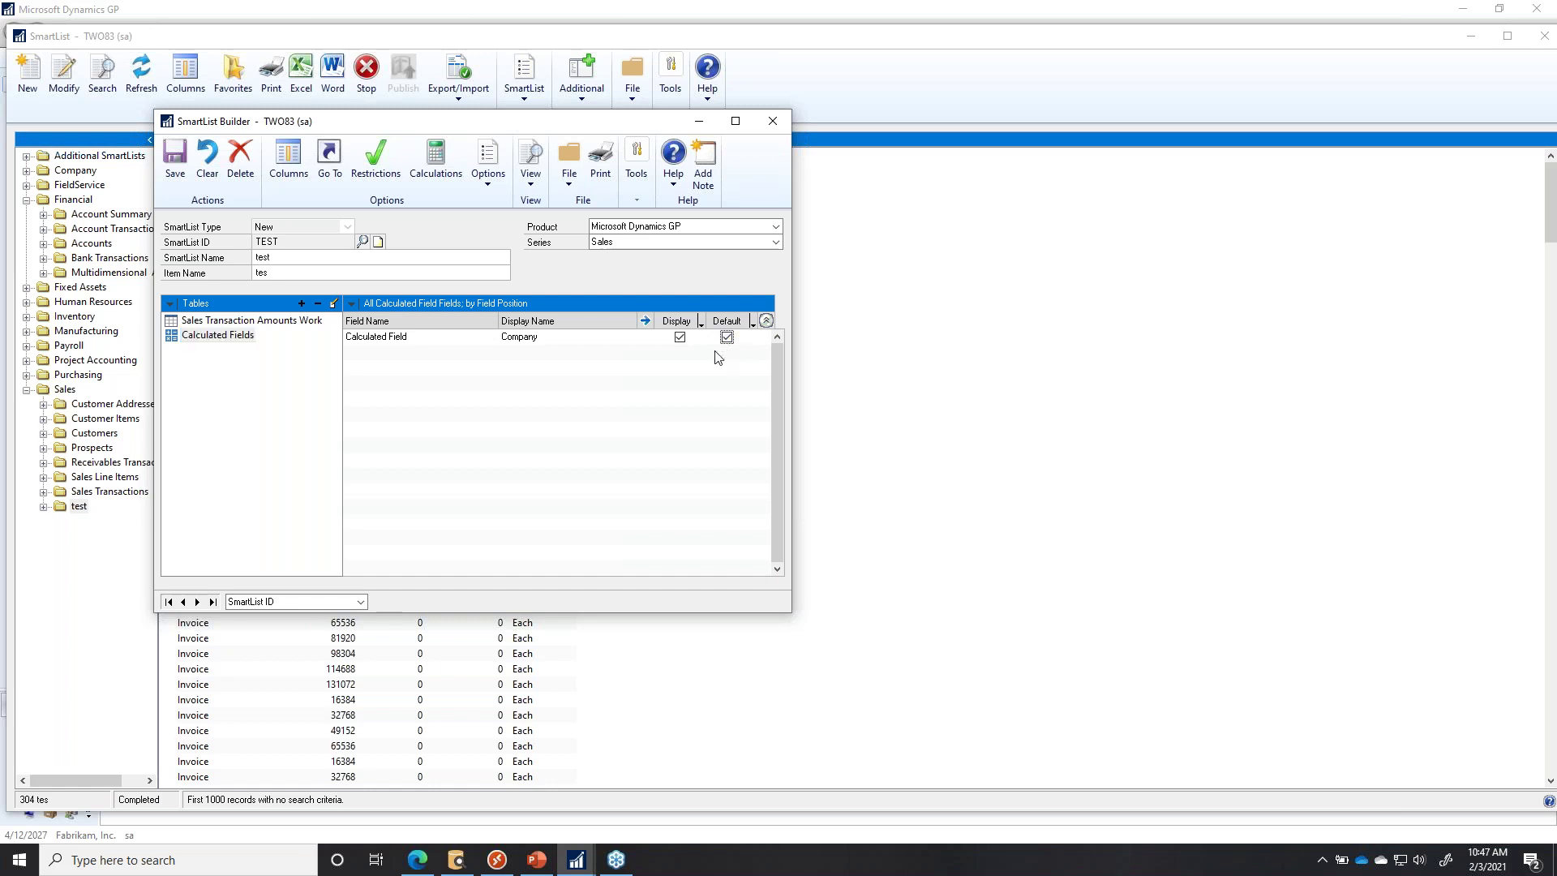
{"action": "left_click", "coordinate": [279, 178]}
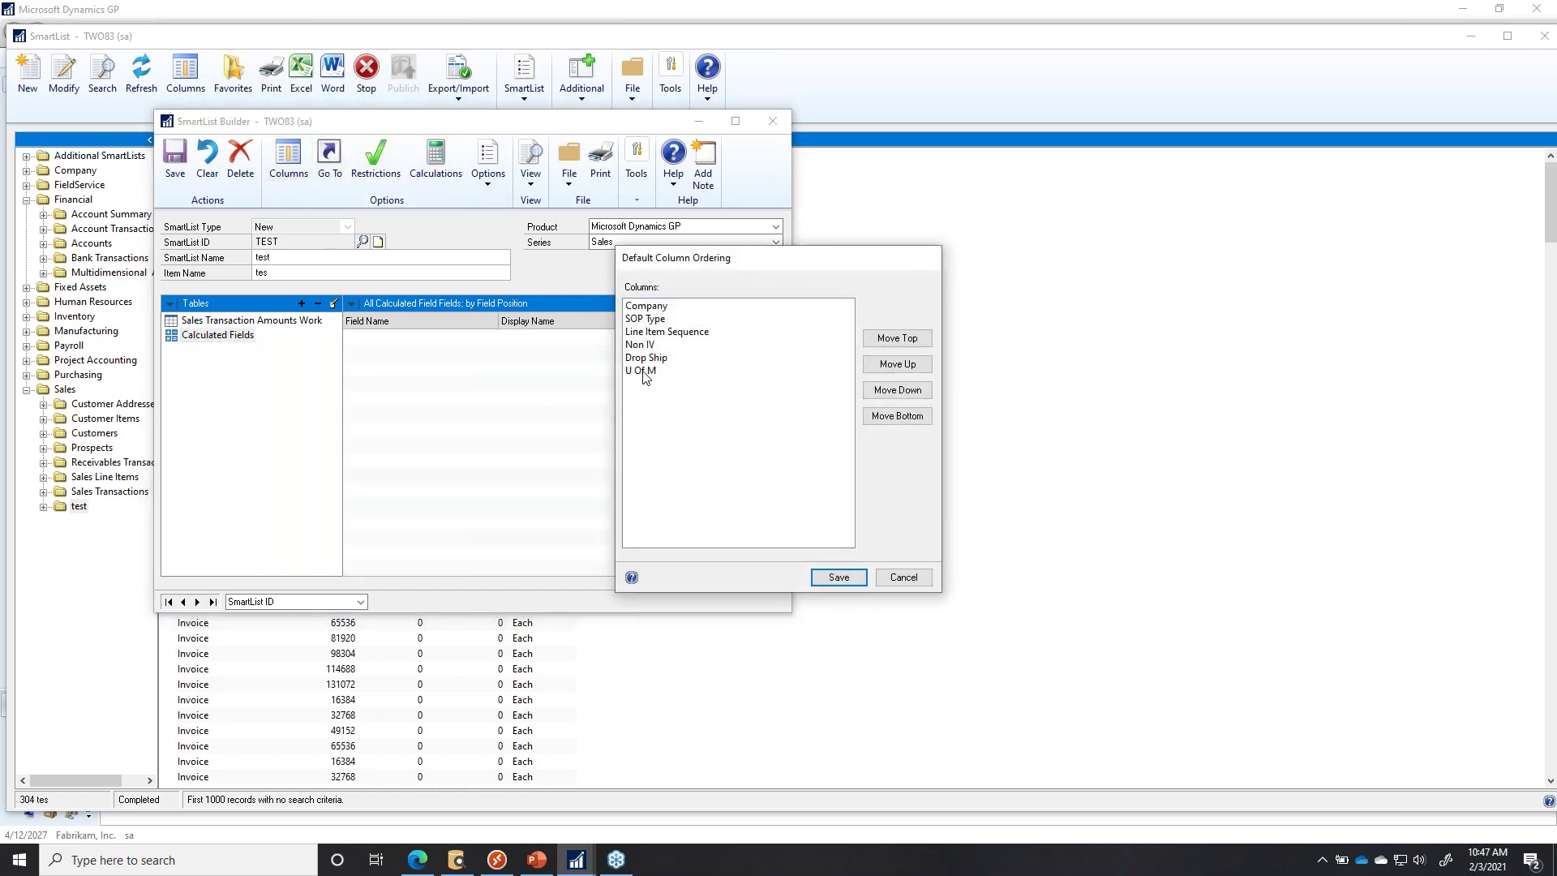
{"action": "left_click", "coordinate": [839, 578]}
{"action": "left_click", "coordinate": [179, 178]}
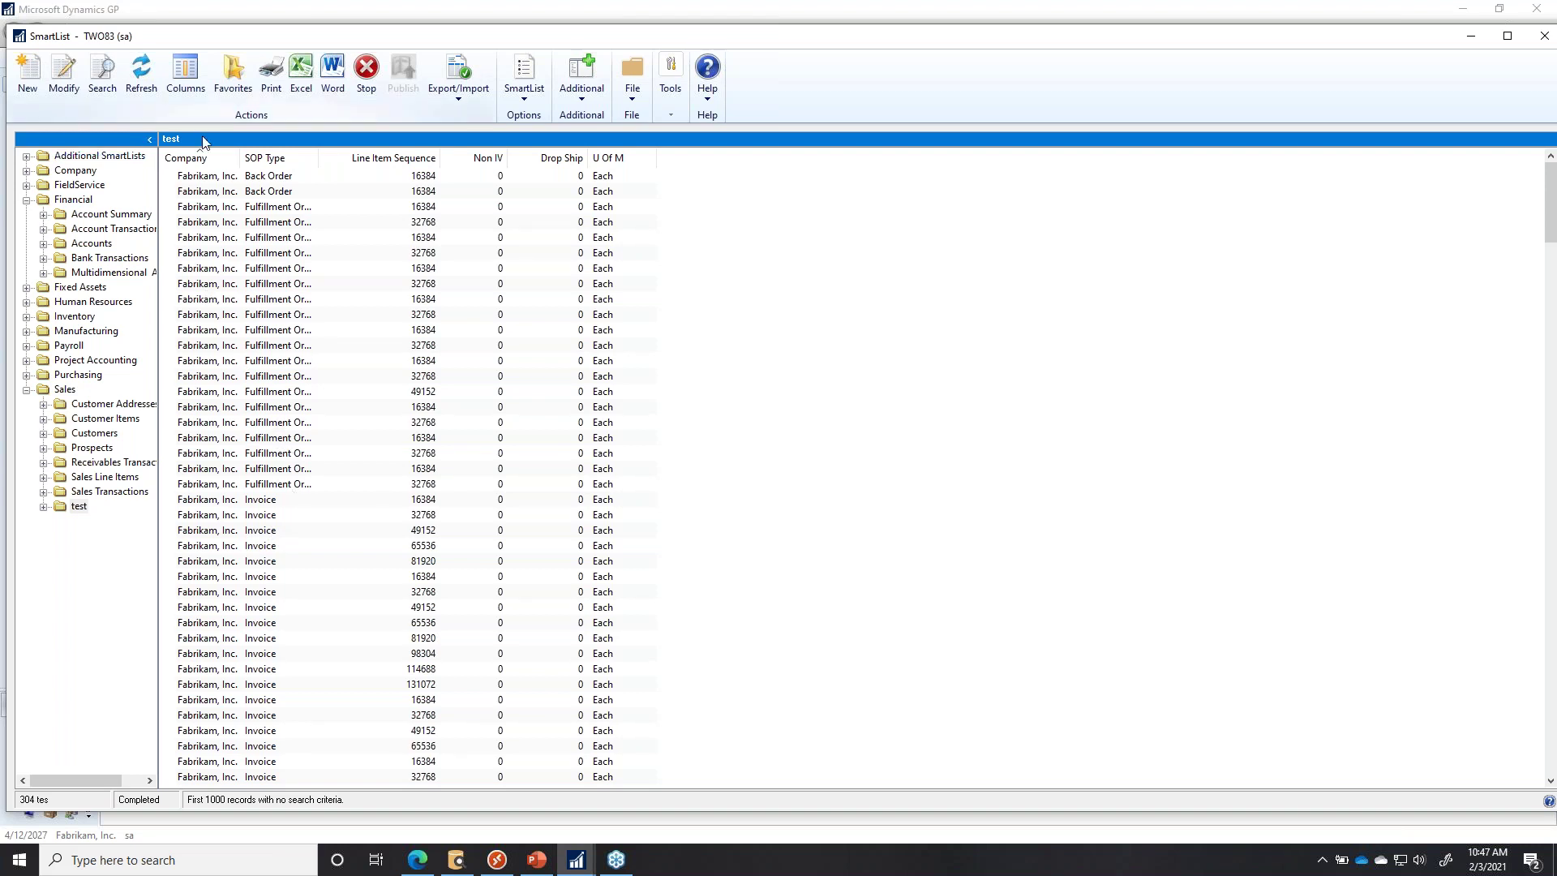
Reopen the test SmartList for modification, check the companies chosen in its multicompany options, and leave the options without saving.
{"action": "left_click", "coordinate": [77, 76]}
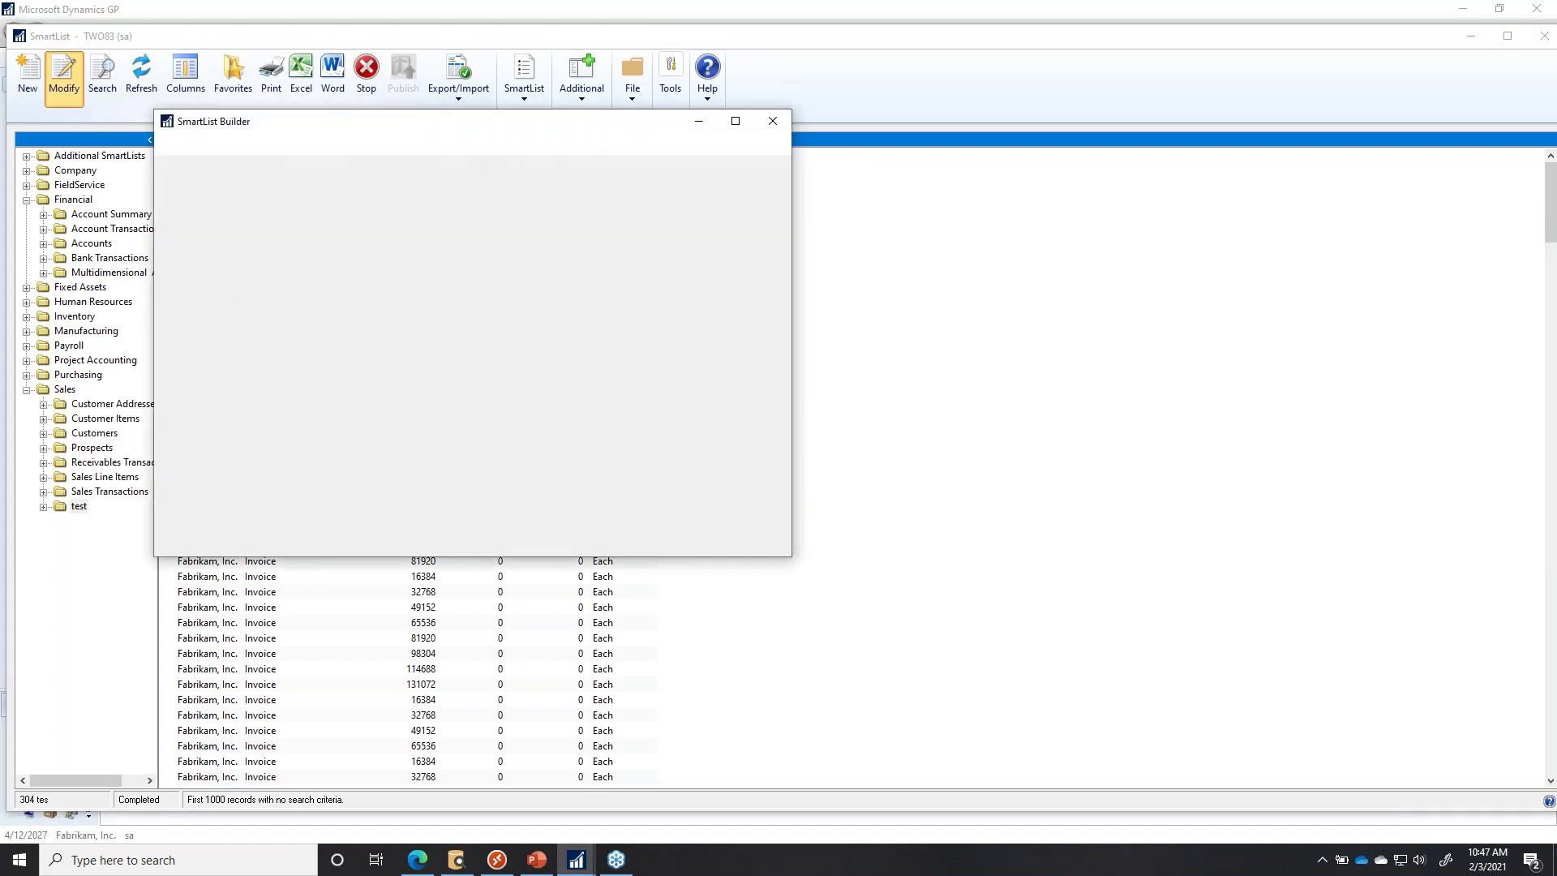
{"action": "left_click", "coordinate": [485, 182]}
{"action": "left_click", "coordinate": [519, 204]}
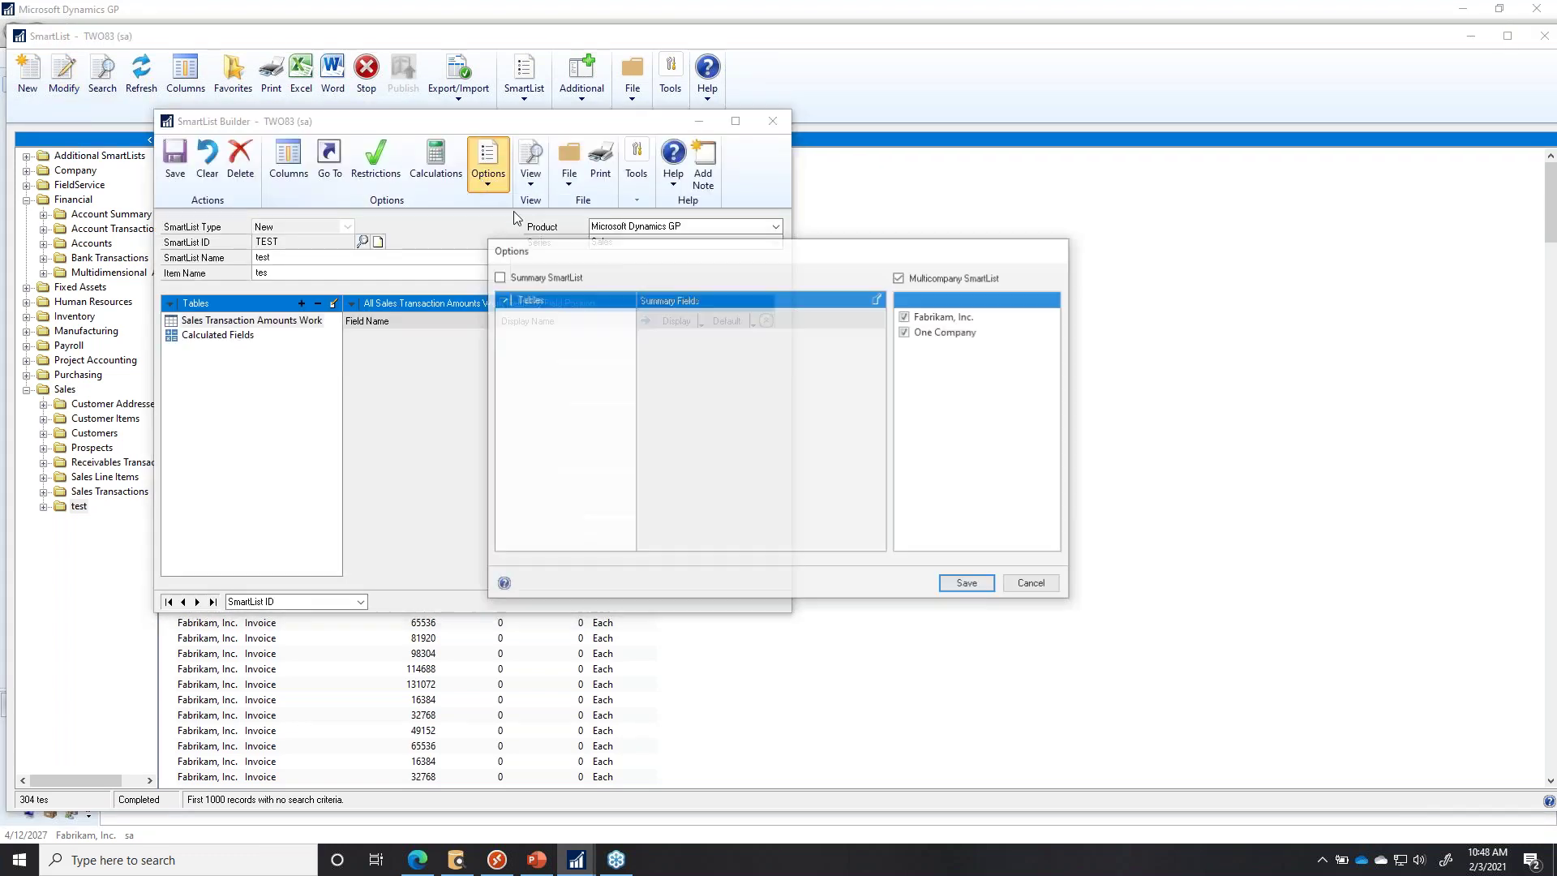
{"action": "left_click_drag", "start_coordinate": [547, 129], "coordinate": [1006, 127]}
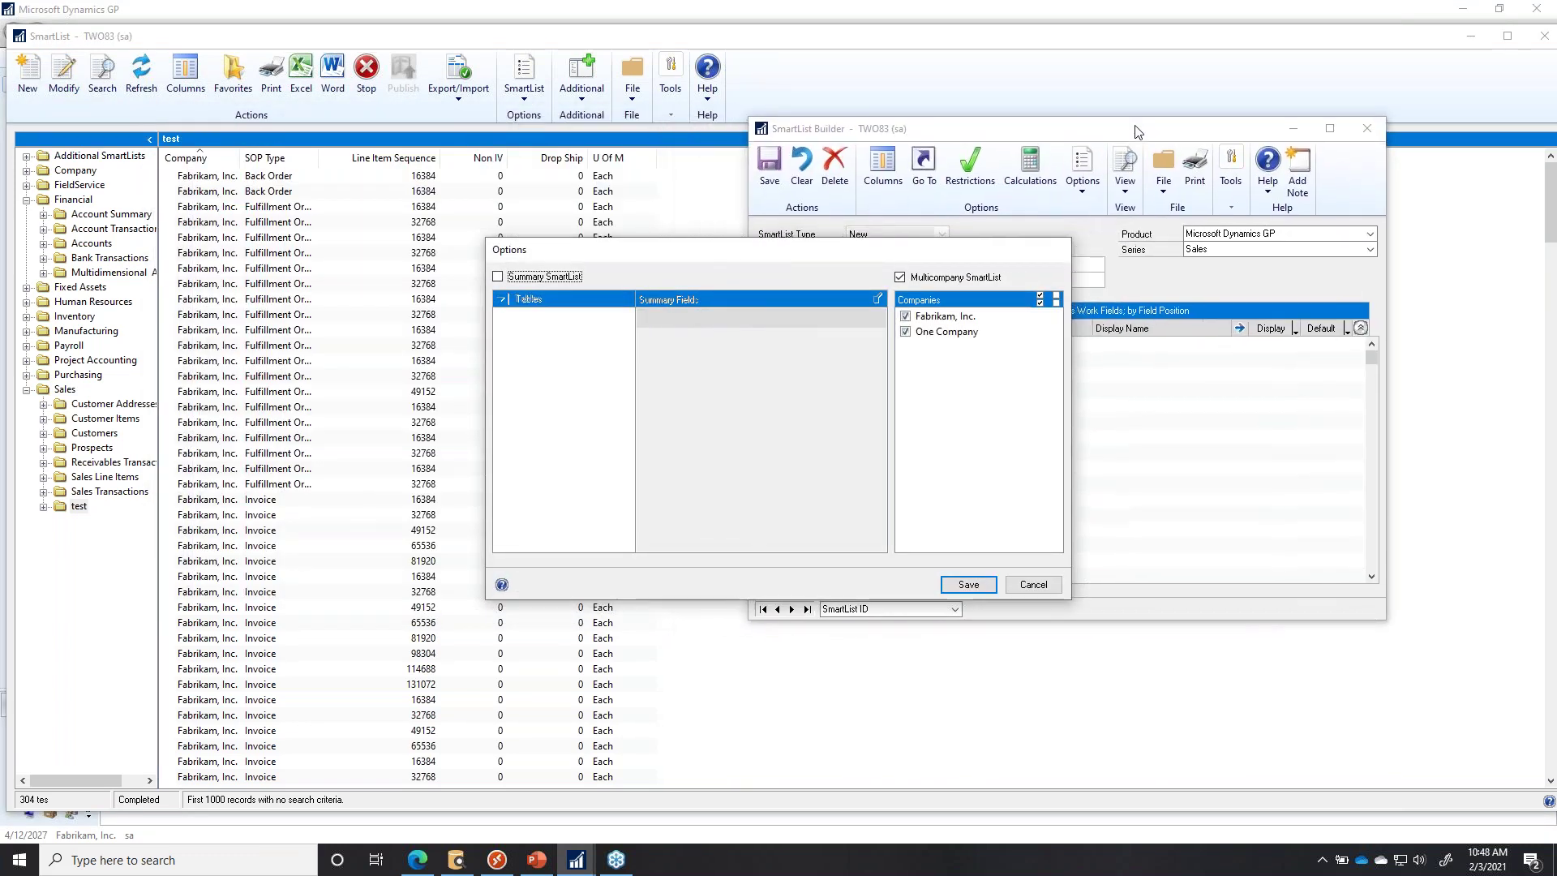
{"action": "left_click_drag", "start_coordinate": [729, 261], "coordinate": [963, 492]}
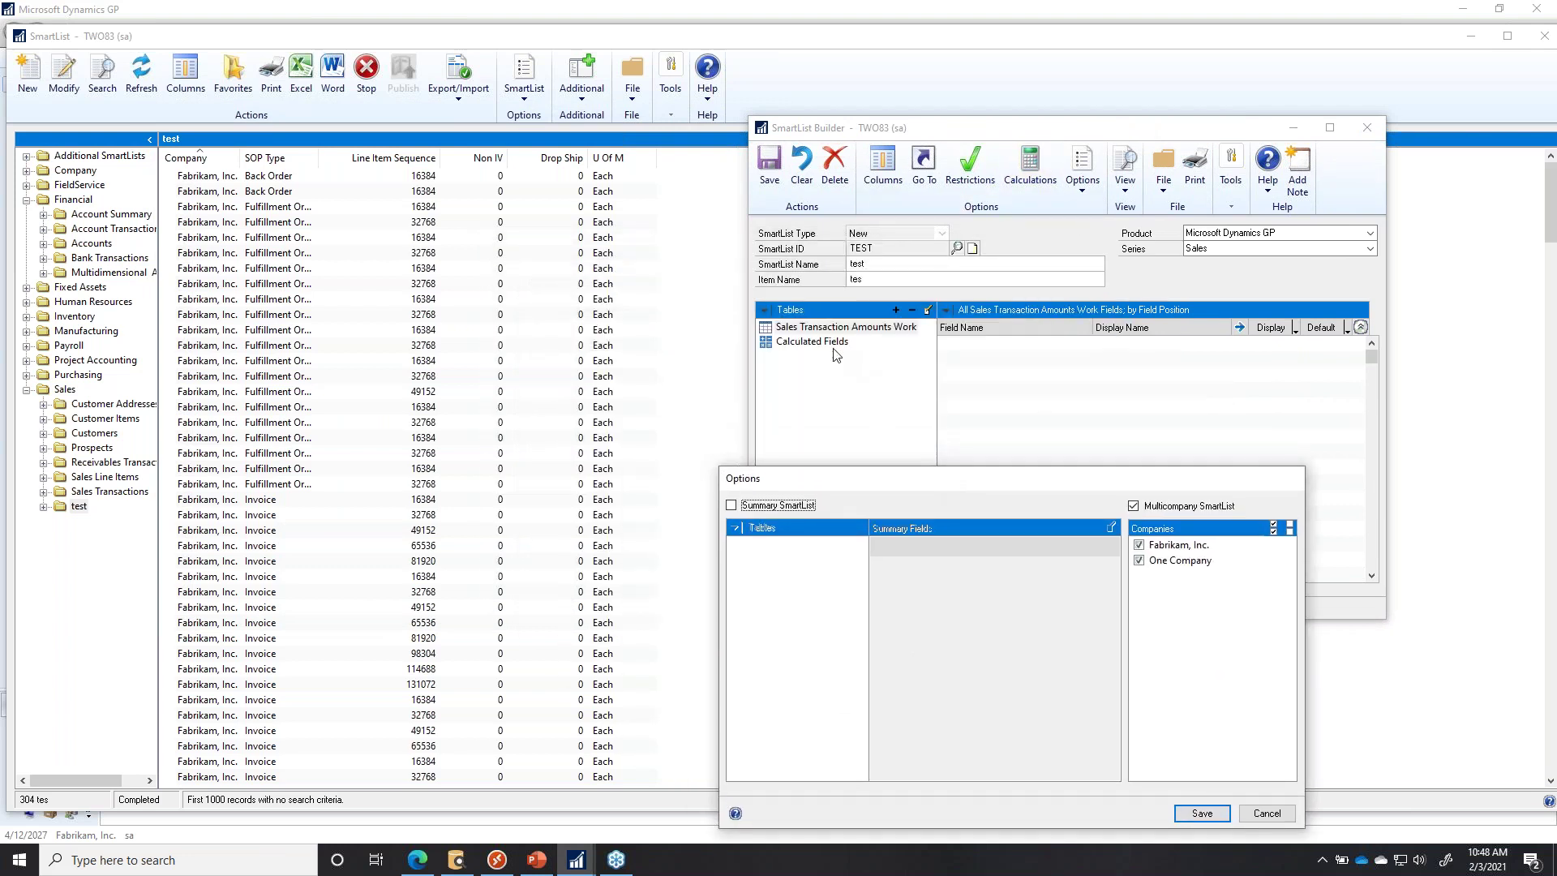
{"action": "left_click", "coordinate": [1267, 815]}
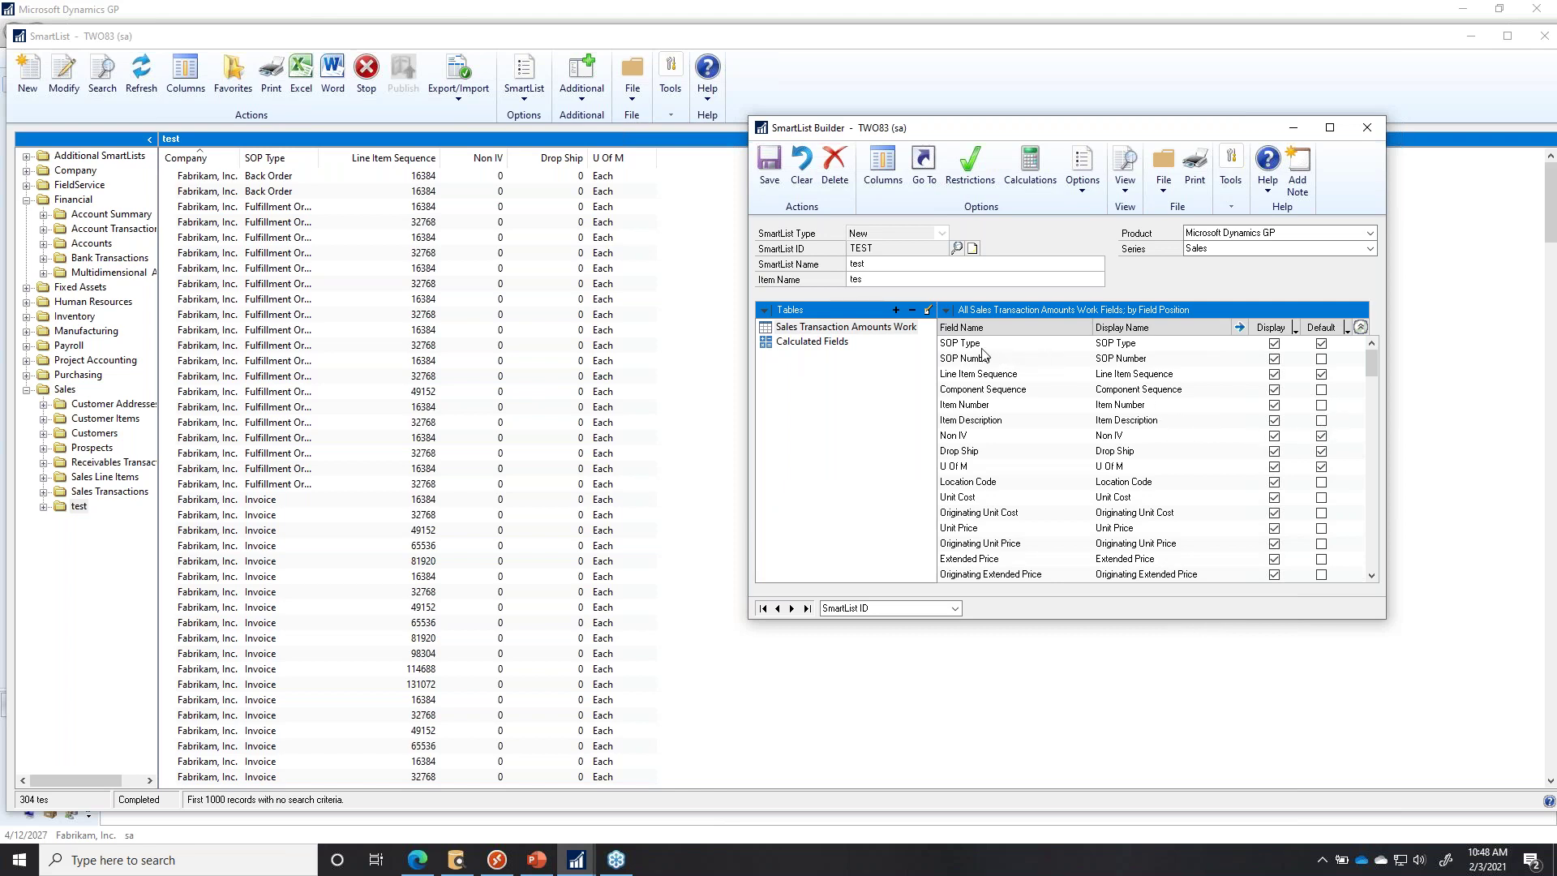
Sort the Sales Transaction Amounts Work field list by Display Name.
{"action": "left_click", "coordinate": [949, 315]}
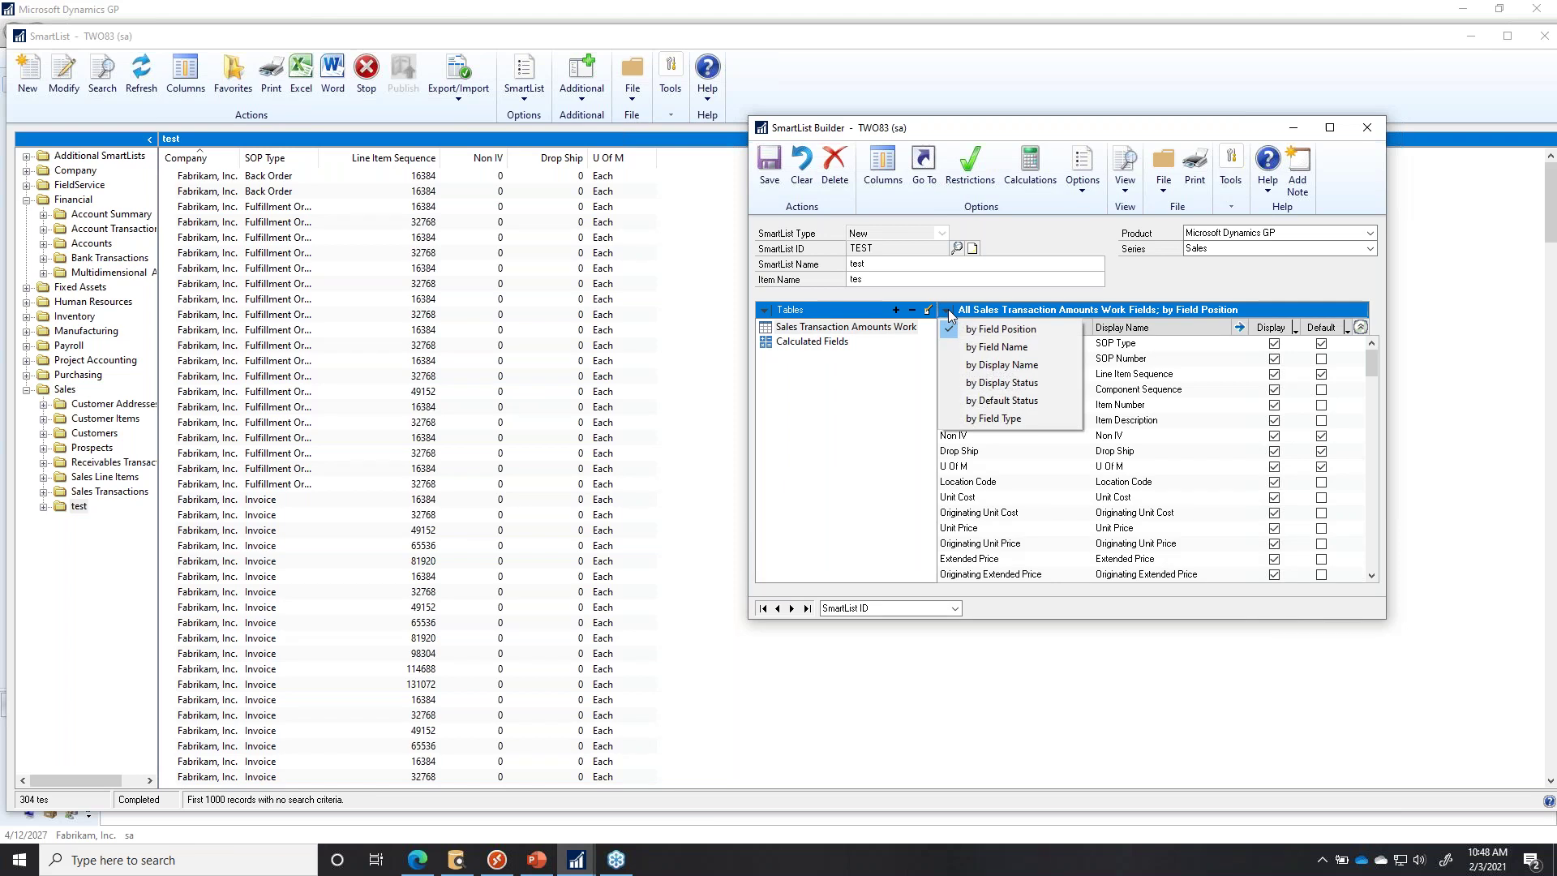
{"action": "left_click", "coordinate": [1006, 365]}
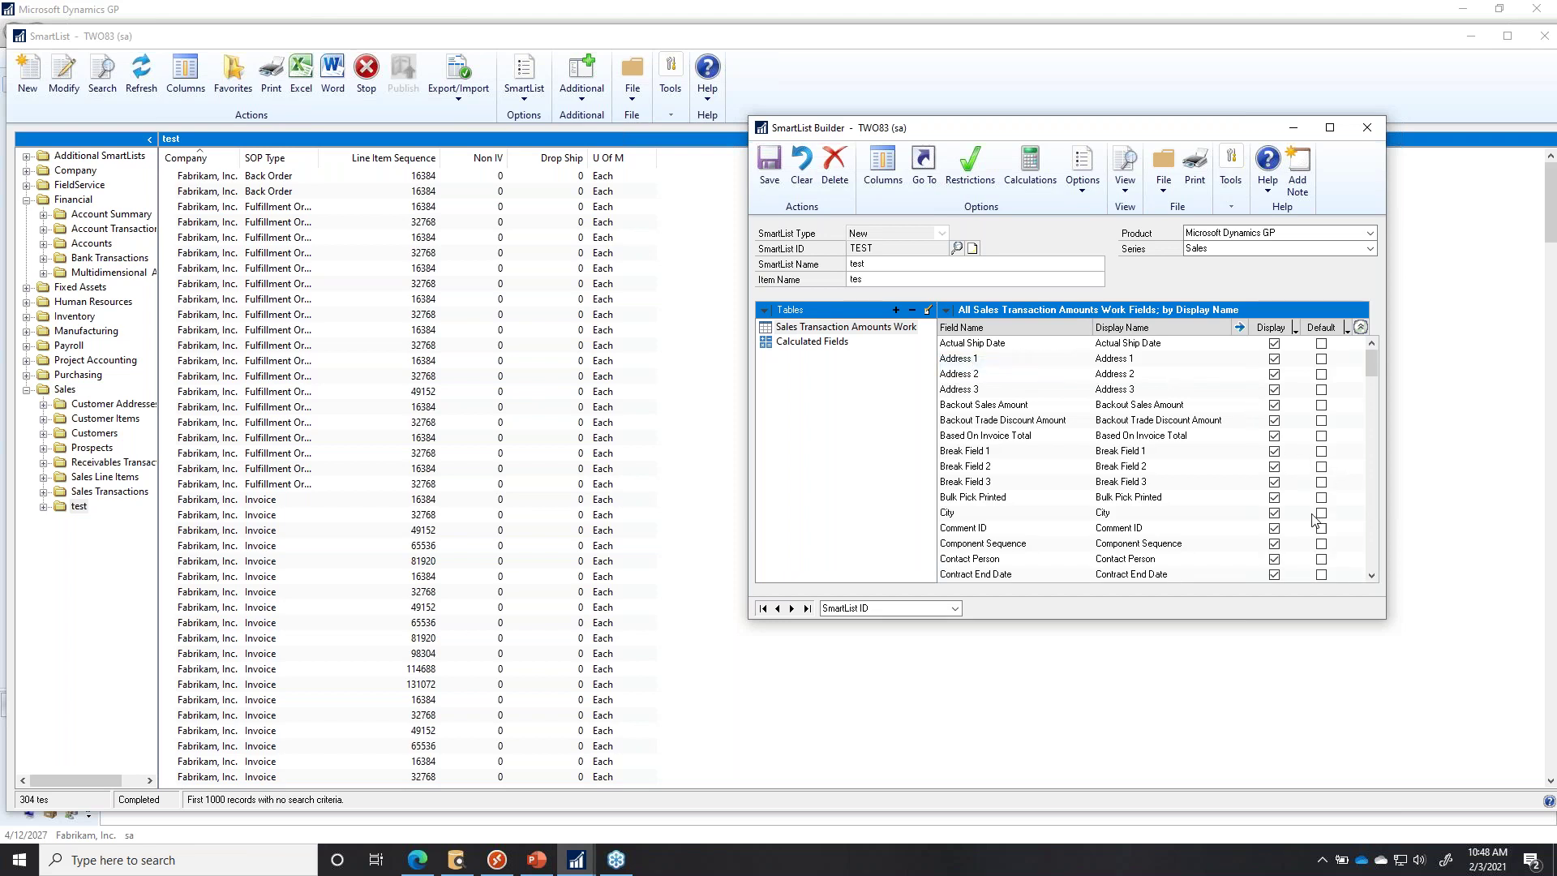
Mark City and Contact Person as default columns of the test SmartList and save it.
{"action": "left_click", "coordinate": [1322, 514]}
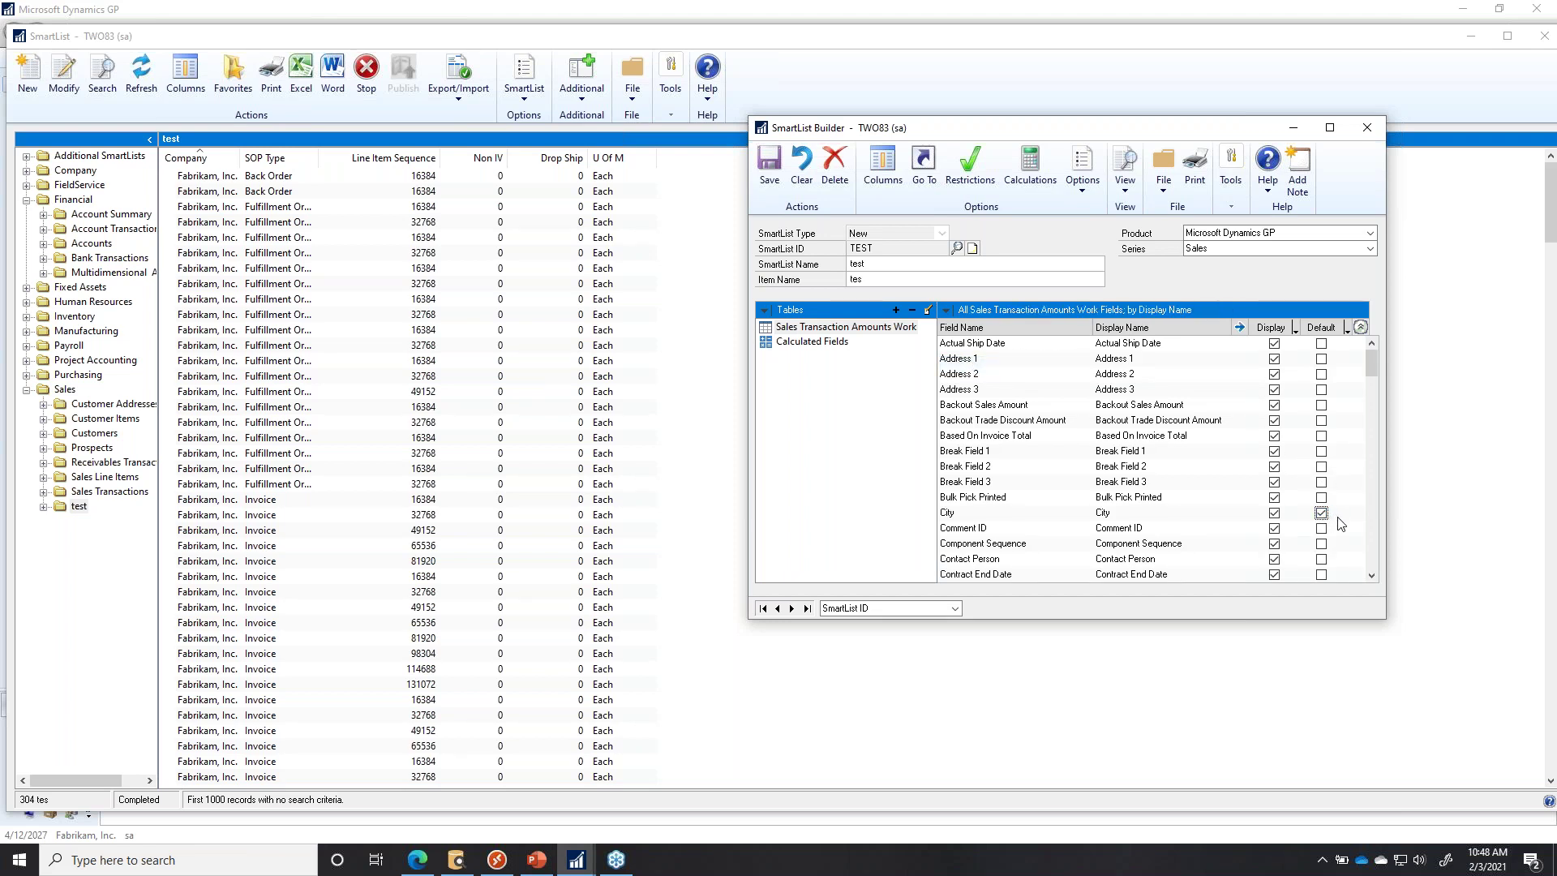
{"action": "left_click", "coordinate": [1322, 559]}
{"action": "left_click", "coordinate": [774, 180]}
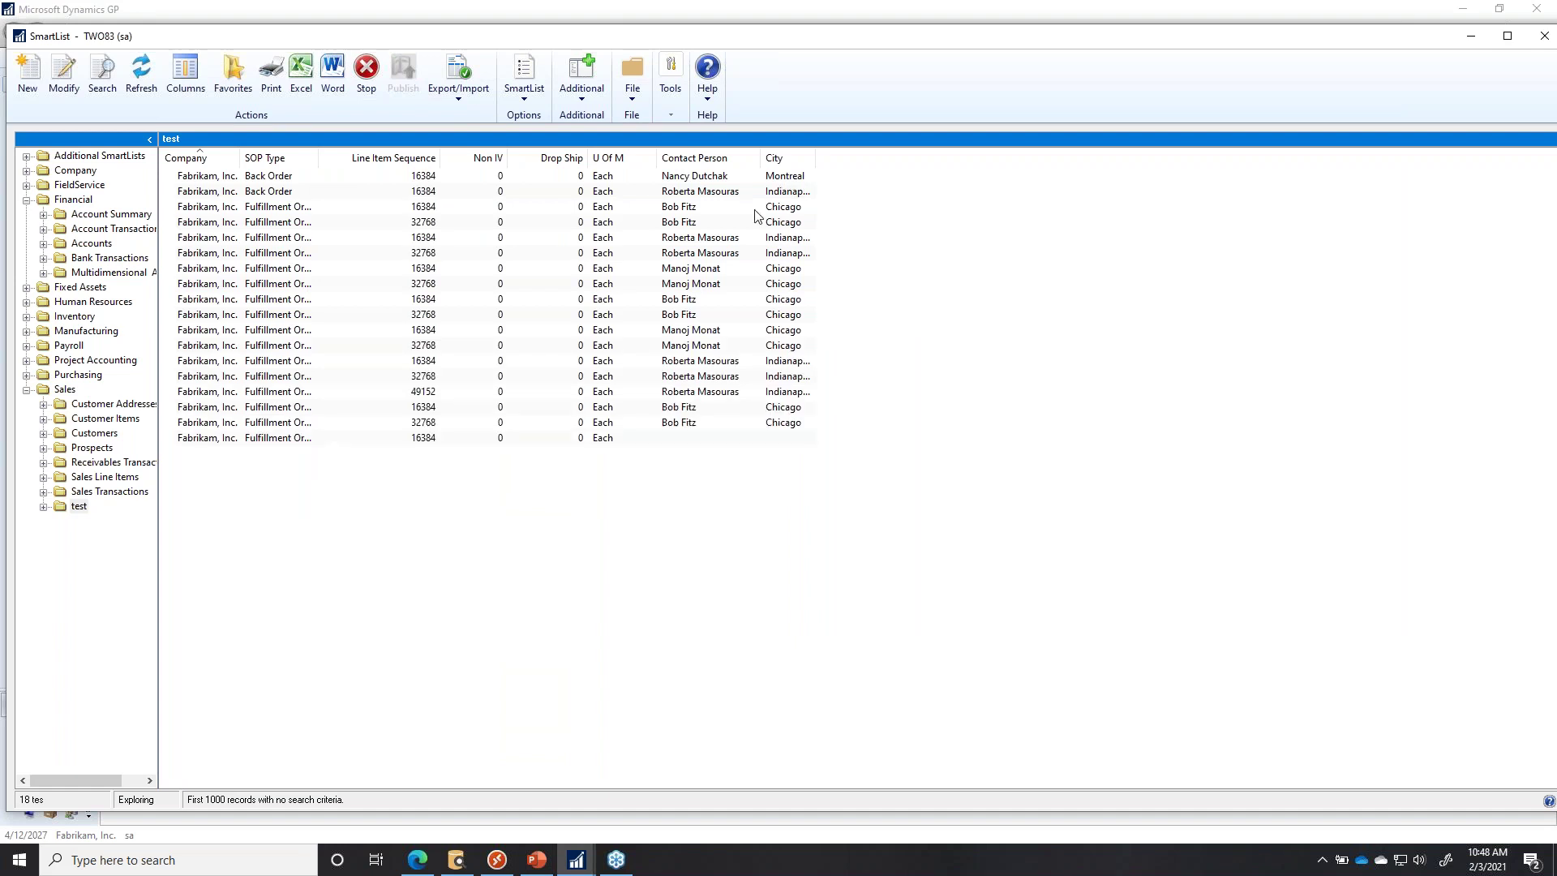
Reopen the test SmartList for modification, add Item Number as a default column, and remove Non IV, Drop Ship and U Of M from the defaults.
{"action": "left_click", "coordinate": [64, 75]}
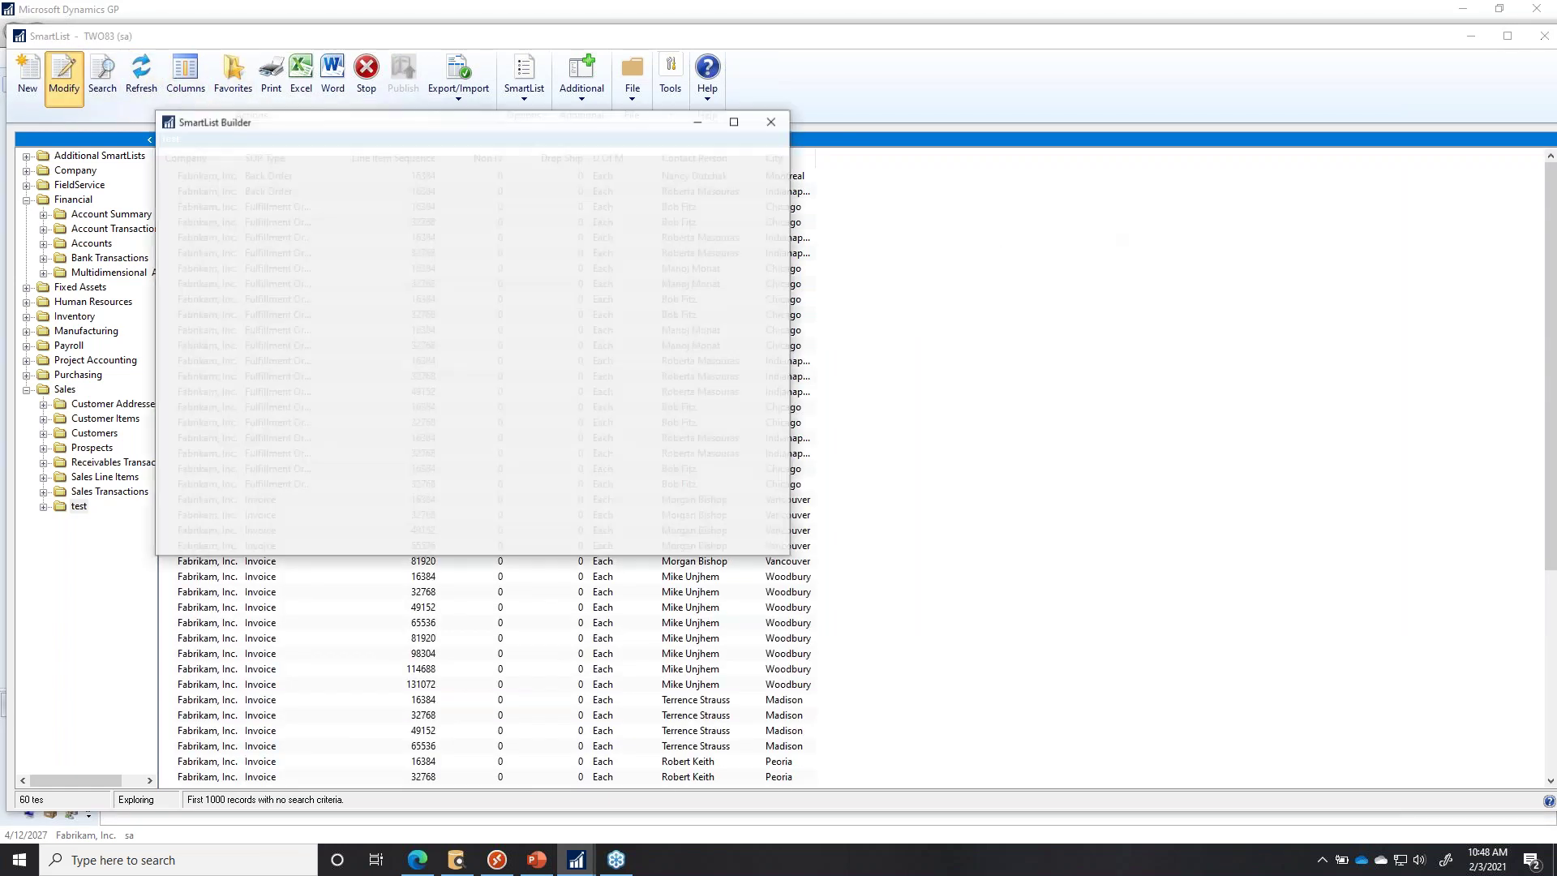
{"action": "left_click_drag", "start_coordinate": [618, 130], "coordinate": [1332, 267]}
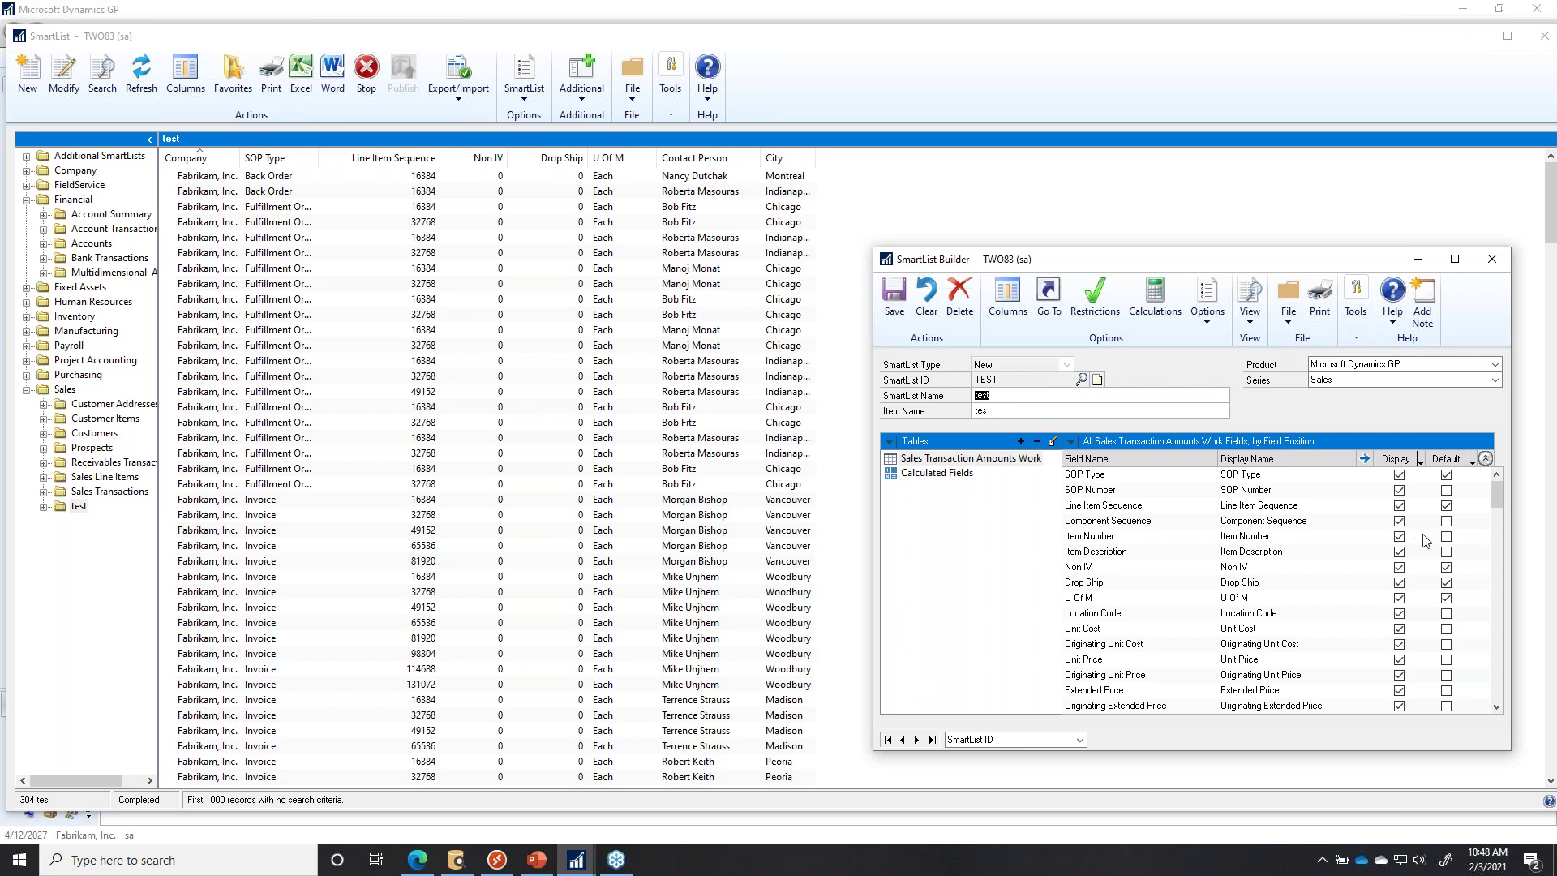
{"action": "left_click", "coordinate": [1446, 536]}
{"action": "left_click", "coordinate": [1446, 566]}
{"action": "left_click", "coordinate": [1446, 583]}
{"action": "left_click", "coordinate": [1446, 597]}
In the SmartList's options, turn on Summary SmartList and turn off Multicompany SmartList.
{"action": "left_click", "coordinate": [1208, 307]}
{"action": "left_click", "coordinate": [1229, 342]}
{"action": "left_click", "coordinate": [537, 278]}
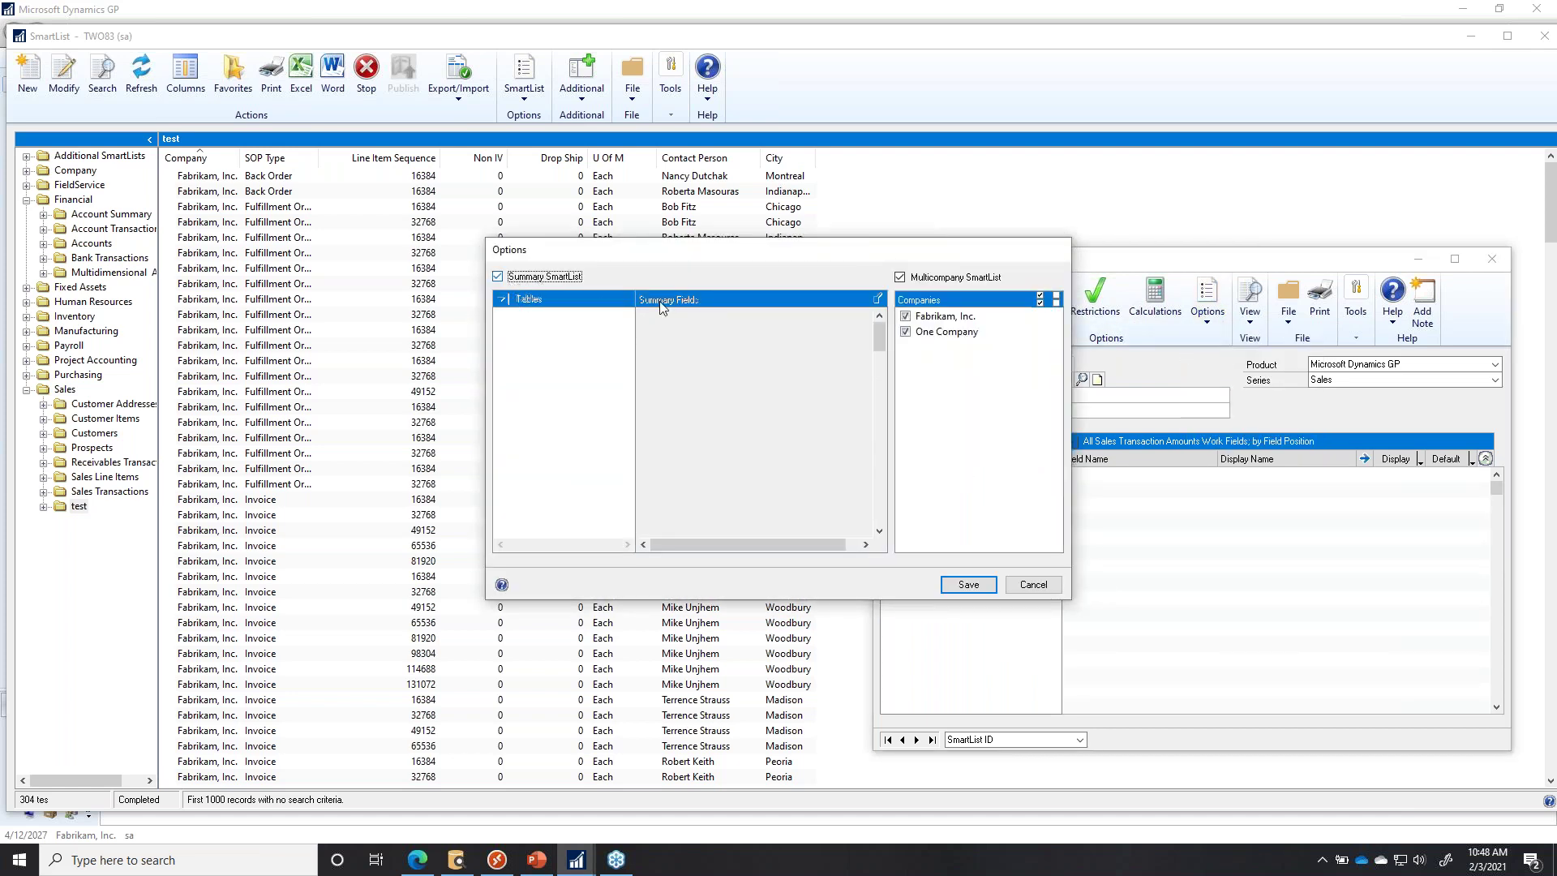
{"action": "left_click", "coordinate": [899, 277]}
{"action": "left_click_drag", "start_coordinate": [780, 259], "coordinate": [1133, 255]}
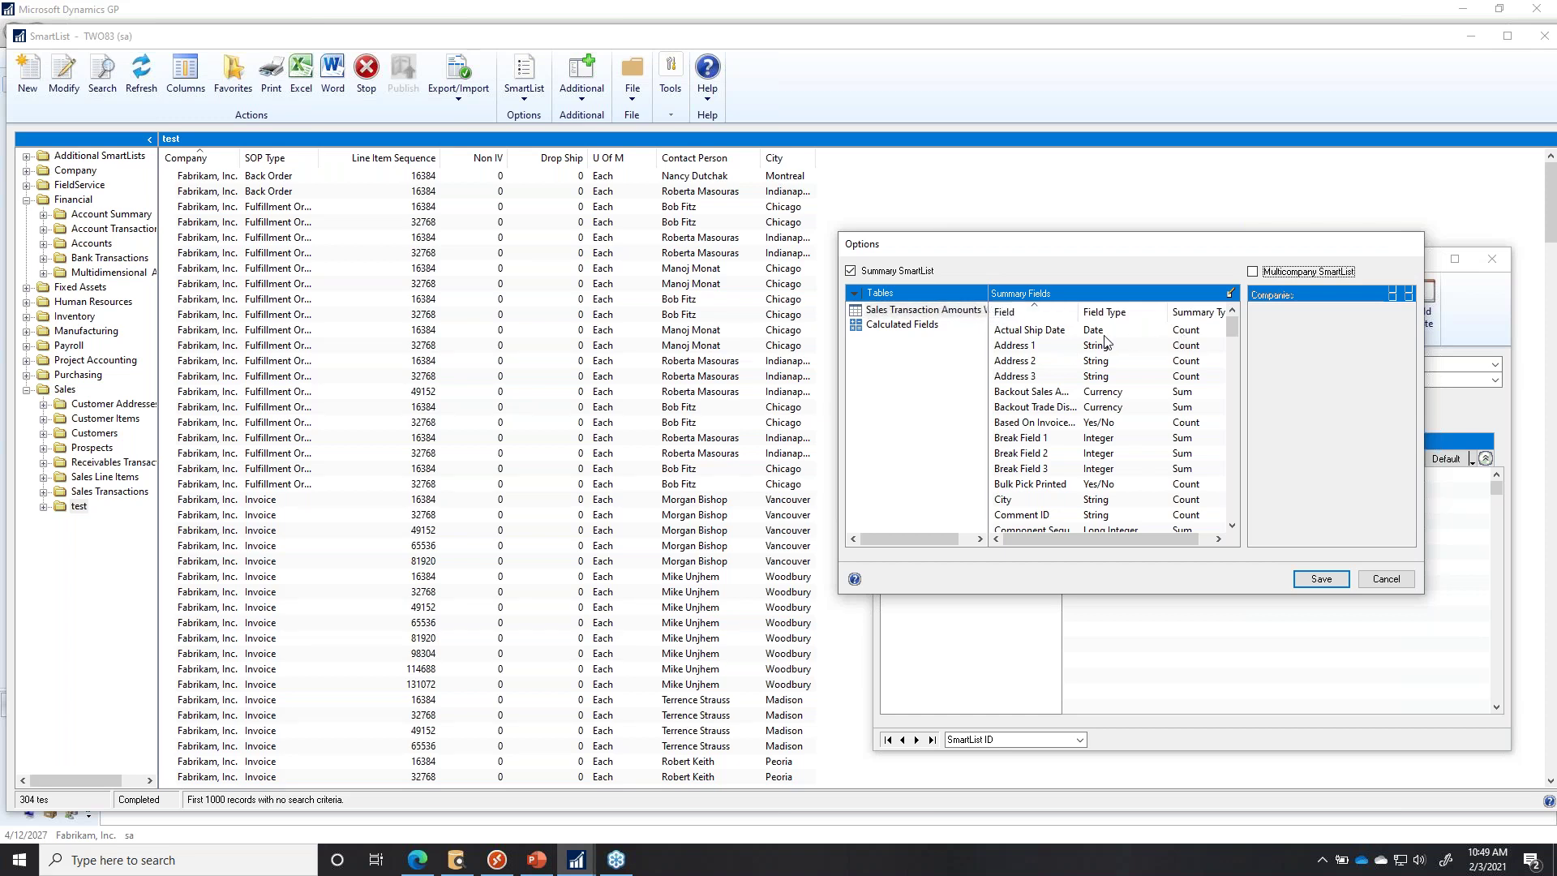
Set the summary method of the Contact Person field to Group By, and save the options and the SmartList.
{"action": "scroll", "coordinate": [1233, 487], "scroll_direction": "down", "scroll_amount": 4}
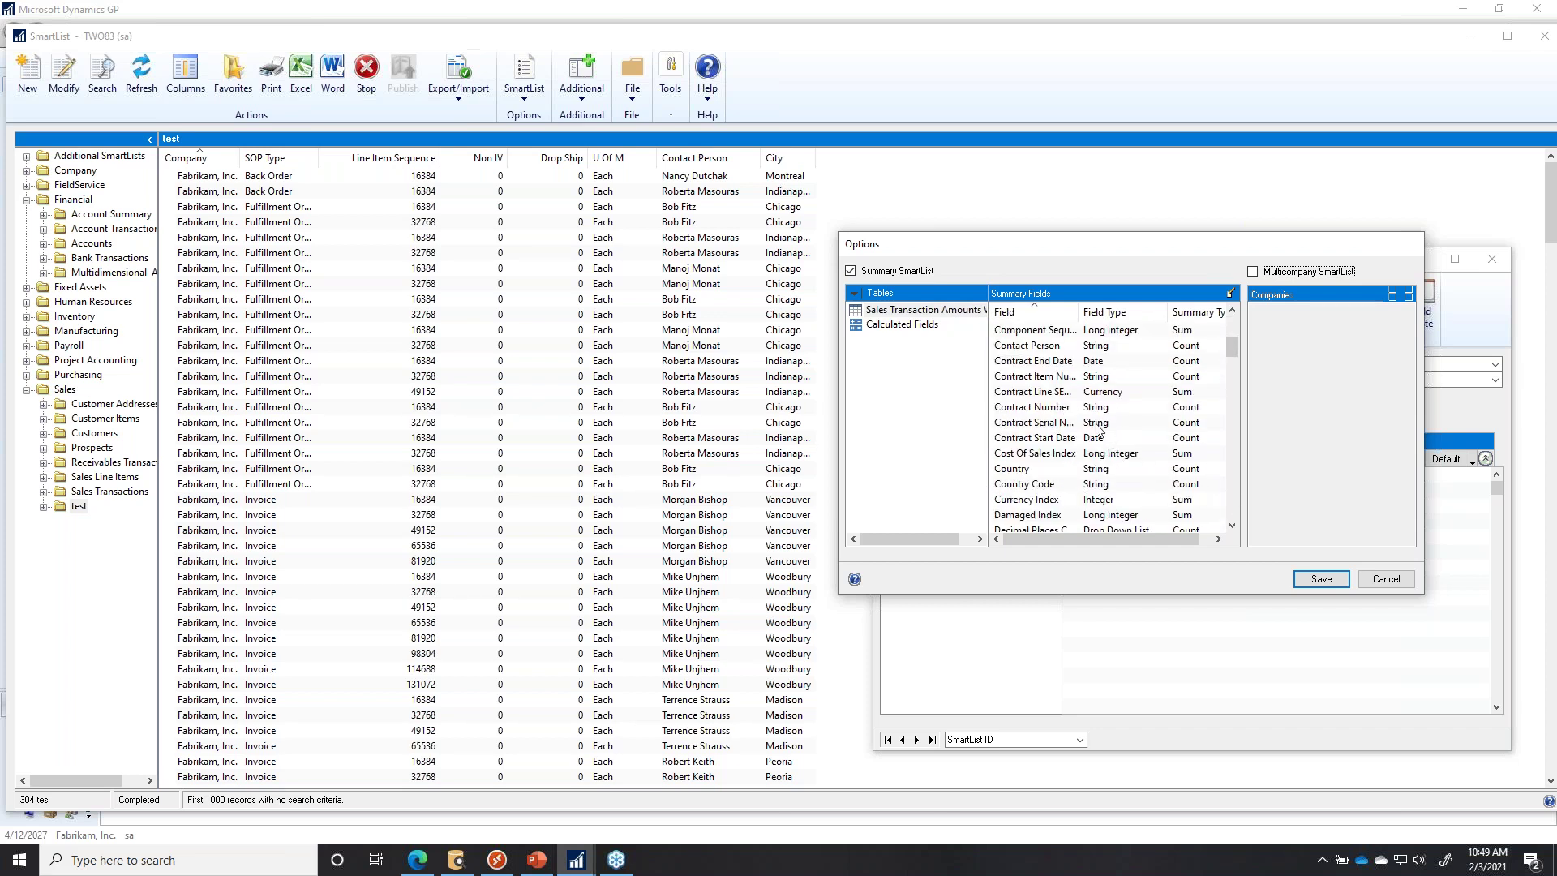
{"action": "left_click", "coordinate": [1023, 349]}
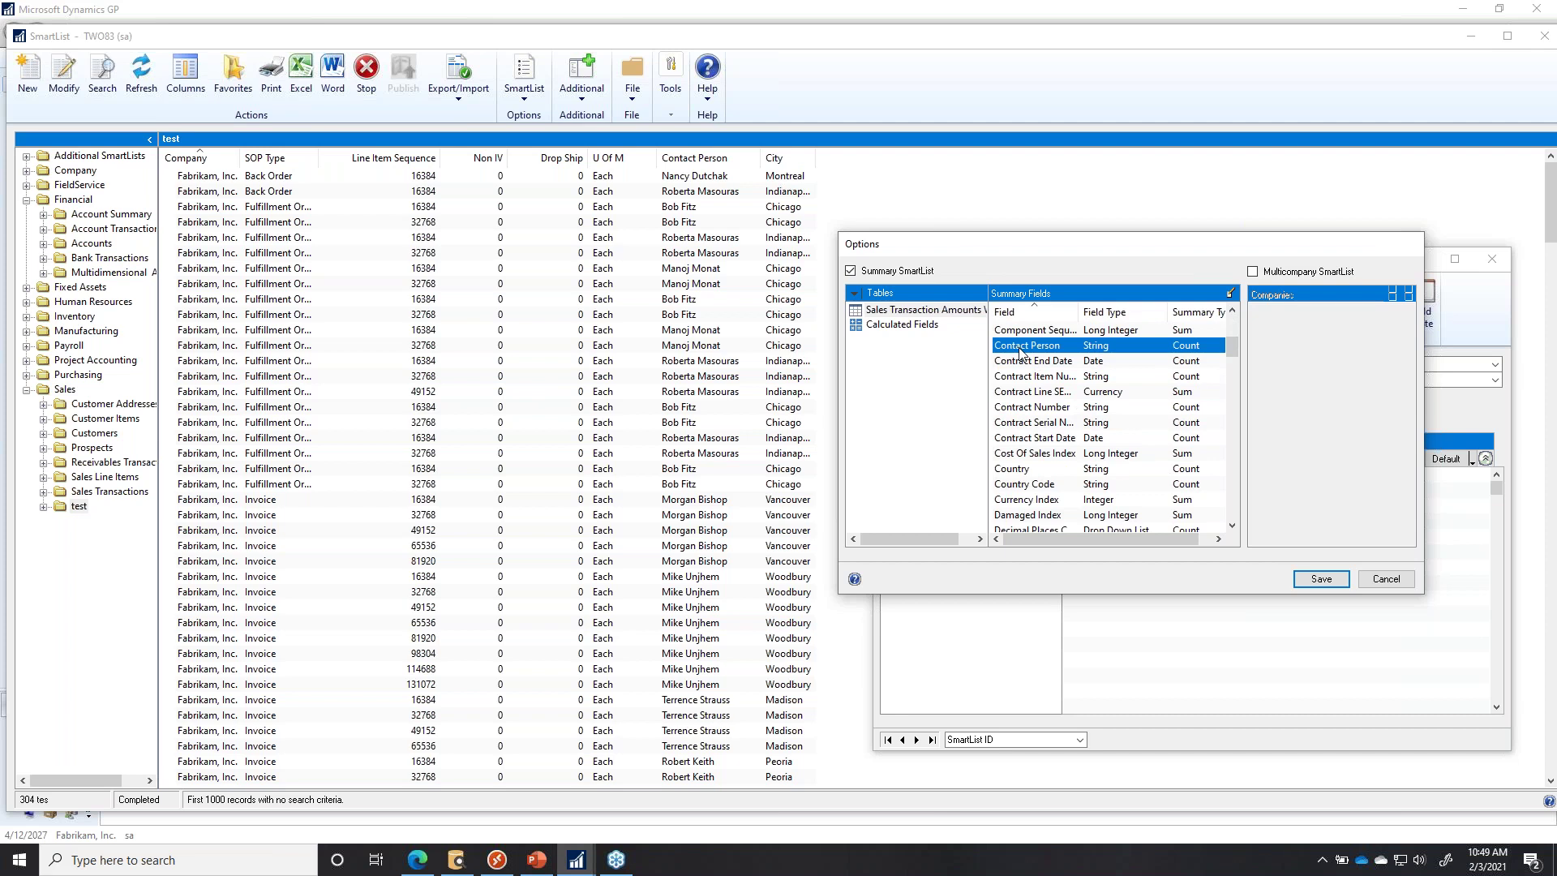
{"action": "double_click", "coordinate": [1021, 351]}
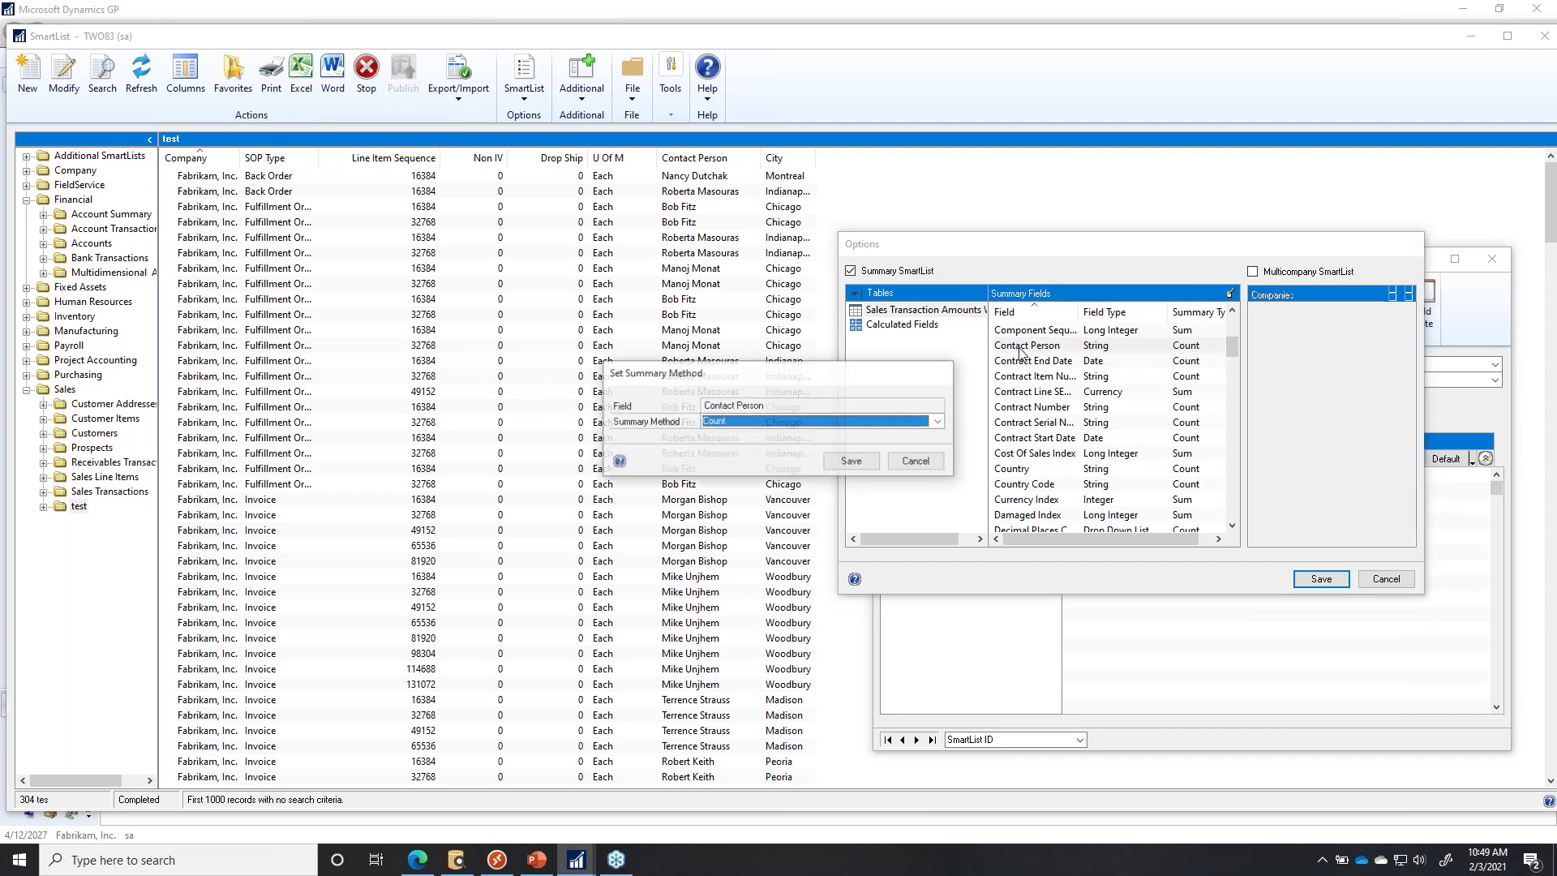
{"action": "left_click", "coordinate": [718, 422]}
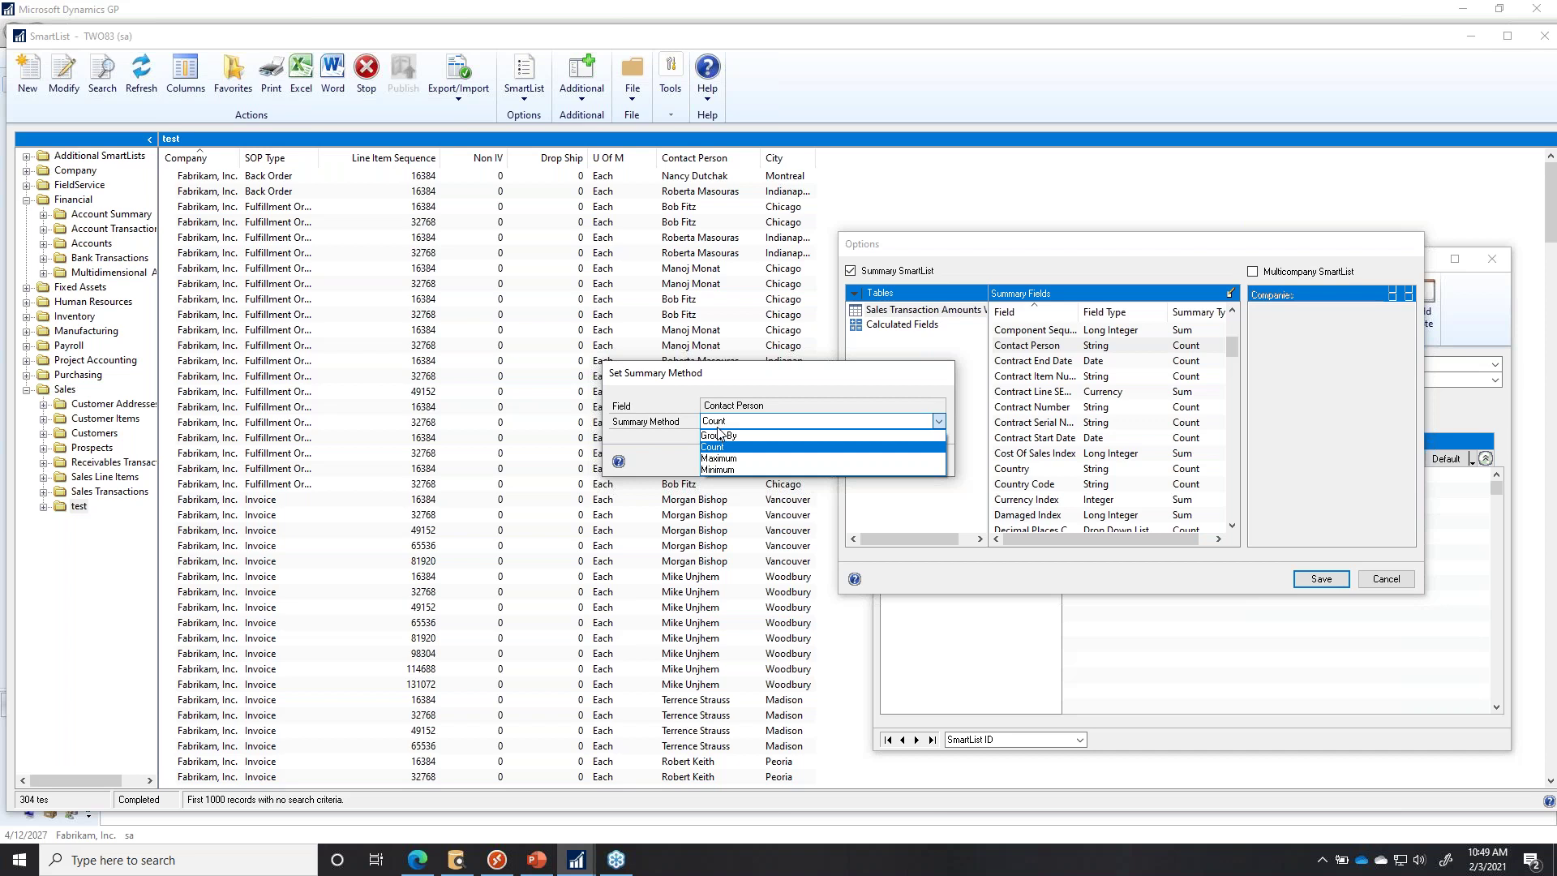
{"action": "left_click", "coordinate": [717, 438]}
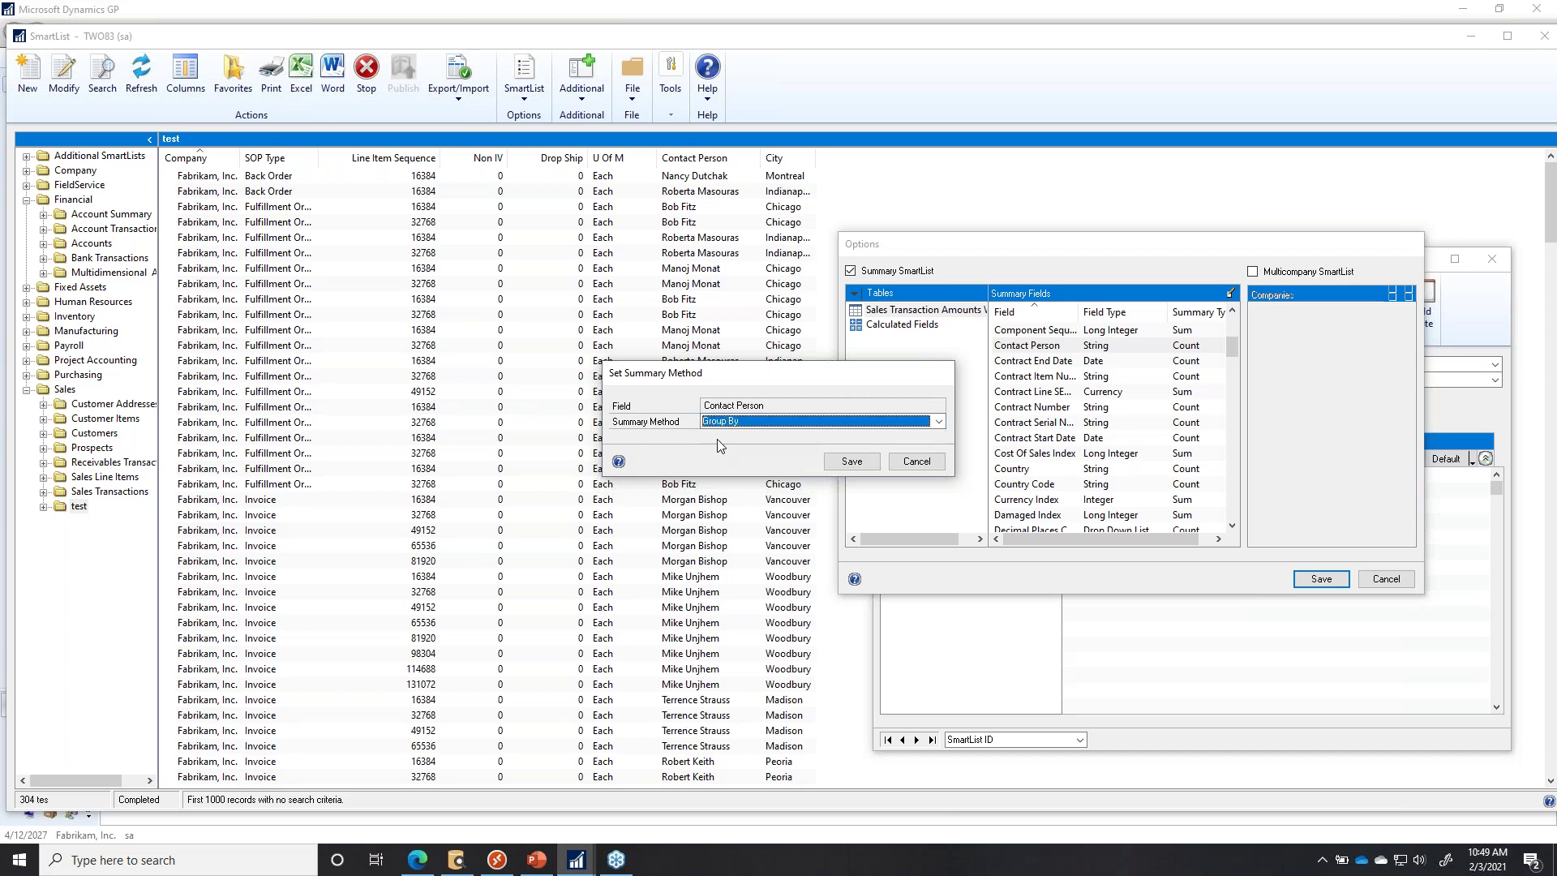
{"action": "left_click", "coordinate": [843, 467]}
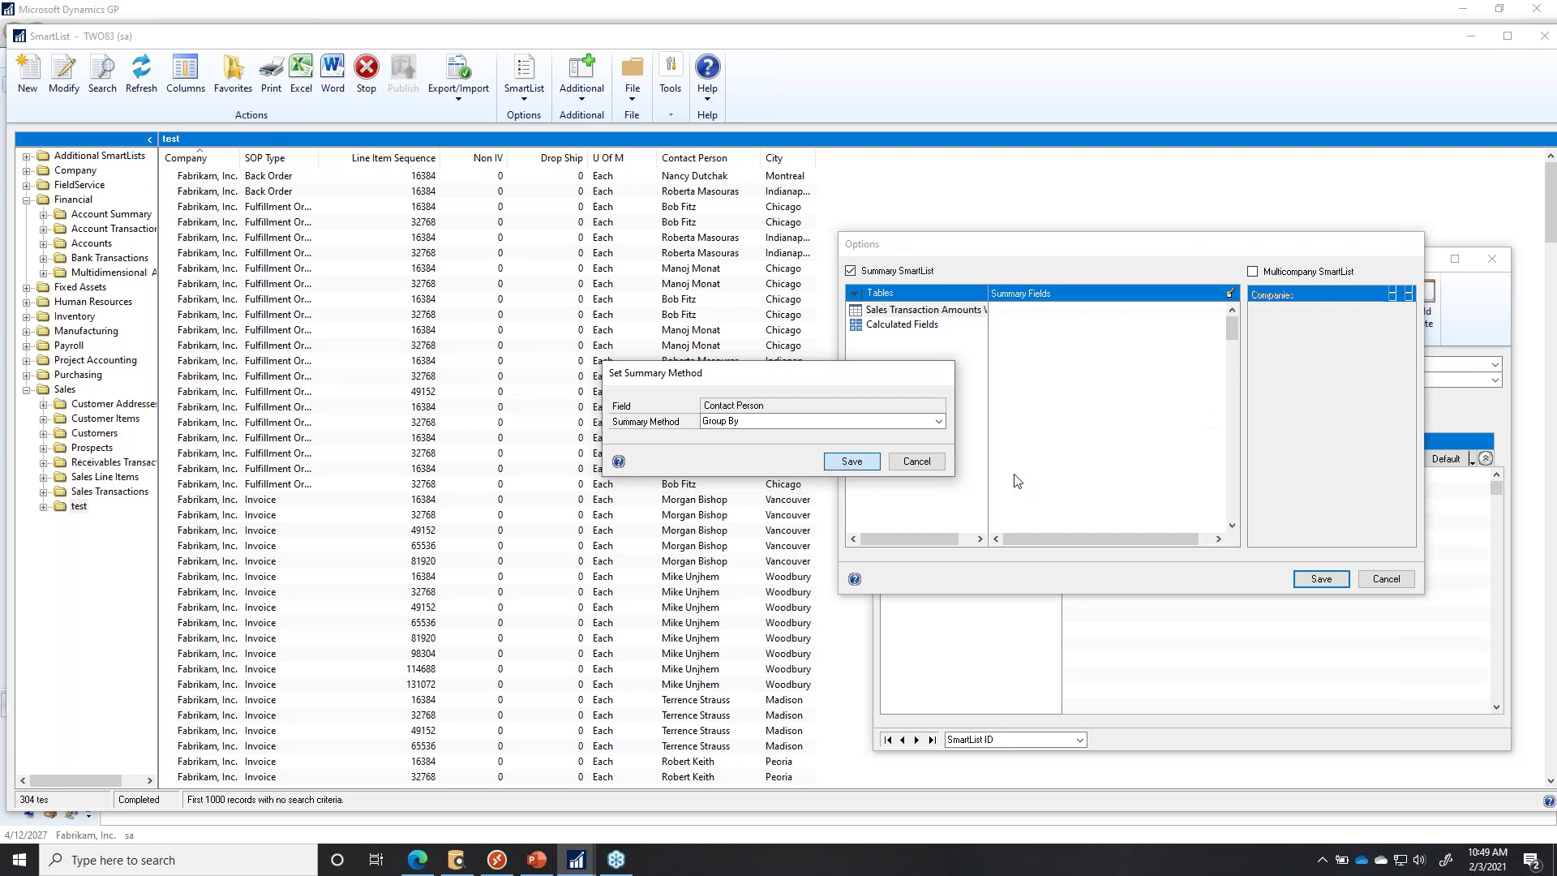
{"action": "left_click", "coordinate": [1322, 579]}
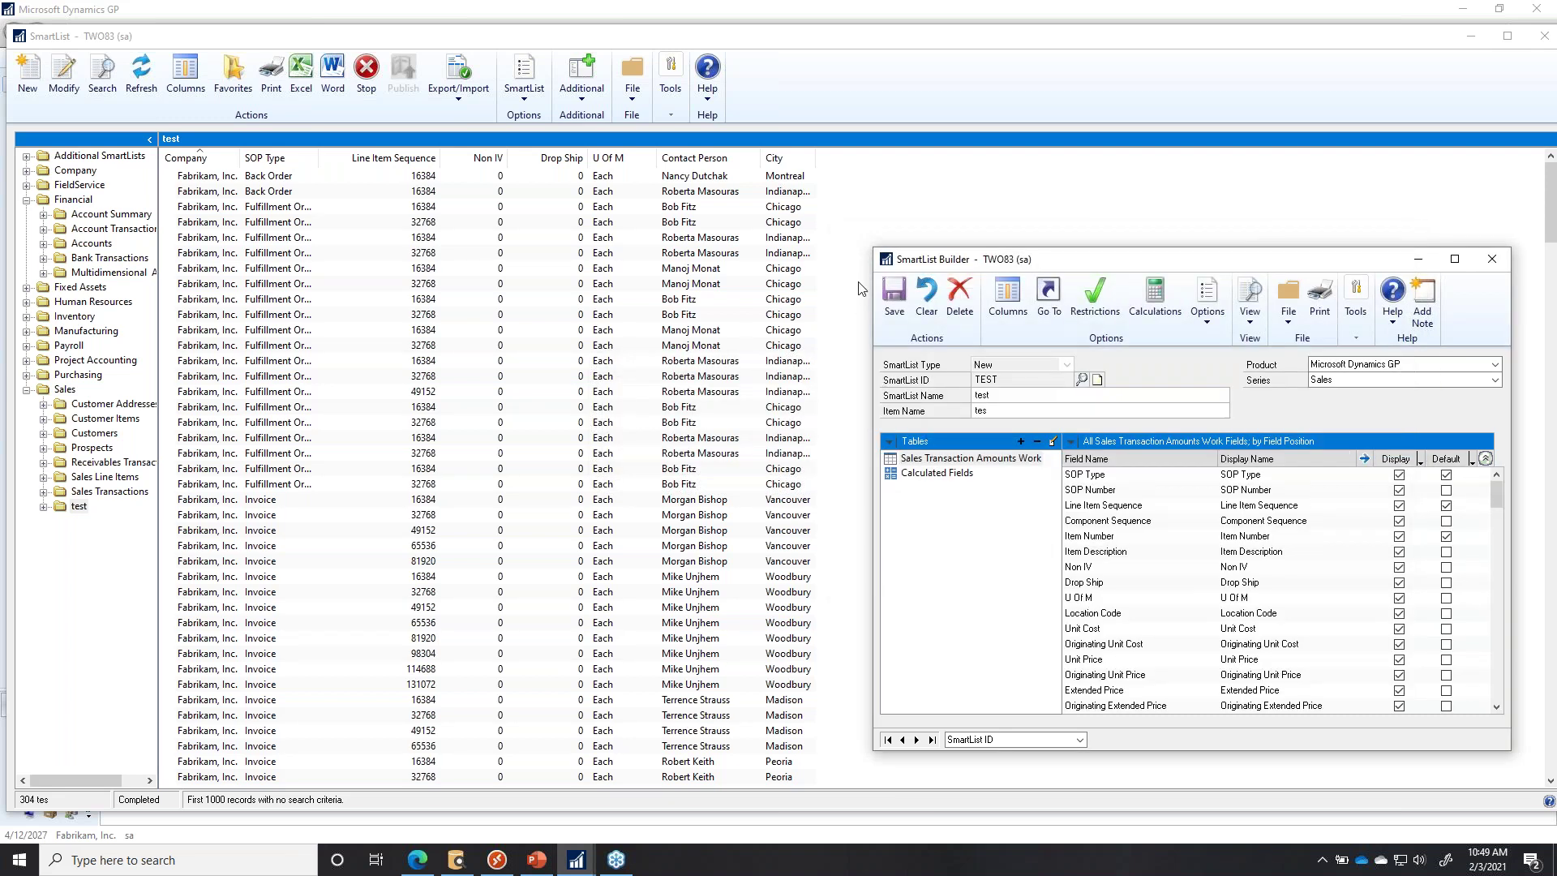
{"action": "left_click", "coordinate": [894, 301]}
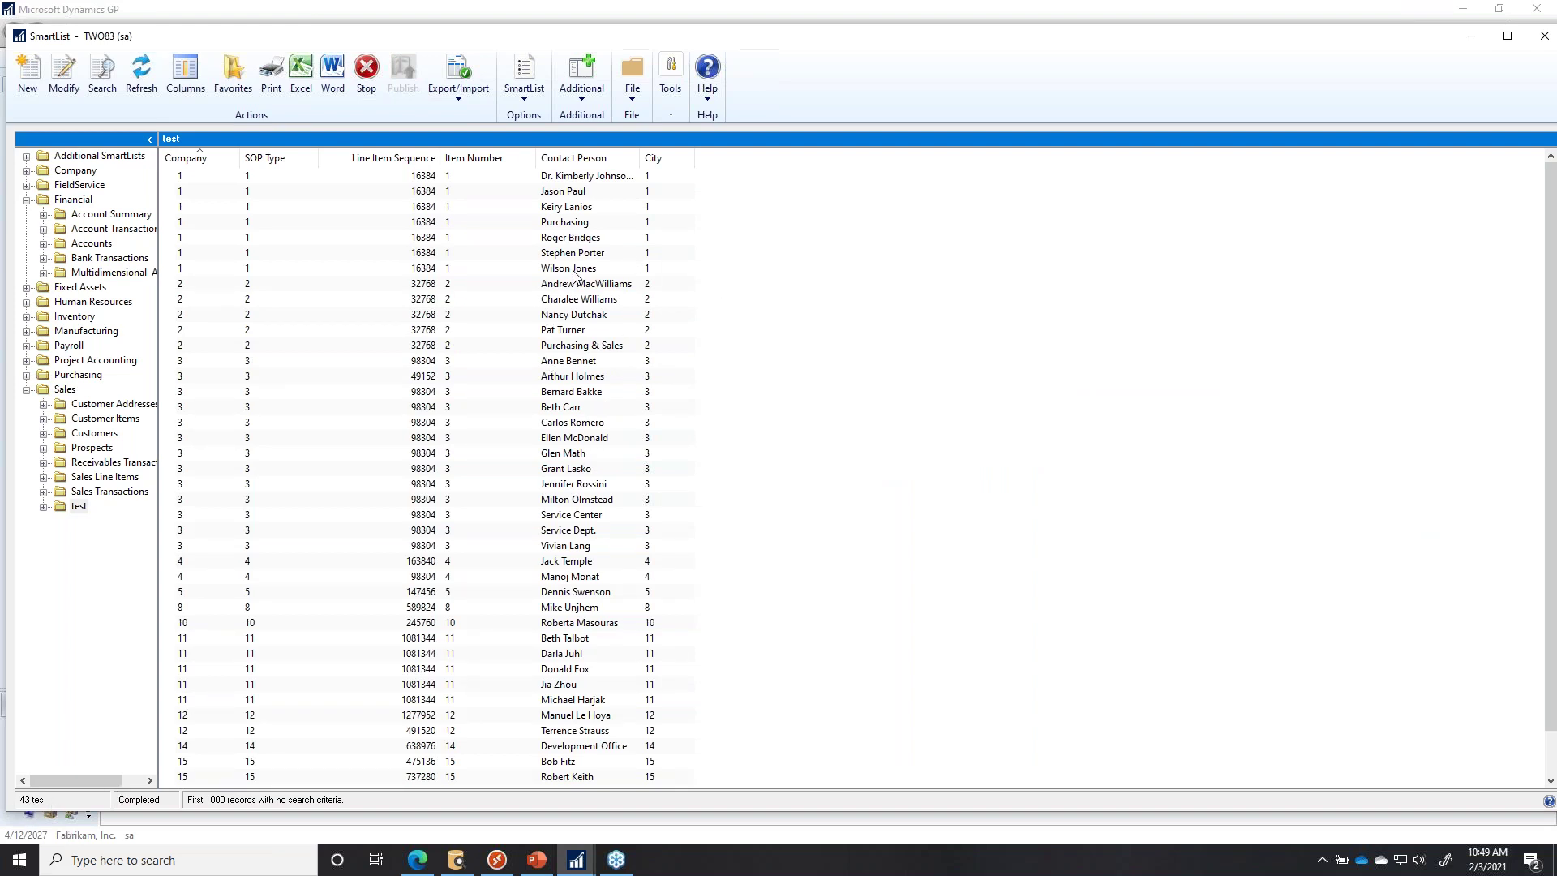
Sort the summarized test results by Item Number in descending order and select the first record.
{"action": "left_click", "coordinate": [575, 180]}
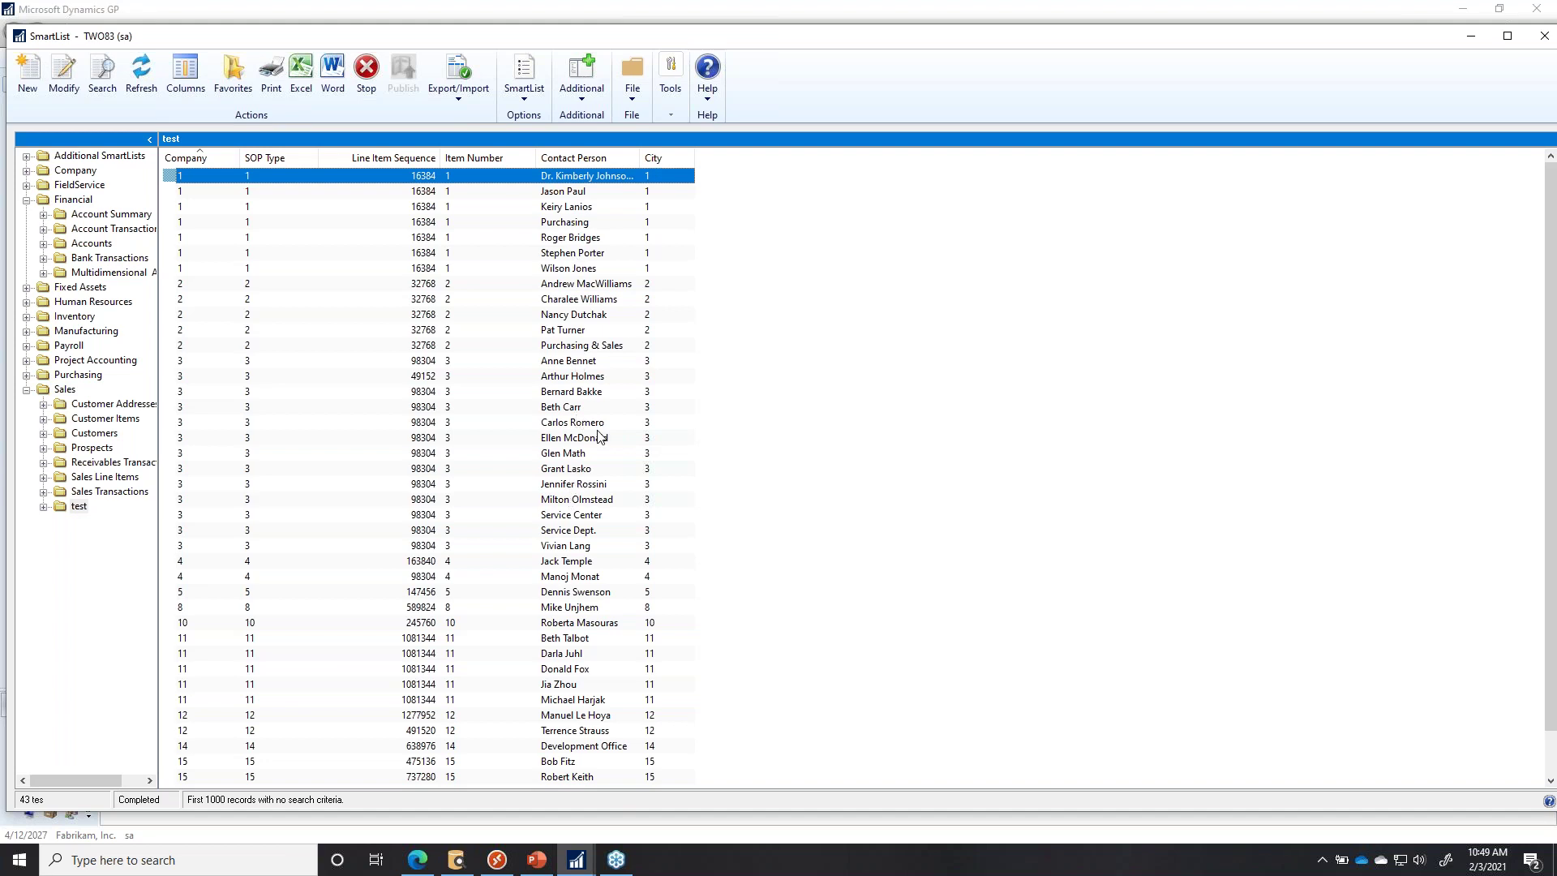
{"action": "left_click", "coordinate": [451, 157]}
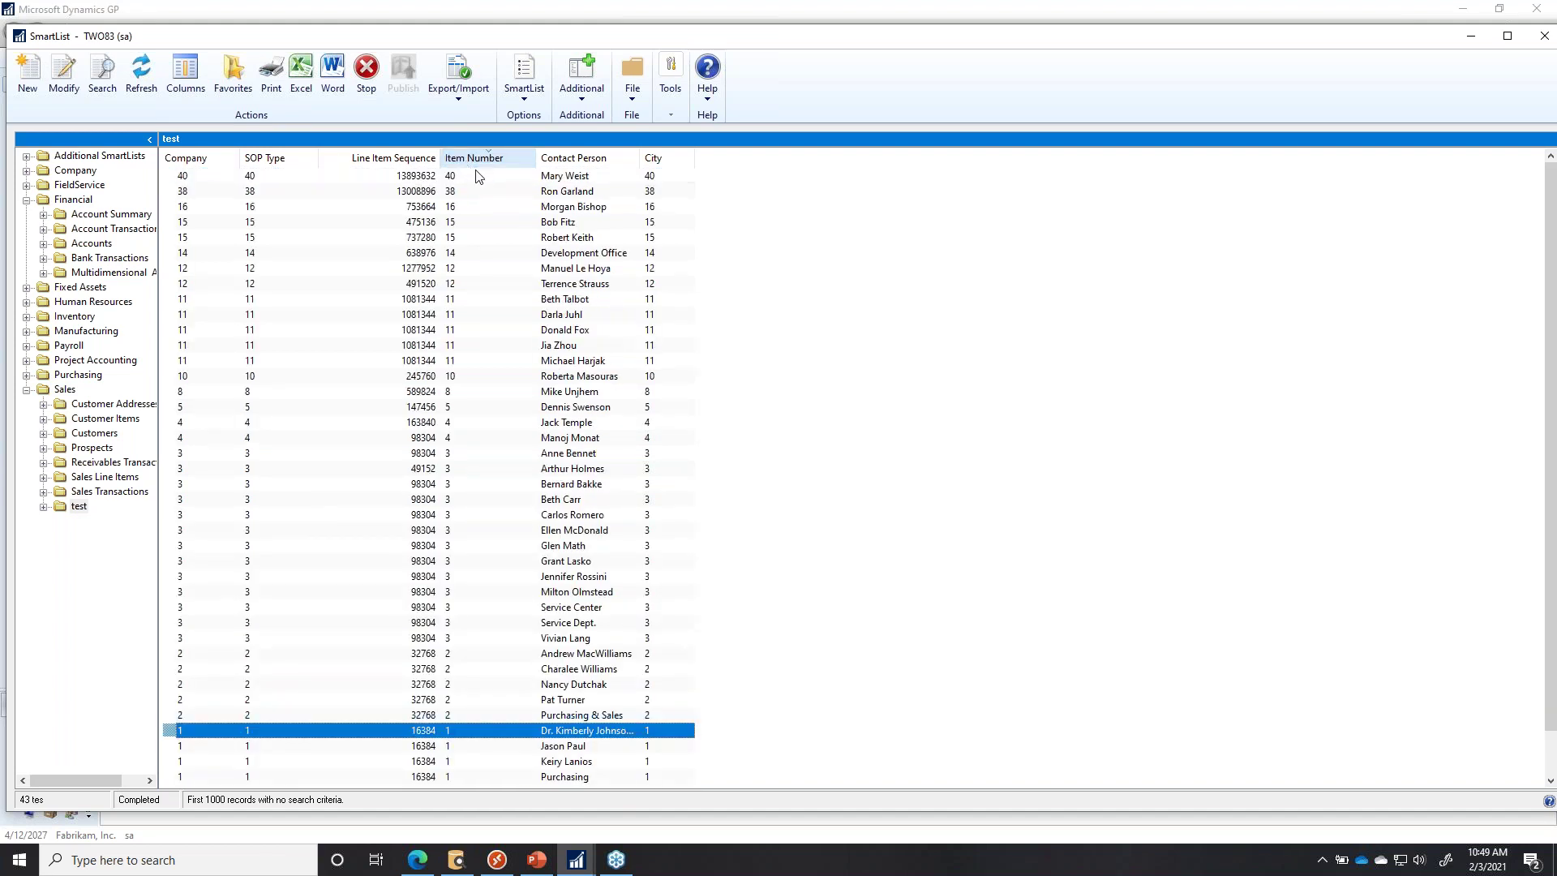
{"action": "left_click", "coordinate": [551, 179]}
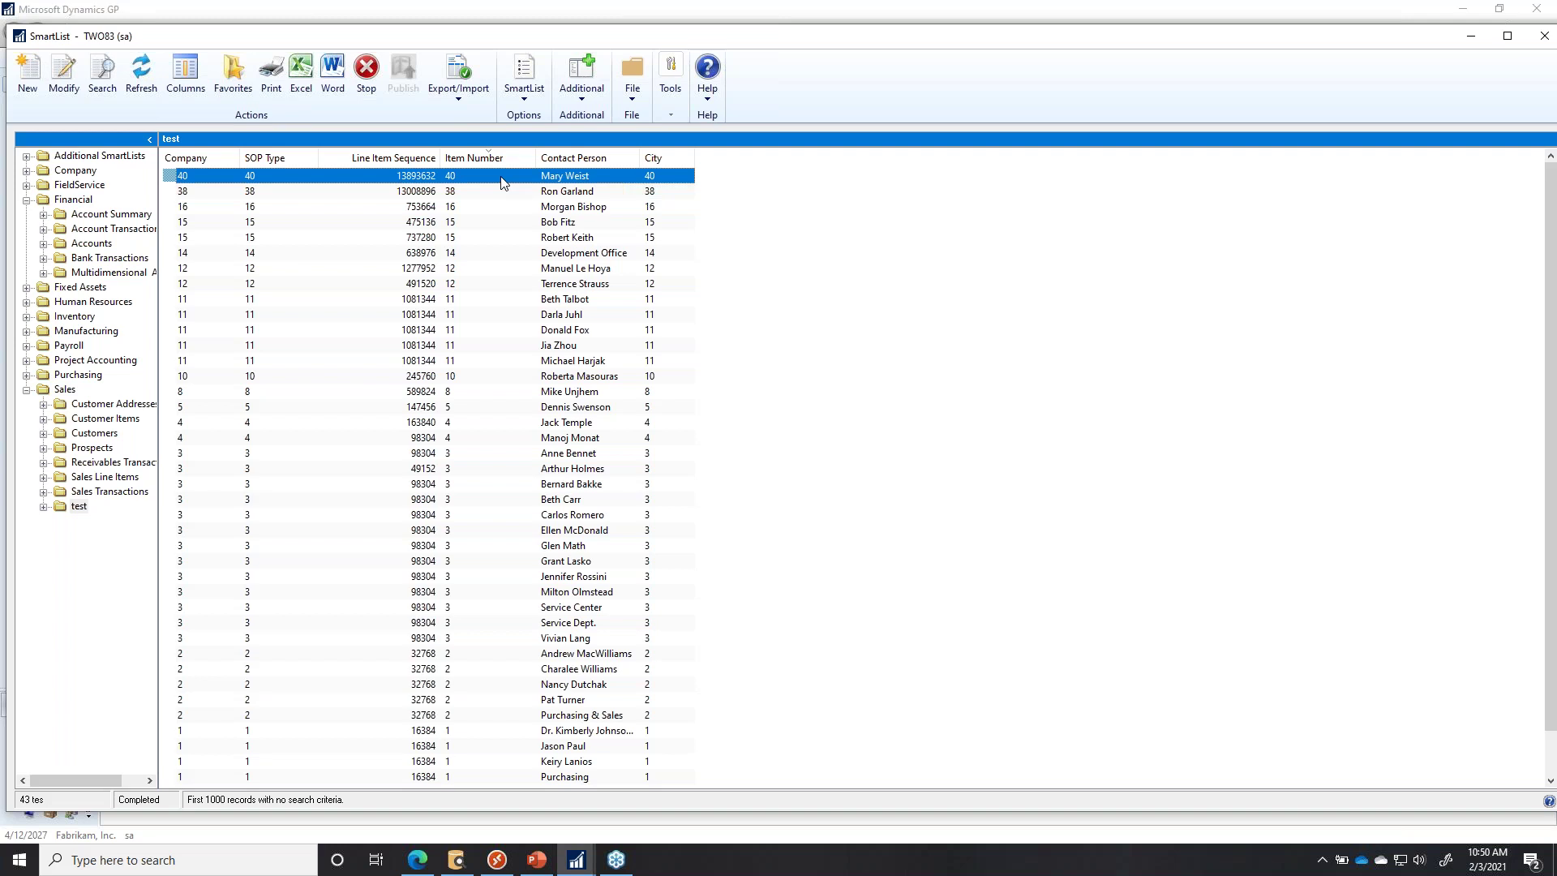
Reopen the test SmartList's summary options and set the Item Number field's summary method to Group By.
{"action": "left_click", "coordinate": [71, 89]}
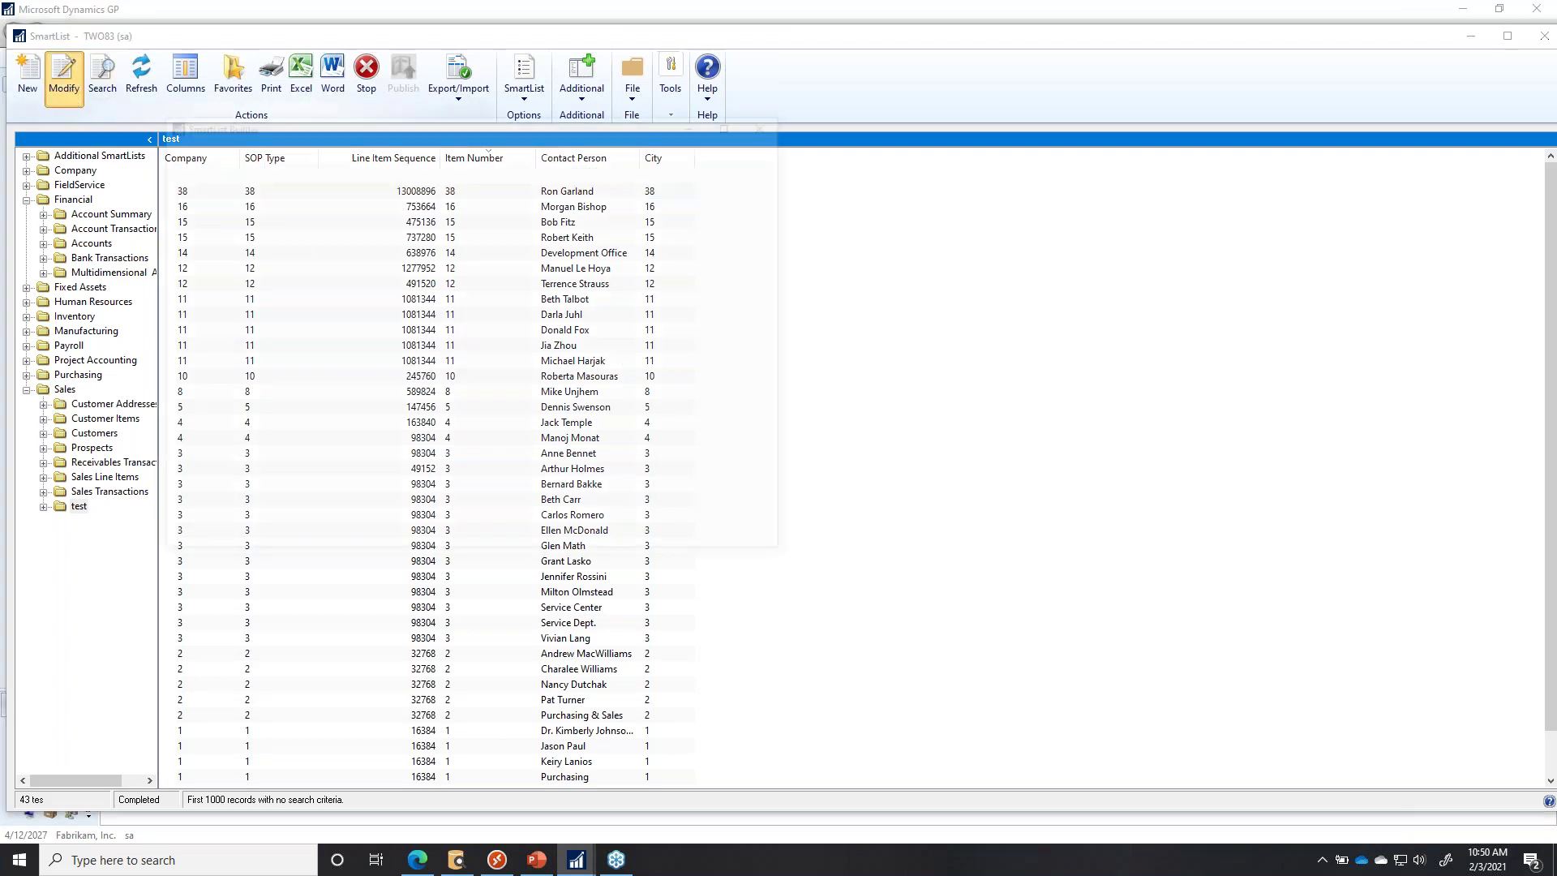
{"action": "left_click_drag", "start_coordinate": [563, 139], "coordinate": [1138, 245]}
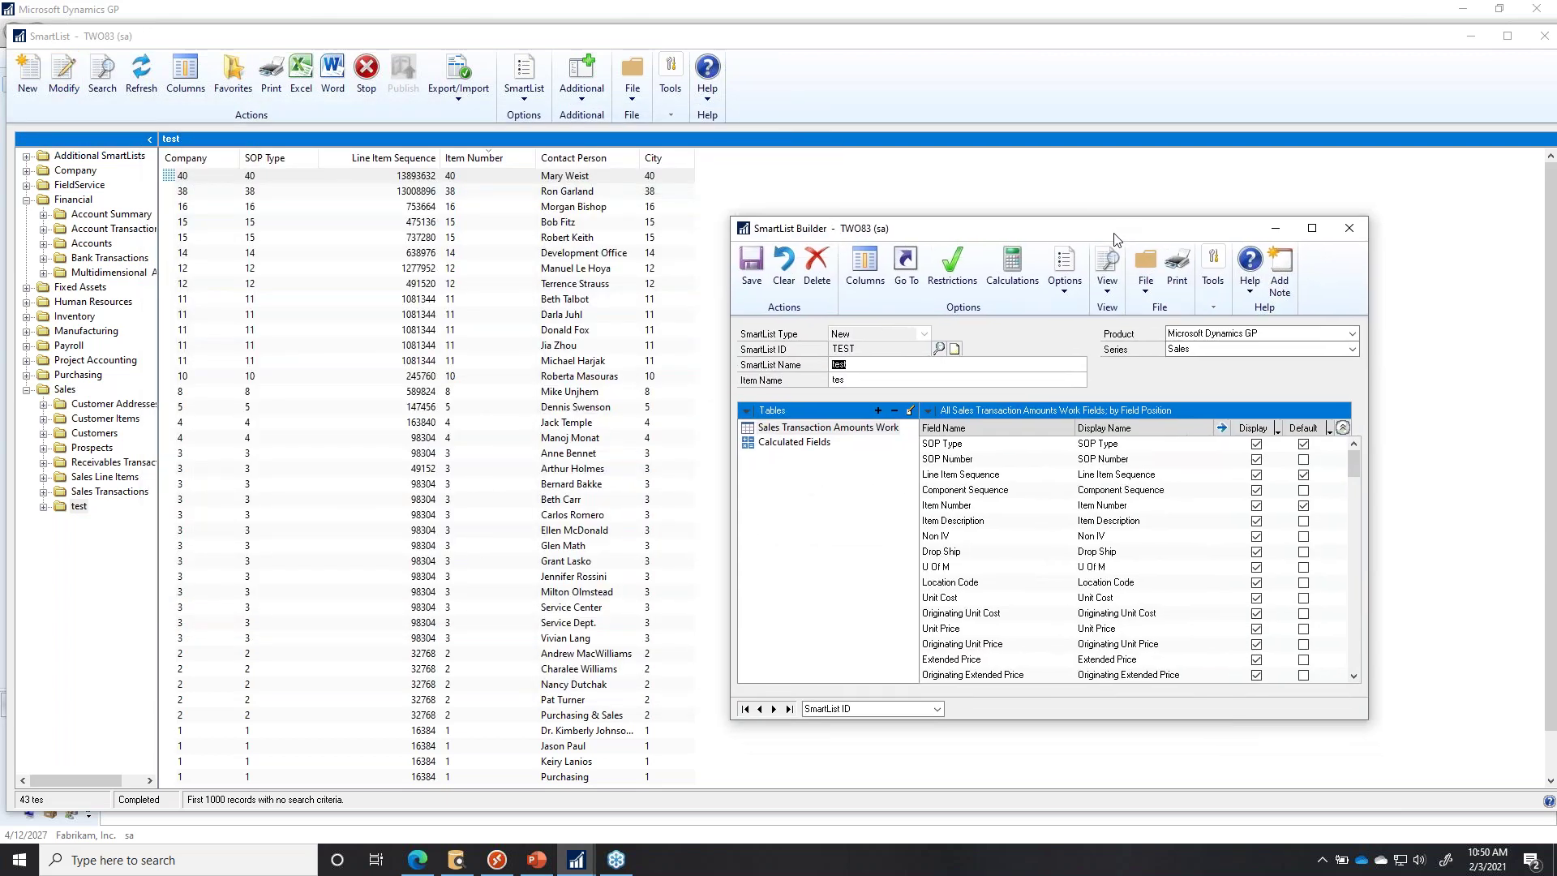
{"action": "left_click", "coordinate": [1079, 295]}
{"action": "left_click", "coordinate": [1099, 316]}
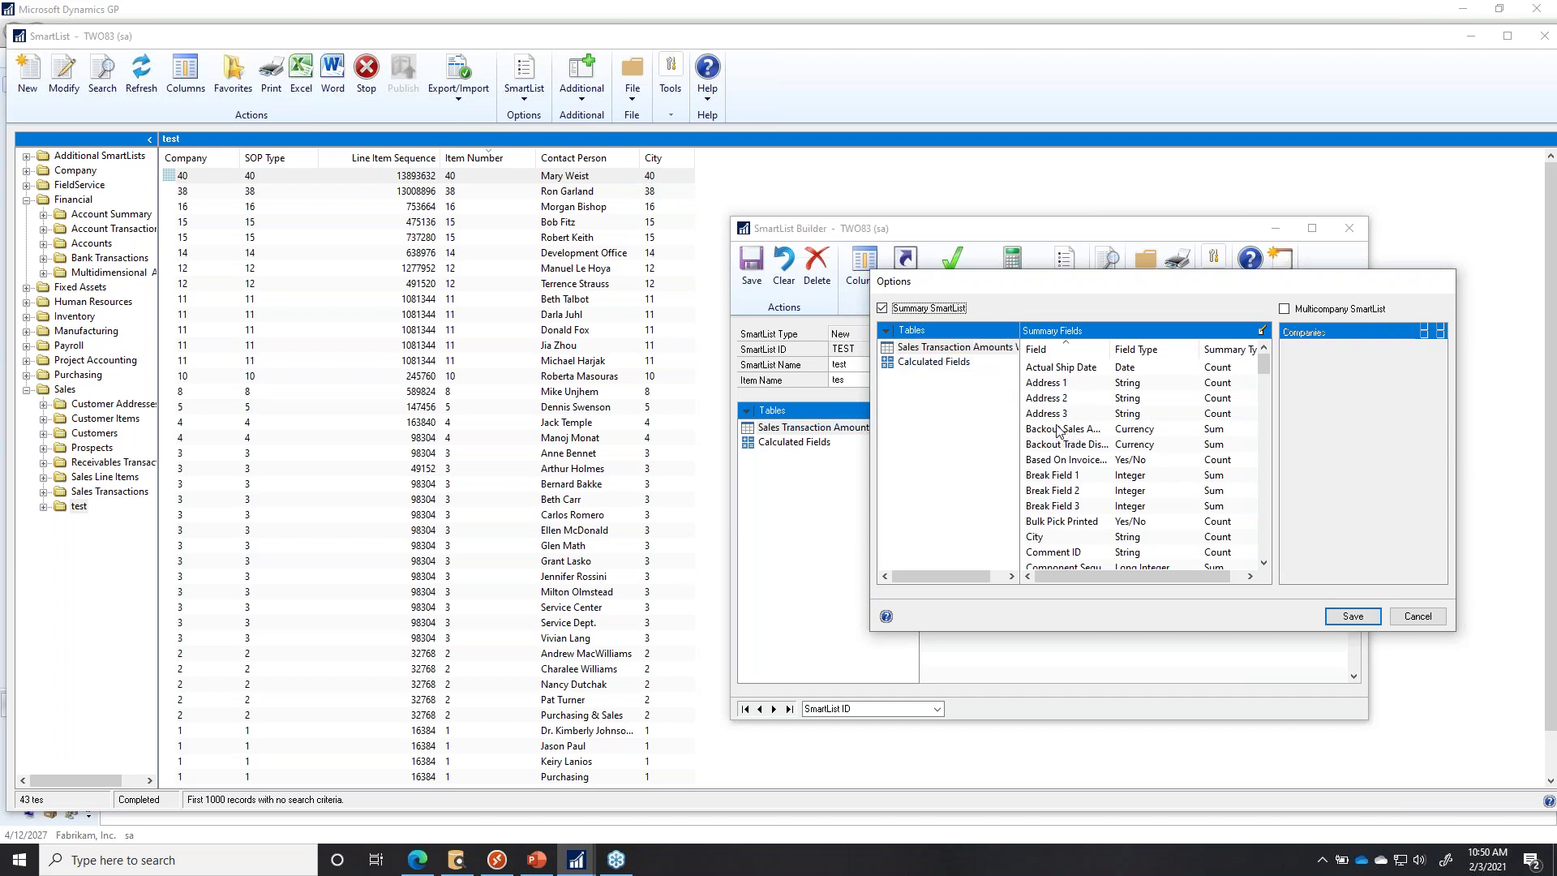
{"action": "left_click", "coordinate": [1265, 523]}
{"action": "left_click", "coordinate": [1265, 522]}
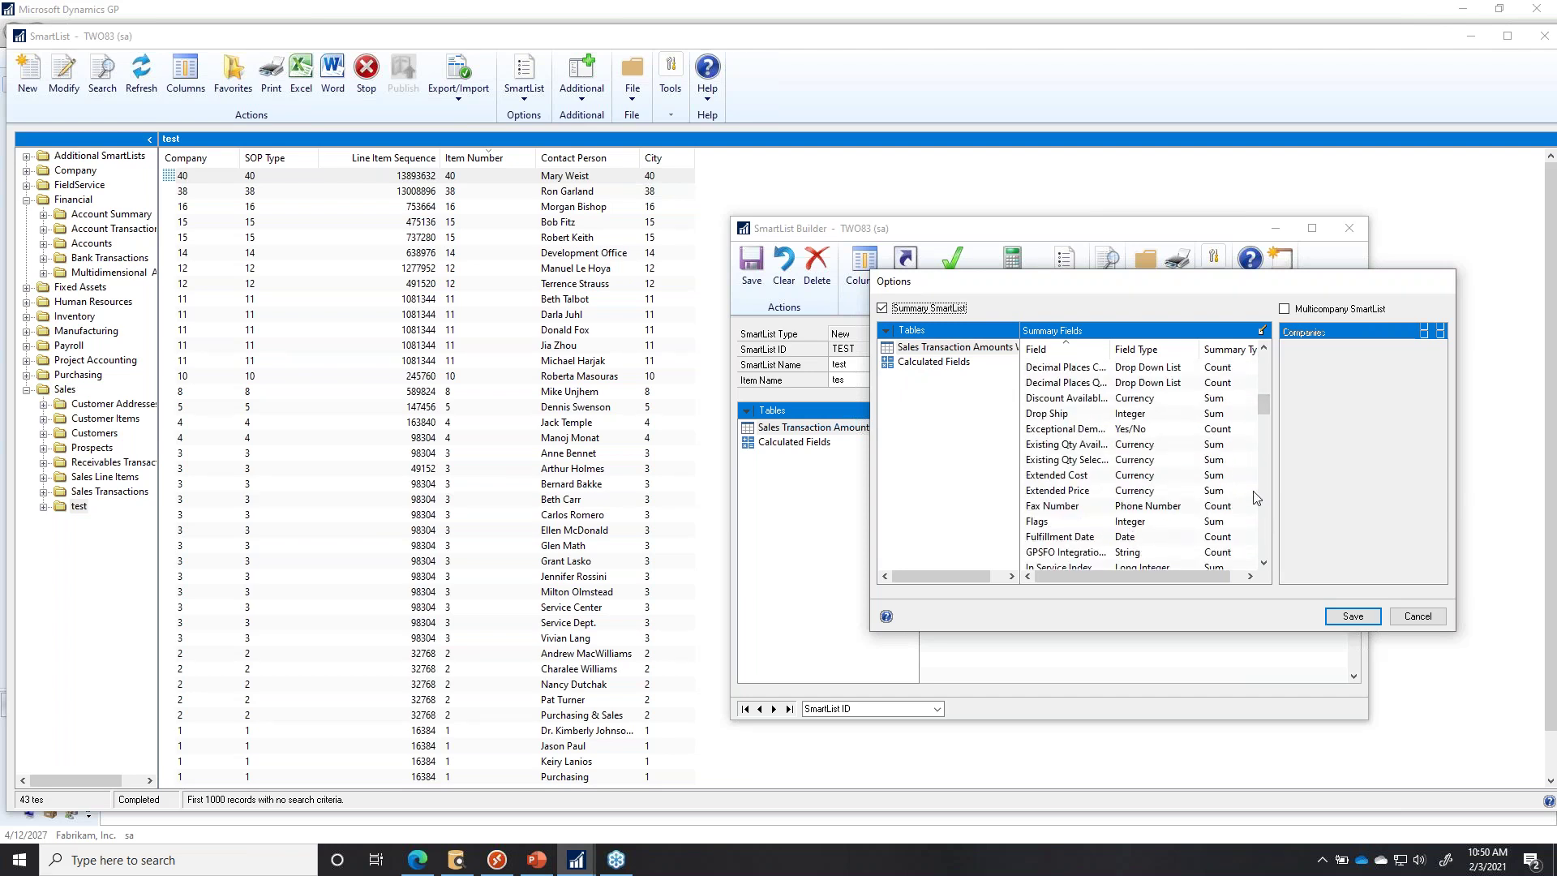
{"action": "left_click", "coordinate": [1264, 512]}
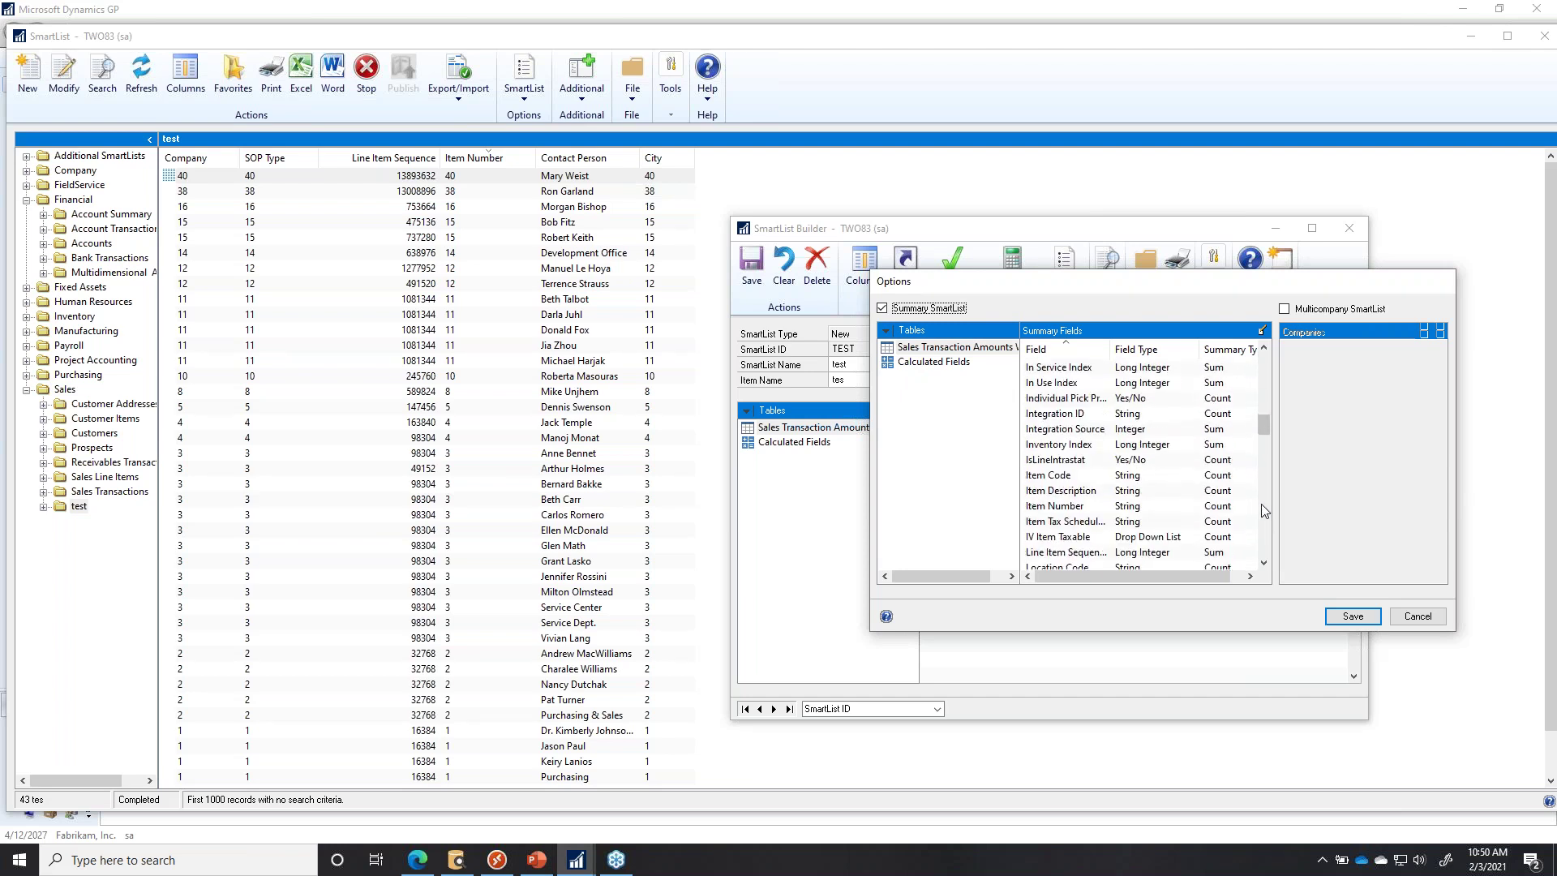
{"action": "double_click", "coordinate": [1062, 506]}
{"action": "left_click", "coordinate": [740, 421]}
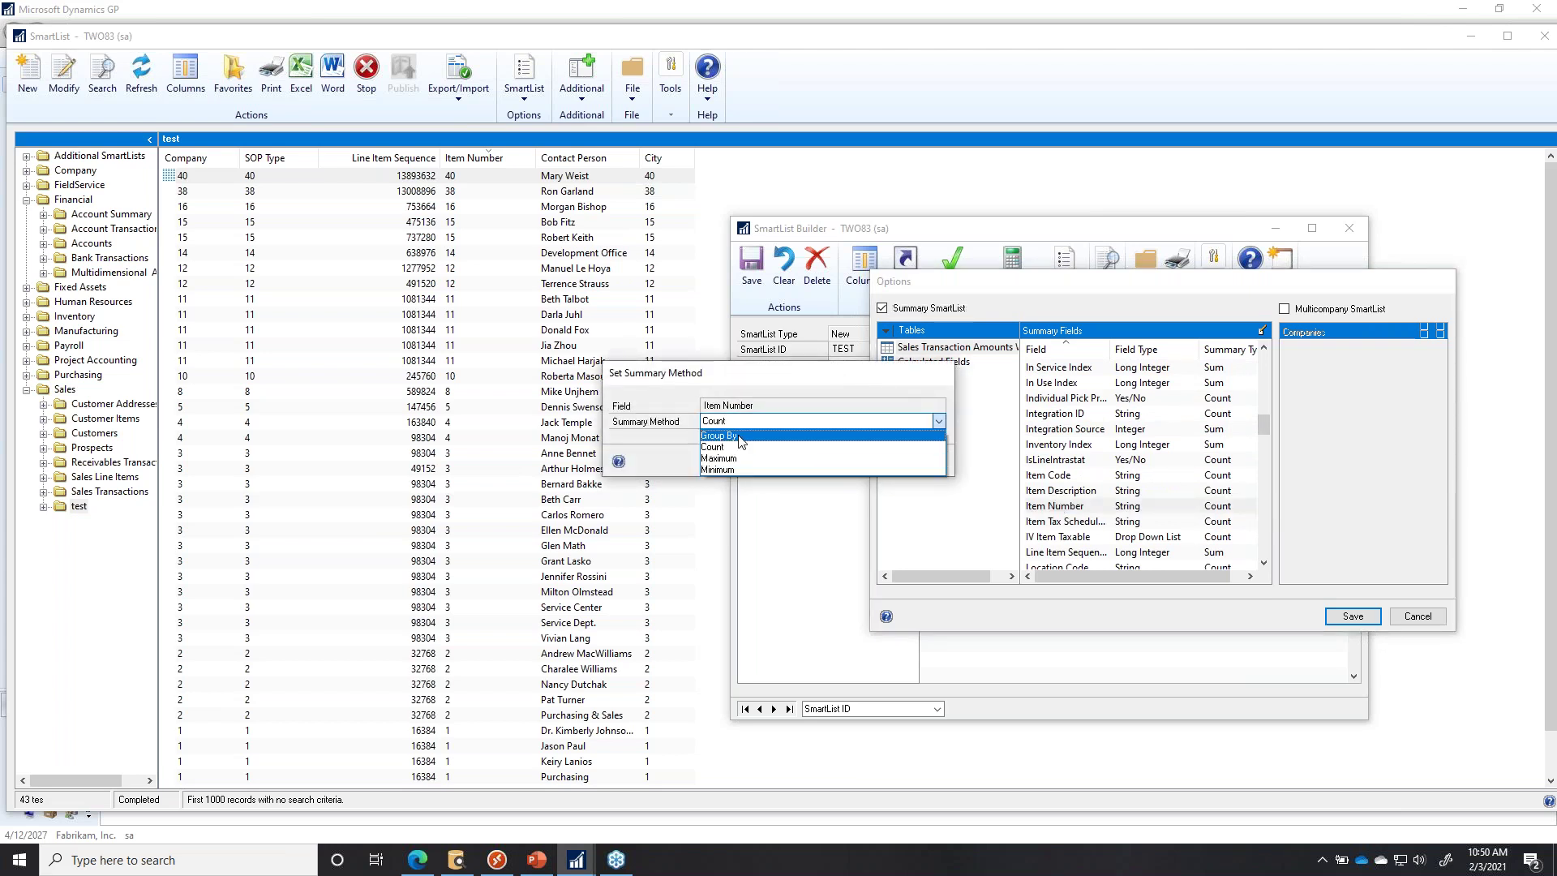
{"action": "left_click", "coordinate": [734, 437]}
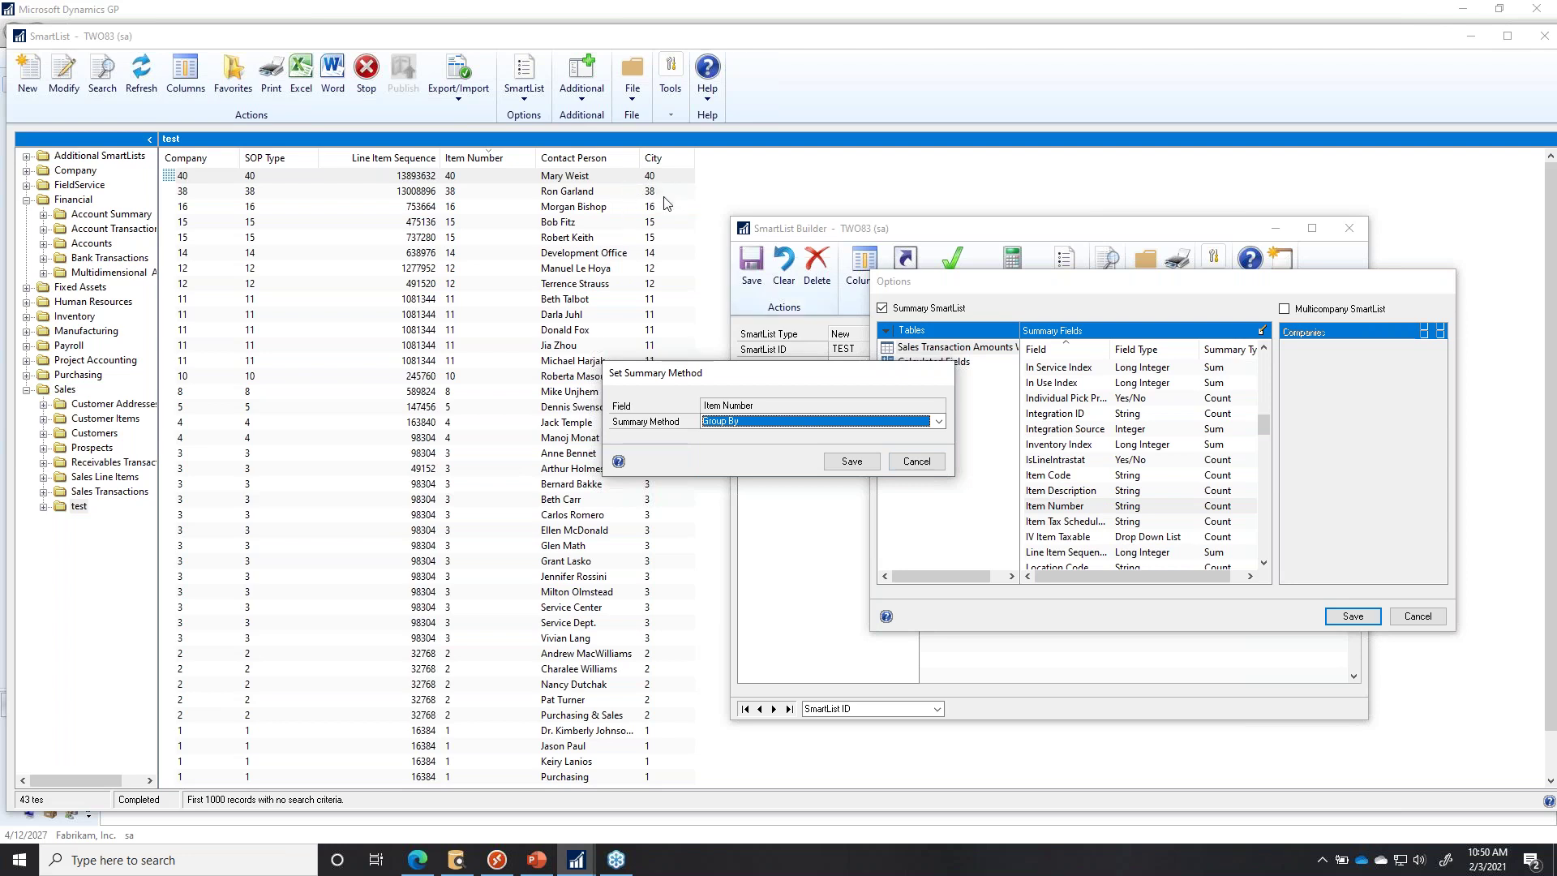
{"action": "left_click", "coordinate": [852, 460]}
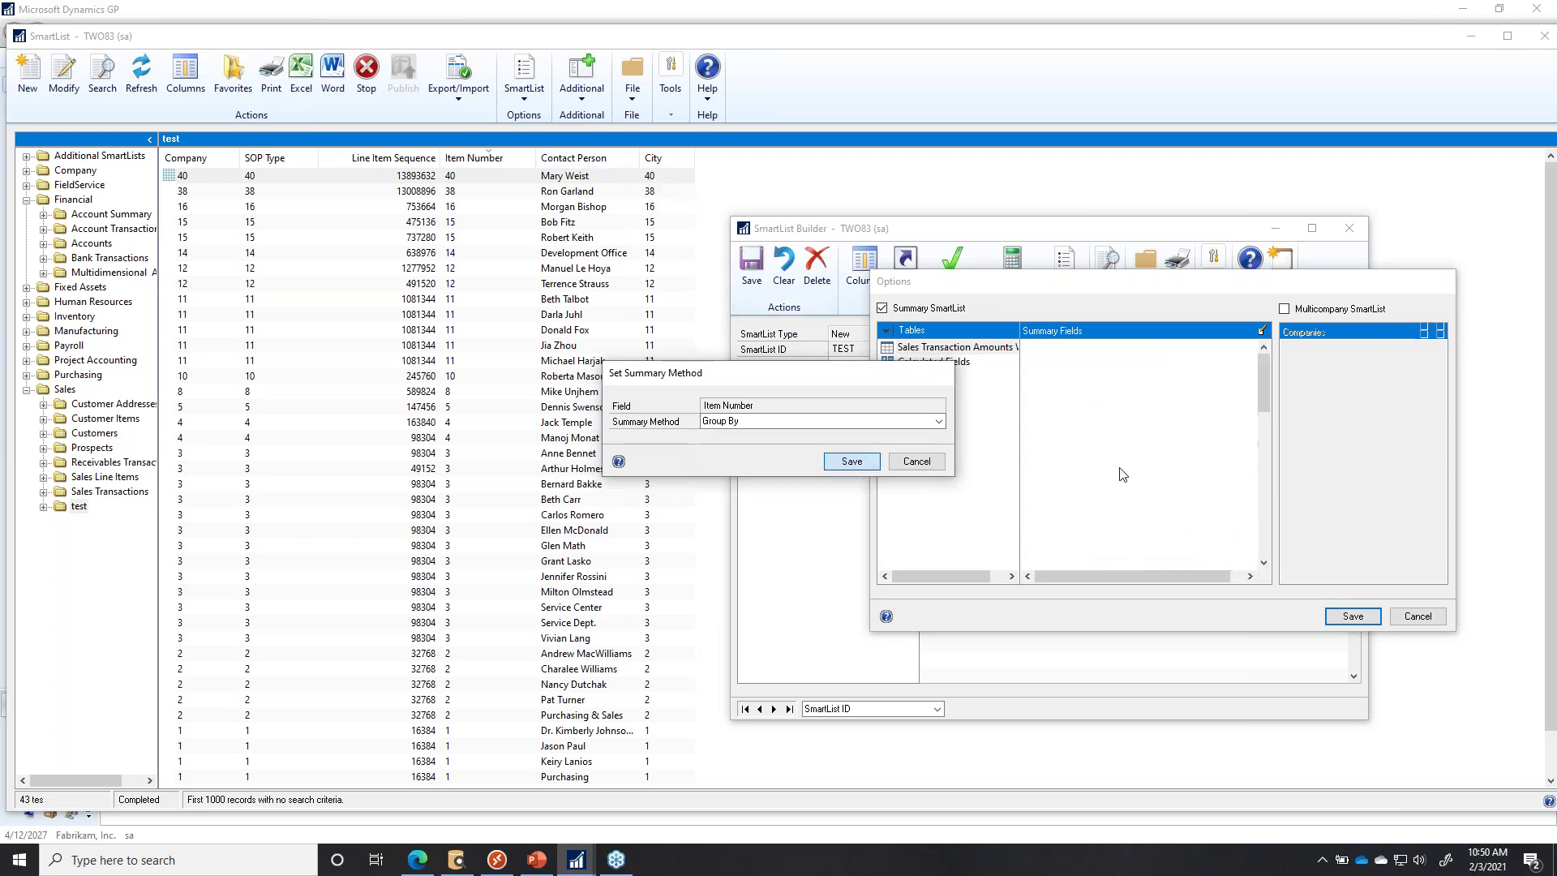
Set the City field's summary method to Maximum, and save the options and the SmartList.
{"action": "double_click", "coordinate": [1085, 536]}
{"action": "left_click", "coordinate": [734, 420]}
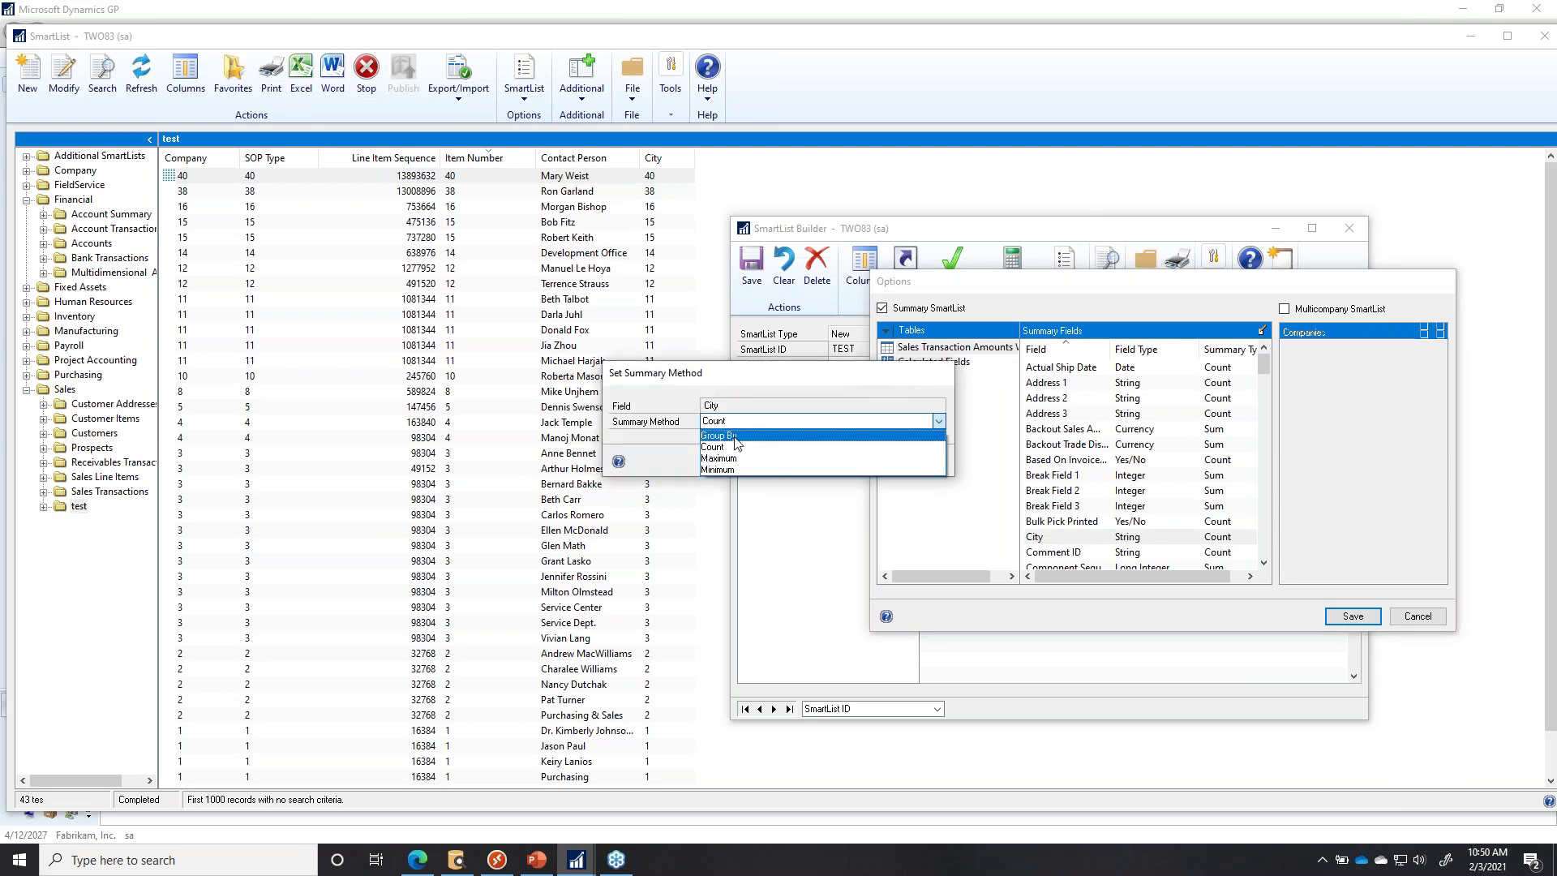
{"action": "left_click", "coordinate": [718, 458]}
{"action": "left_click", "coordinate": [851, 460]}
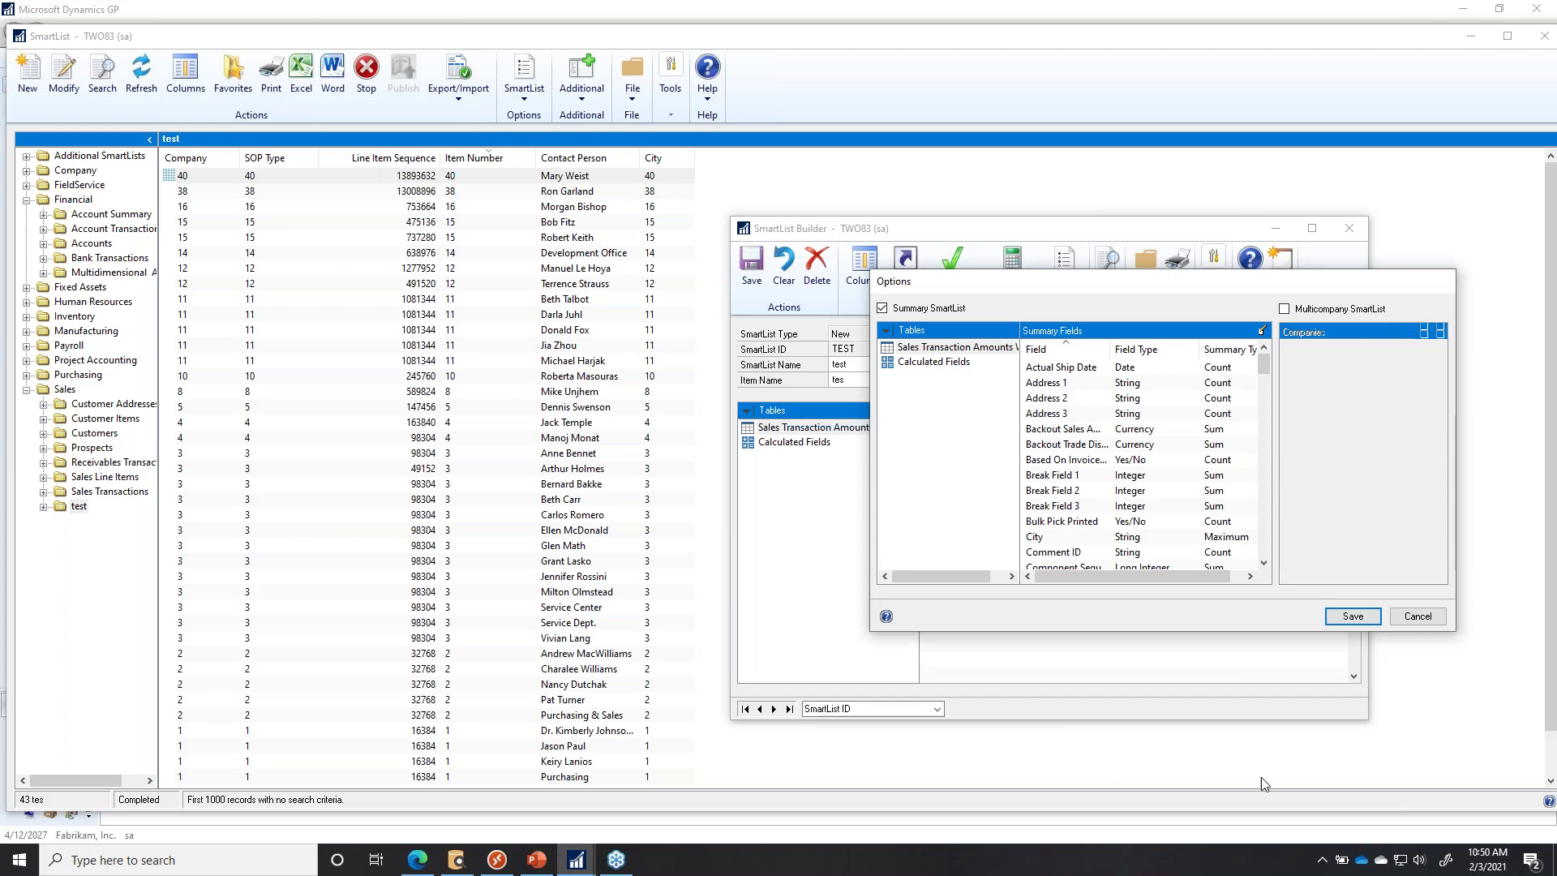
{"action": "left_click", "coordinate": [1348, 617]}
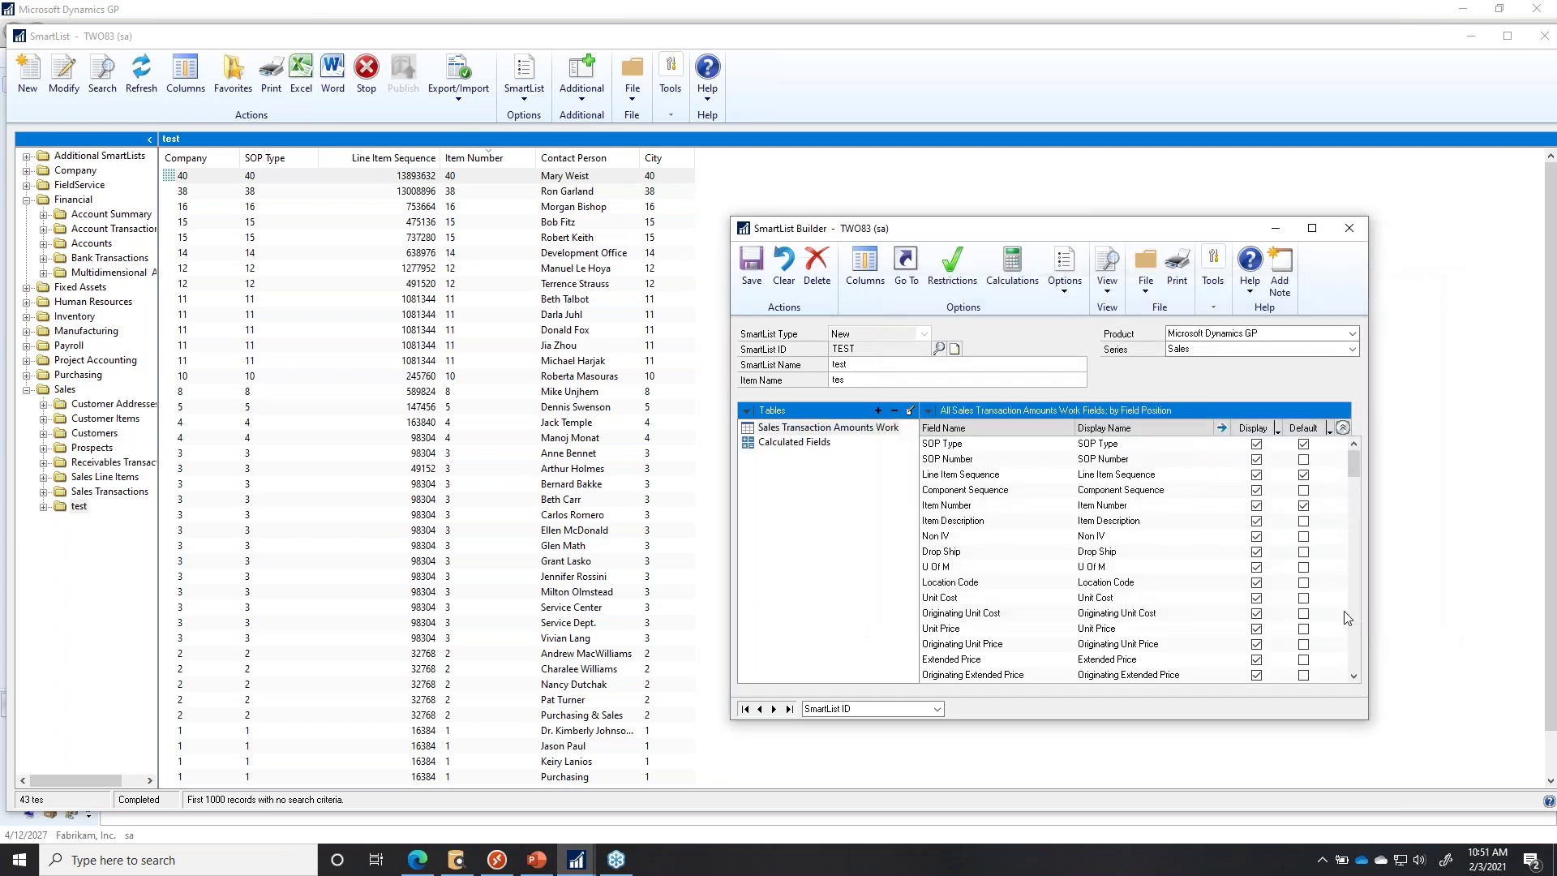
{"action": "left_click", "coordinate": [748, 274]}
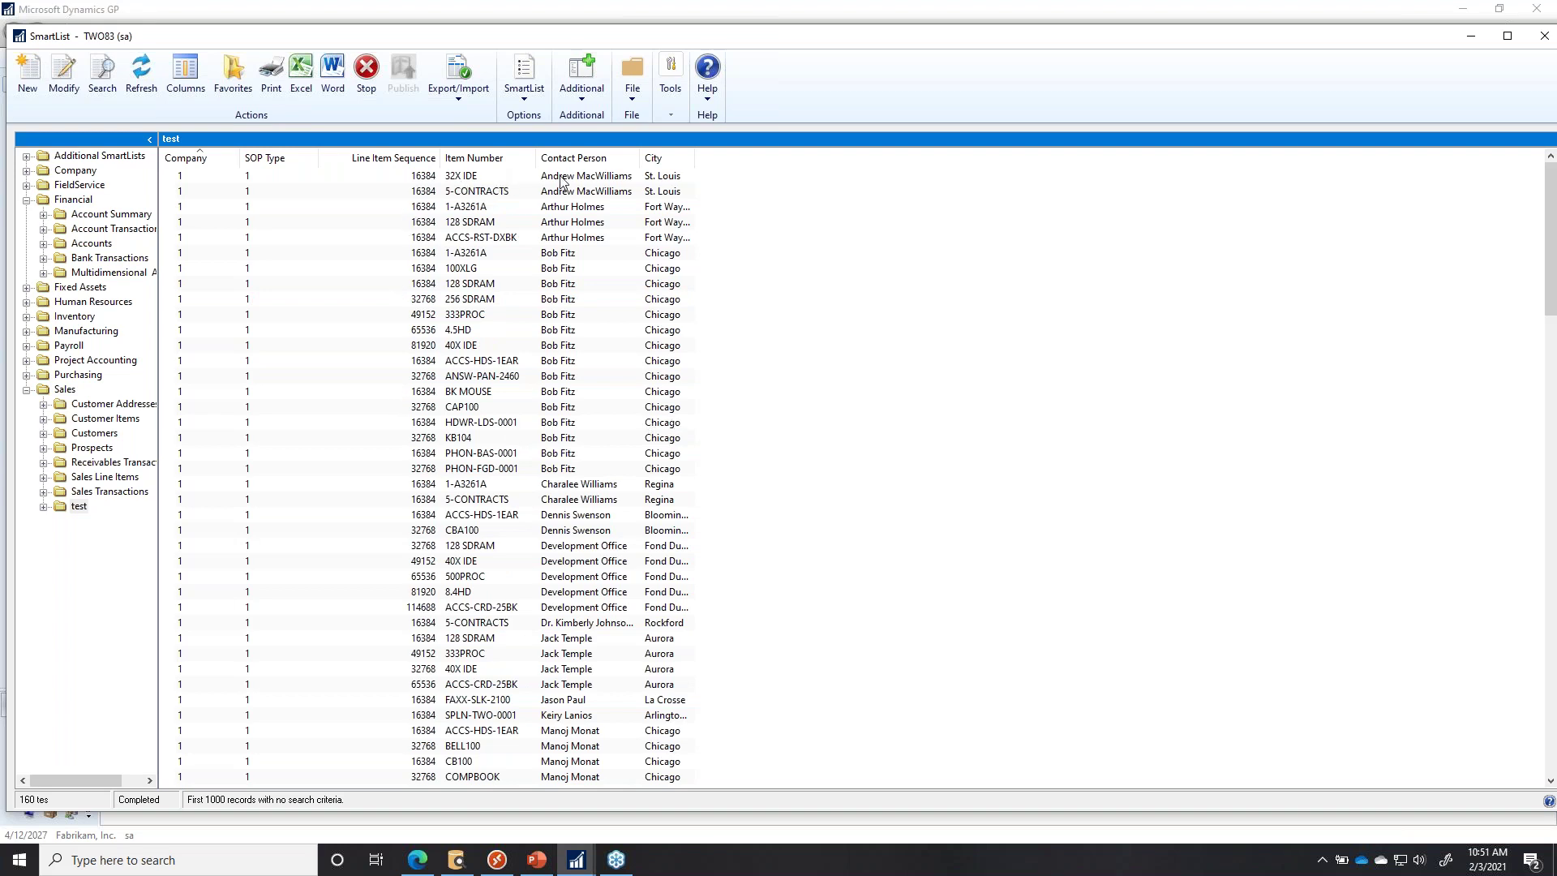
Review the summarized records by contact person, item number and city, with the Company column sorted in descending order.
{"action": "left_click", "coordinate": [570, 254]}
{"action": "left_click", "coordinate": [570, 467]}
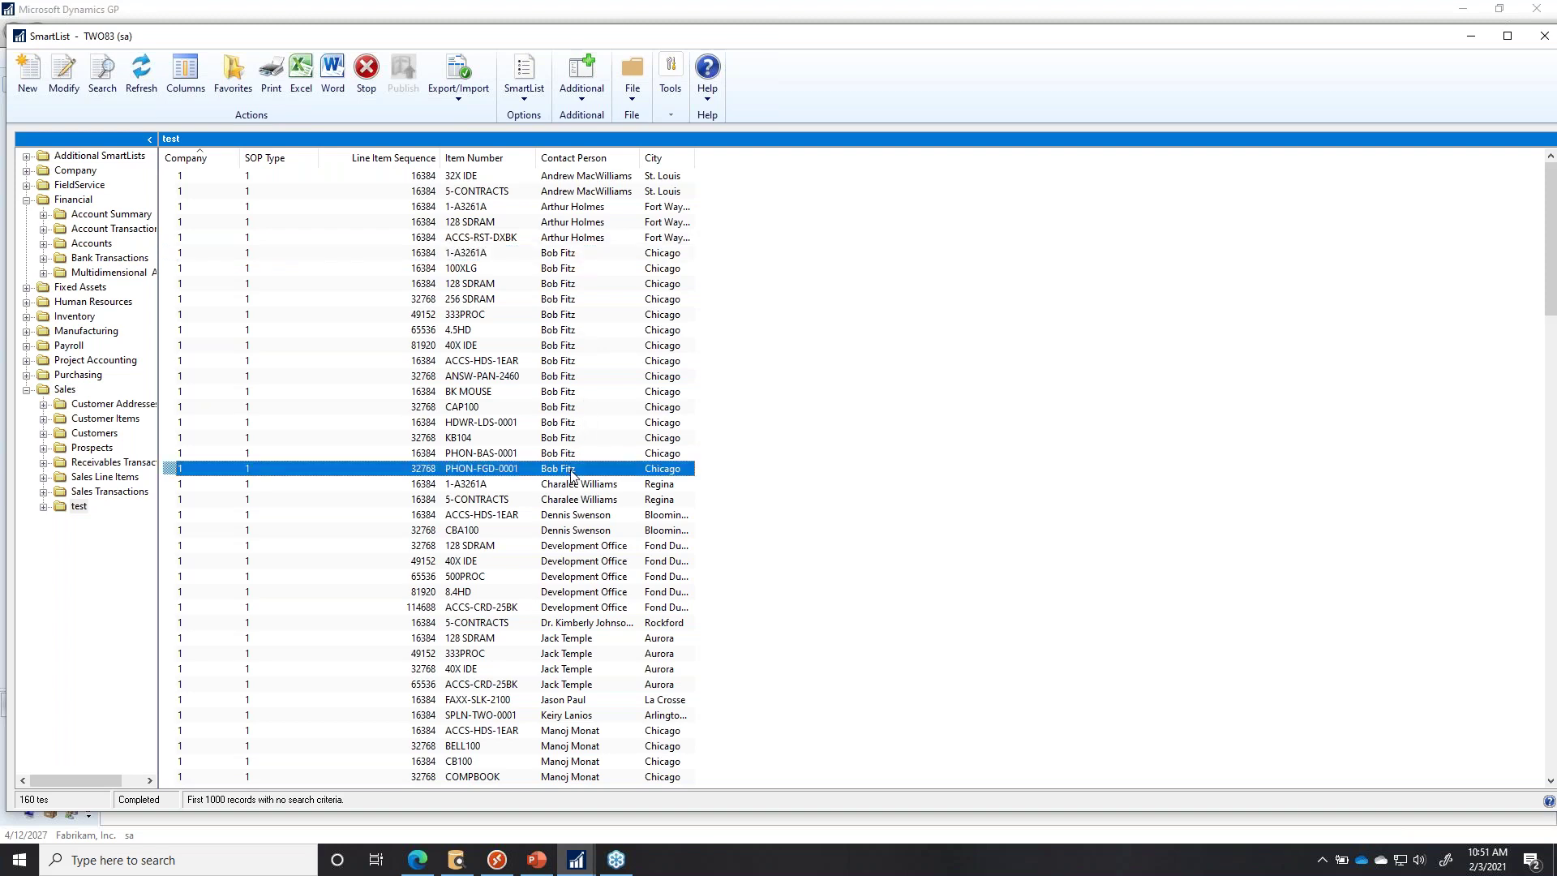
{"action": "scroll", "coordinate": [201, 413], "scroll_direction": "down", "scroll_amount": 6}
{"action": "scroll", "coordinate": [233, 330], "scroll_direction": "up", "scroll_amount": 9}
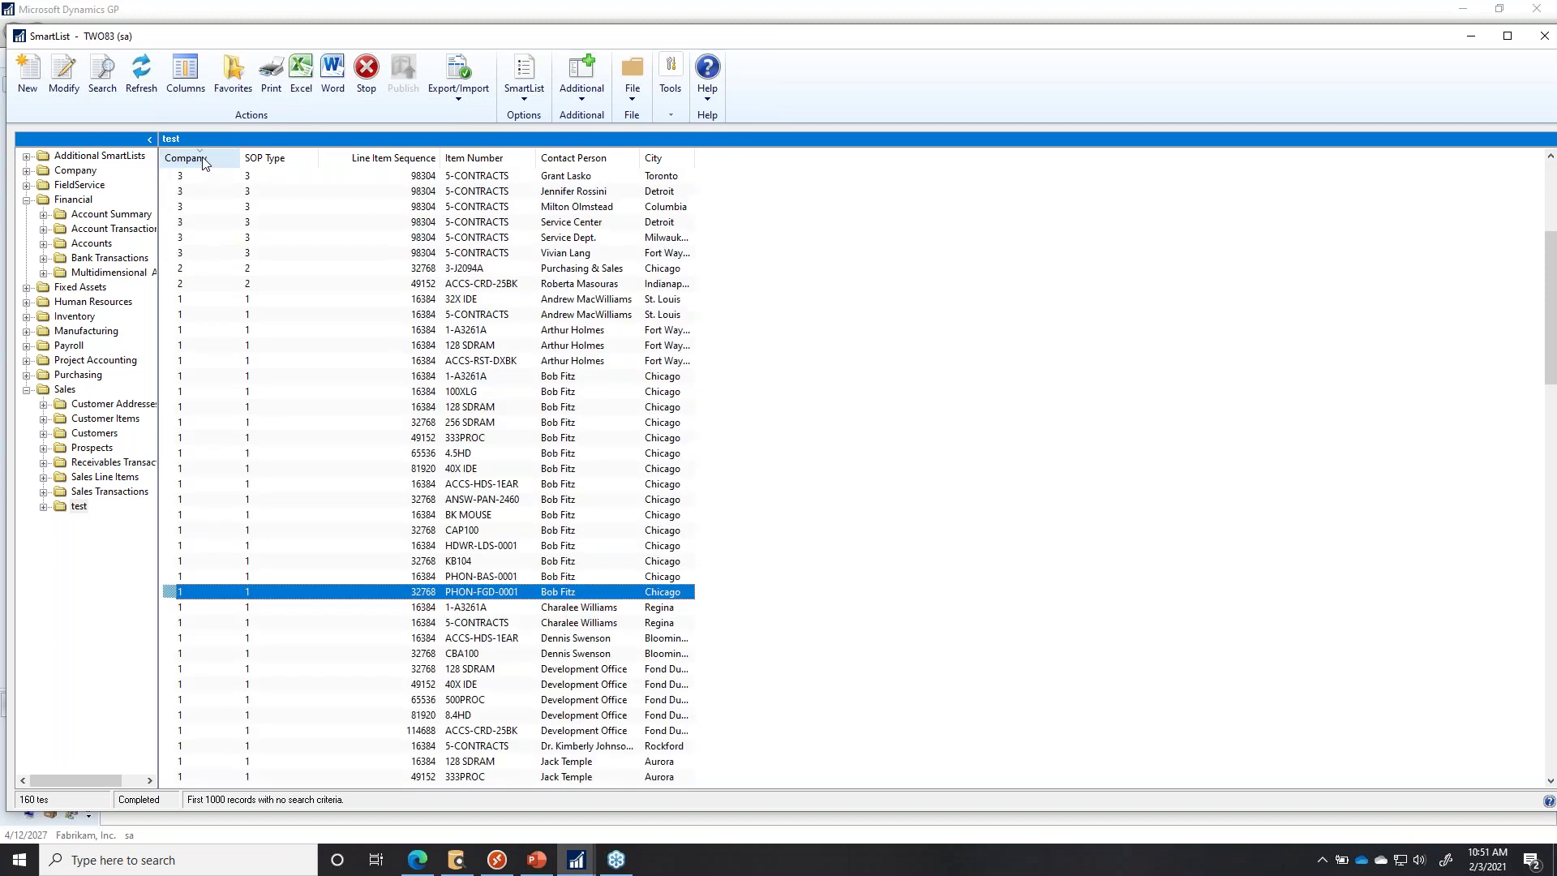
{"action": "scroll", "coordinate": [583, 321], "scroll_direction": "up", "scroll_amount": 2}
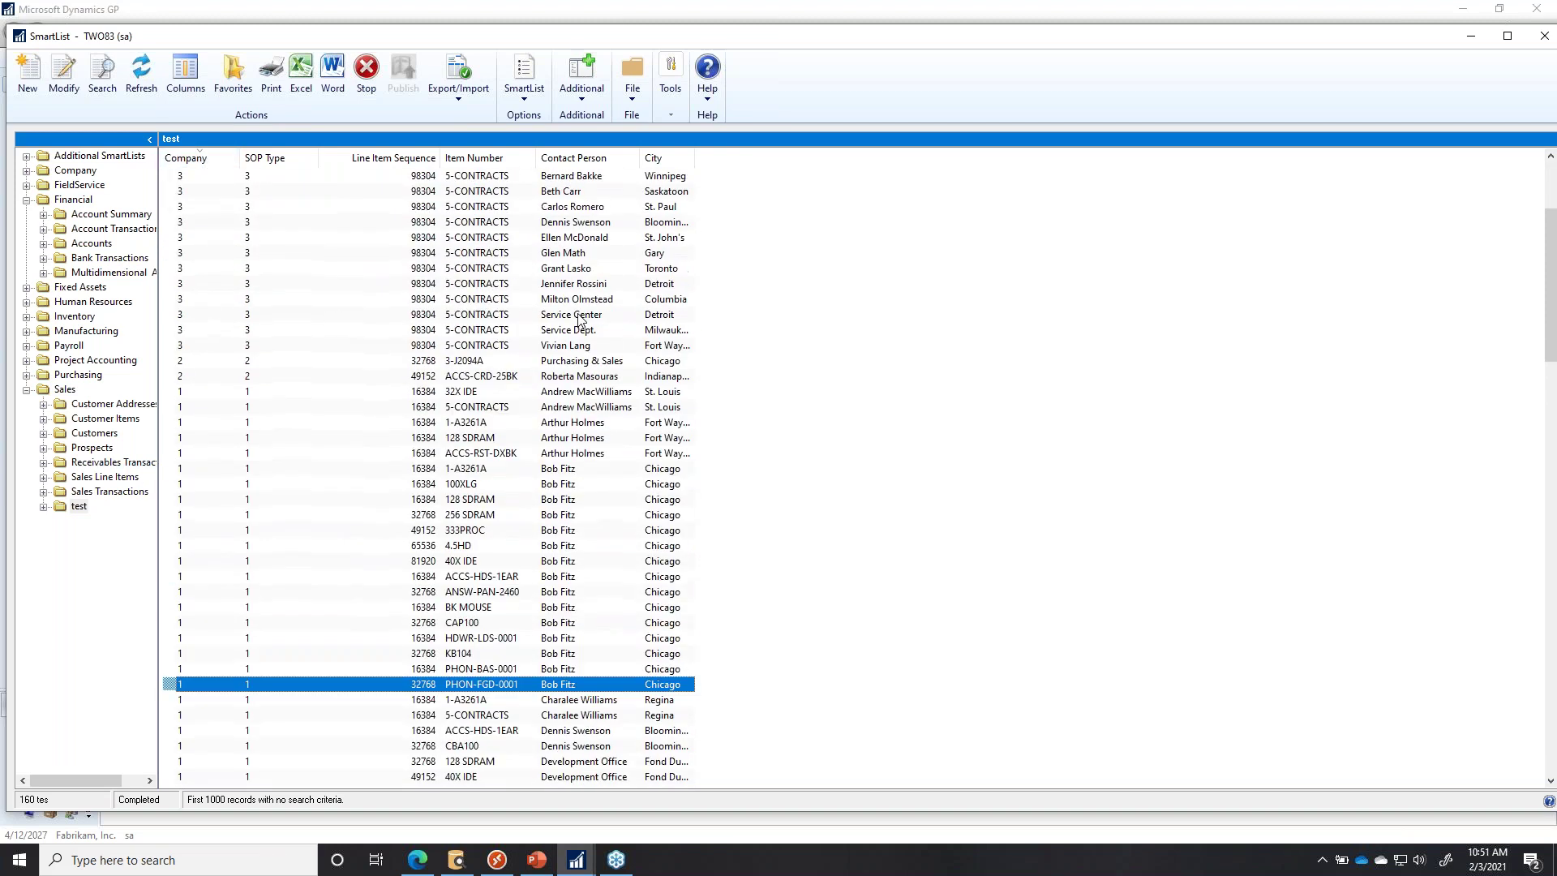
{"action": "left_click", "coordinate": [570, 193]}
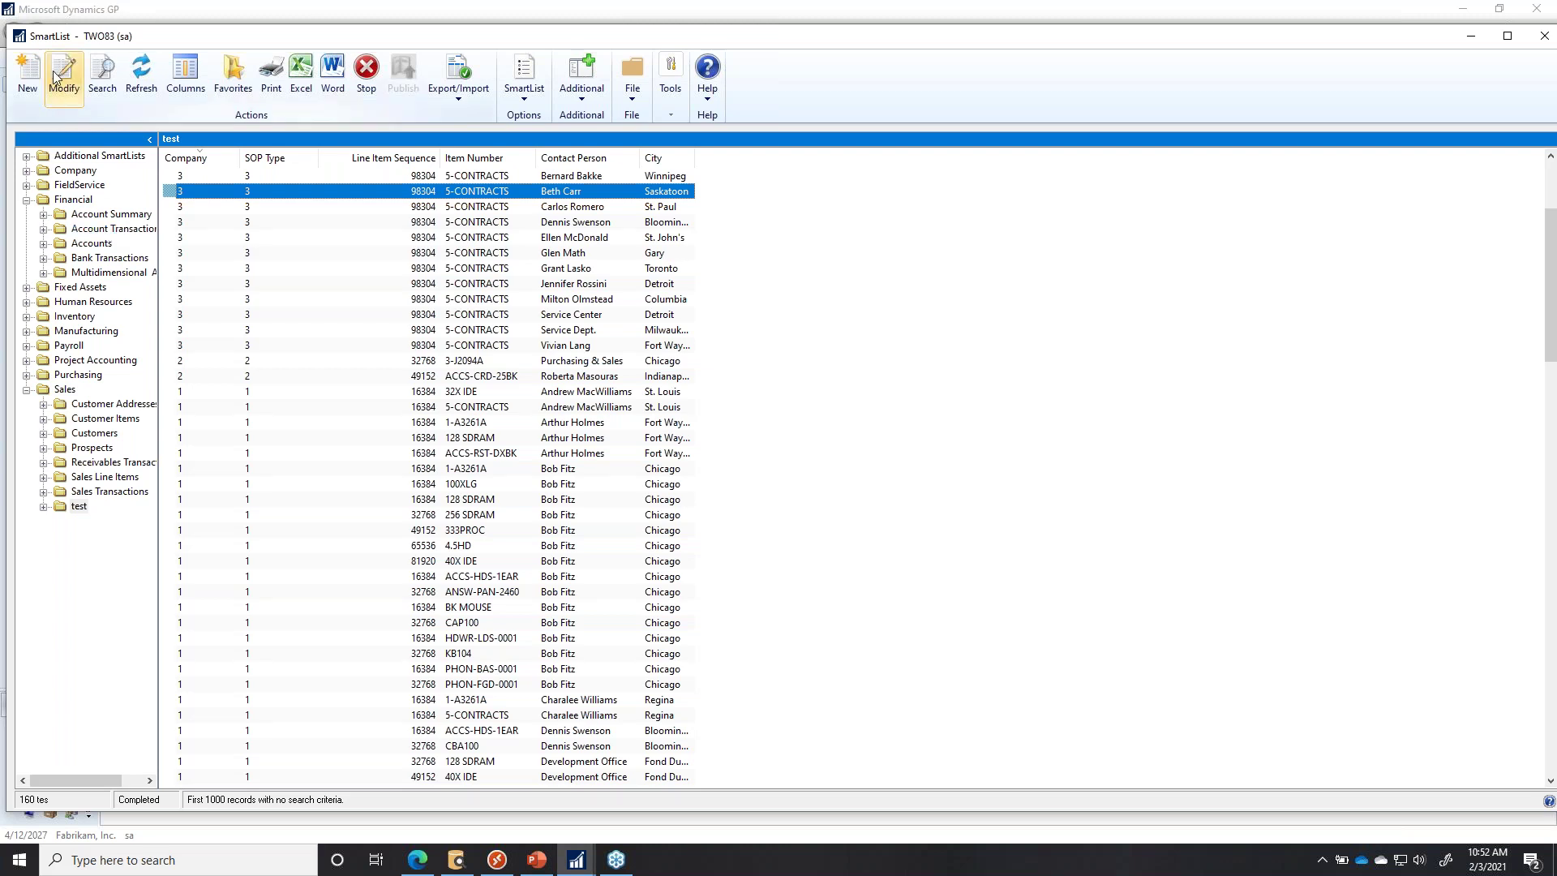
Move the SmartList window aside and minimize it to reveal the home page.
{"action": "left_click_drag", "start_coordinate": [177, 43], "coordinate": [245, 134]}
{"action": "left_click_drag", "start_coordinate": [1392, 128], "coordinate": [1200, 155]}
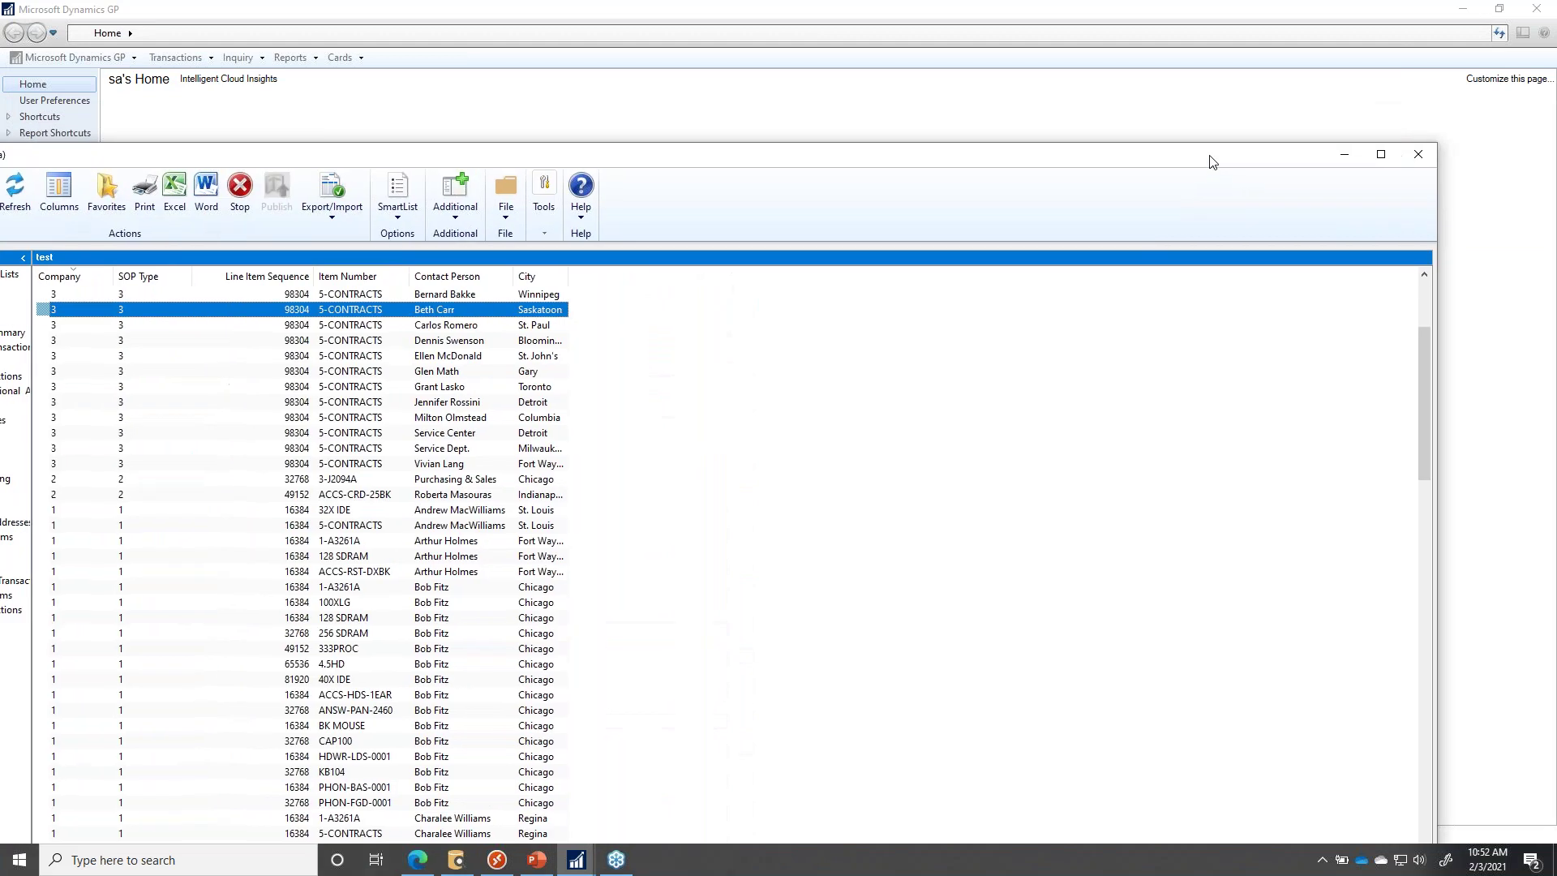
{"action": "left_click", "coordinate": [1345, 154]}
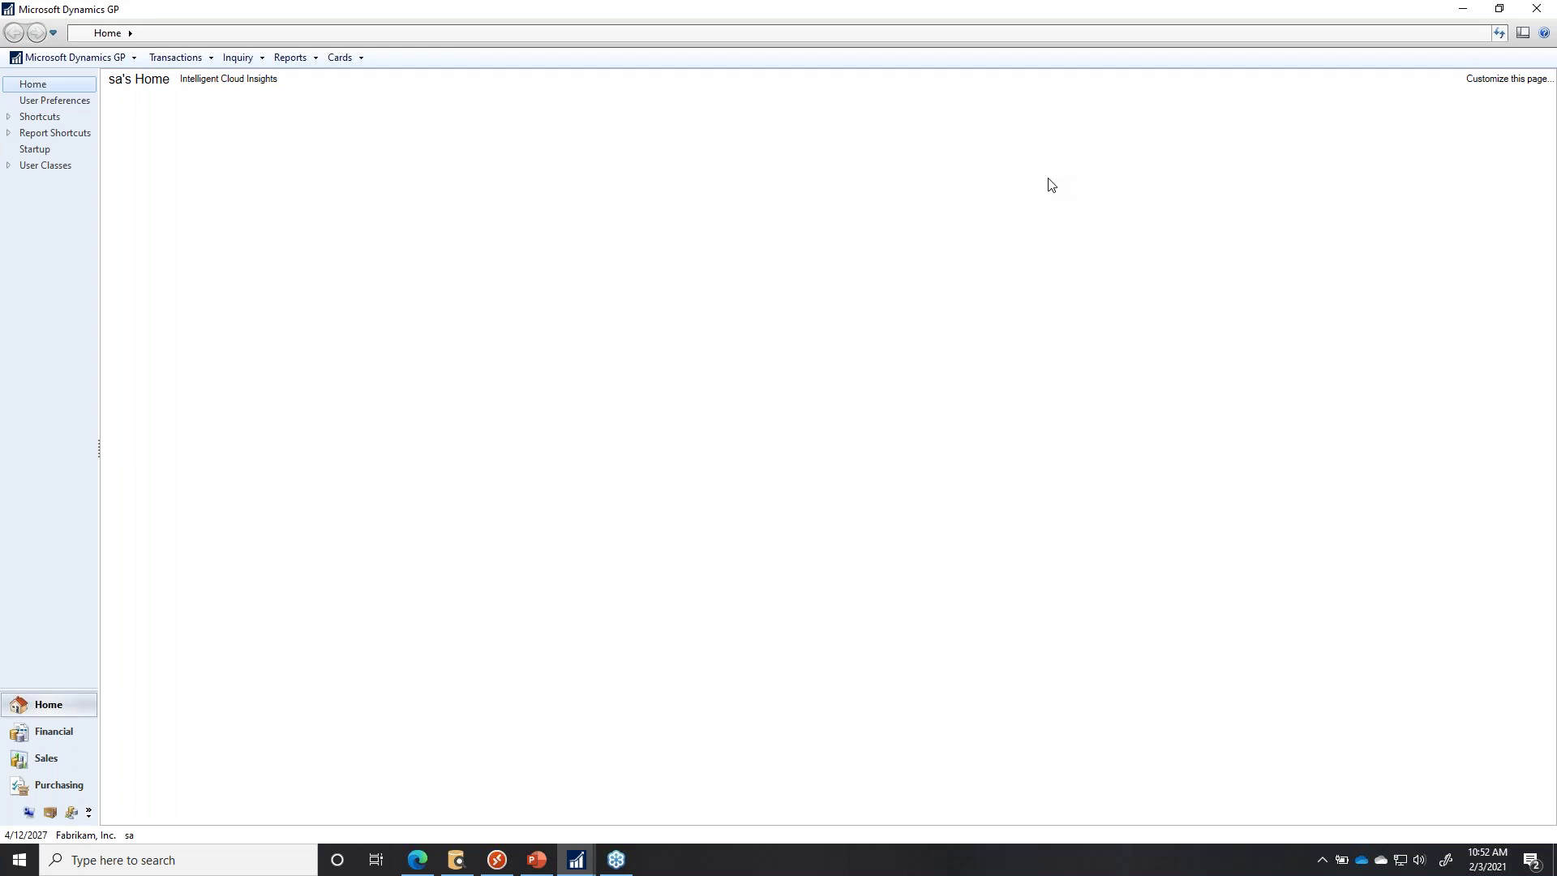
Start a new SmartList in SmartList Builder with ID SDFS and both the SmartList name and item name sdf.
{"action": "left_click", "coordinate": [130, 57]}
{"action": "mouse_move", "coordinate": [91, 143]}
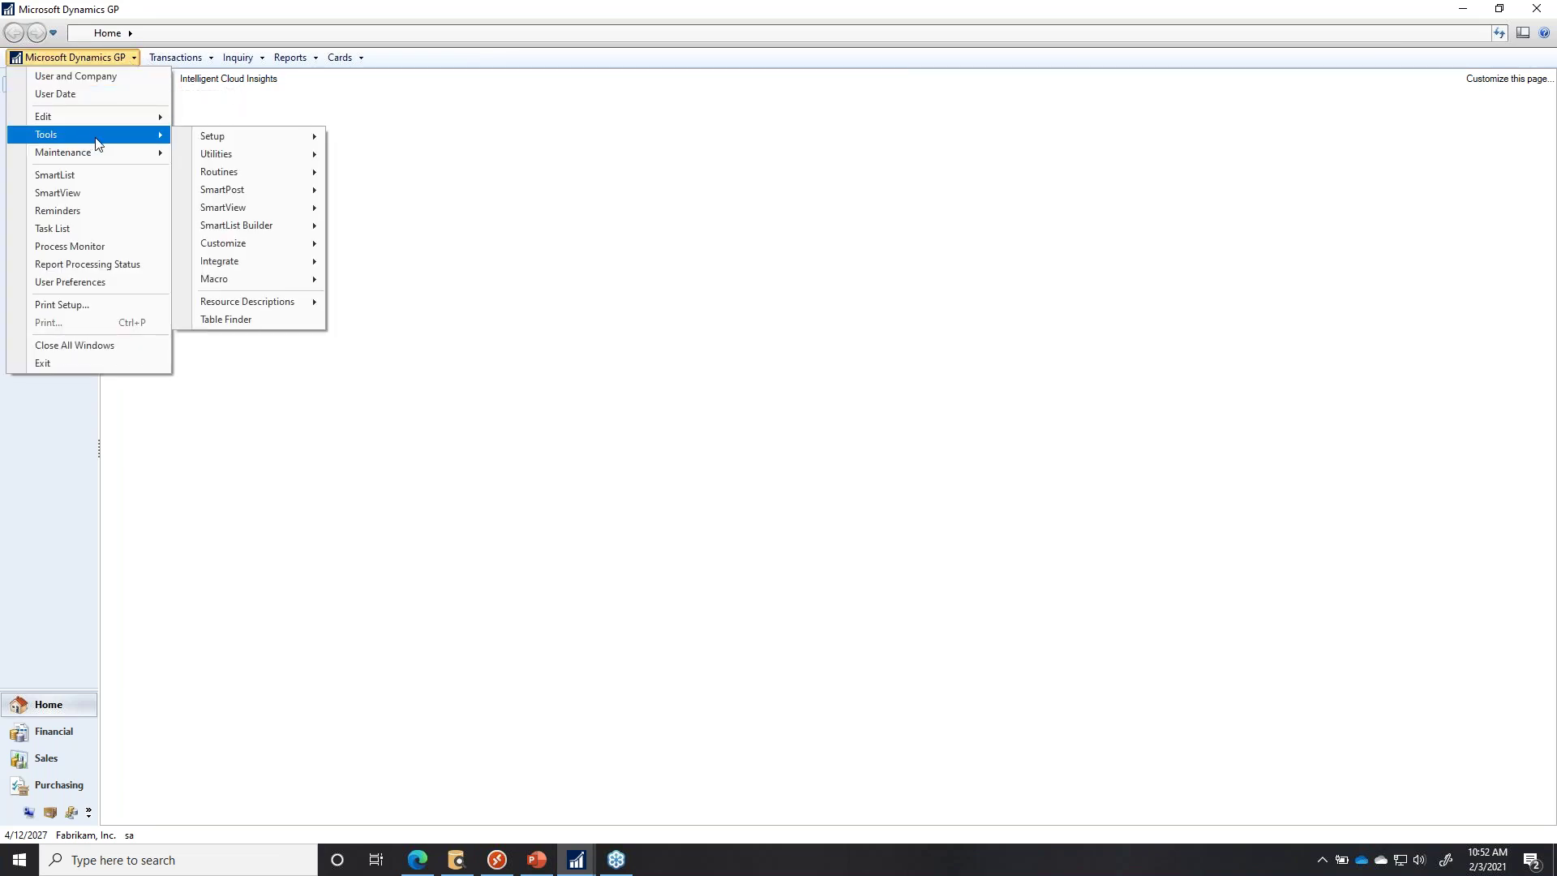
{"action": "mouse_move", "coordinate": [235, 226]}
{"action": "left_click", "coordinate": [443, 235]}
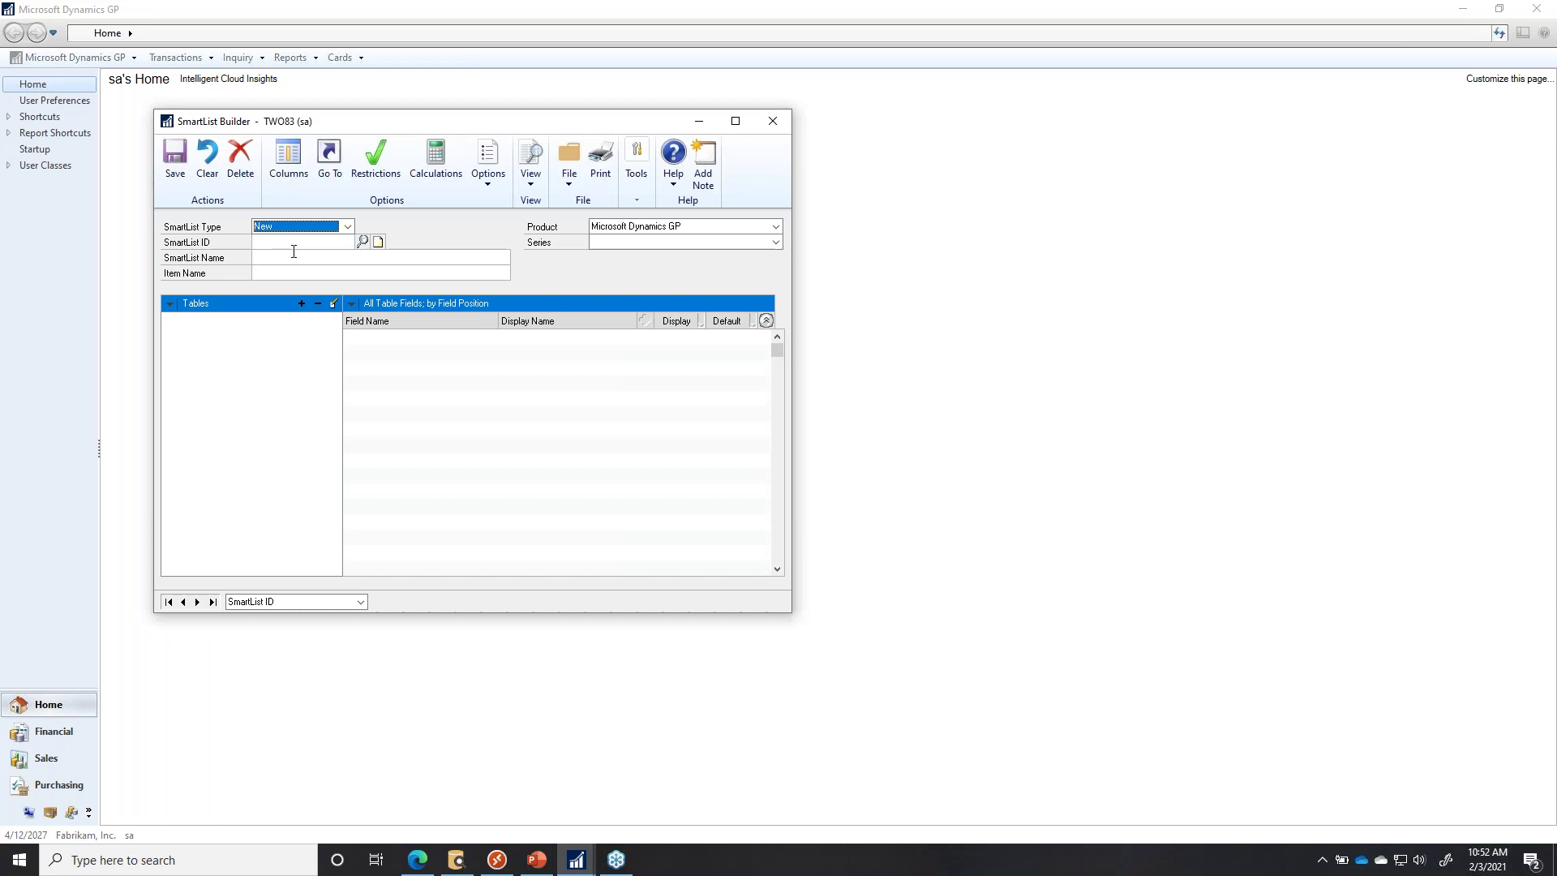
{"action": "left_click", "coordinate": [294, 252]}
{"action": "type", "text": "sdfs"}
{"action": "left_click", "coordinate": [294, 258]}
{"action": "type", "text": "sdf"}
{"action": "left_click", "coordinate": [292, 270]}
Check which TWO83 views can be added to the SmartList as a SQL Server table, without adding one.
{"action": "left_click", "coordinate": [302, 304]}
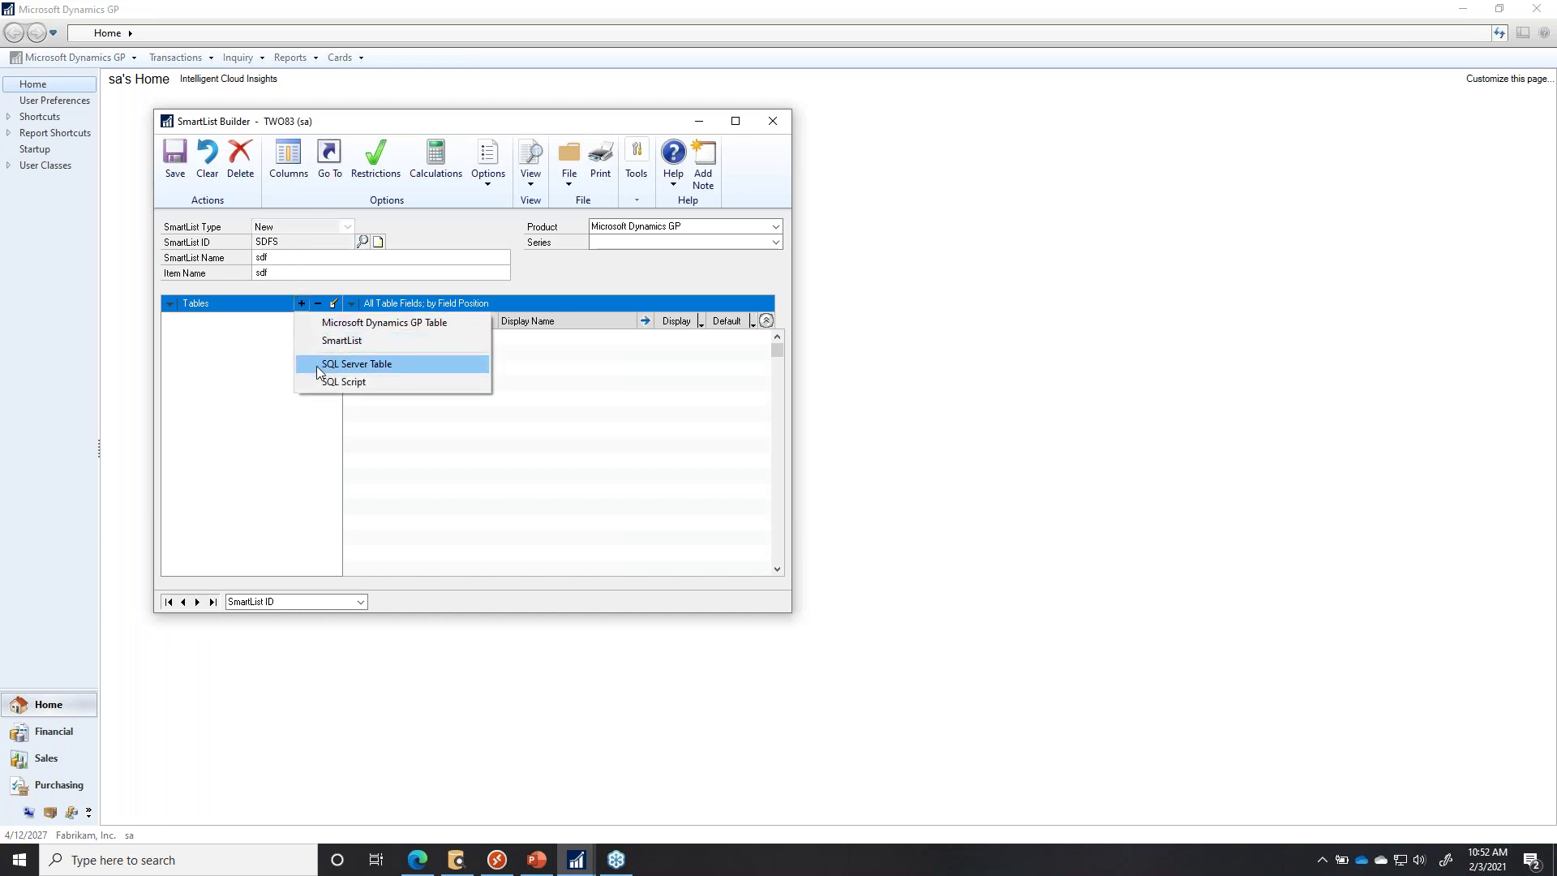
{"action": "left_click", "coordinate": [344, 367]}
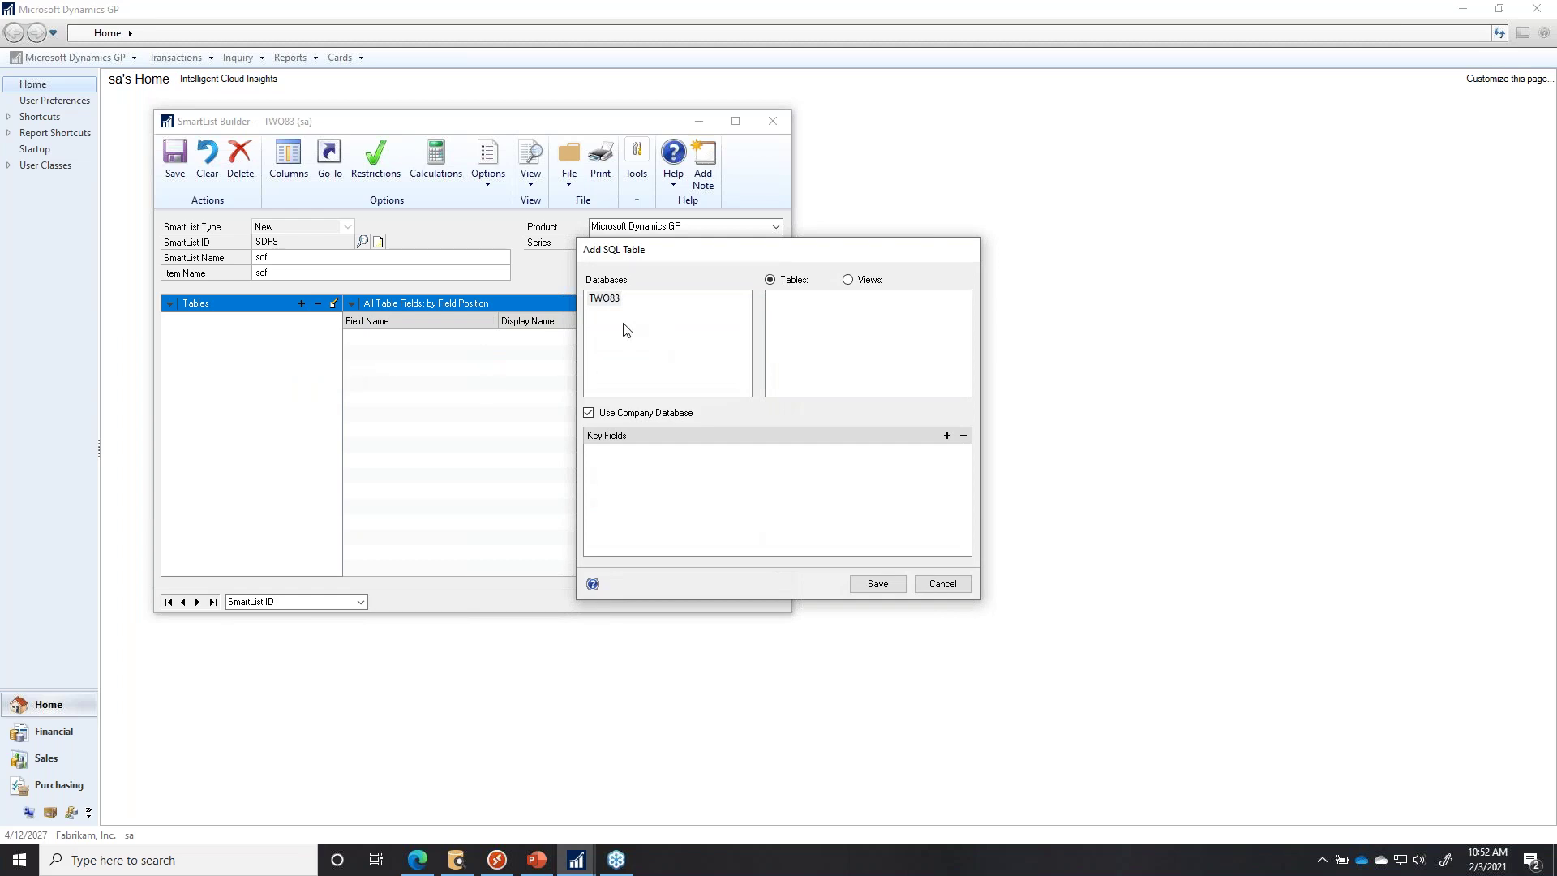
{"action": "left_click", "coordinate": [848, 280]}
{"action": "left_click", "coordinate": [840, 300]}
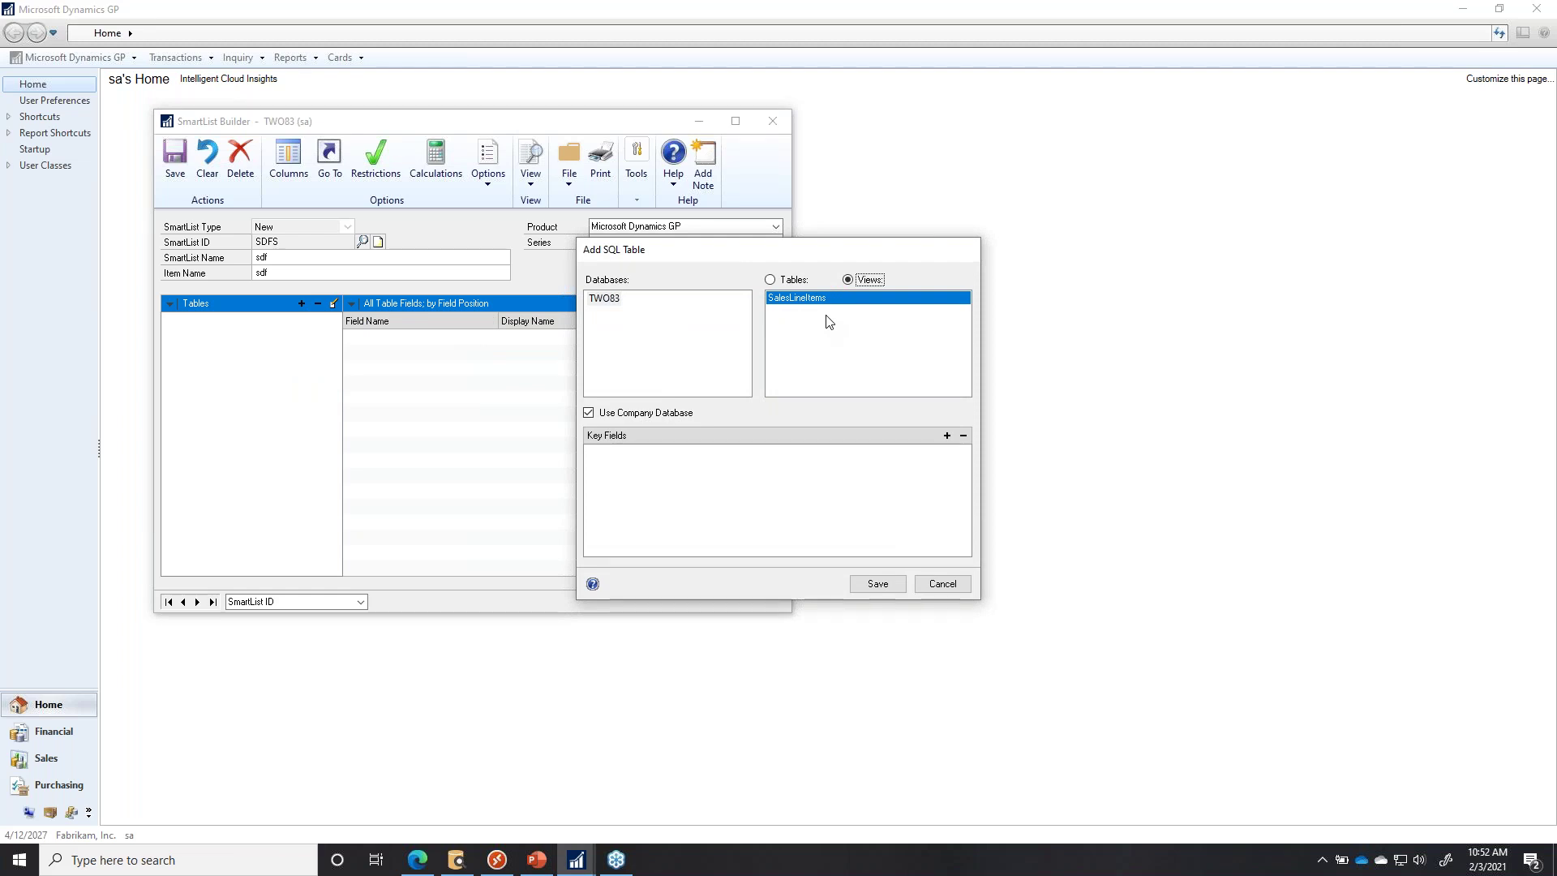
{"action": "left_click", "coordinate": [942, 584]}
Grant SQL table security for the TWO83 views AAAccountingClasses, aaActualBudgetInquiryView, aaActualBudgetInquiryViewAlt and AADistributionQueries.
{"action": "left_click", "coordinate": [56, 59]}
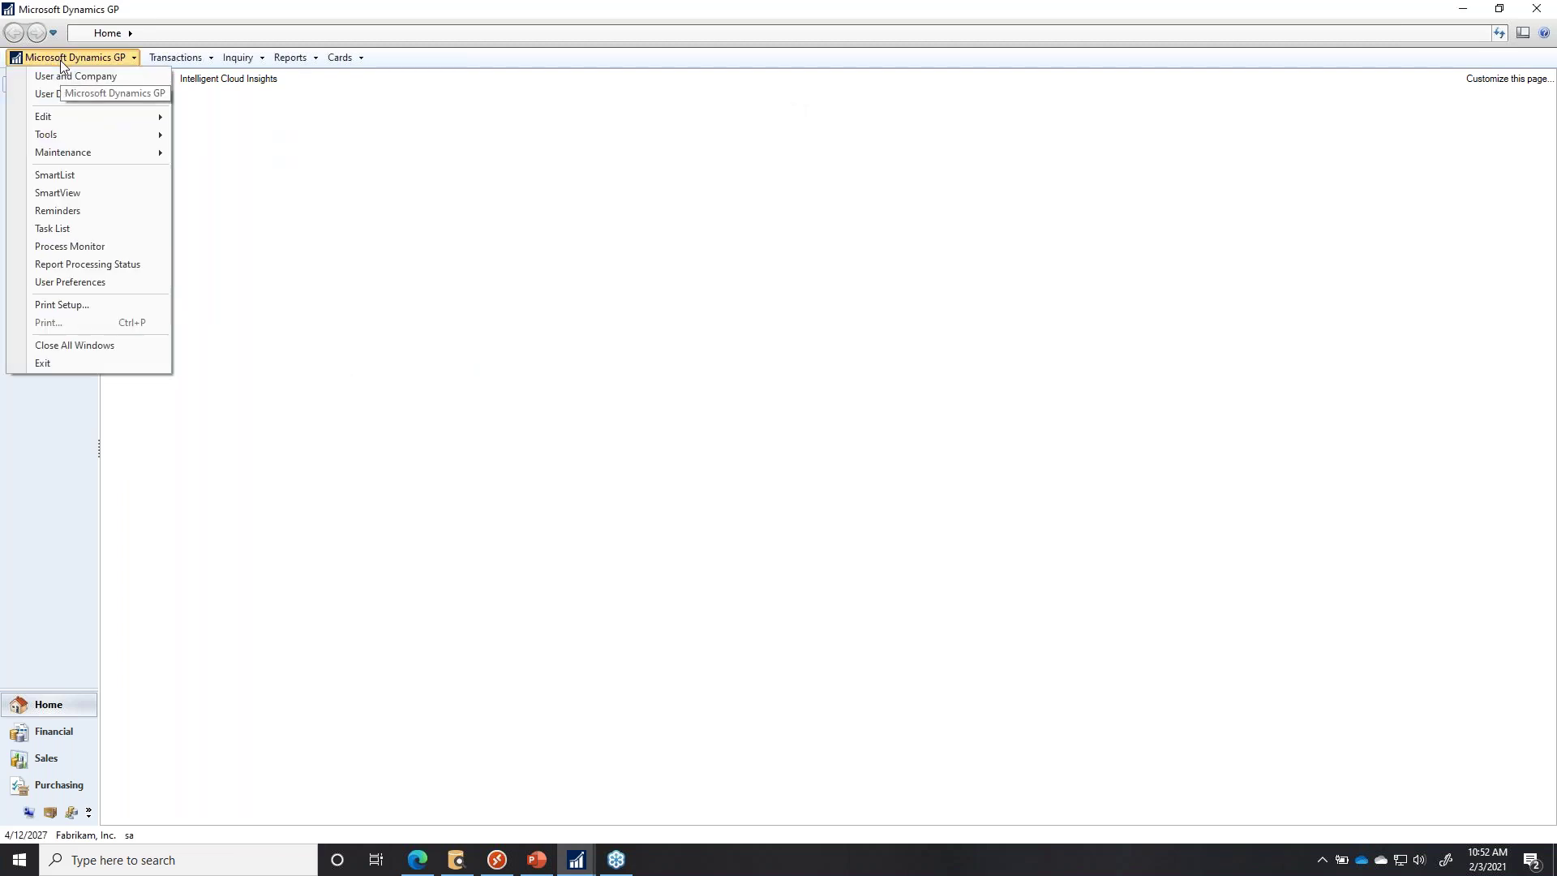
{"action": "mouse_move", "coordinate": [81, 134]}
{"action": "mouse_move", "coordinate": [216, 137]}
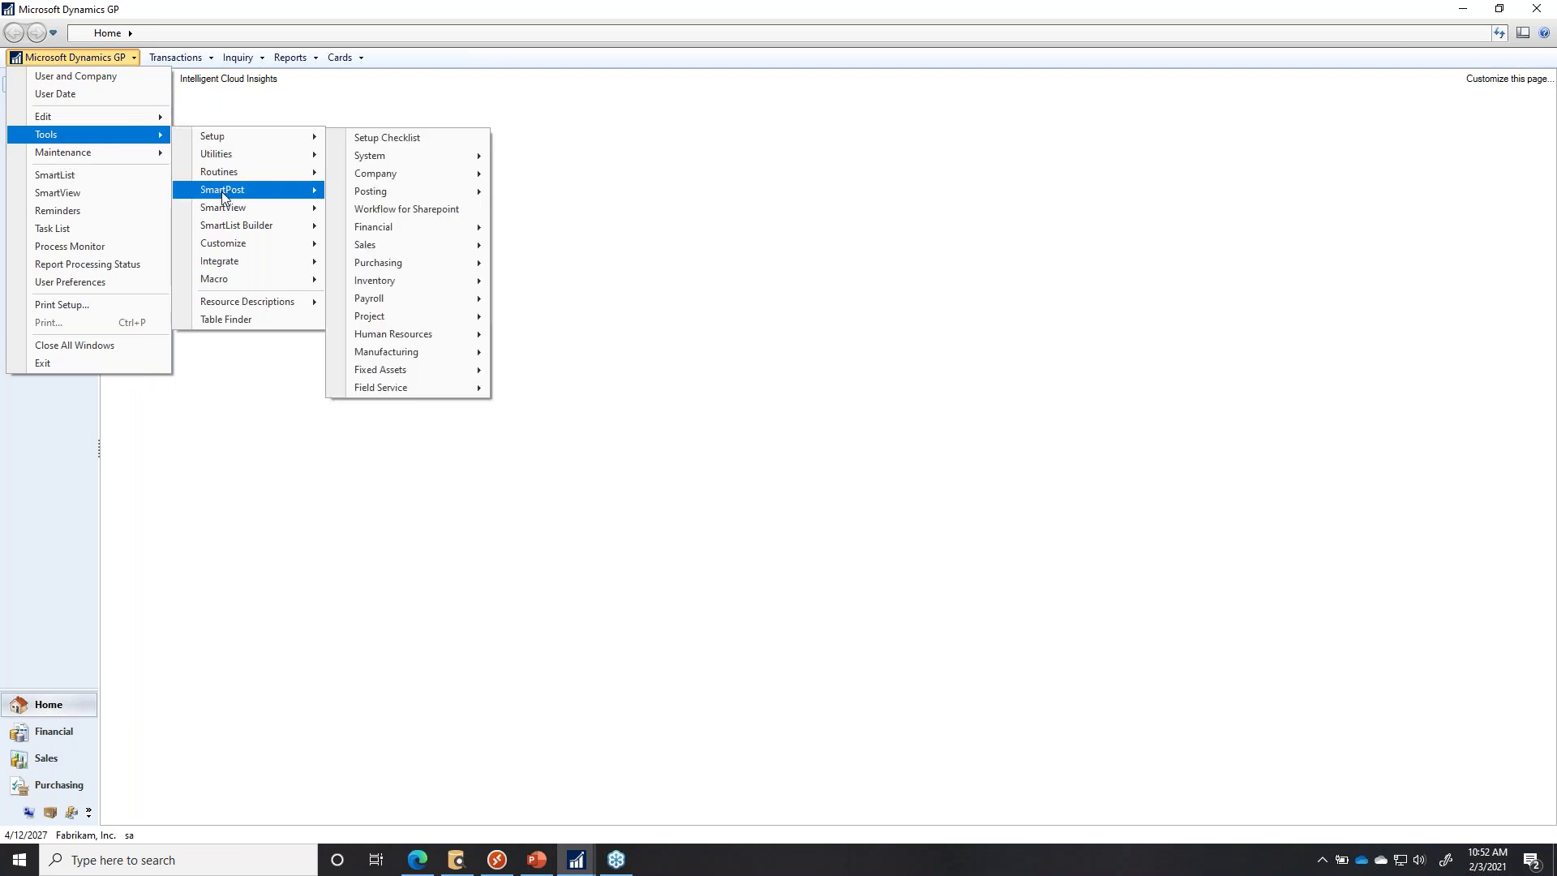
{"action": "mouse_move", "coordinate": [225, 226]}
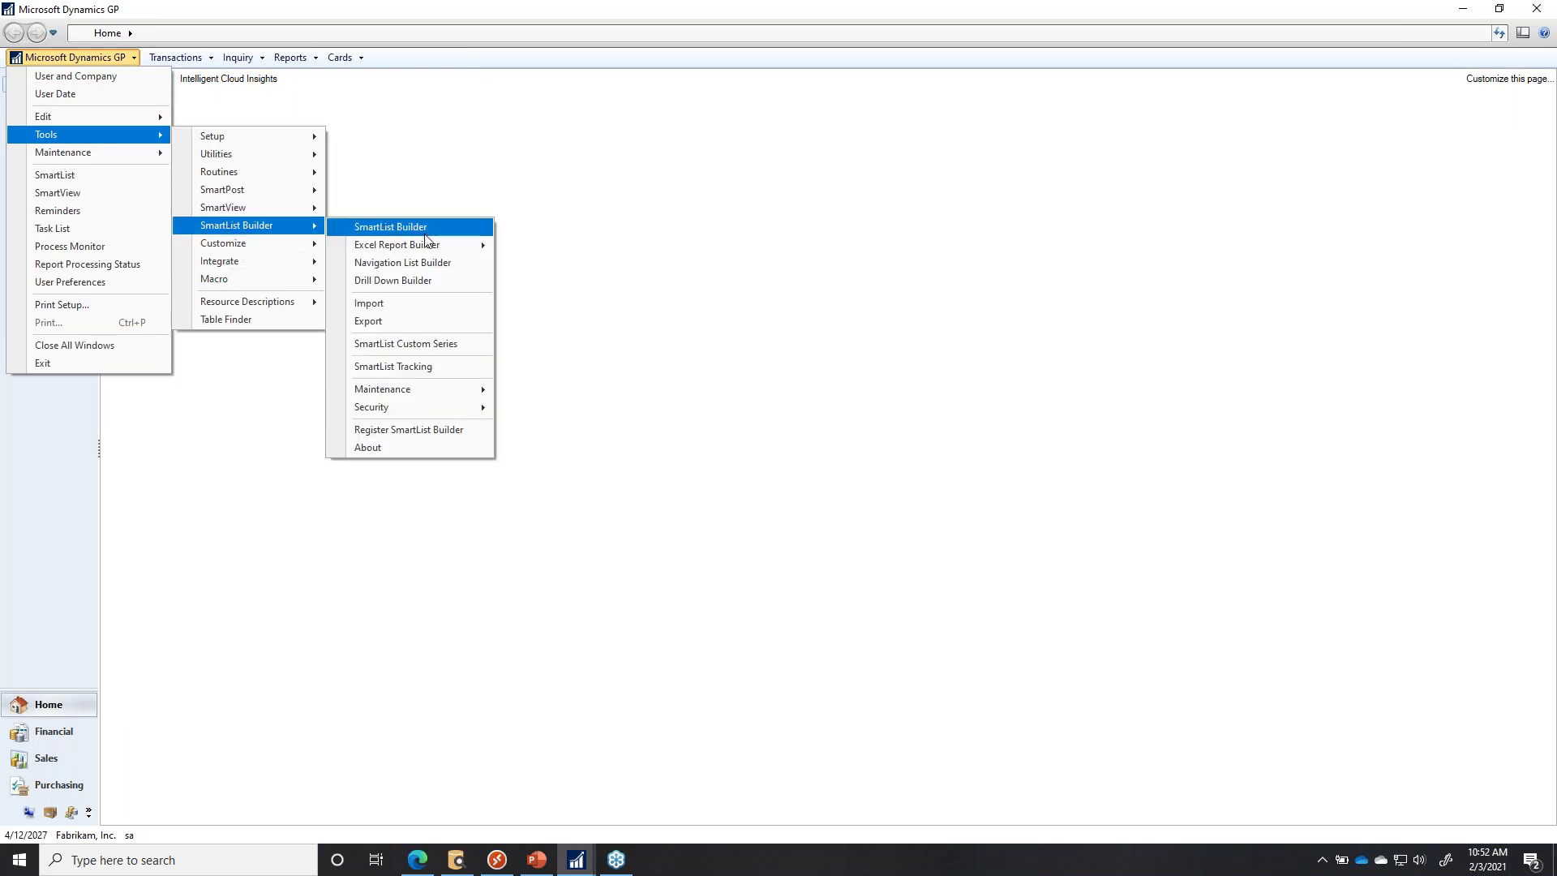
{"action": "mouse_move", "coordinate": [421, 410]}
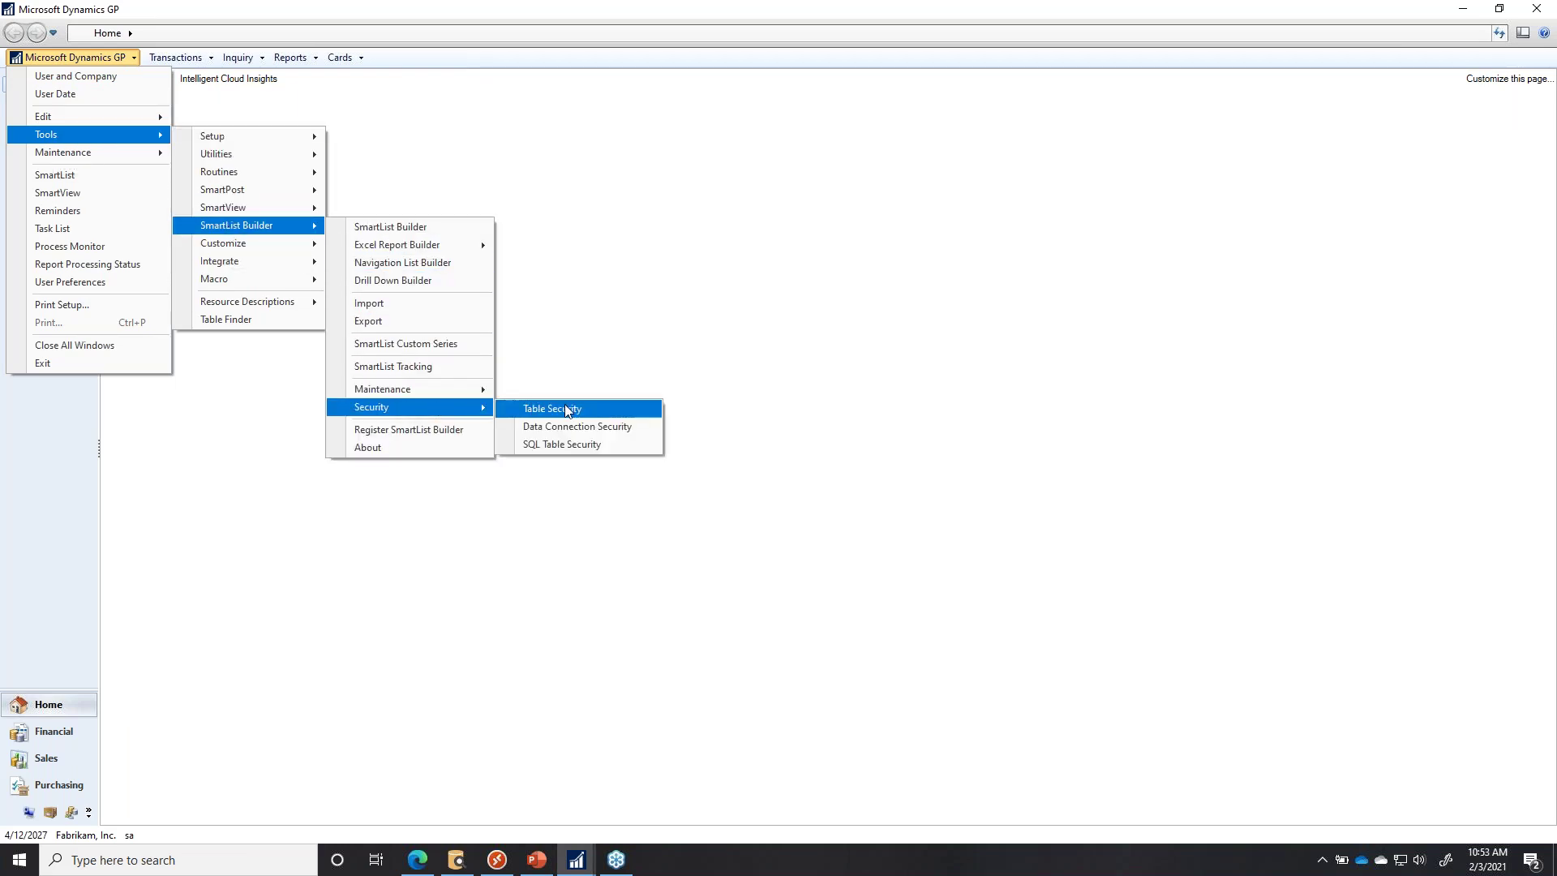
{"action": "left_click", "coordinate": [610, 445]}
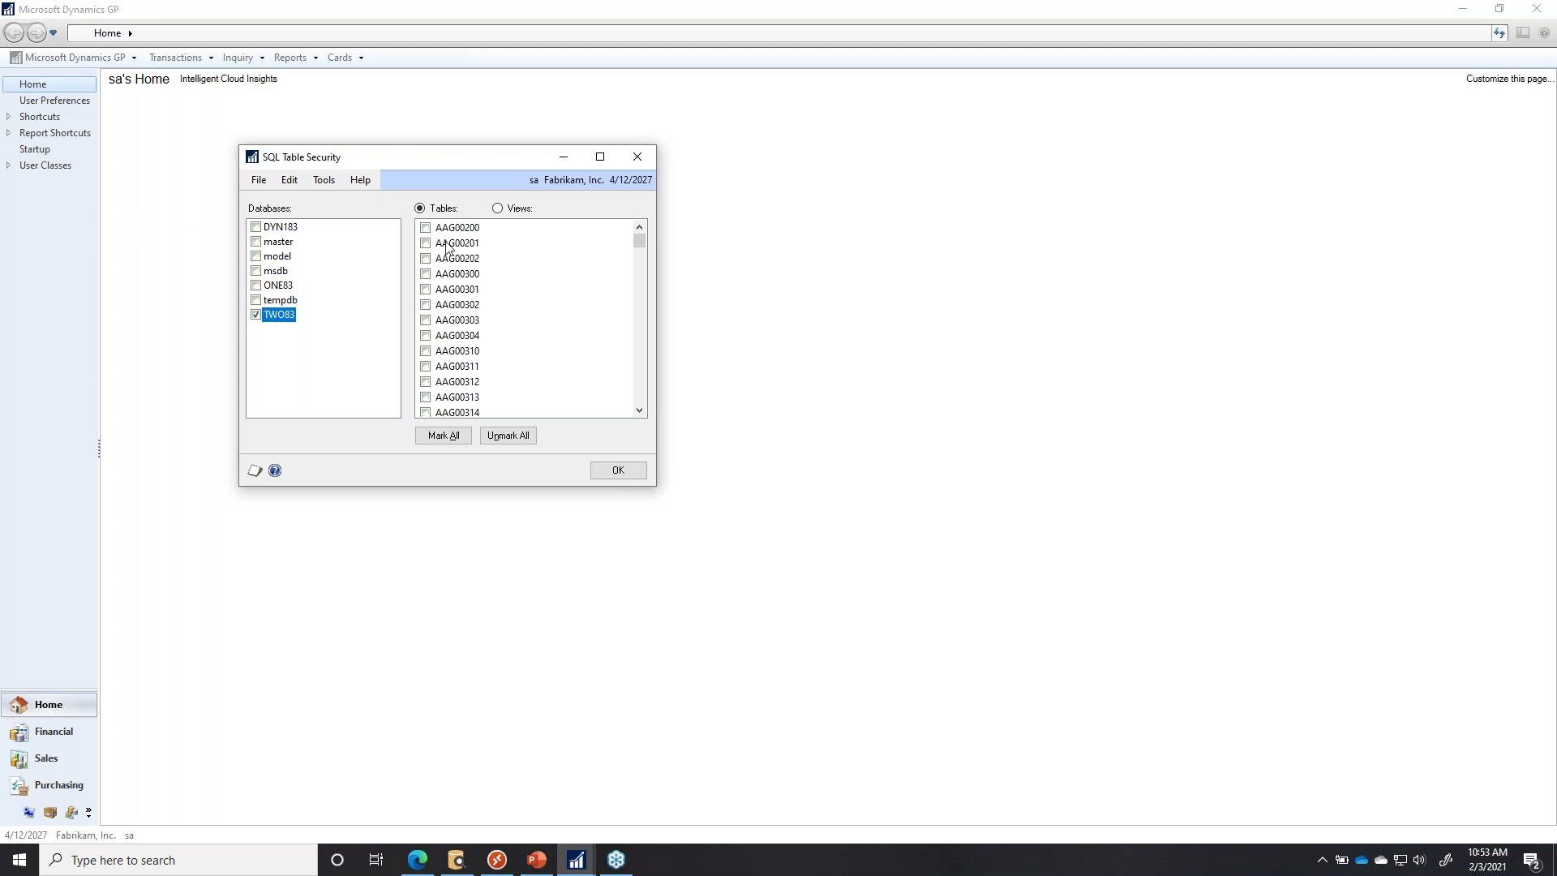
{"action": "left_click", "coordinate": [498, 208]}
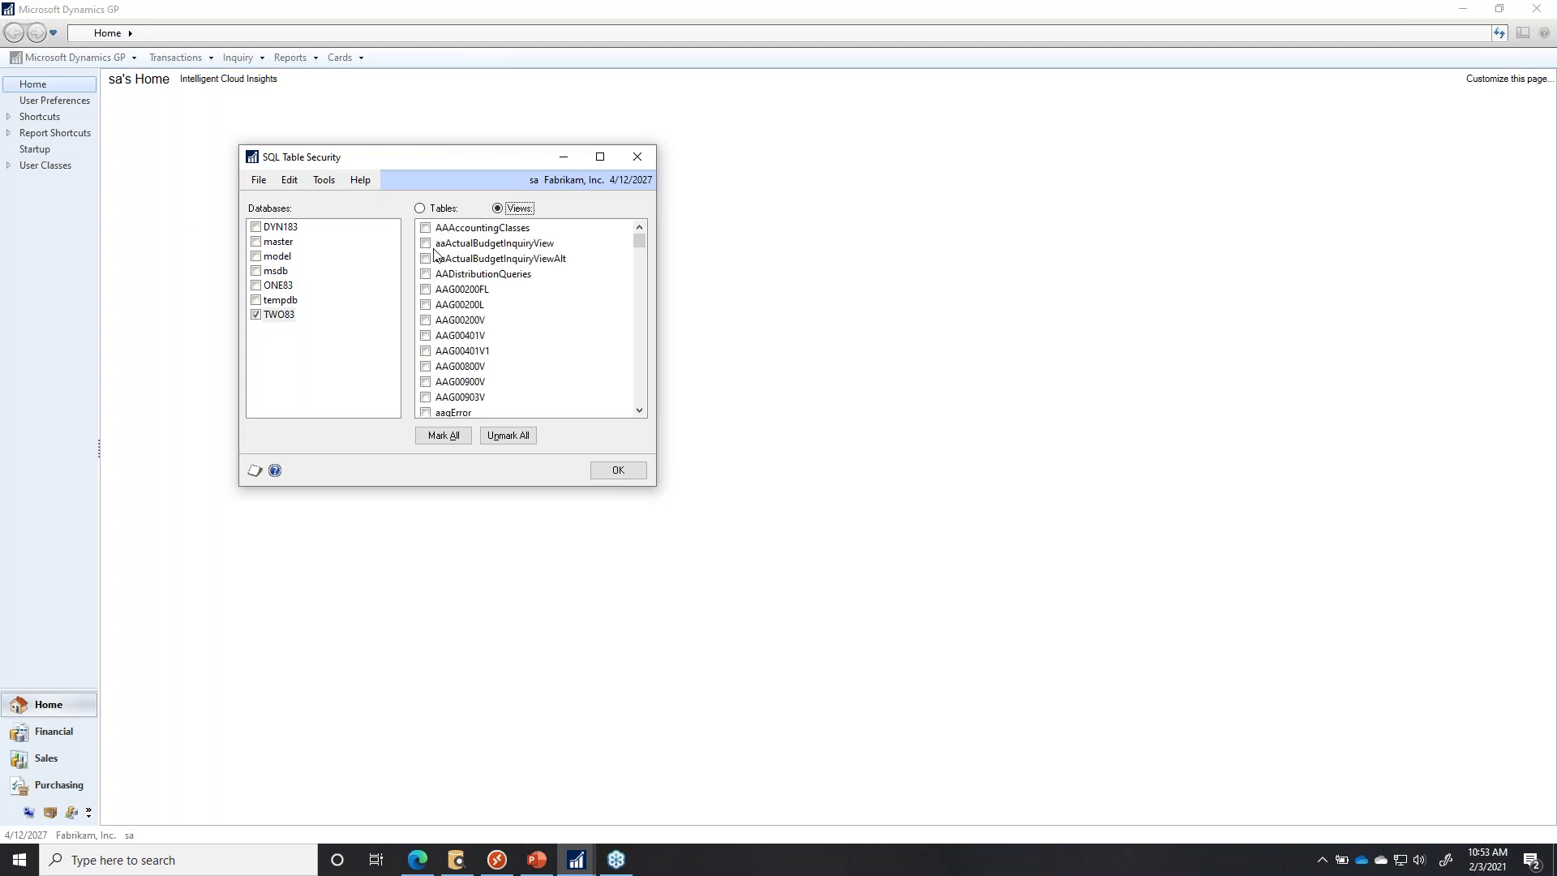
{"action": "left_click", "coordinate": [425, 228]}
{"action": "left_click", "coordinate": [425, 243]}
{"action": "left_click", "coordinate": [425, 258]}
{"action": "left_click", "coordinate": [425, 273]}
{"action": "left_click", "coordinate": [618, 471]}
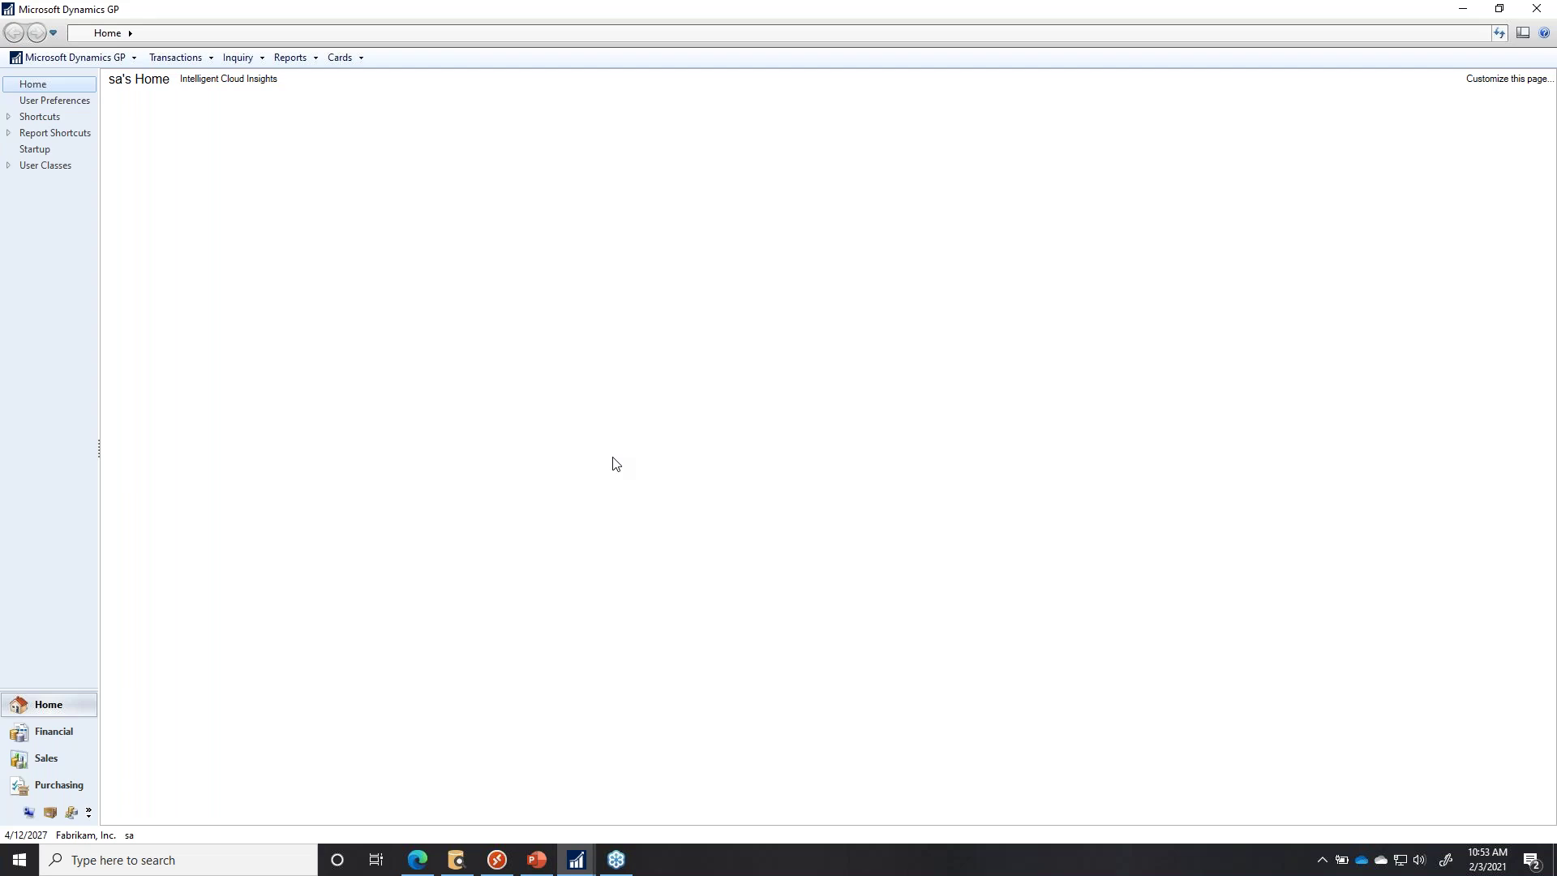
Return to the sdf SmartList and review the newly permitted TWO83 views offered as SQL Server tables, without adding one.
{"action": "left_click", "coordinate": [576, 859]}
{"action": "left_click", "coordinate": [730, 790]}
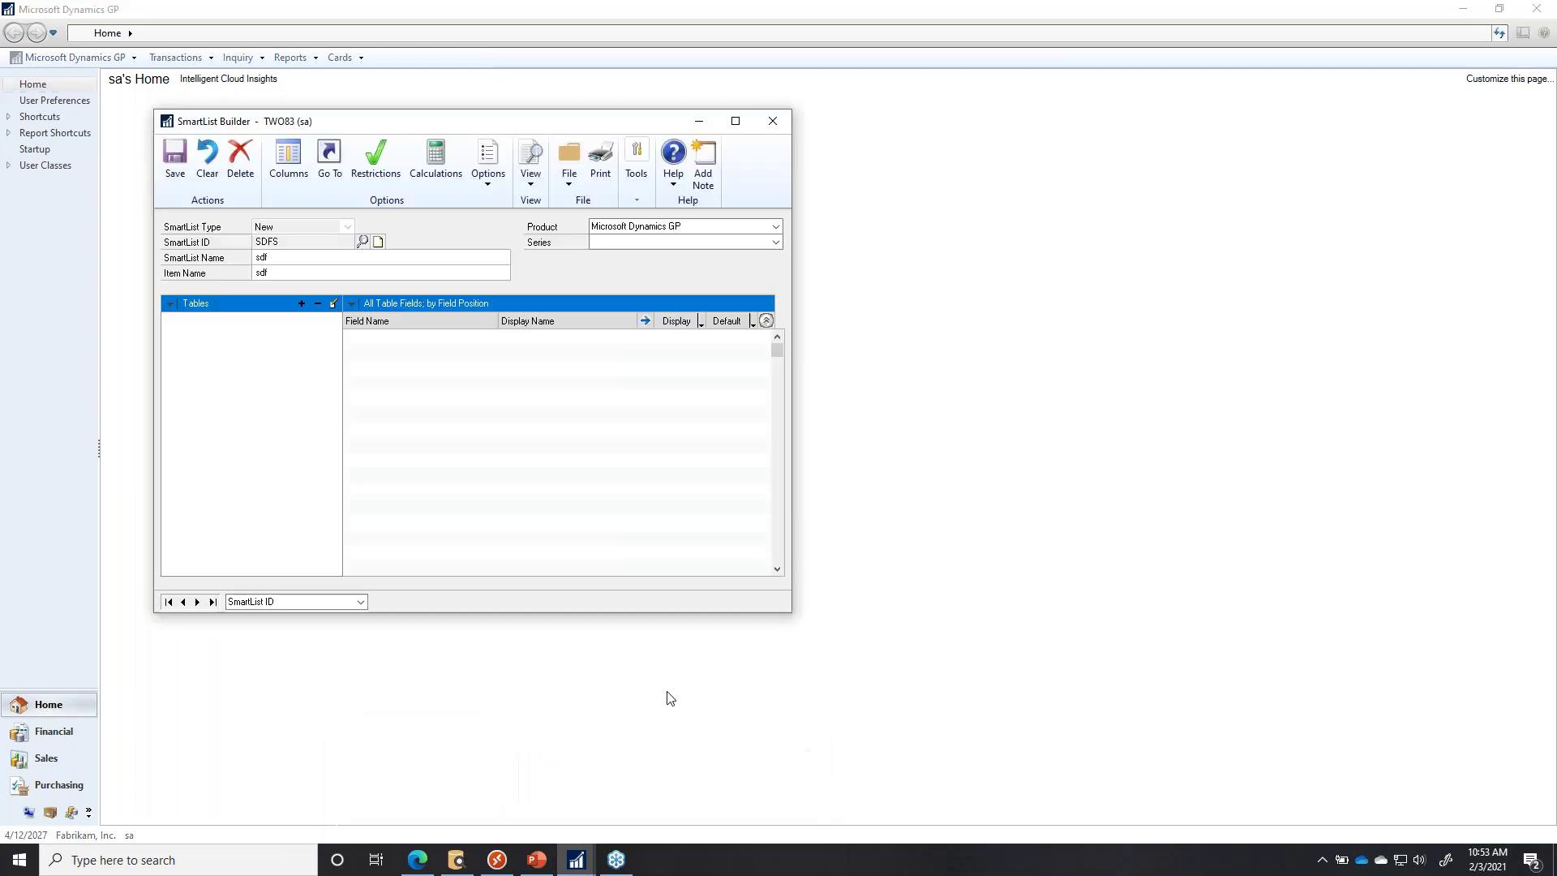
{"action": "left_click", "coordinate": [302, 304]}
{"action": "left_click", "coordinate": [357, 365]}
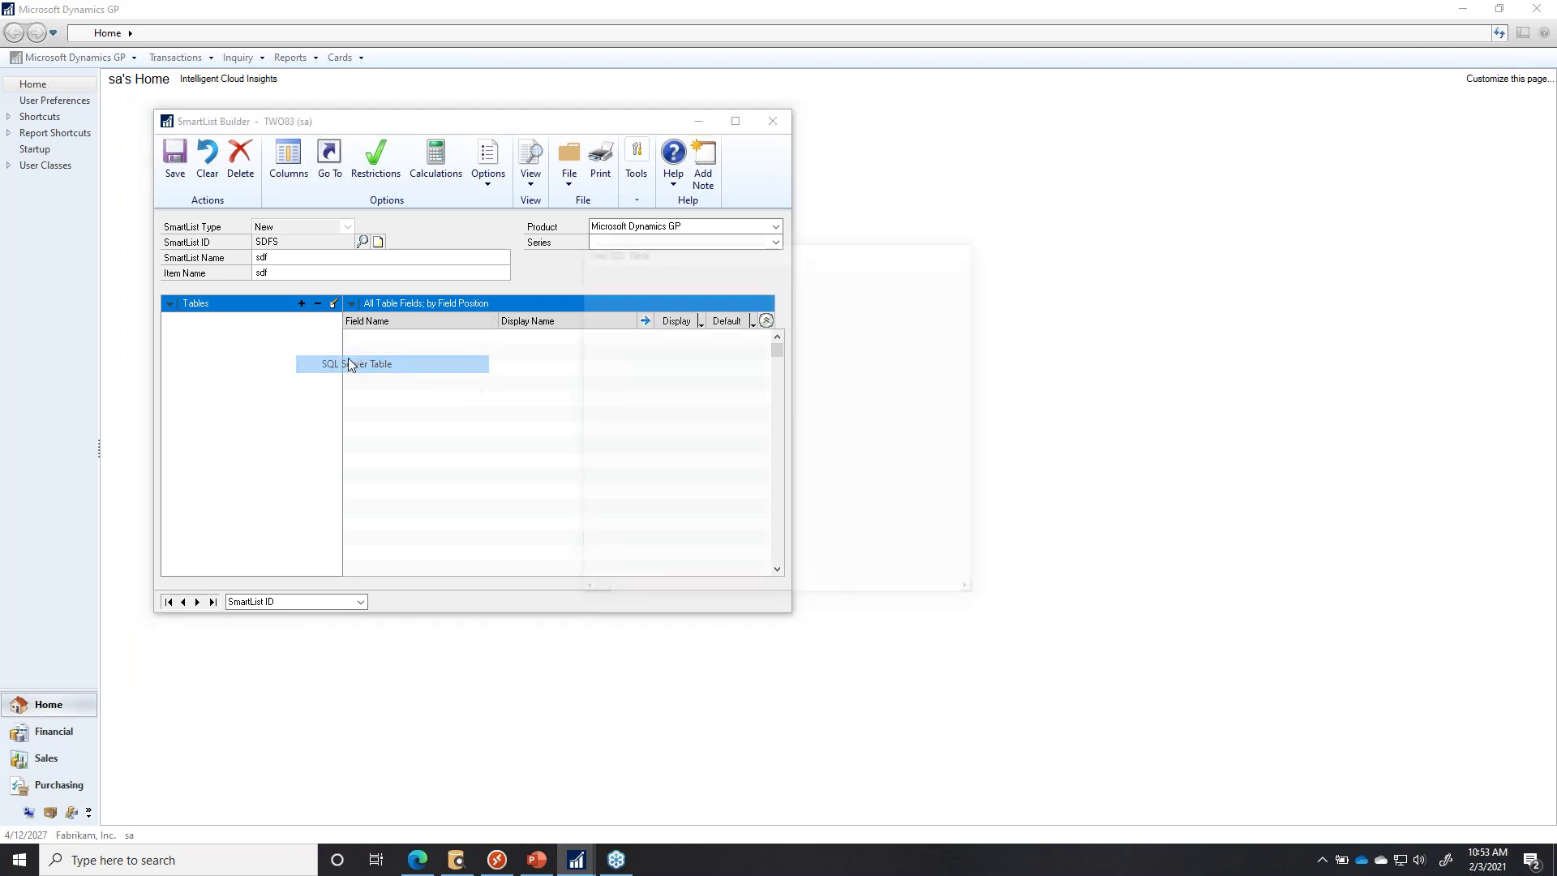
{"action": "left_click", "coordinate": [610, 300]}
{"action": "left_click", "coordinate": [848, 280]}
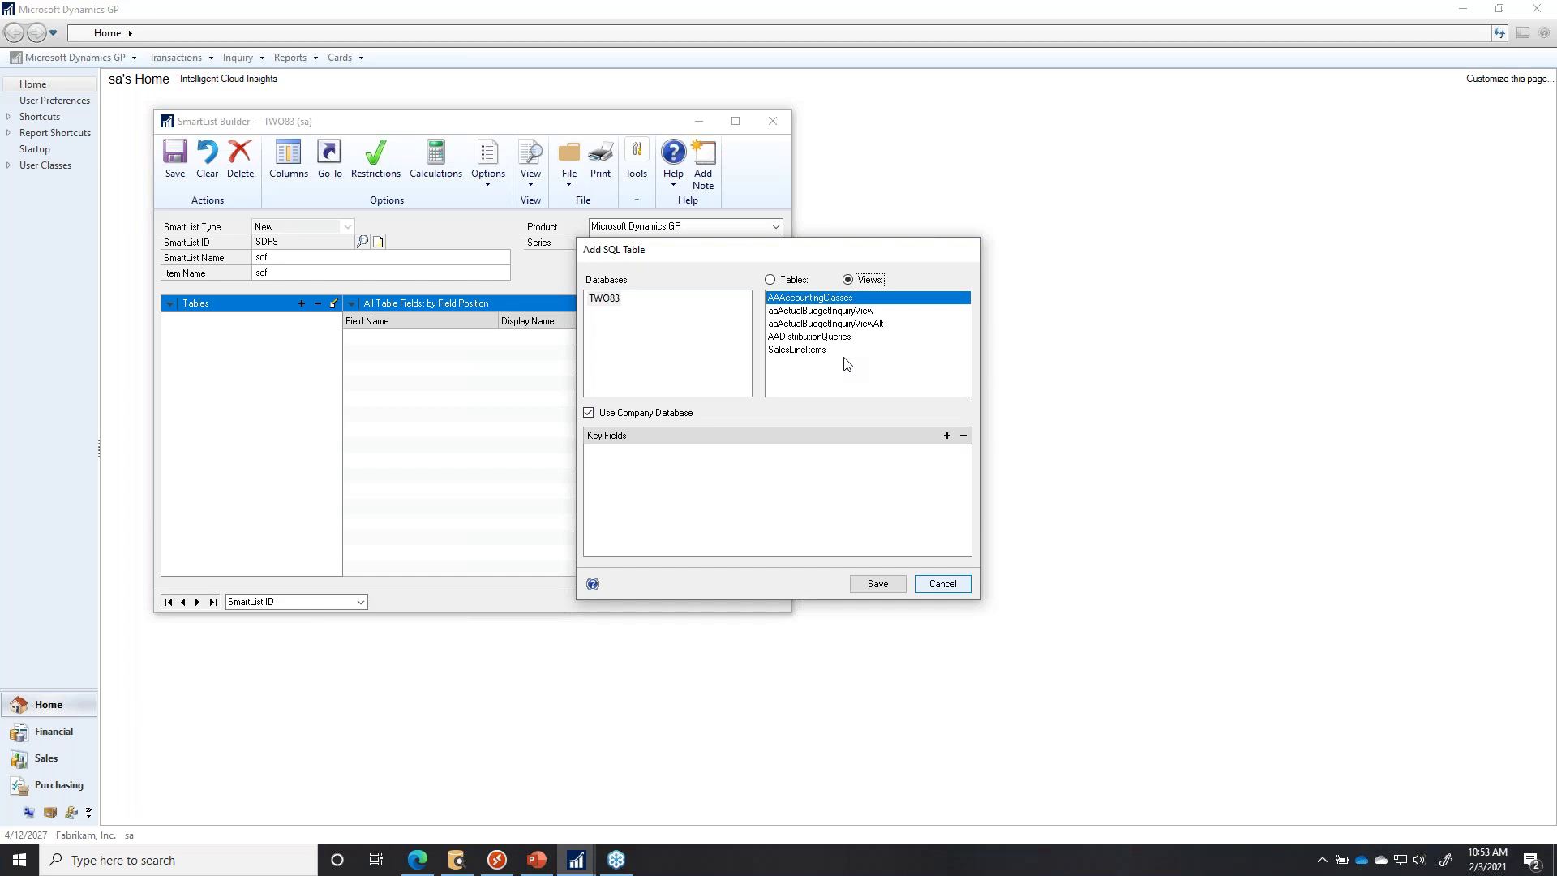
{"action": "left_click", "coordinate": [946, 586]}
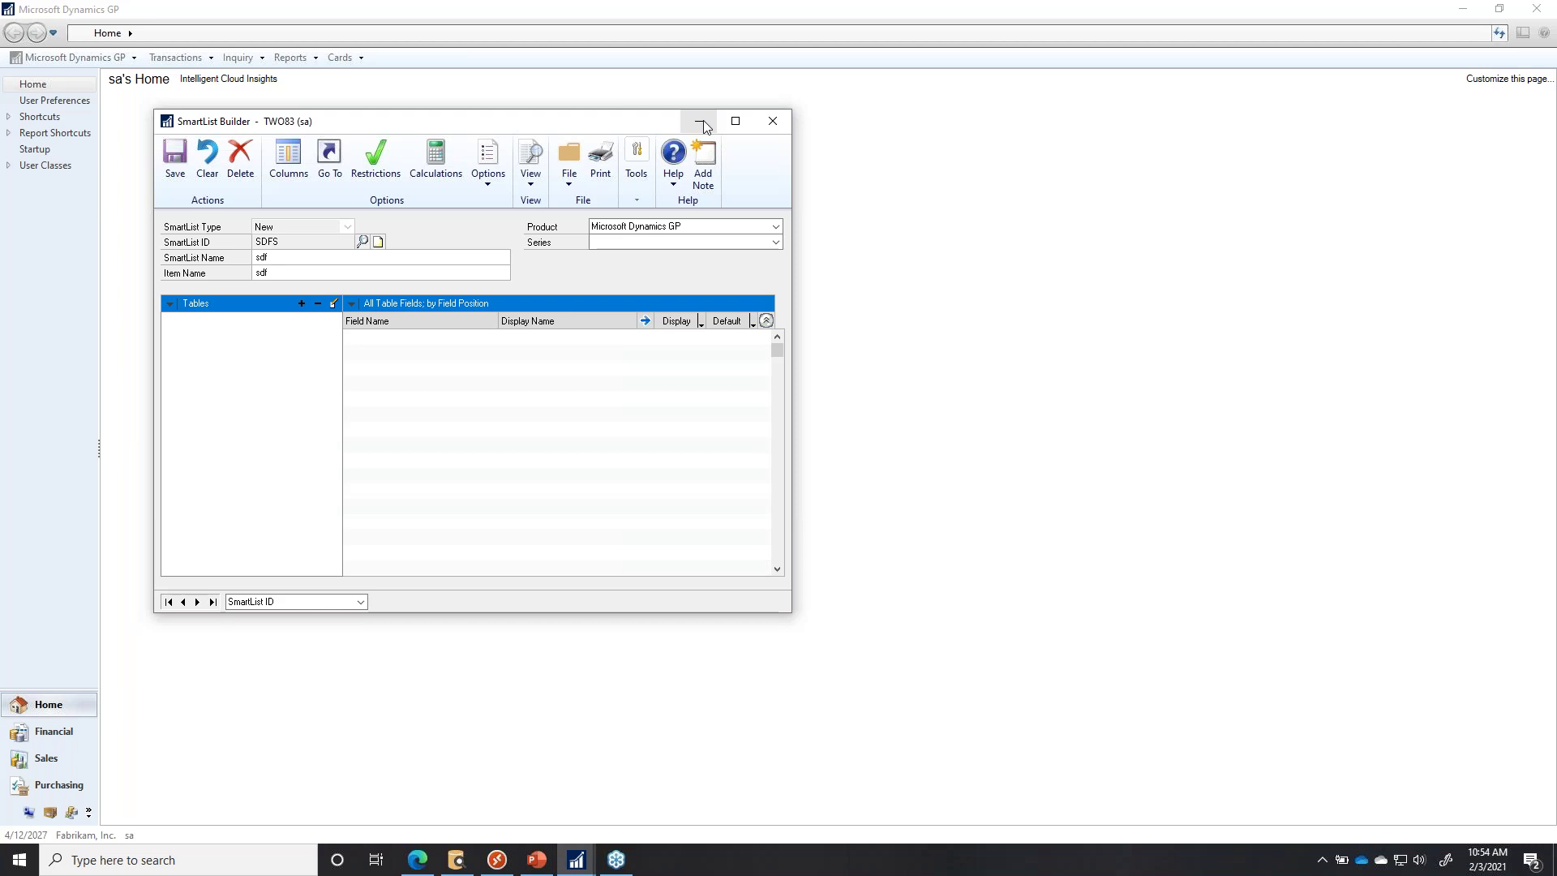
Add the existing Customers SmartList as the data source of sdf and set the series to Sales.
{"action": "left_click_drag", "start_coordinate": [465, 131], "coordinate": [677, 124]}
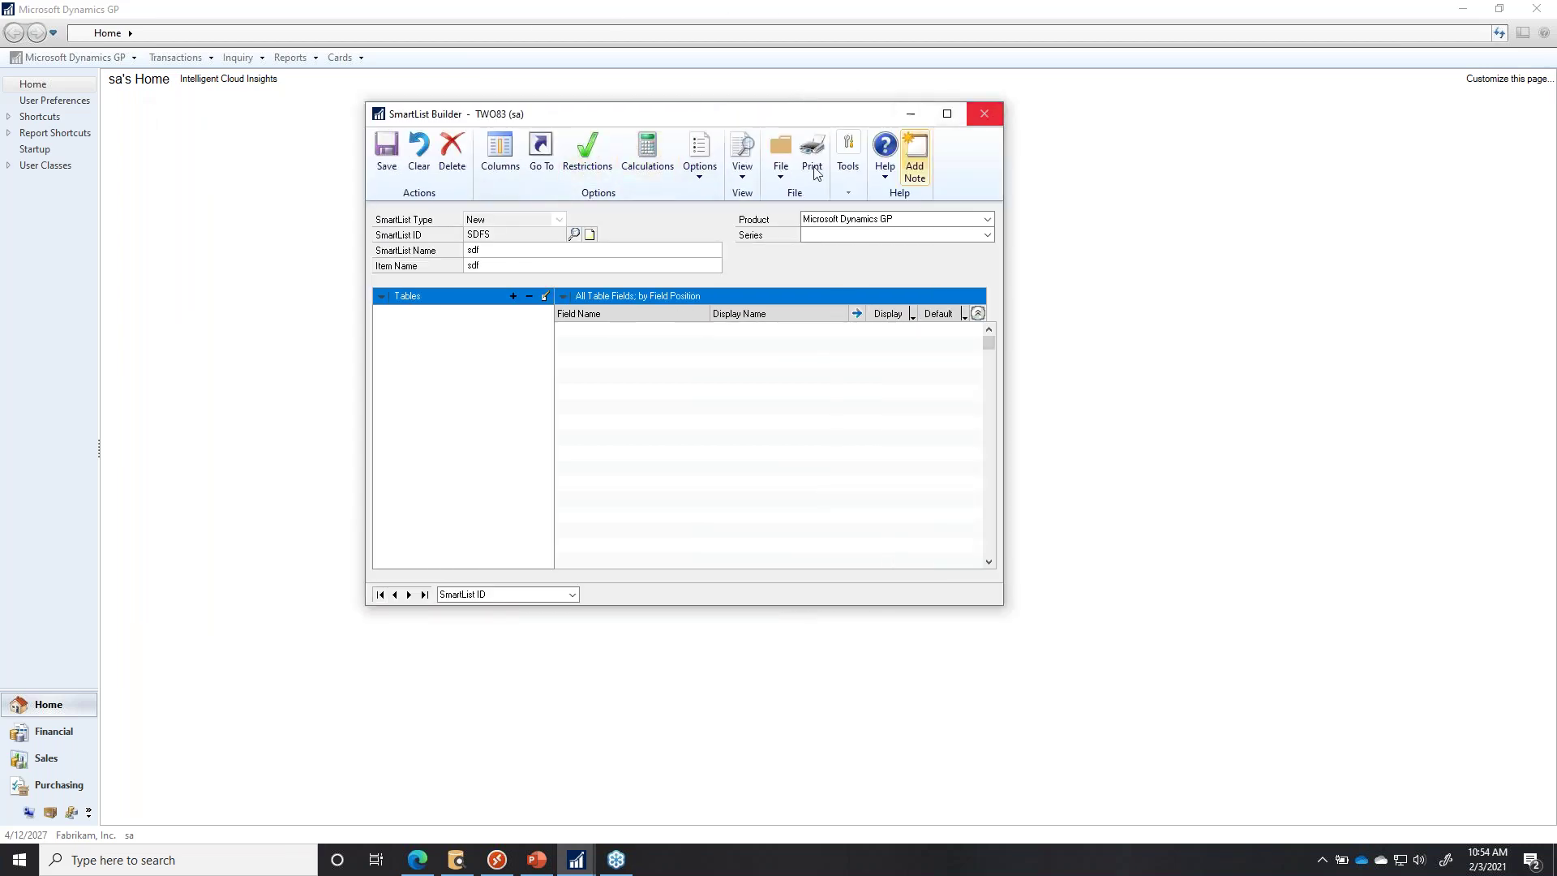
{"action": "left_click", "coordinate": [514, 296]}
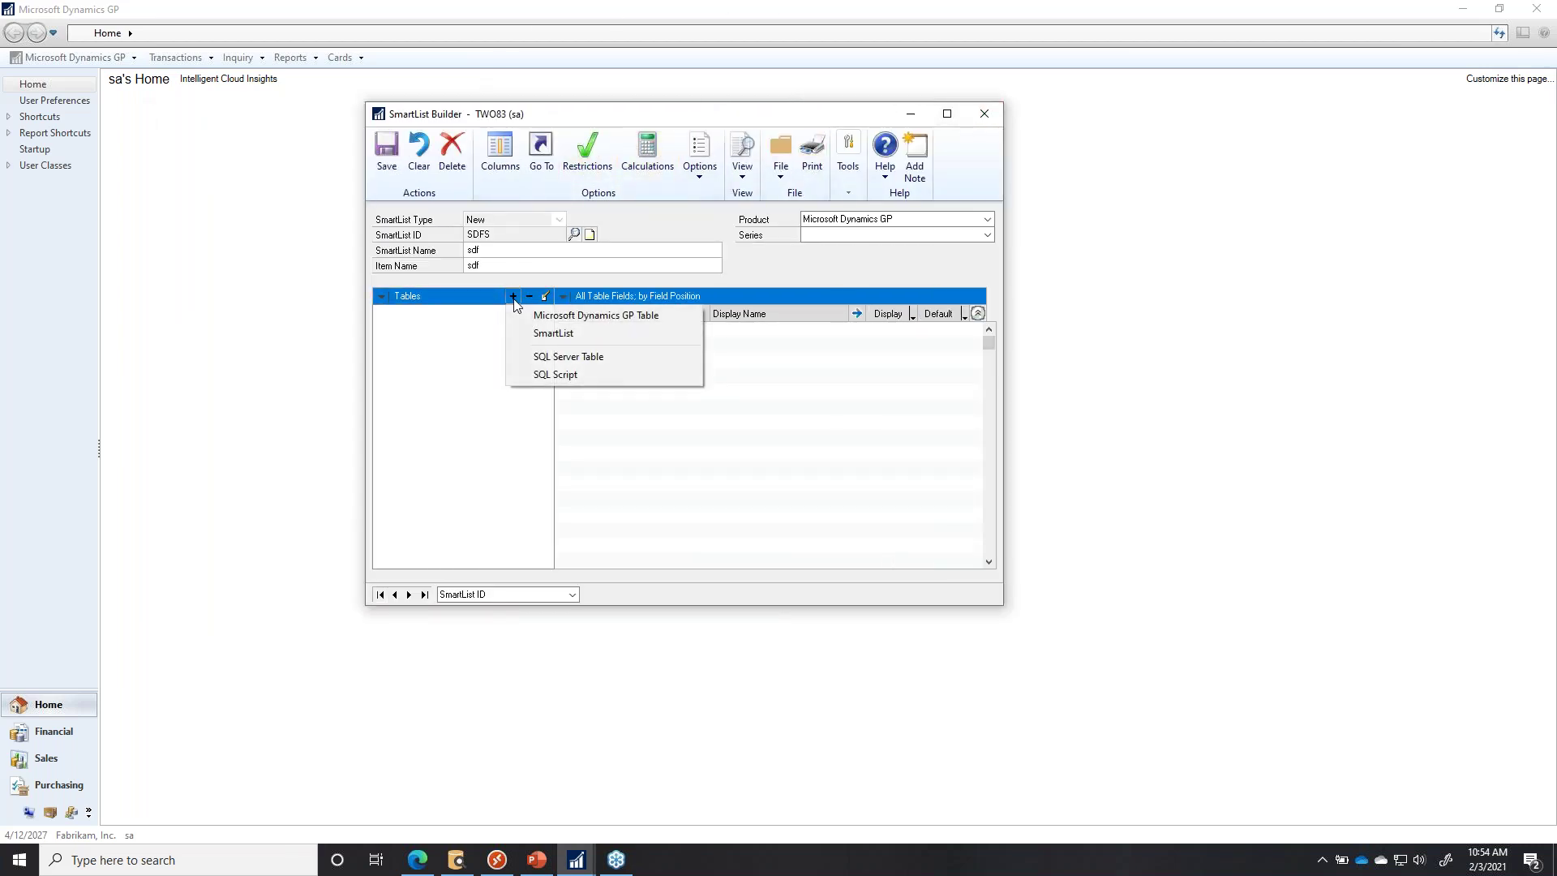
{"action": "left_click", "coordinate": [567, 333]}
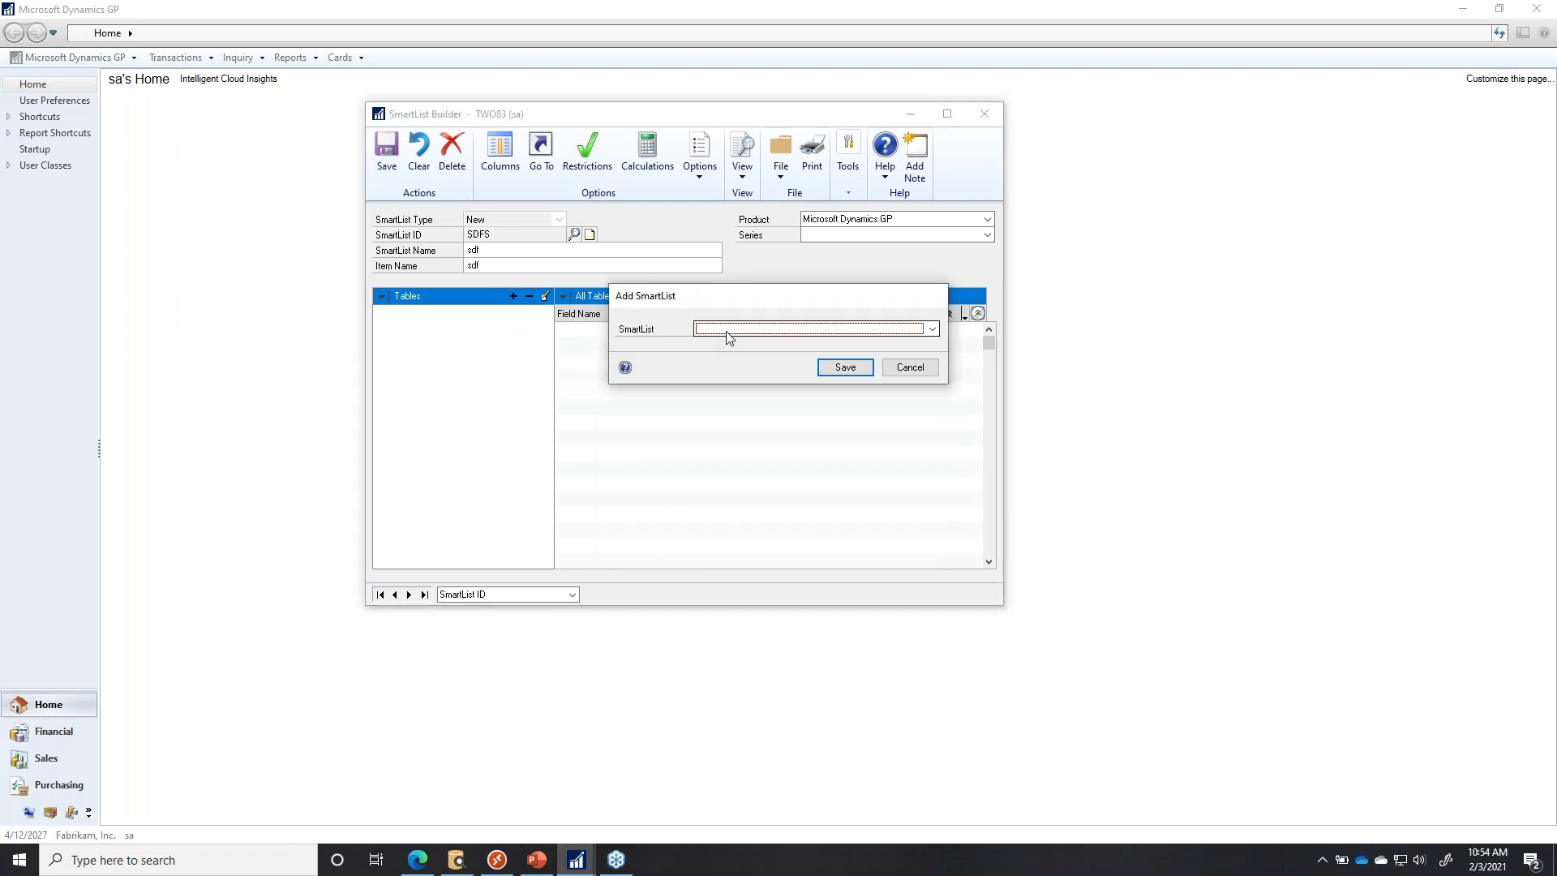
{"action": "left_click", "coordinate": [728, 333]}
{"action": "left_click", "coordinate": [750, 354]}
{"action": "left_click", "coordinate": [750, 331]}
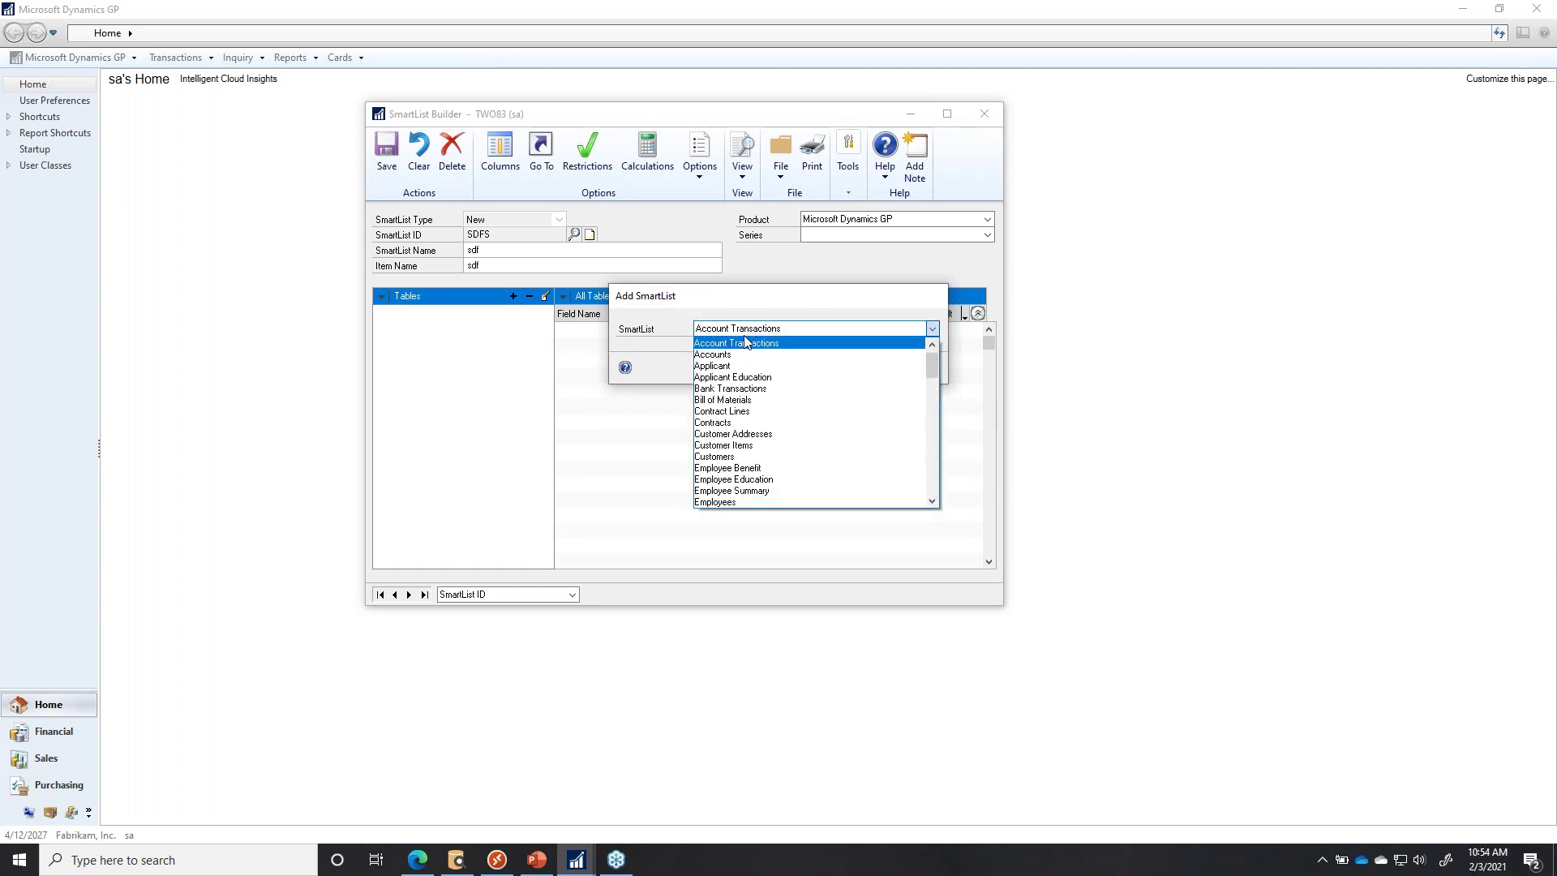
{"action": "left_click", "coordinate": [729, 457]}
{"action": "left_click", "coordinate": [844, 369]}
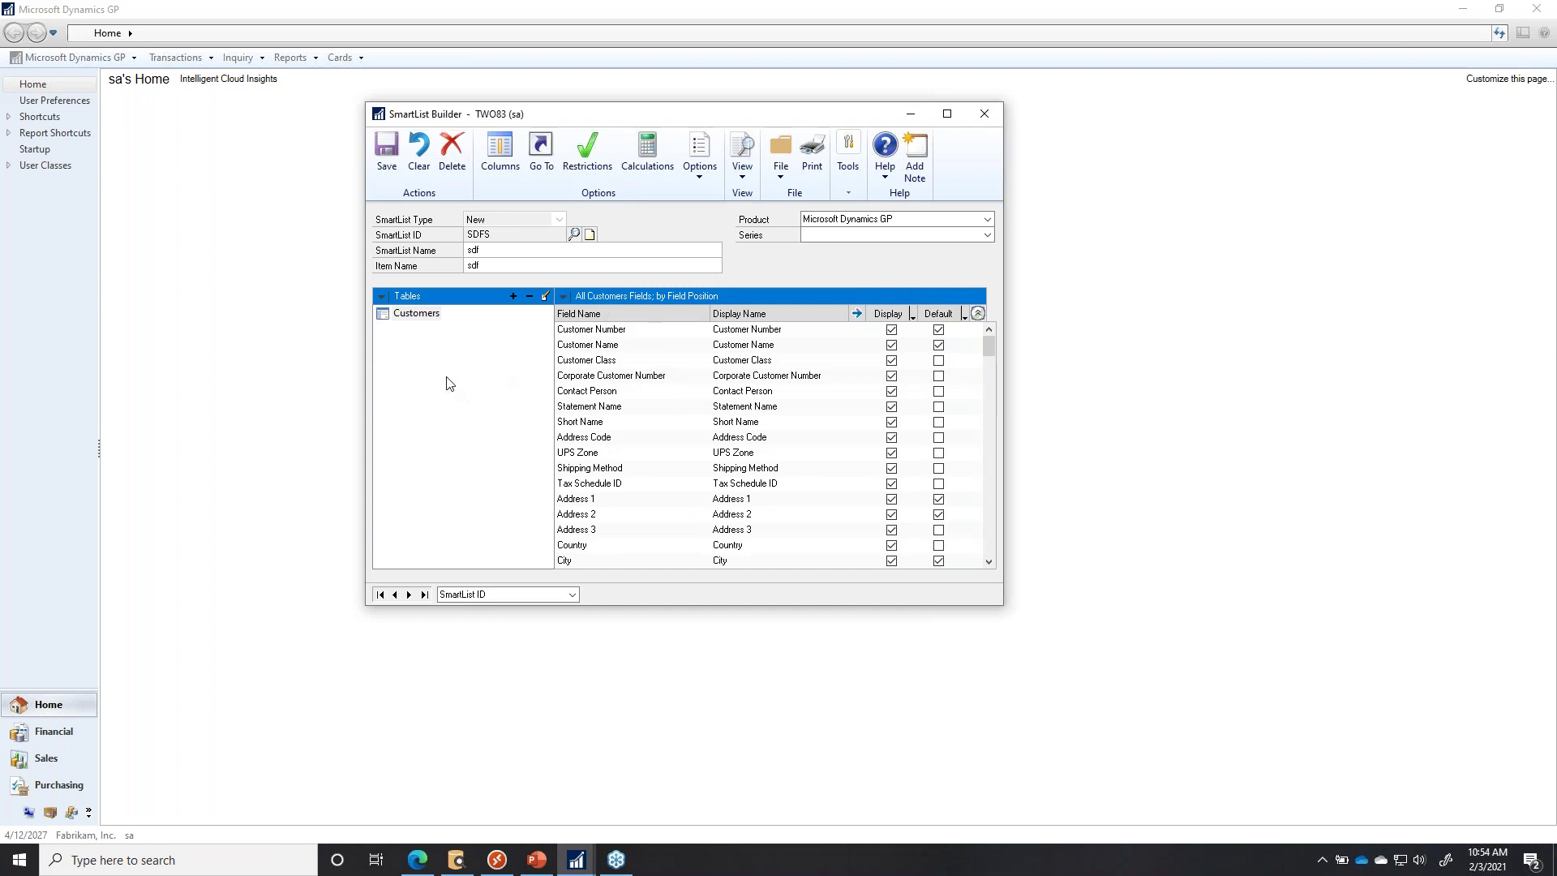
{"action": "left_click", "coordinate": [908, 234]}
{"action": "left_click", "coordinate": [840, 260]}
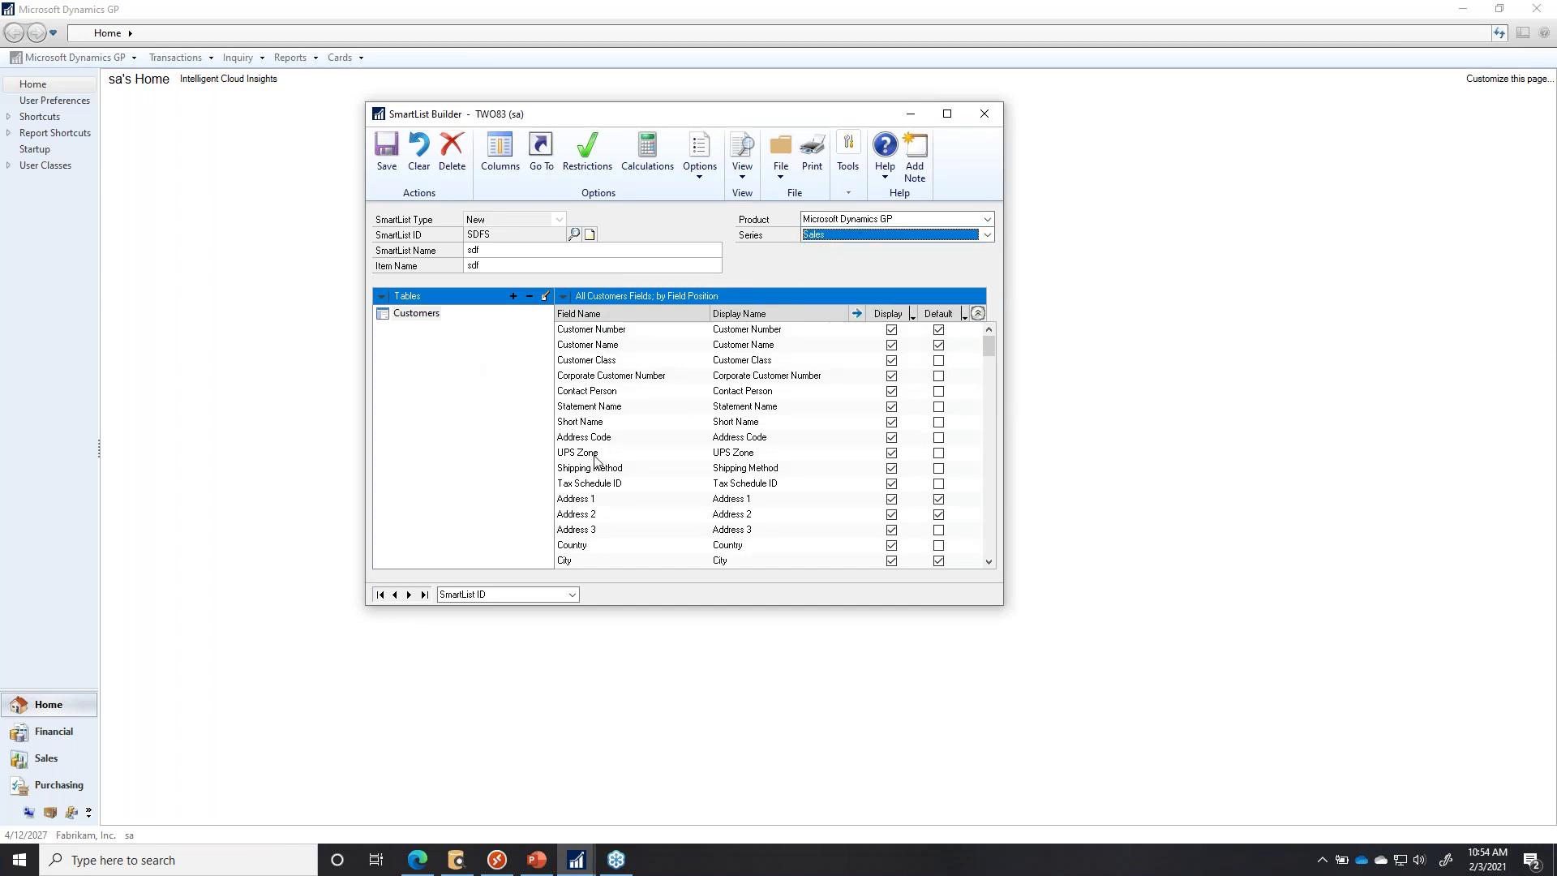
{"action": "left_click", "coordinate": [541, 158]}
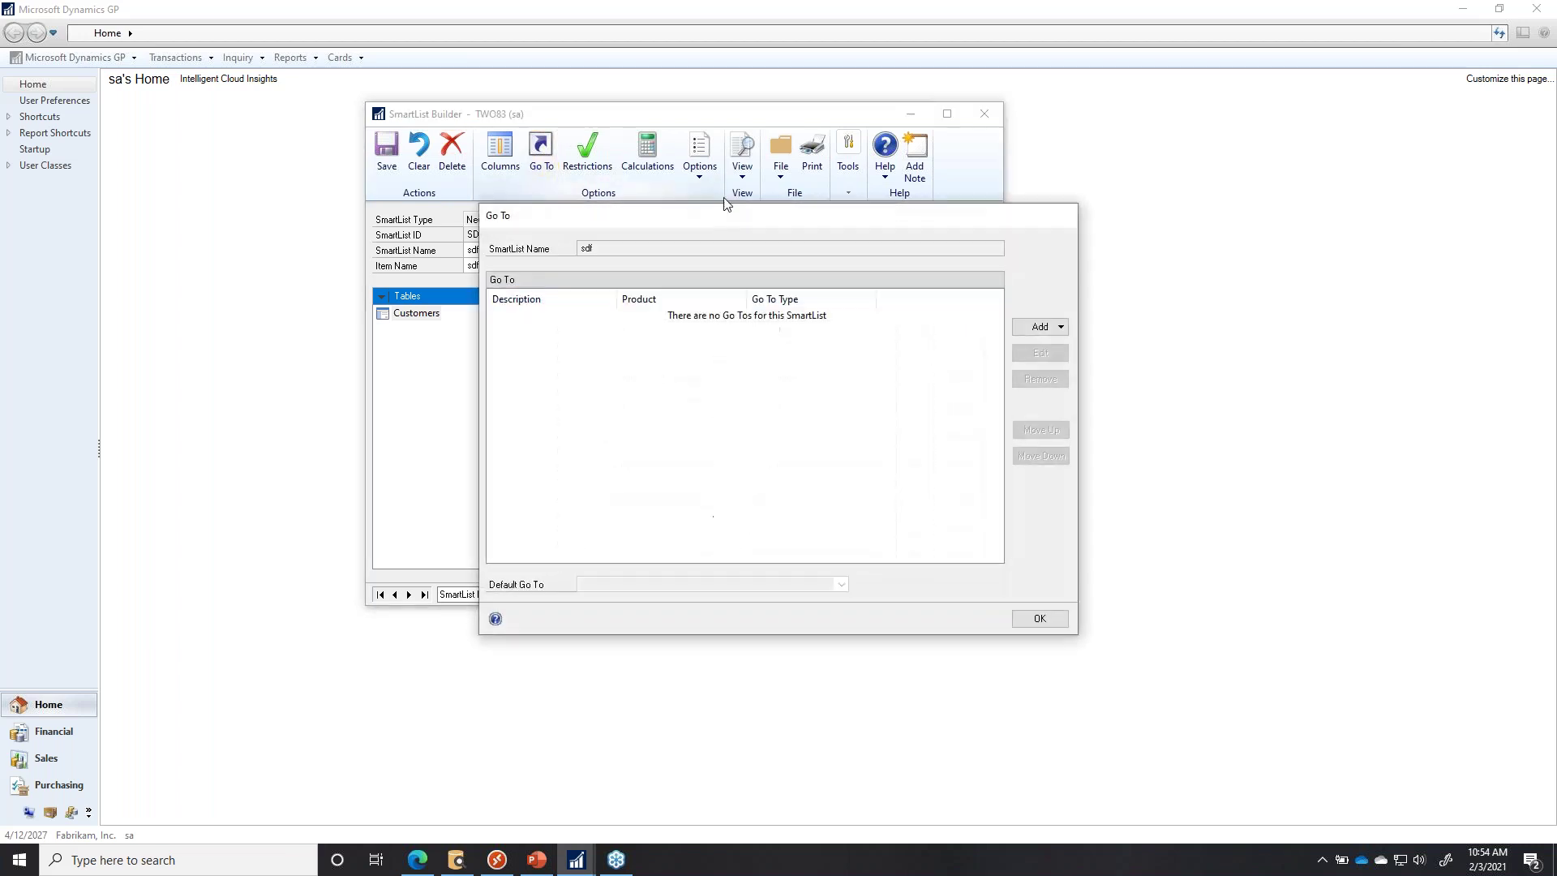
{"action": "left_click", "coordinate": [1046, 327]}
{"action": "left_click", "coordinate": [1051, 365]}
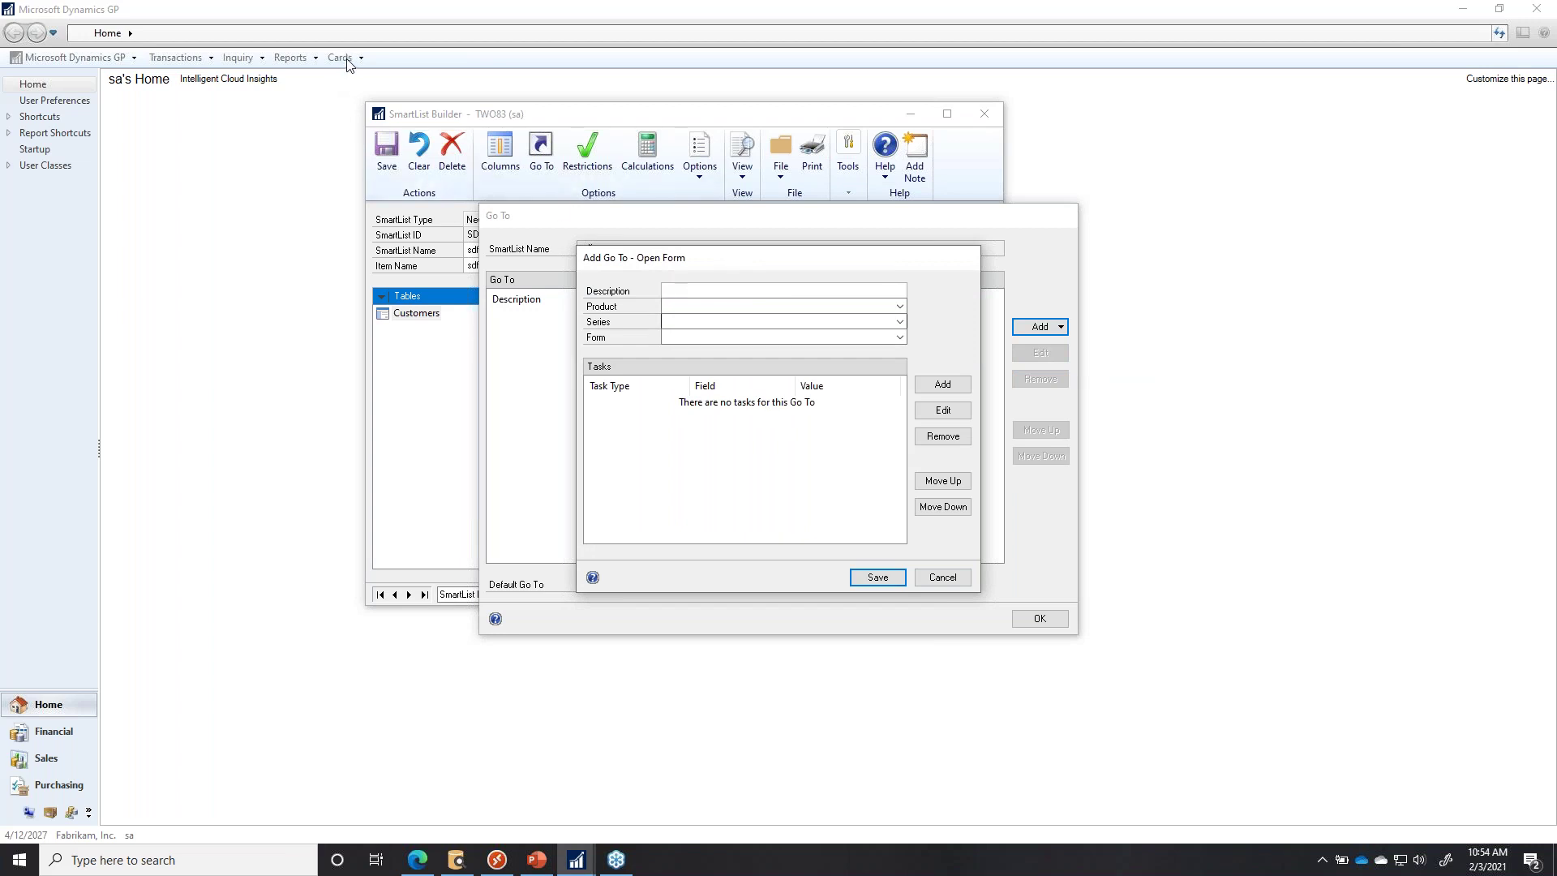
{"action": "left_click", "coordinate": [944, 577]}
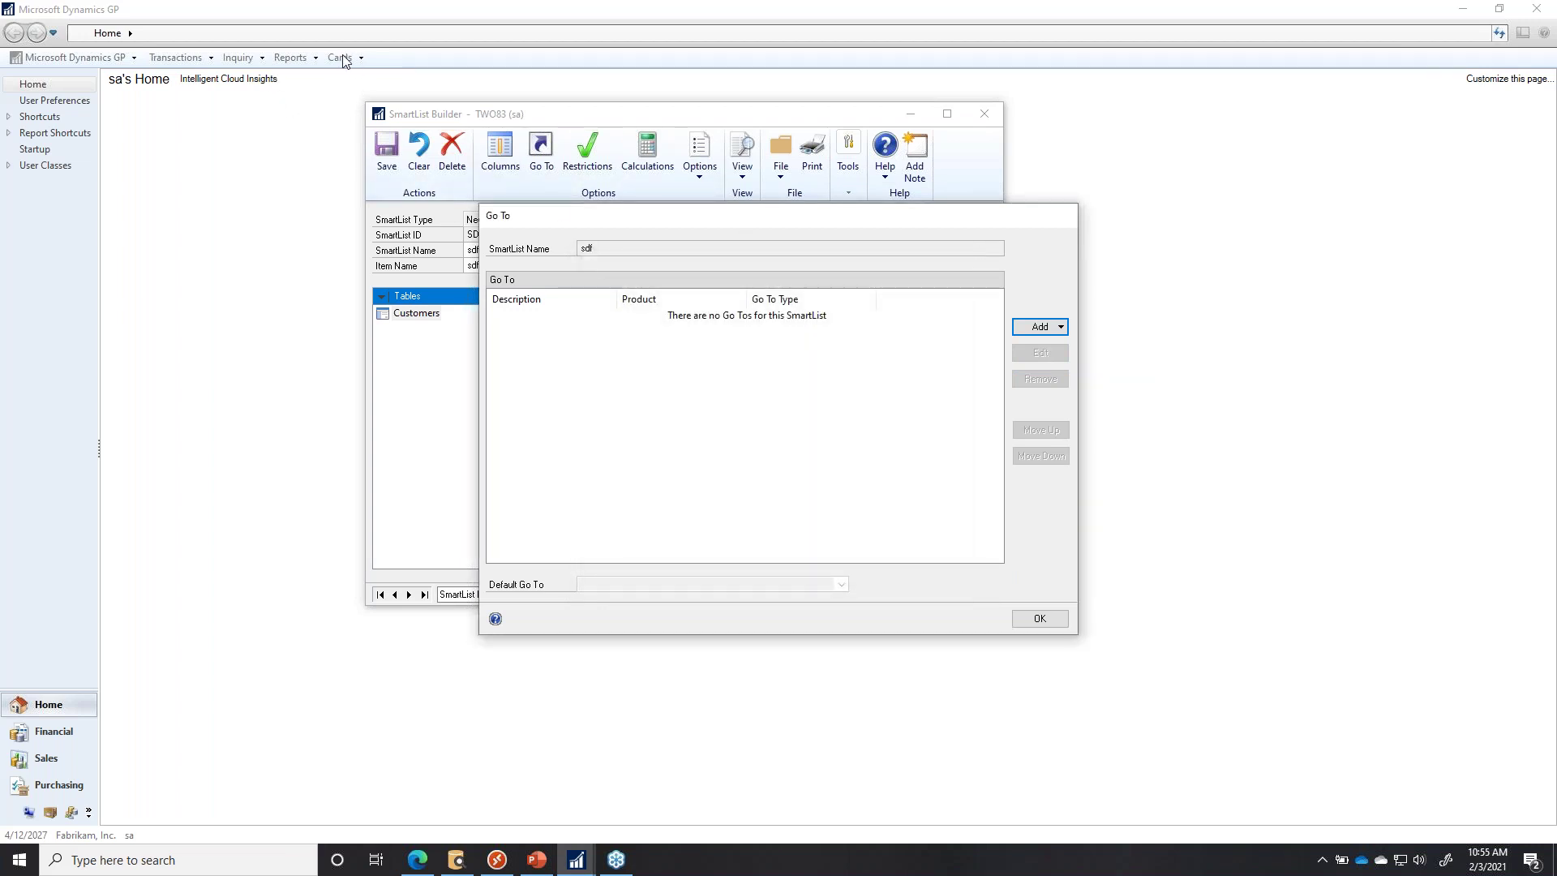
{"action": "left_click", "coordinate": [1041, 619]}
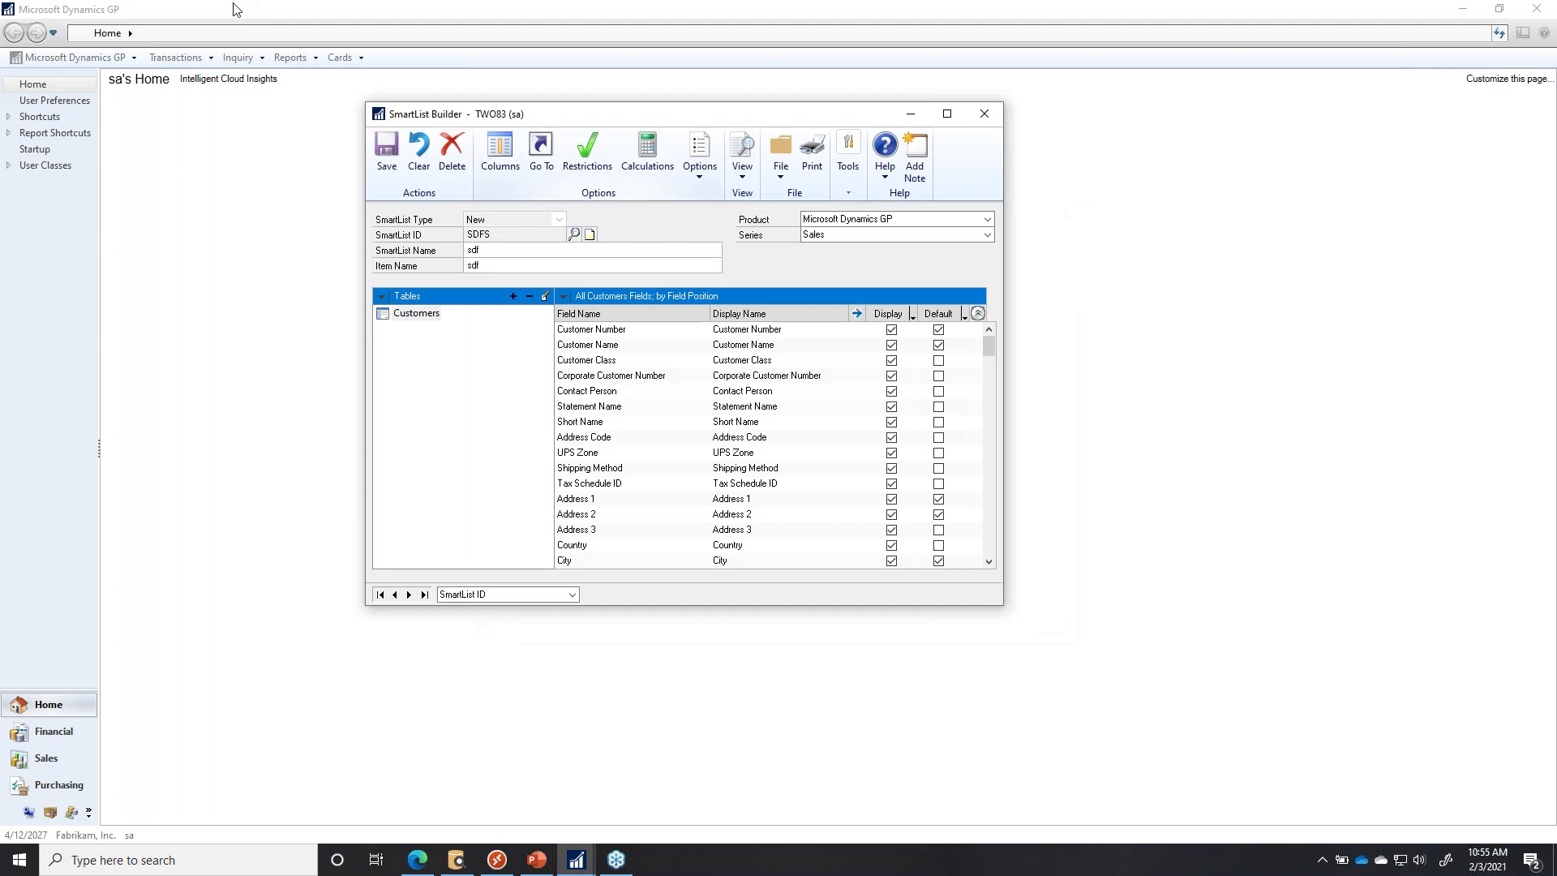
Open the sales Customer Maintenance window.
{"action": "left_click", "coordinate": [339, 56]}
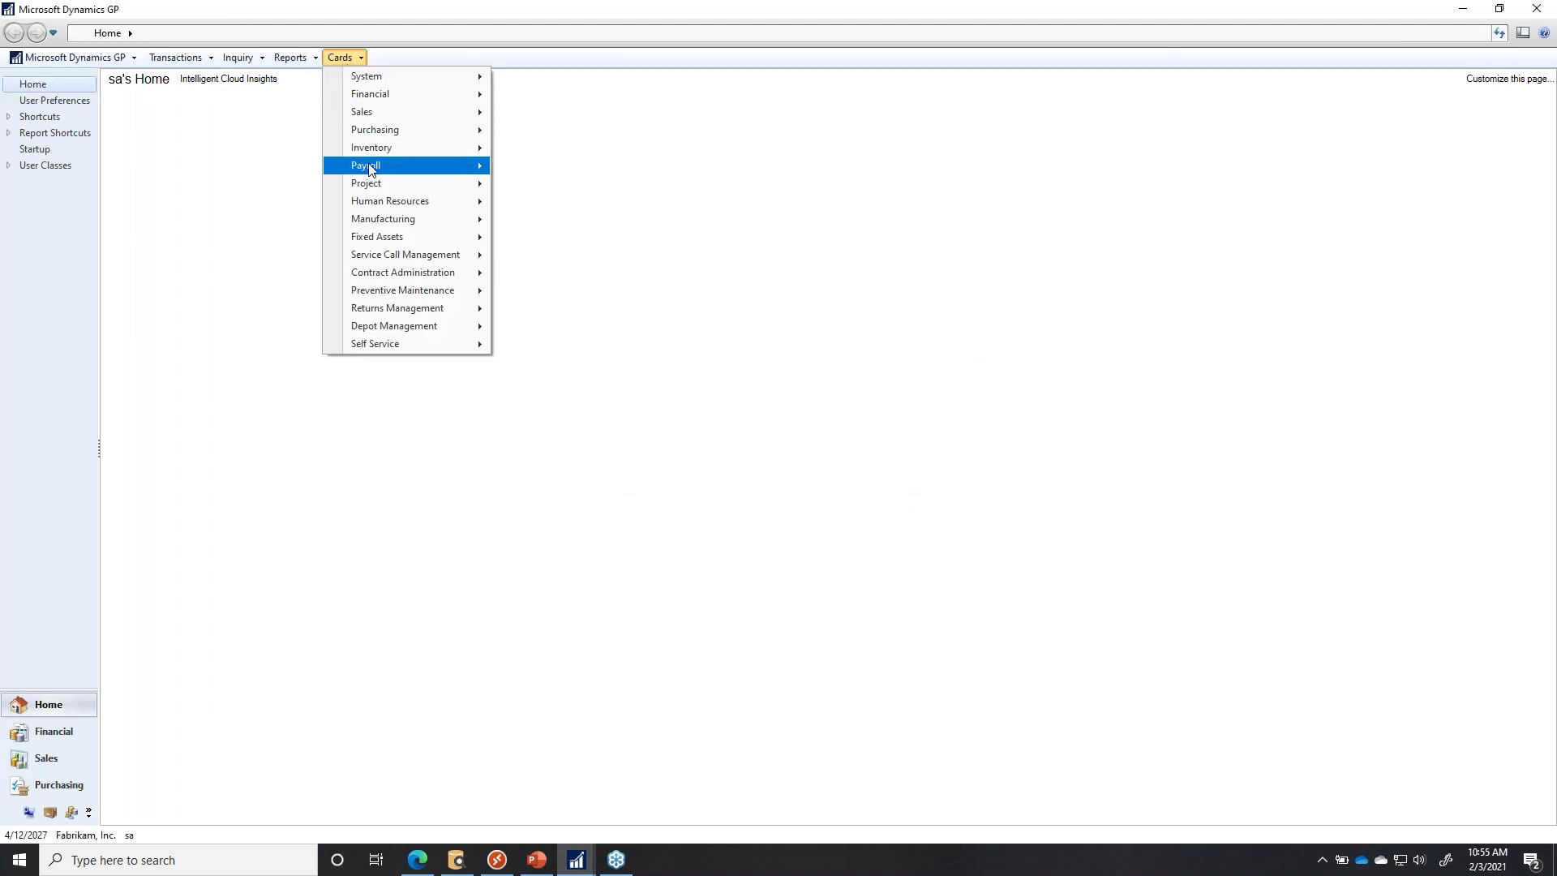
{"action": "mouse_move", "coordinate": [365, 112]}
{"action": "left_click", "coordinate": [541, 115]}
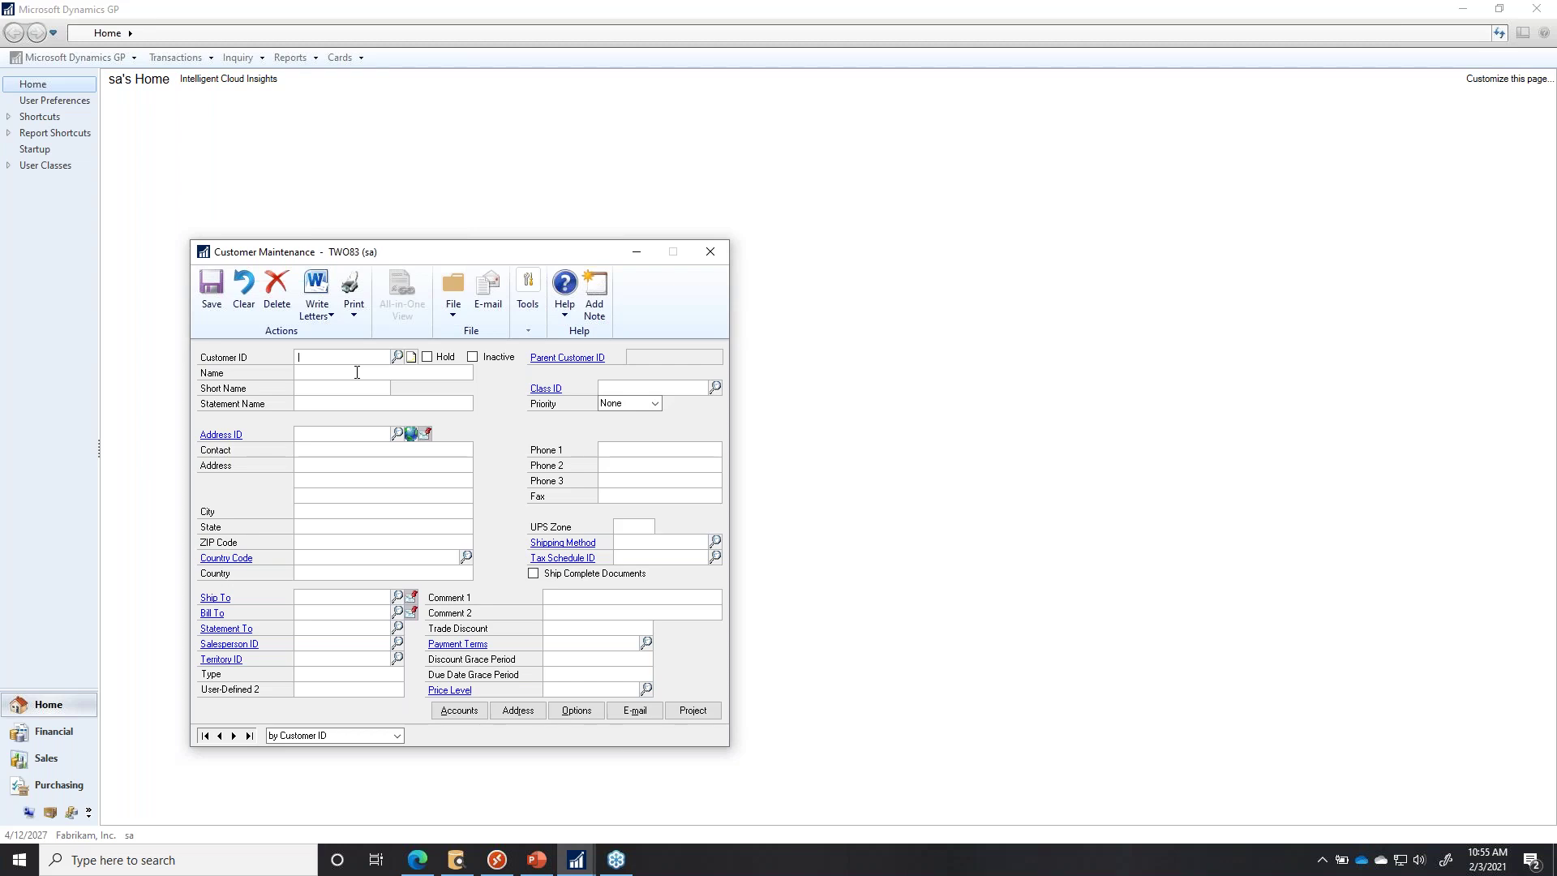
Try to load a customer record by entering its customer ID in Customer Maintenance.
{"action": "type", "text": "CUS"}
{"action": "key", "text": "BackSpace"}
{"action": "key", "text": "BackSpace"}
{"action": "key", "text": "BackSpace"}
{"action": "type", "text": "ARAR"}
{"action": "key", "text": "BackSpace"}
{"action": "key", "text": "BackSpace"}
{"action": "key", "text": "BackSpace"}
{"action": "type", "text": "A"}
{"action": "key", "text": "Tab"}
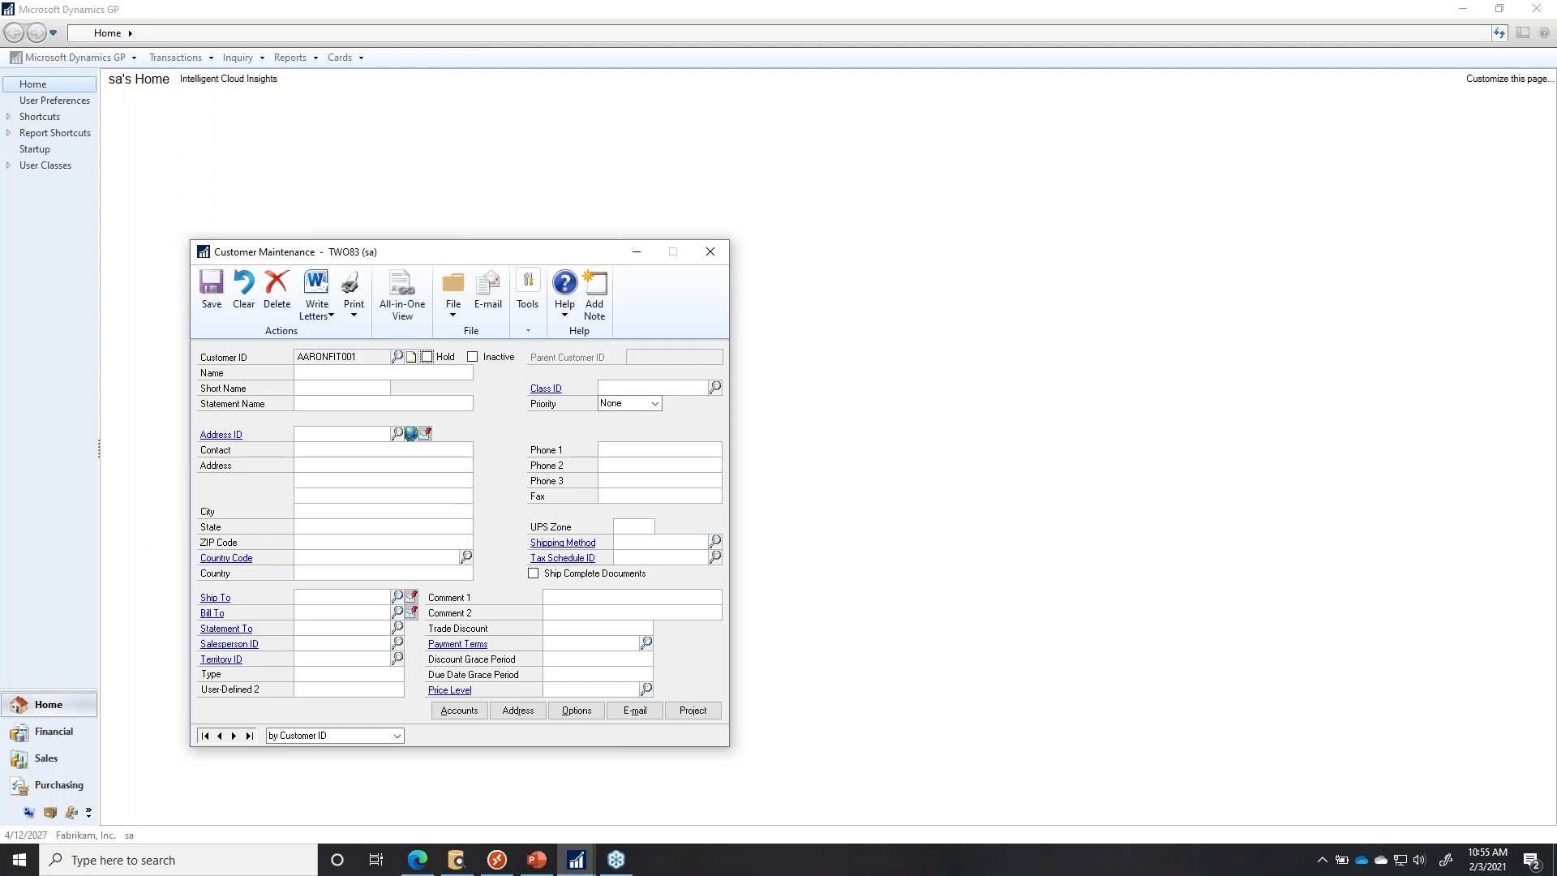
Look up the customer ID for Aaron Fitz Electrical, clear the wrong entry, and load that customer's record.
{"action": "left_click", "coordinate": [397, 358]}
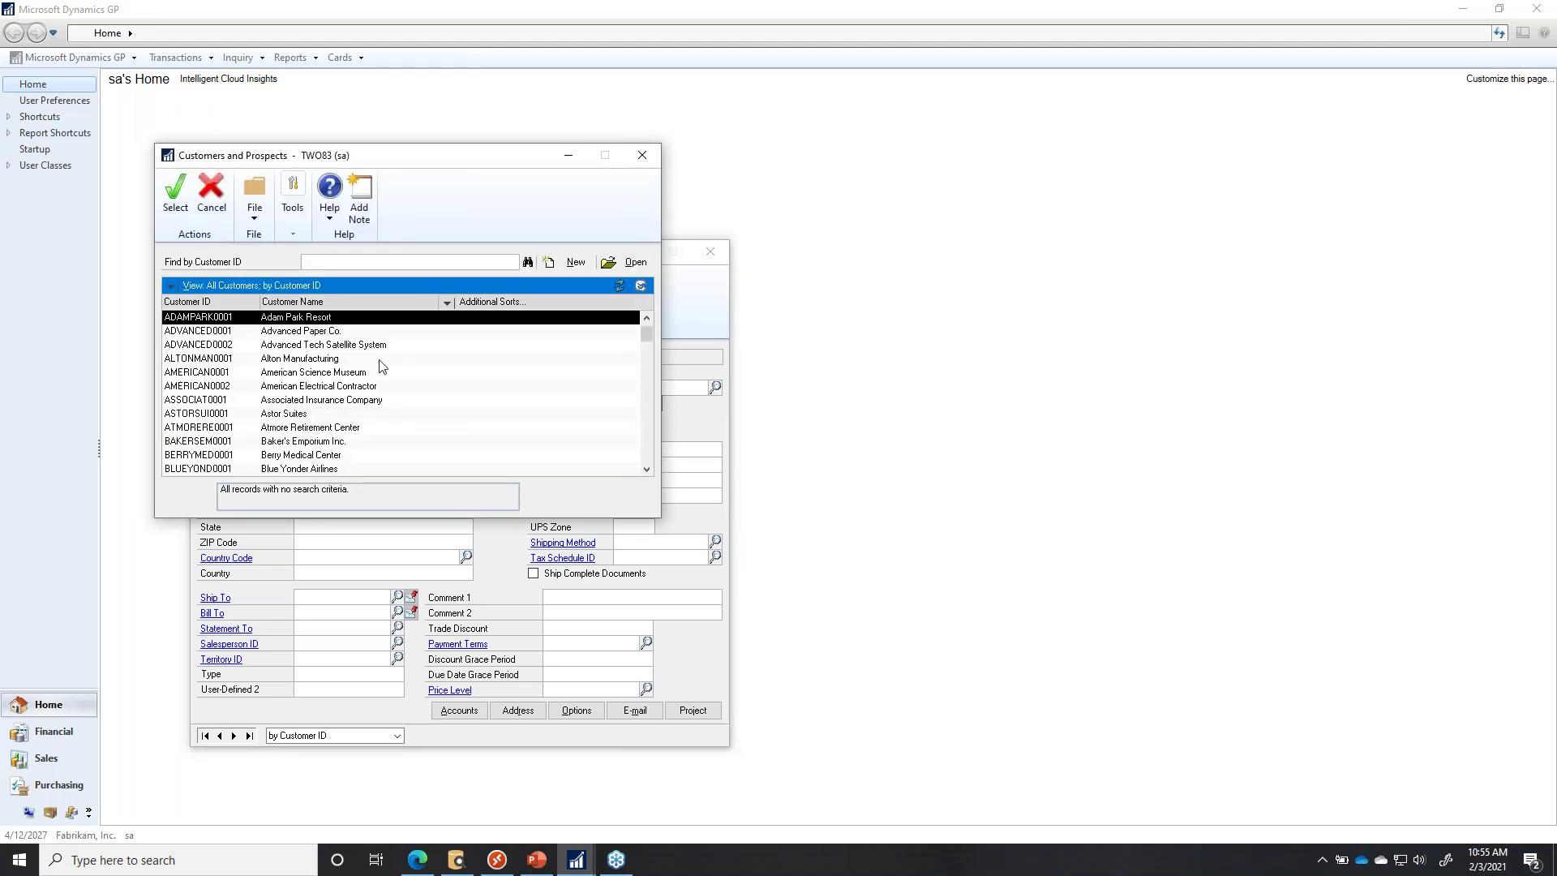
{"action": "left_click", "coordinate": [322, 332]}
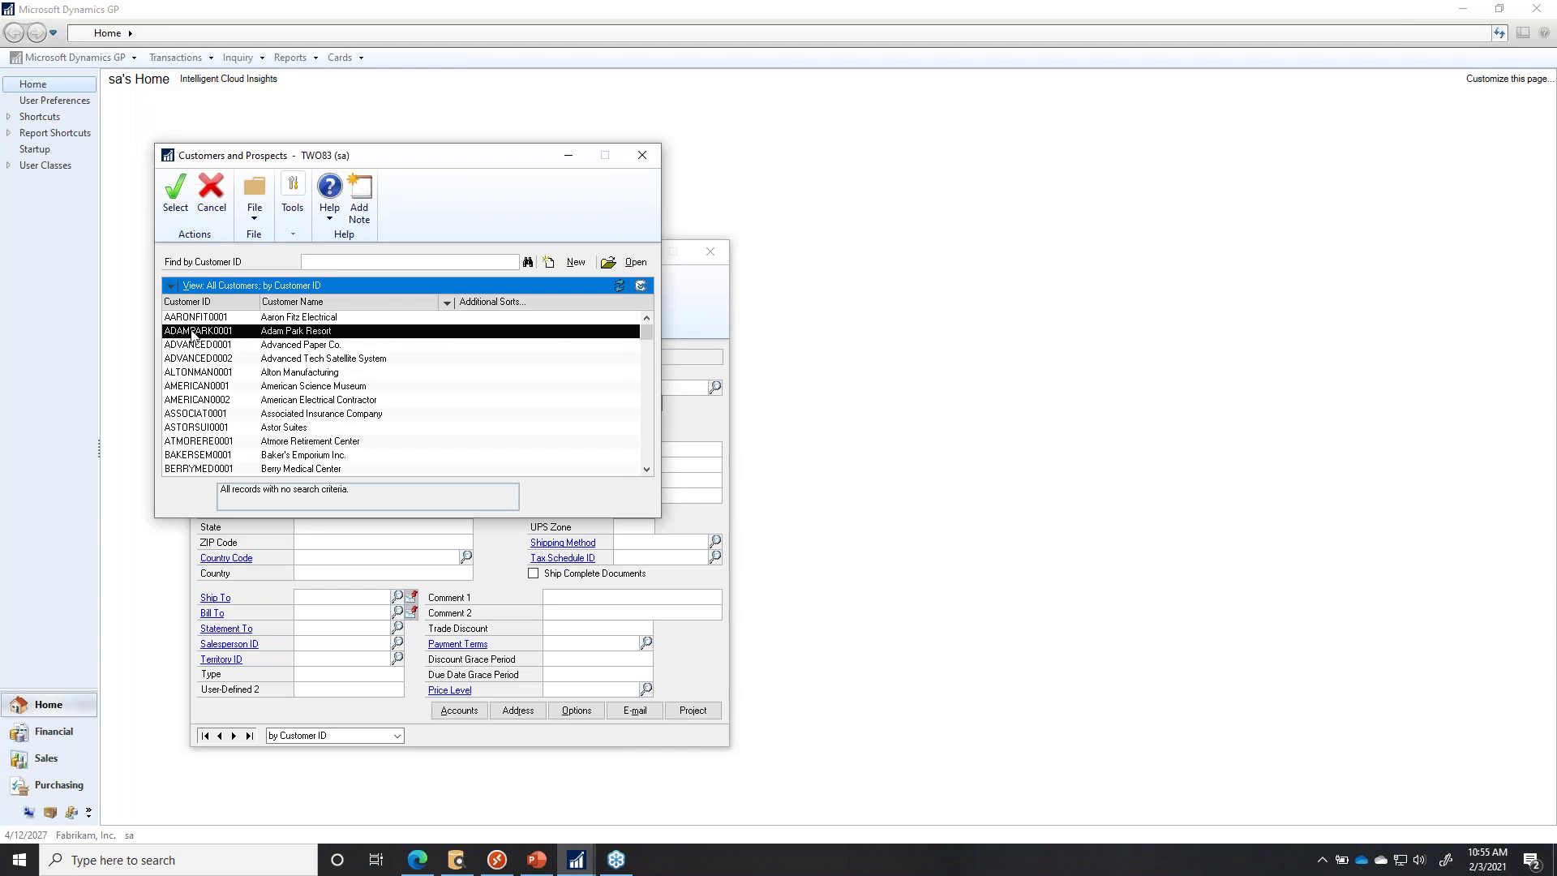
{"action": "left_click", "coordinate": [642, 155]}
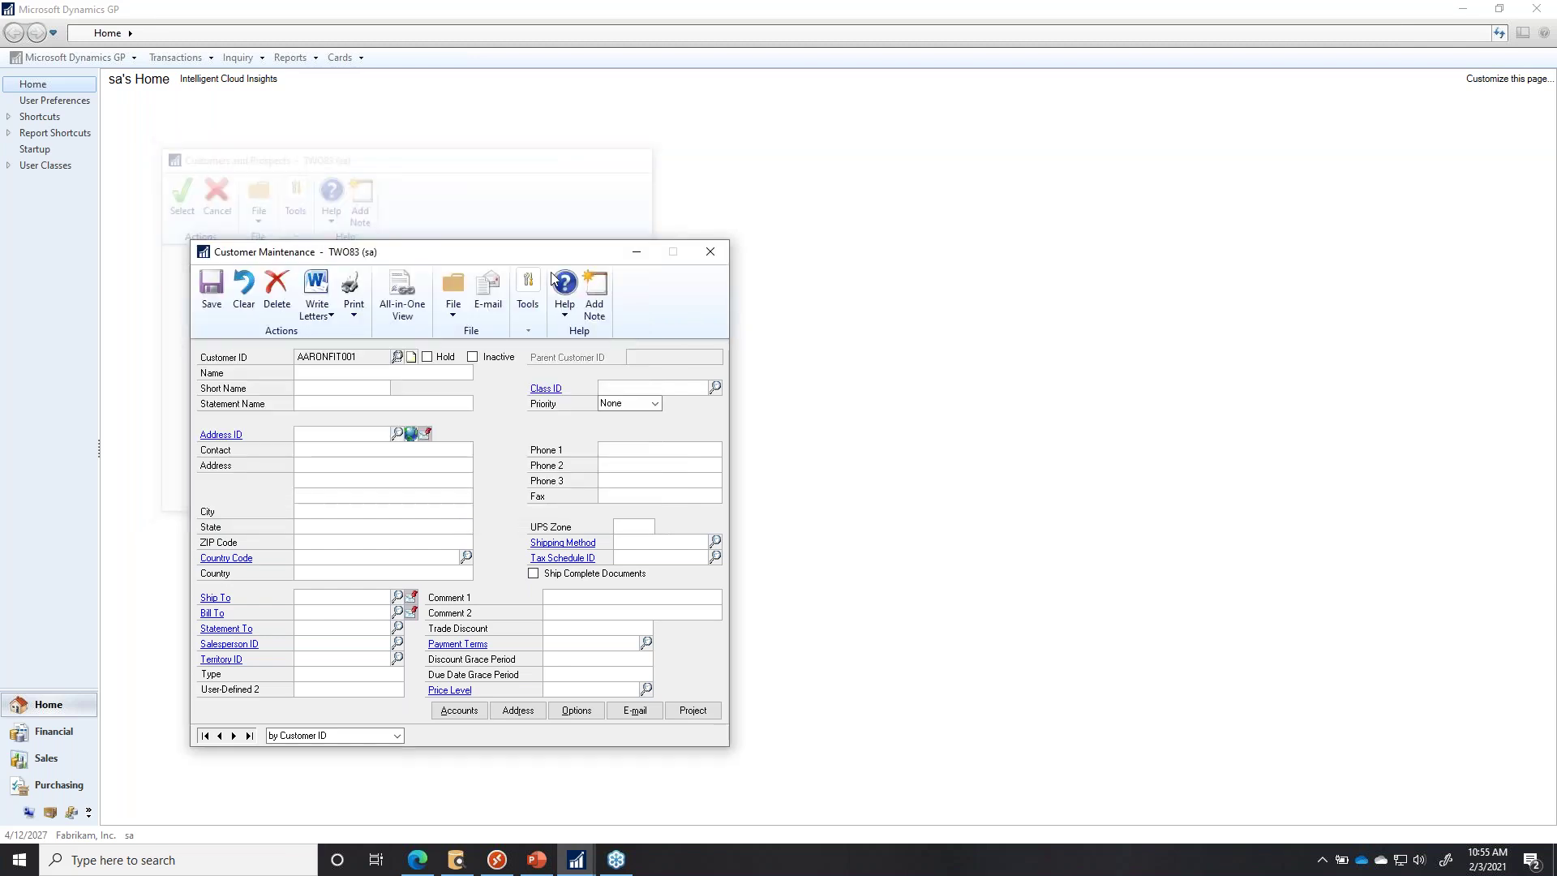
{"action": "left_click", "coordinate": [243, 290]}
{"action": "left_click", "coordinate": [364, 358]}
{"action": "type", "text": "AARONFIT0001"}
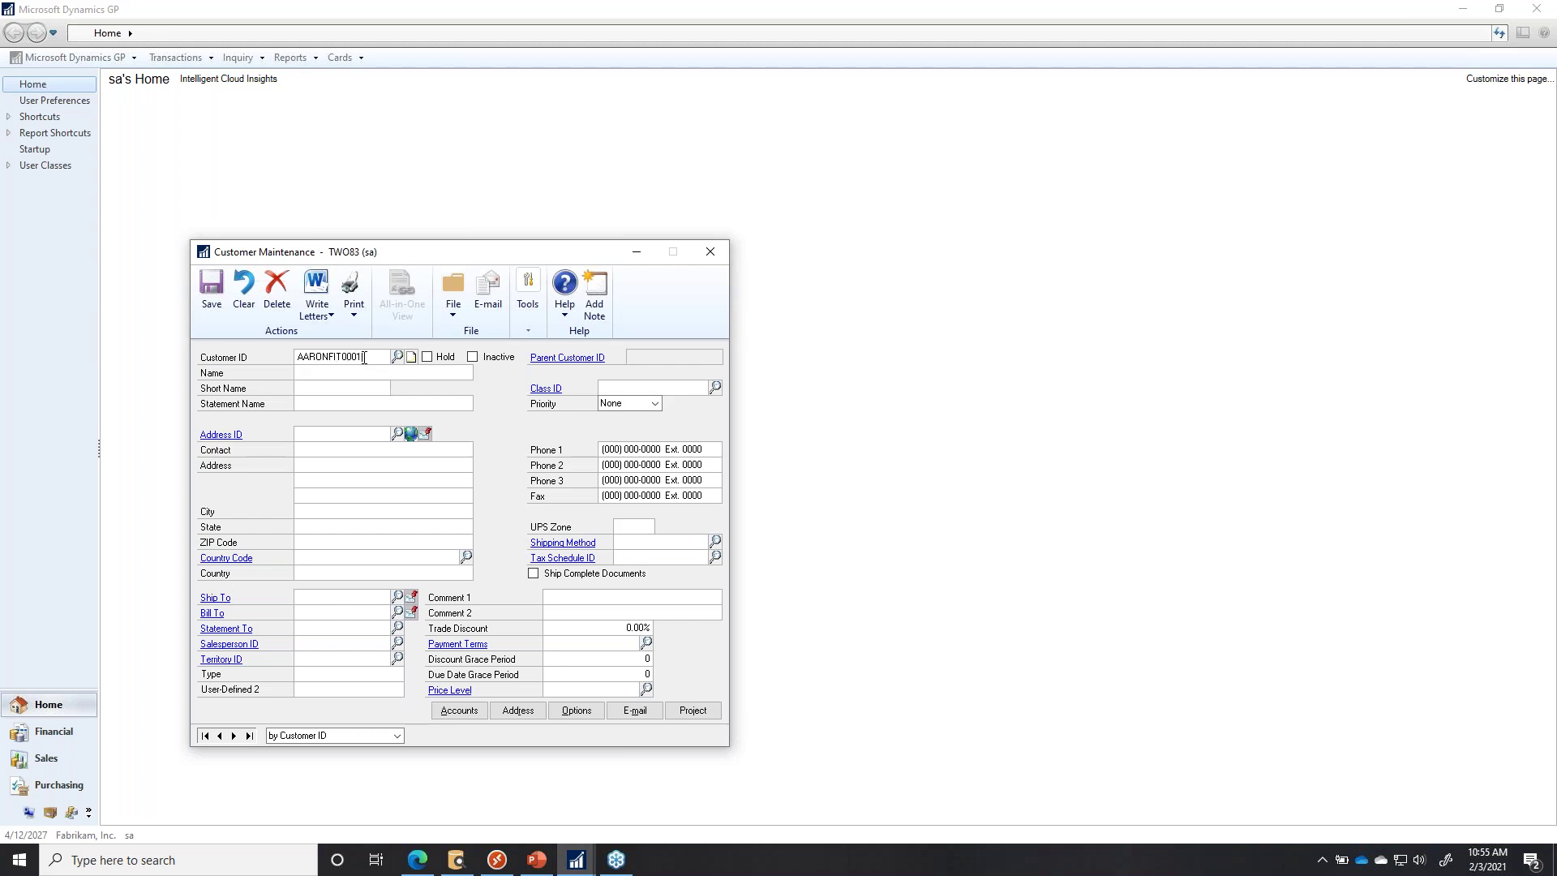
{"action": "key", "text": "Tab"}
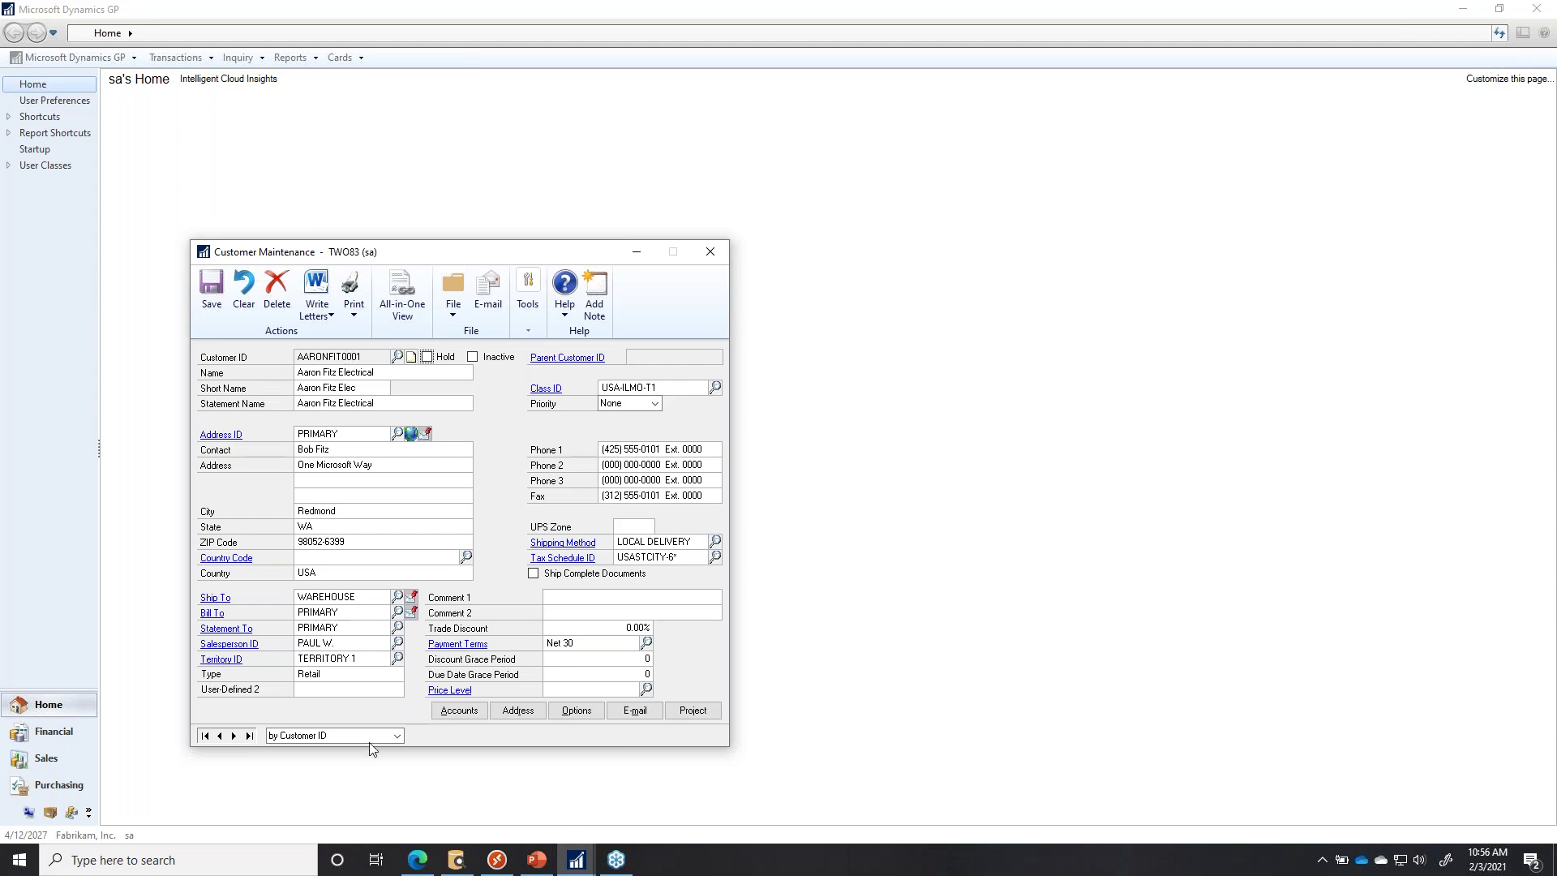
Return to SmartList Builder and start an Open Form Go To for sdf with the description "customer".
{"action": "left_click", "coordinate": [576, 860]}
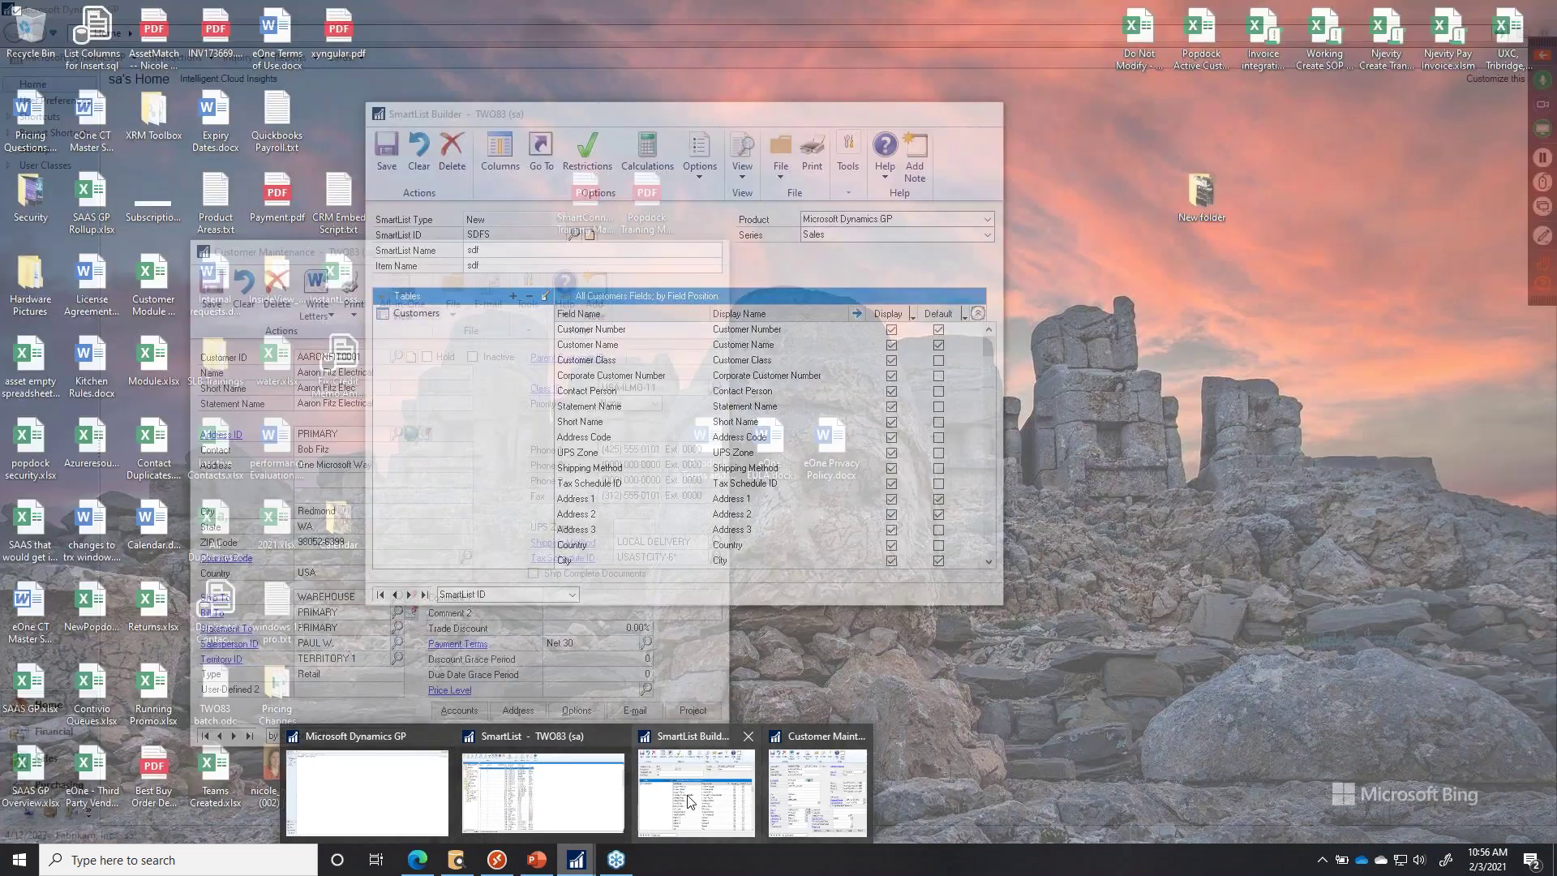
{"action": "left_click", "coordinate": [697, 790]}
{"action": "left_click", "coordinate": [542, 158]}
{"action": "left_click", "coordinate": [1060, 327]}
{"action": "left_click", "coordinate": [1058, 361]}
{"action": "type", "text": "customer"}
{"action": "key", "text": "Tab"}
{"action": "key", "text": "m"}
{"action": "key", "text": "Tab"}
Set the Go To's product to Microsoft Dynamics GP, its series to Sales and its form to Customer Maintenance.
{"action": "left_click", "coordinate": [708, 307]}
{"action": "left_click", "coordinate": [712, 344]}
{"action": "left_click", "coordinate": [696, 322]}
{"action": "left_click", "coordinate": [673, 347]}
{"action": "left_click", "coordinate": [688, 337]}
{"action": "key", "text": "c"}
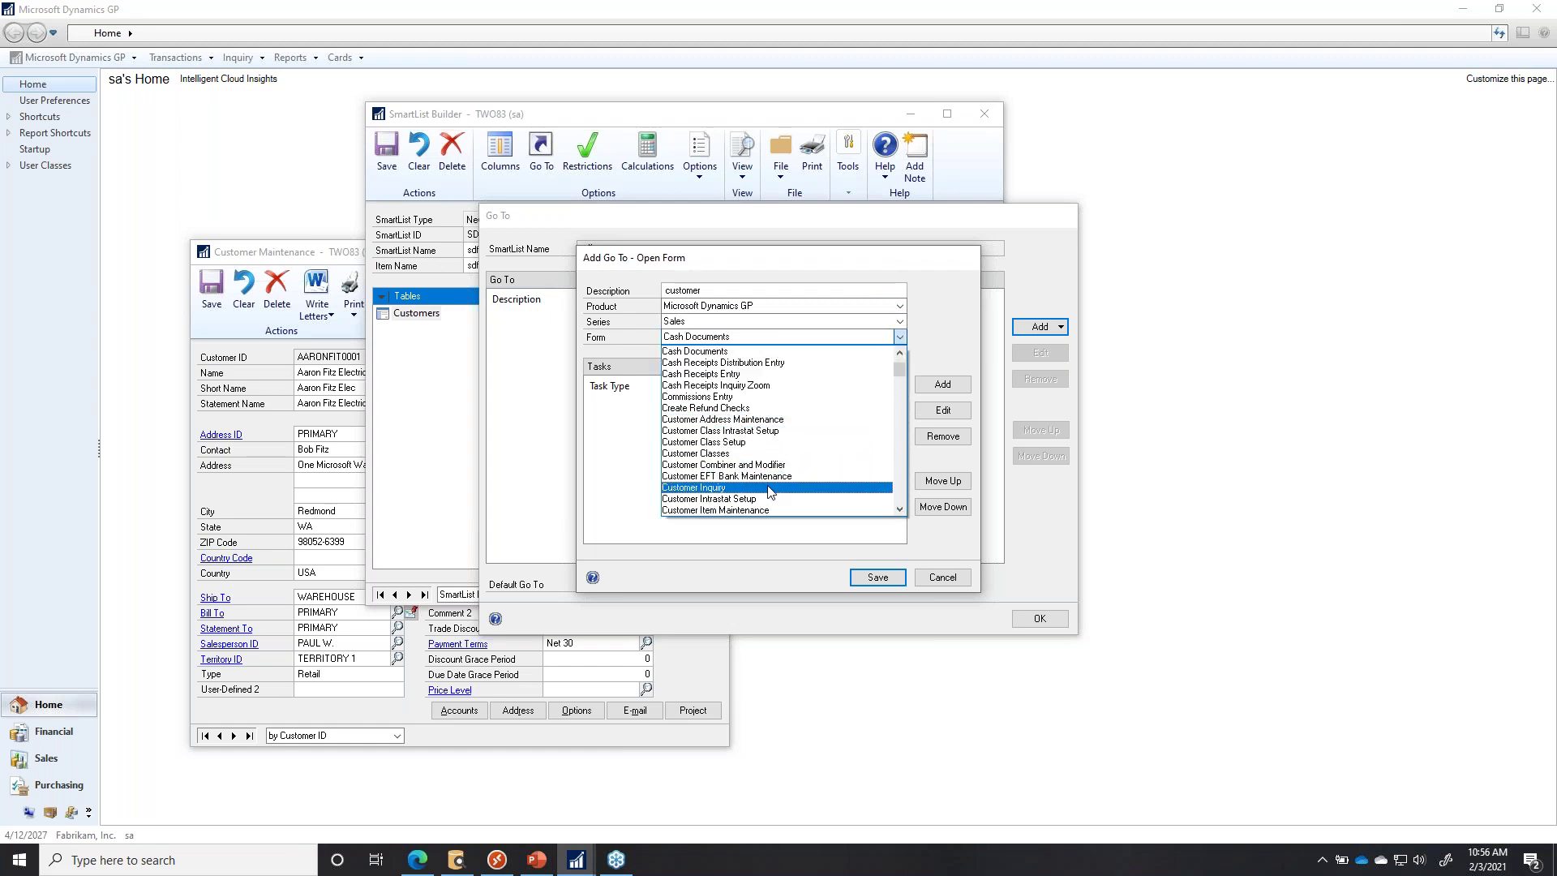
{"action": "left_click", "coordinate": [900, 509]}
{"action": "left_click", "coordinate": [900, 498]}
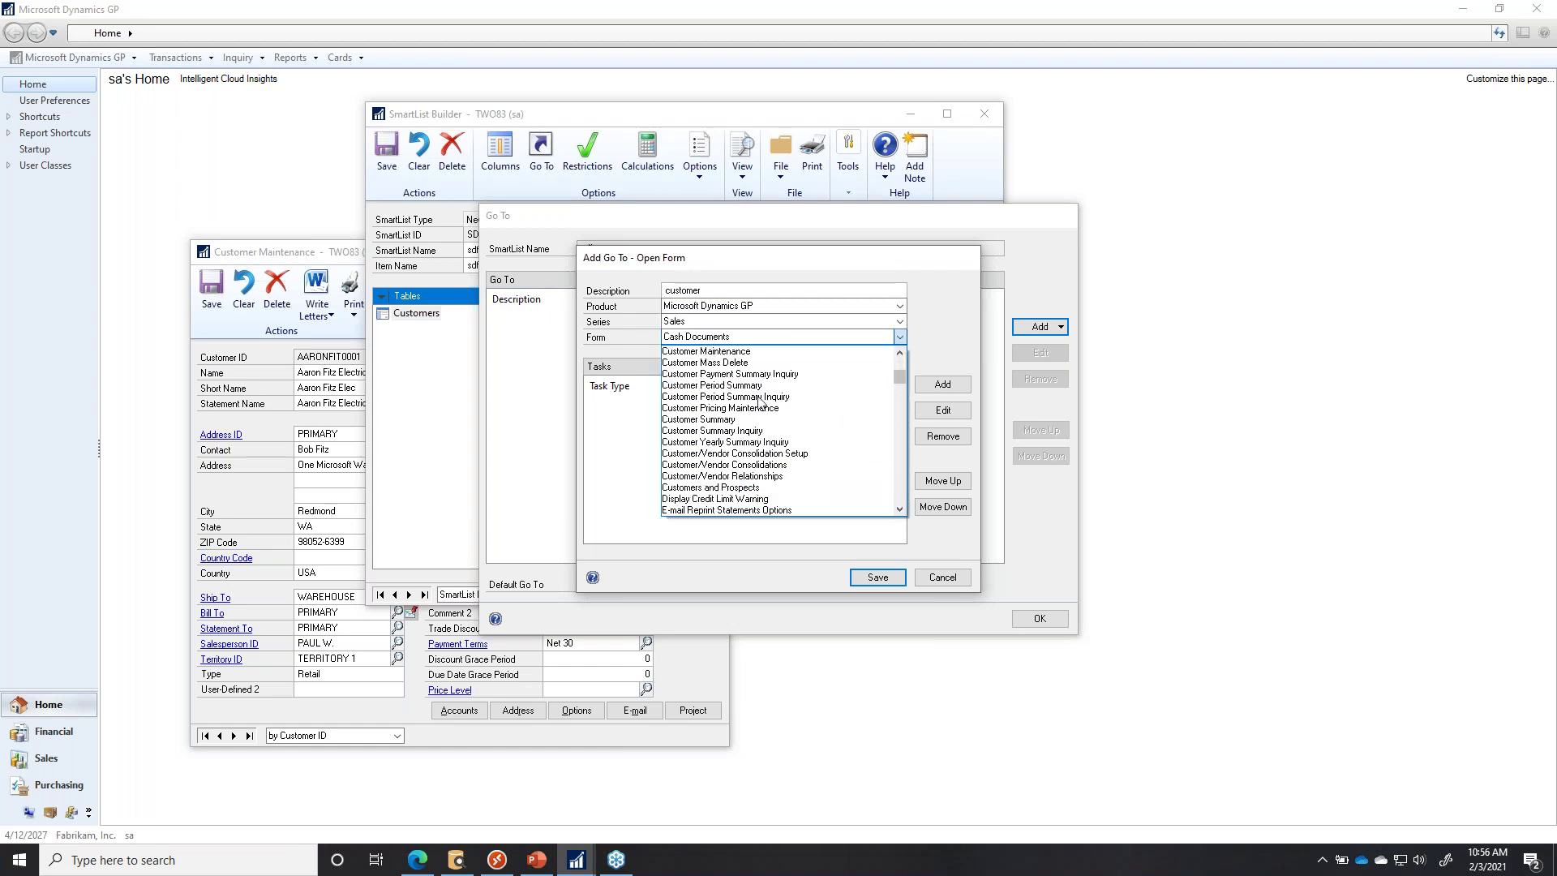
{"action": "left_click", "coordinate": [736, 355]}
Add a task that sets the form's Customer Number to the Customers table's Customer Number and runs the field script.
{"action": "left_click", "coordinate": [943, 385]}
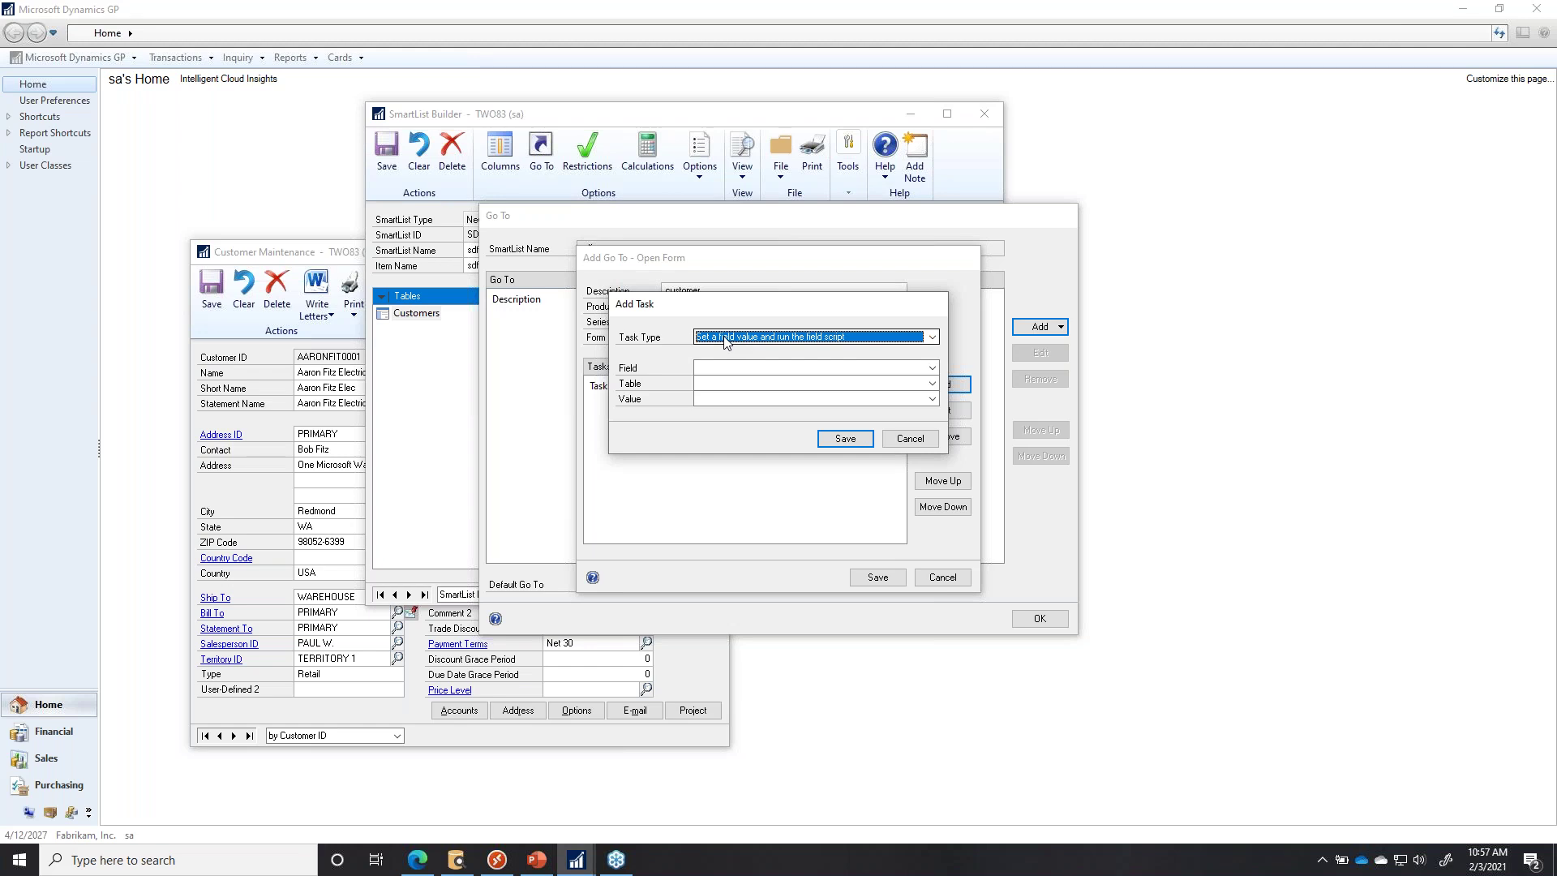
{"action": "left_click", "coordinate": [728, 368]}
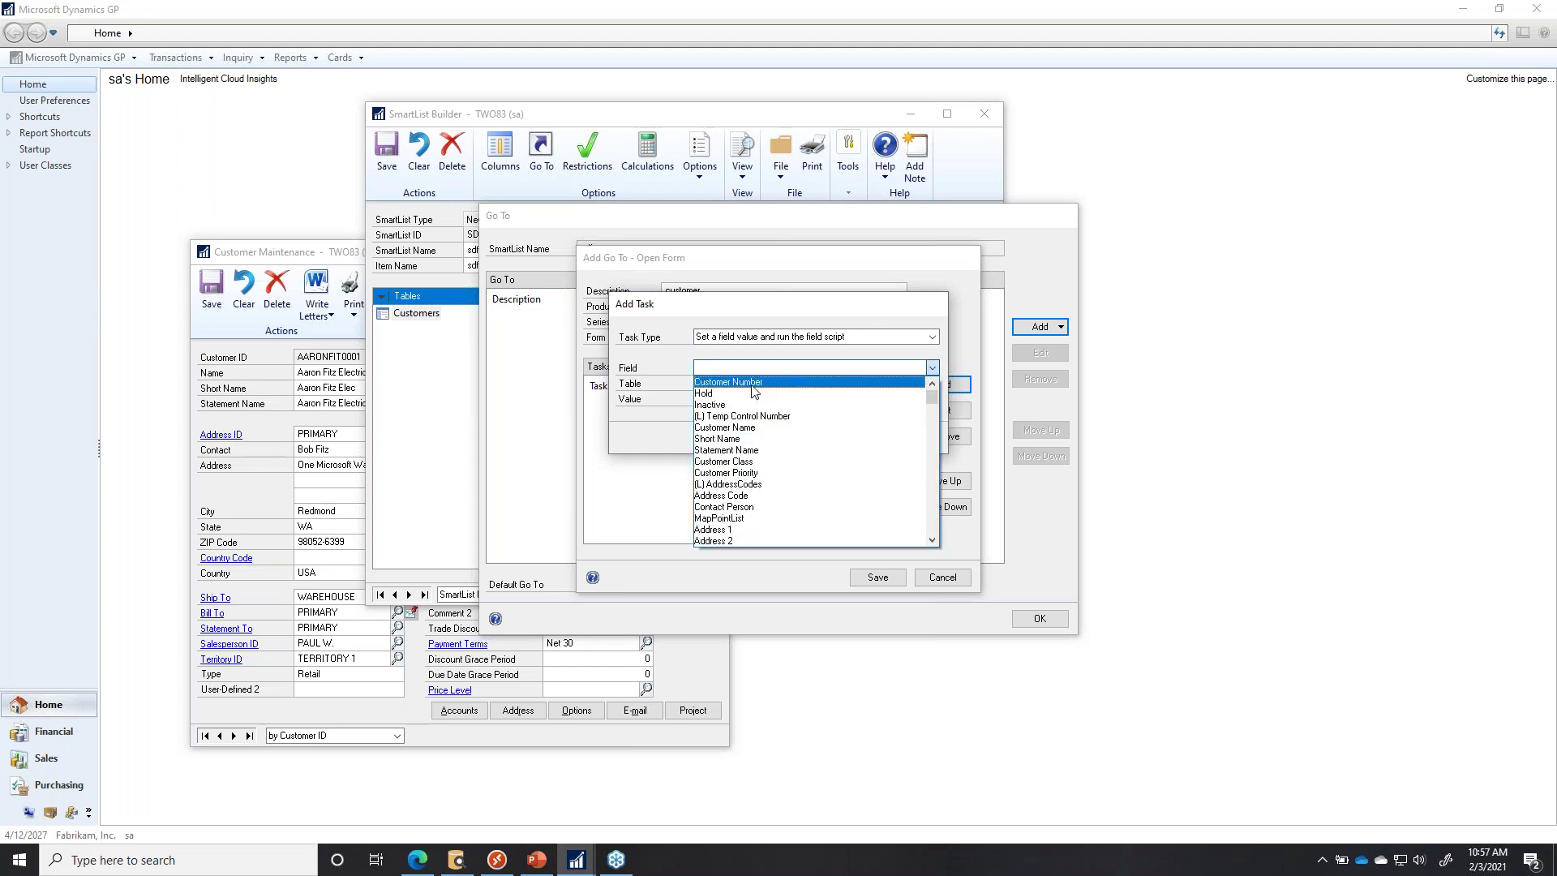
{"action": "left_click", "coordinate": [753, 382]}
{"action": "left_click", "coordinate": [742, 383]}
{"action": "left_click", "coordinate": [727, 401]}
{"action": "left_click", "coordinate": [724, 399]}
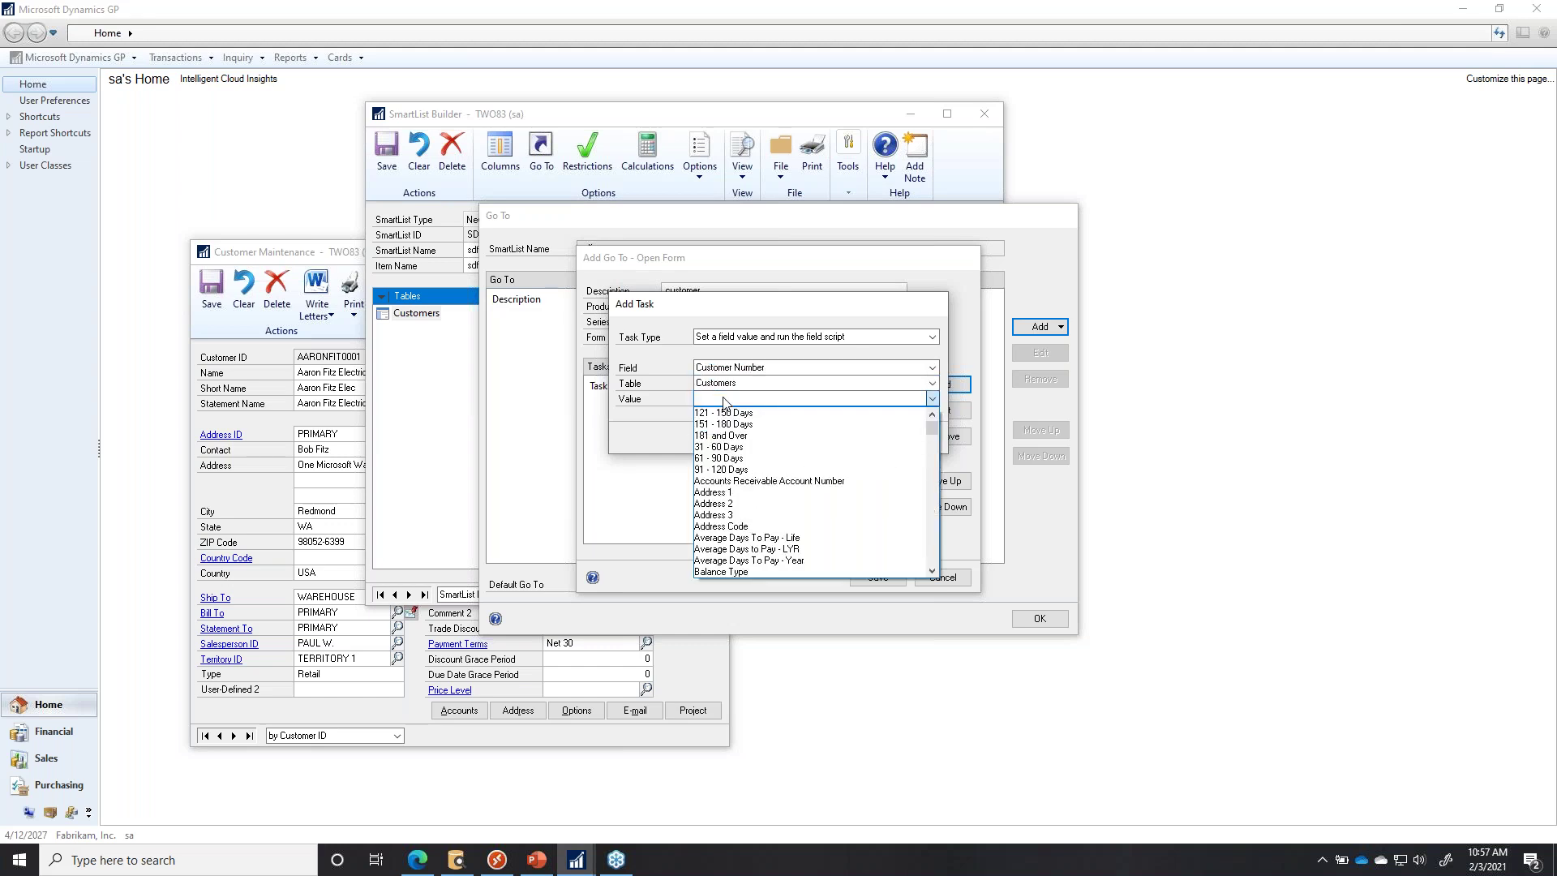
{"action": "scroll", "coordinate": [811, 527], "scroll_direction": "down", "scroll_amount": 8}
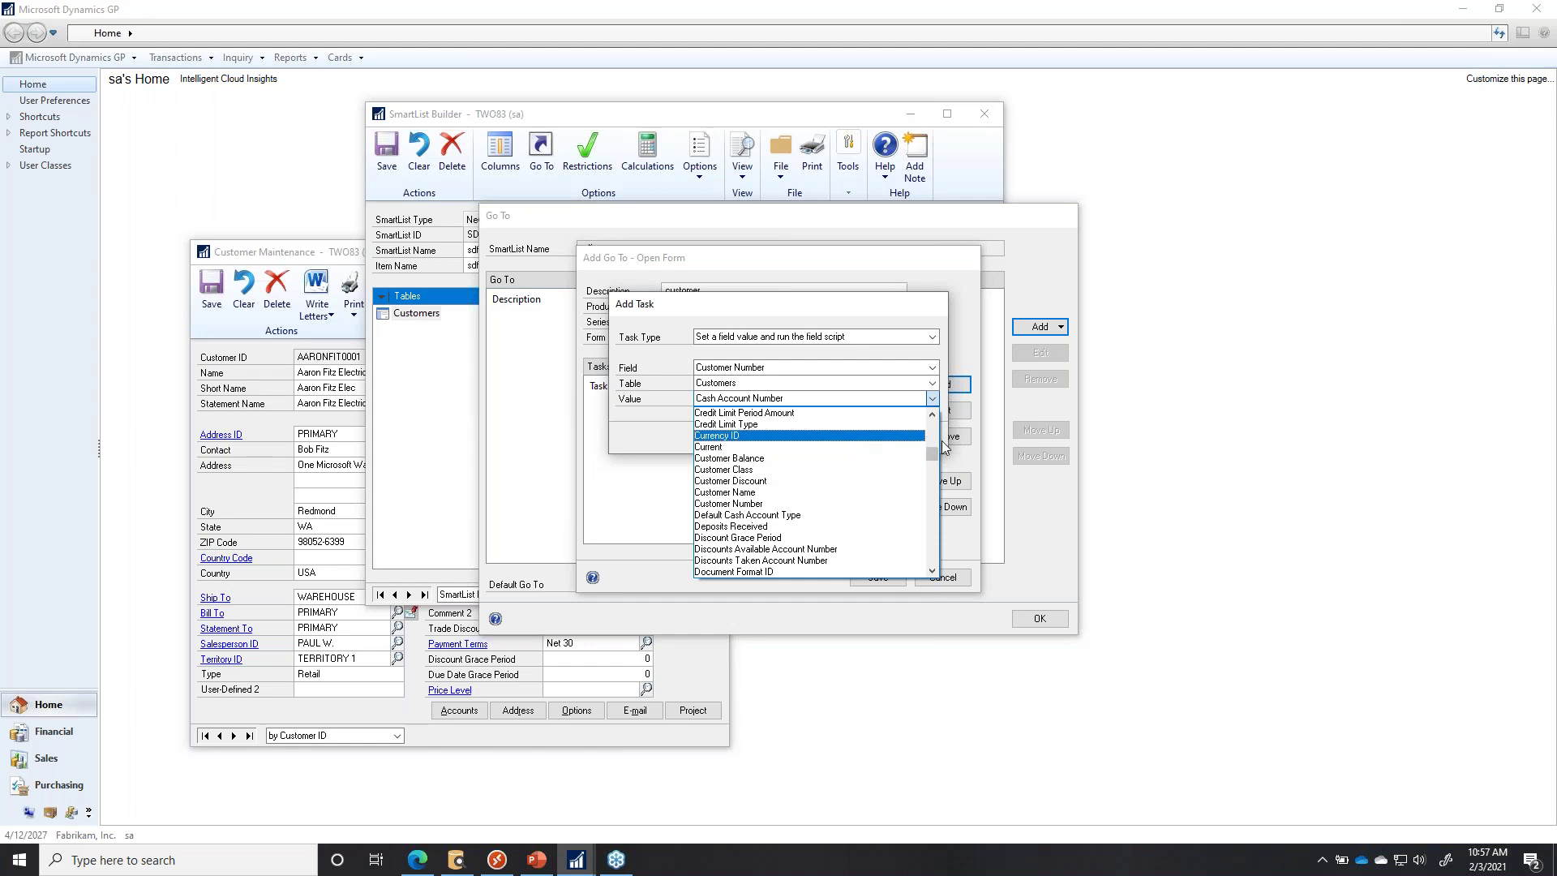
{"action": "left_click", "coordinate": [748, 504]}
{"action": "left_click", "coordinate": [847, 443]}
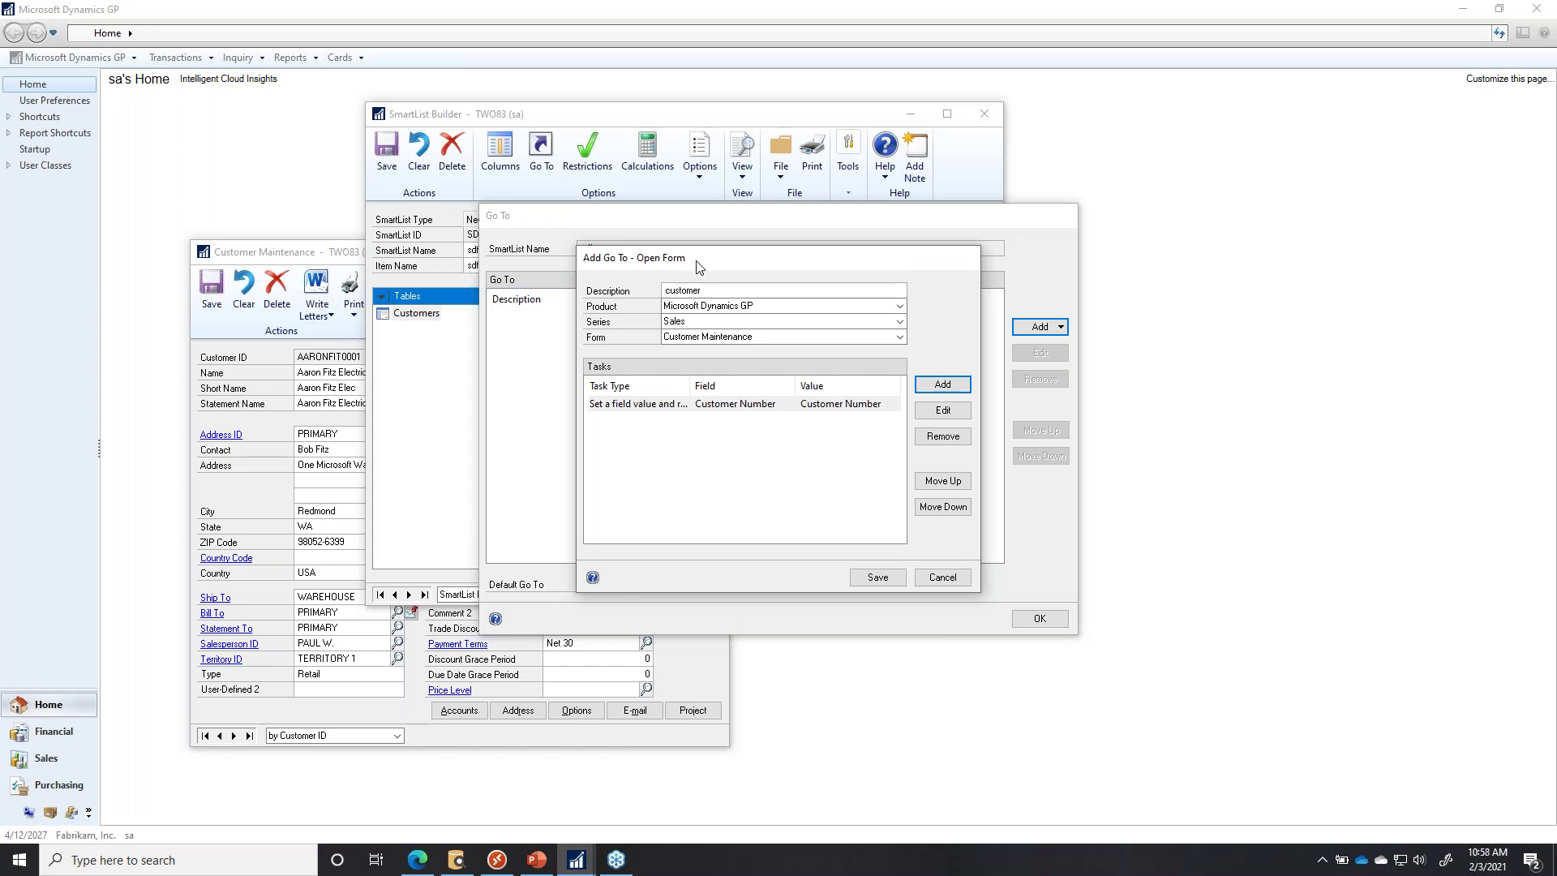
Try the "Run a field script" task type, look through its available fields, and discard the task edit and the Open Form Go To.
{"action": "double_click", "coordinate": [702, 403]}
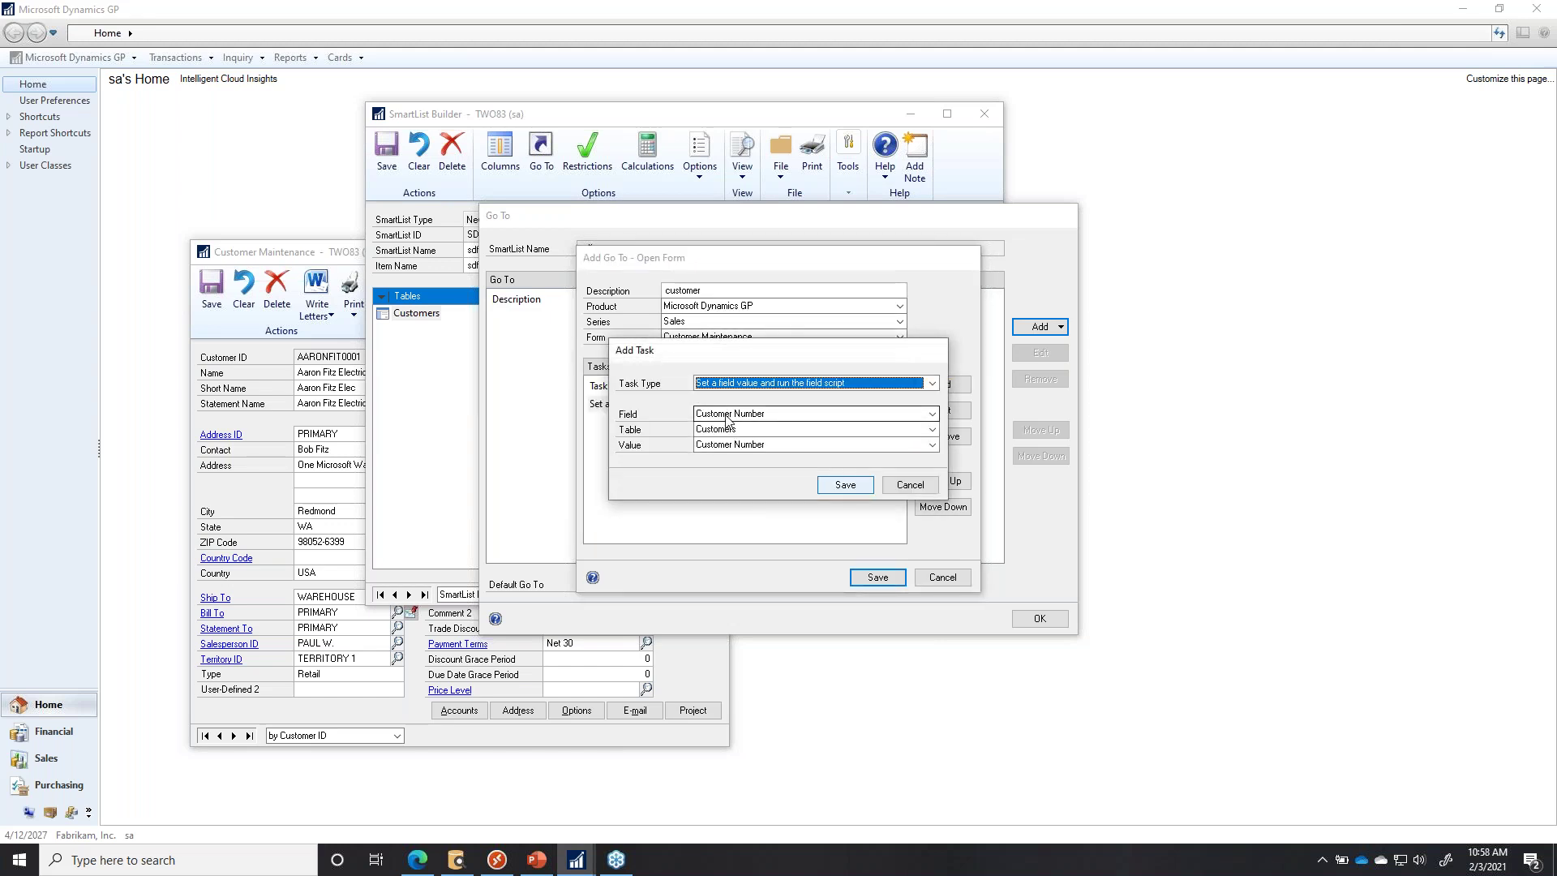
{"action": "left_click", "coordinate": [741, 383]}
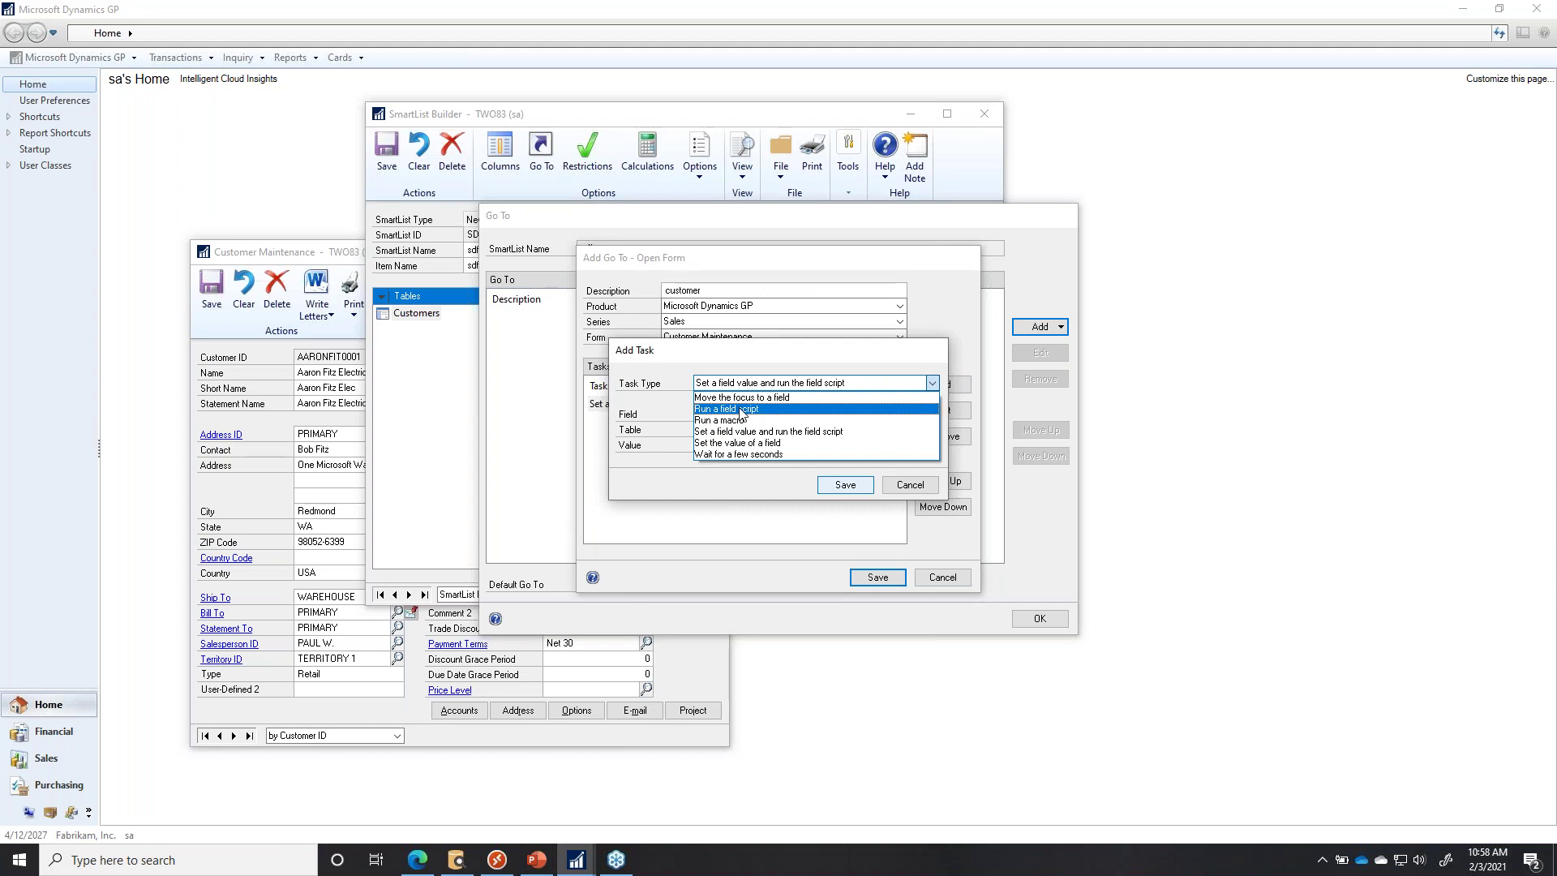
{"action": "left_click", "coordinate": [740, 409]}
{"action": "left_click", "coordinate": [742, 413]}
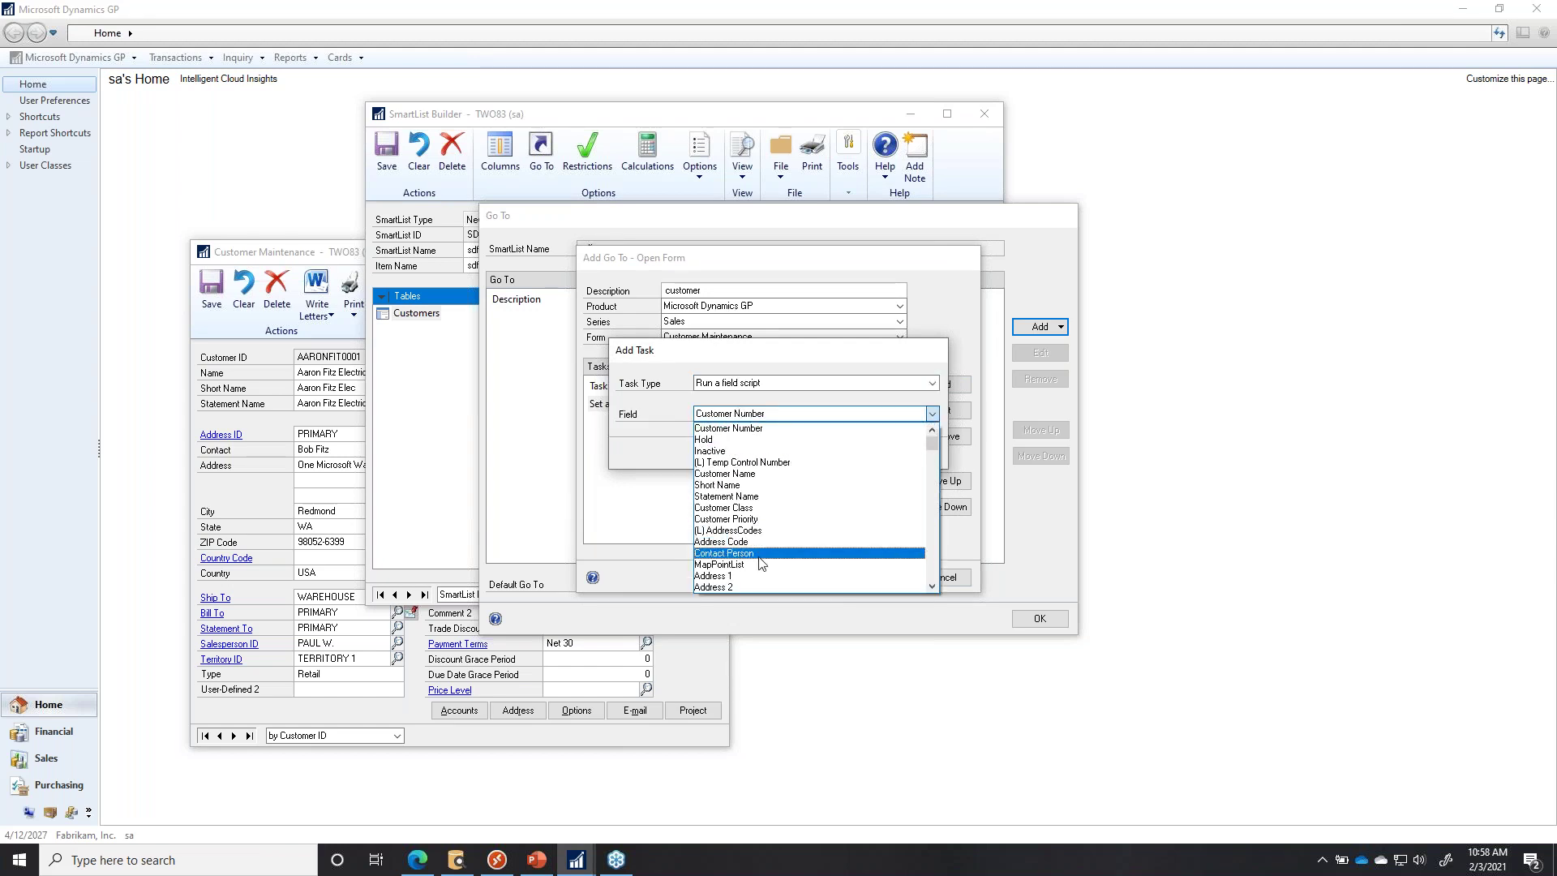
{"action": "scroll", "coordinate": [768, 535], "scroll_direction": "down", "scroll_amount": 6}
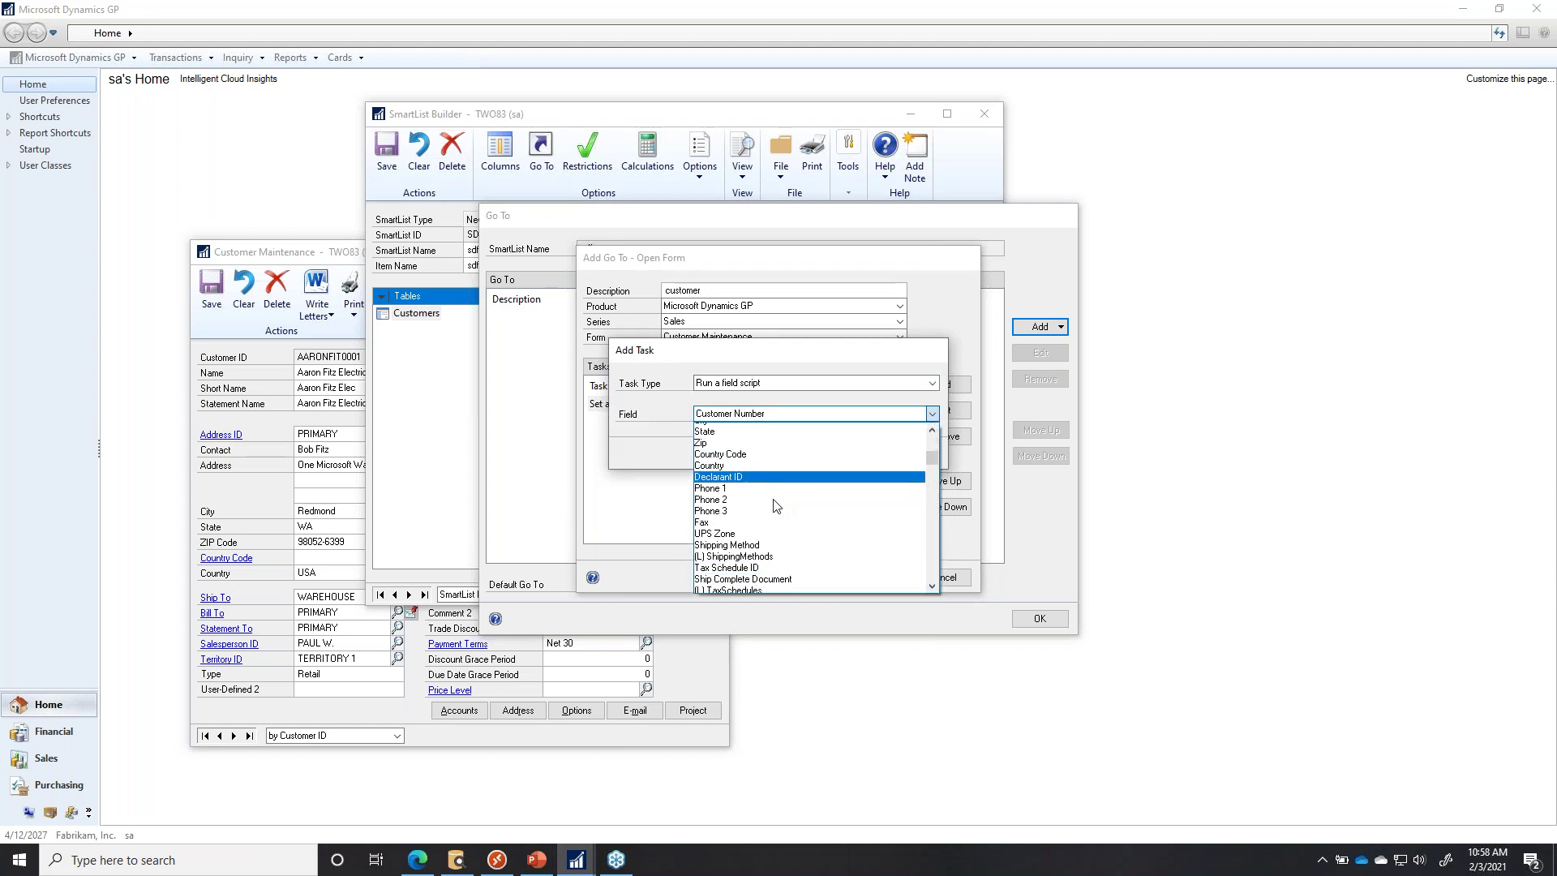
{"action": "scroll", "coordinate": [776, 506], "scroll_direction": "up", "scroll_amount": 6}
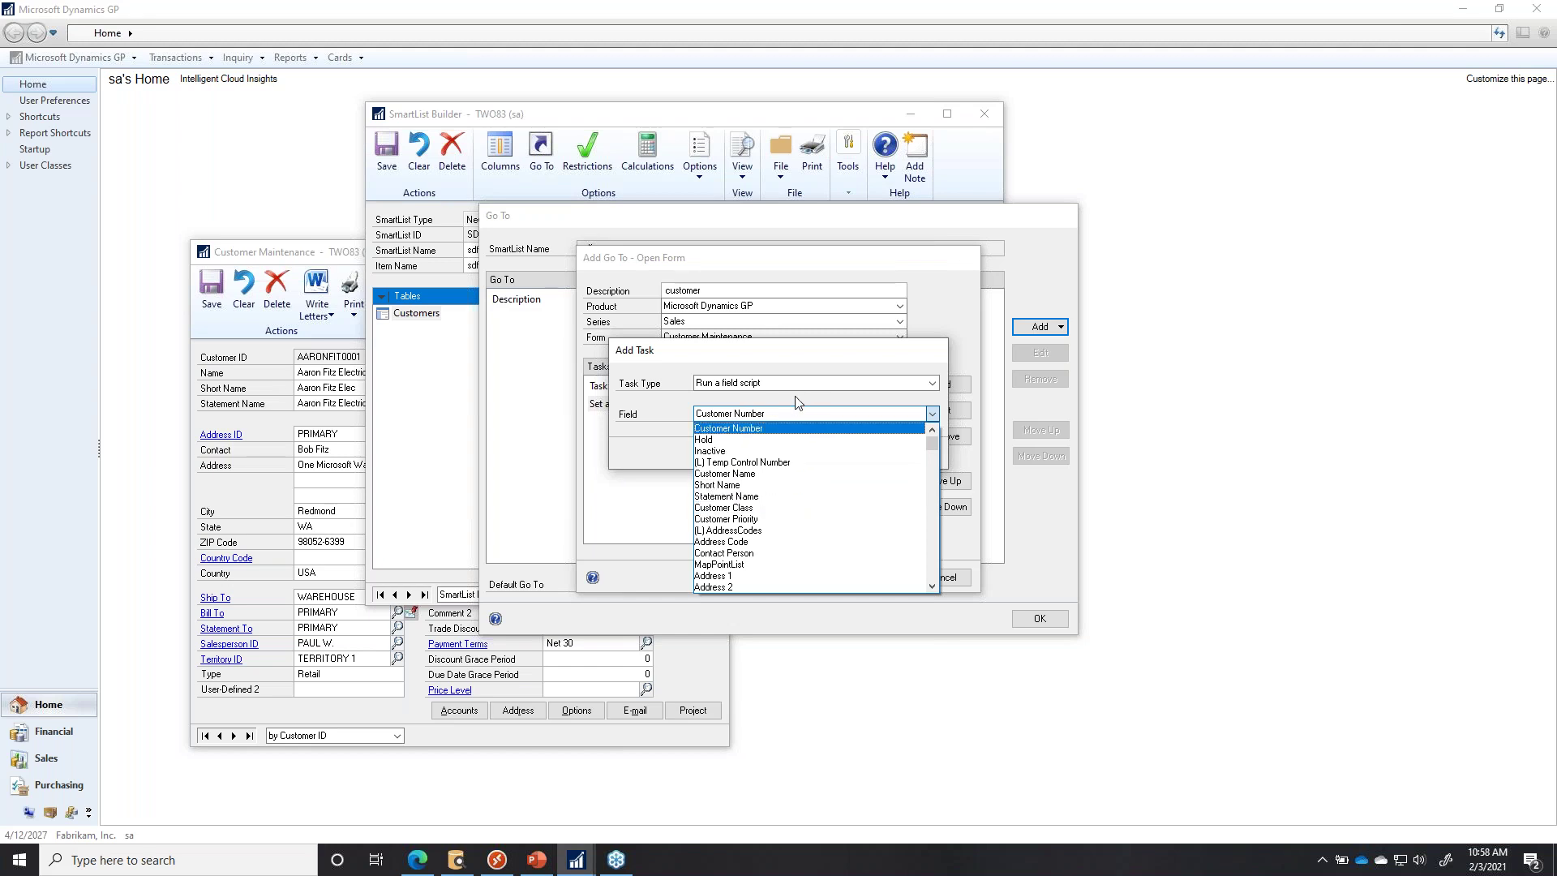
{"action": "left_click", "coordinate": [828, 362]}
{"action": "left_click", "coordinate": [917, 460]}
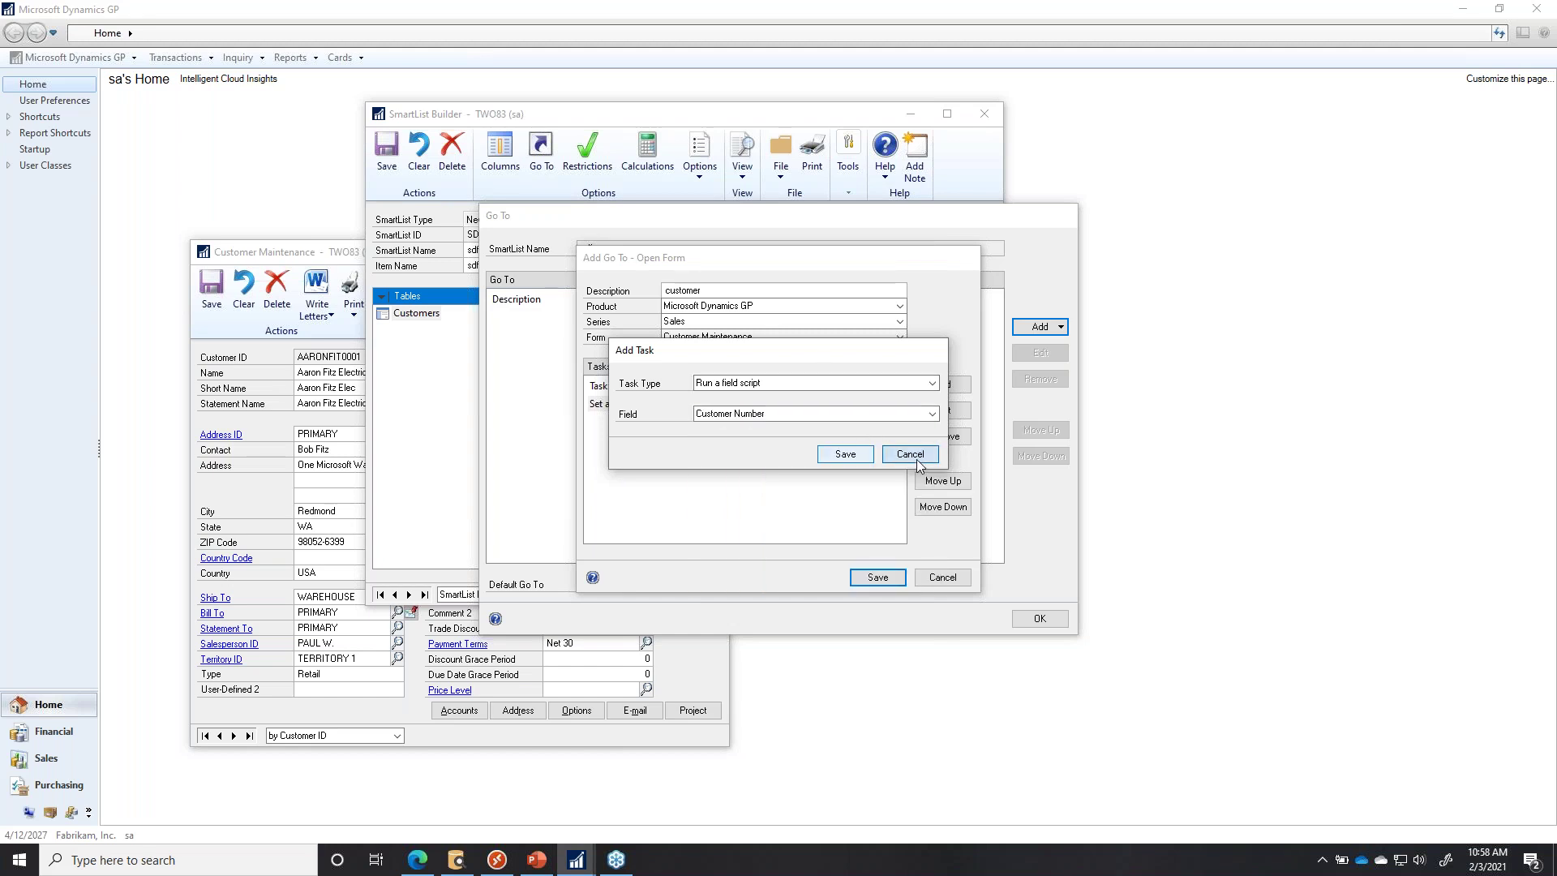
{"action": "left_click", "coordinate": [945, 581]}
Start an Open SmartList Go To described as "sales trans" that targets the Microsoft Dynamics GP Sales Transactions SmartList.
{"action": "left_click", "coordinate": [1050, 327]}
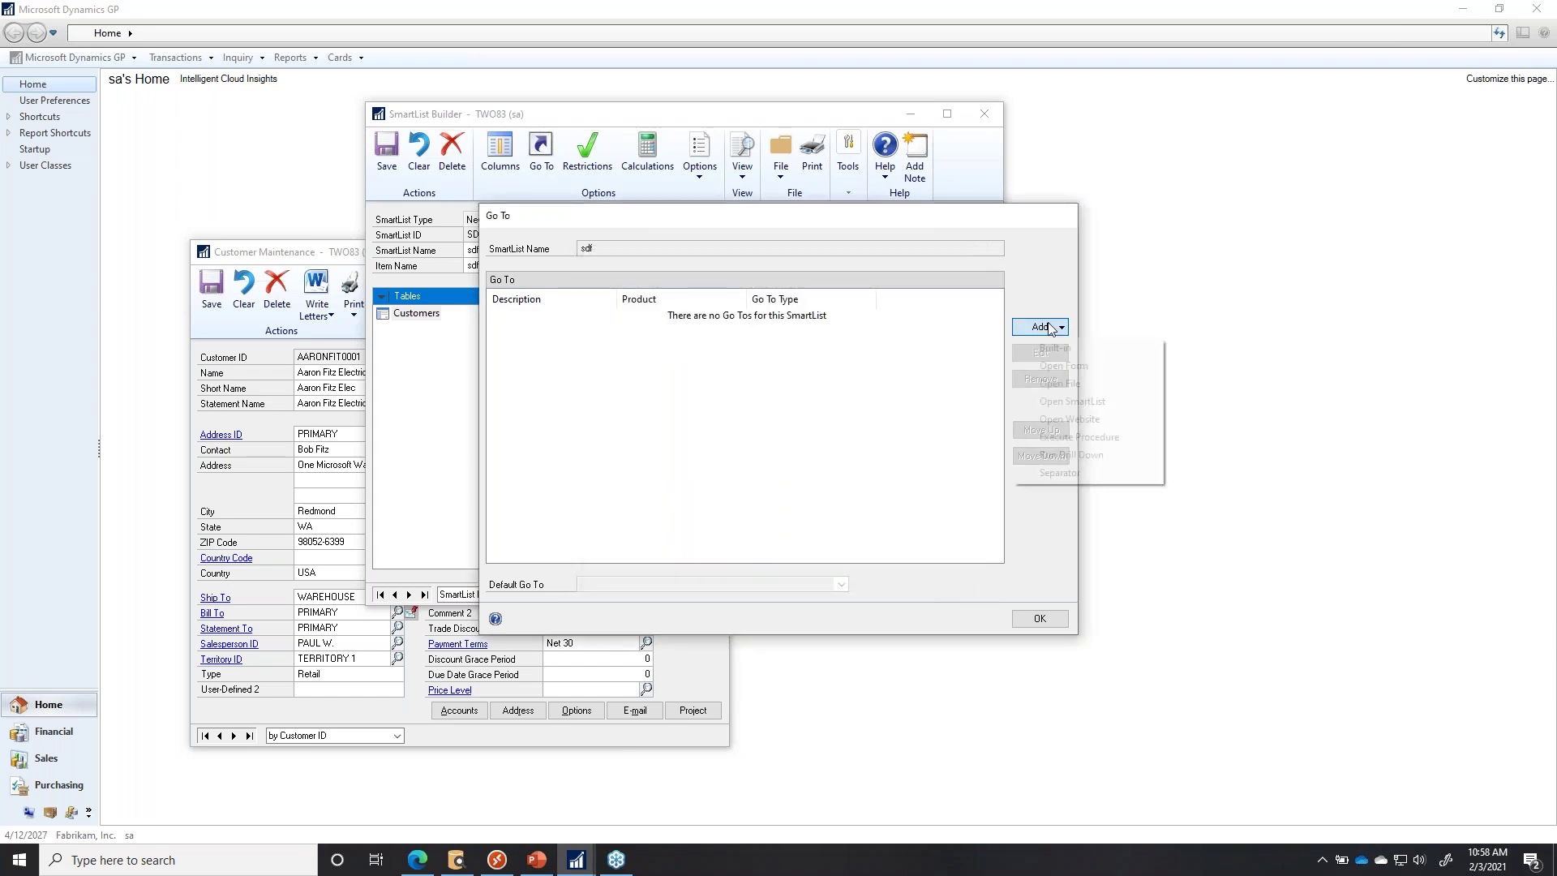
{"action": "left_click", "coordinate": [1055, 403]}
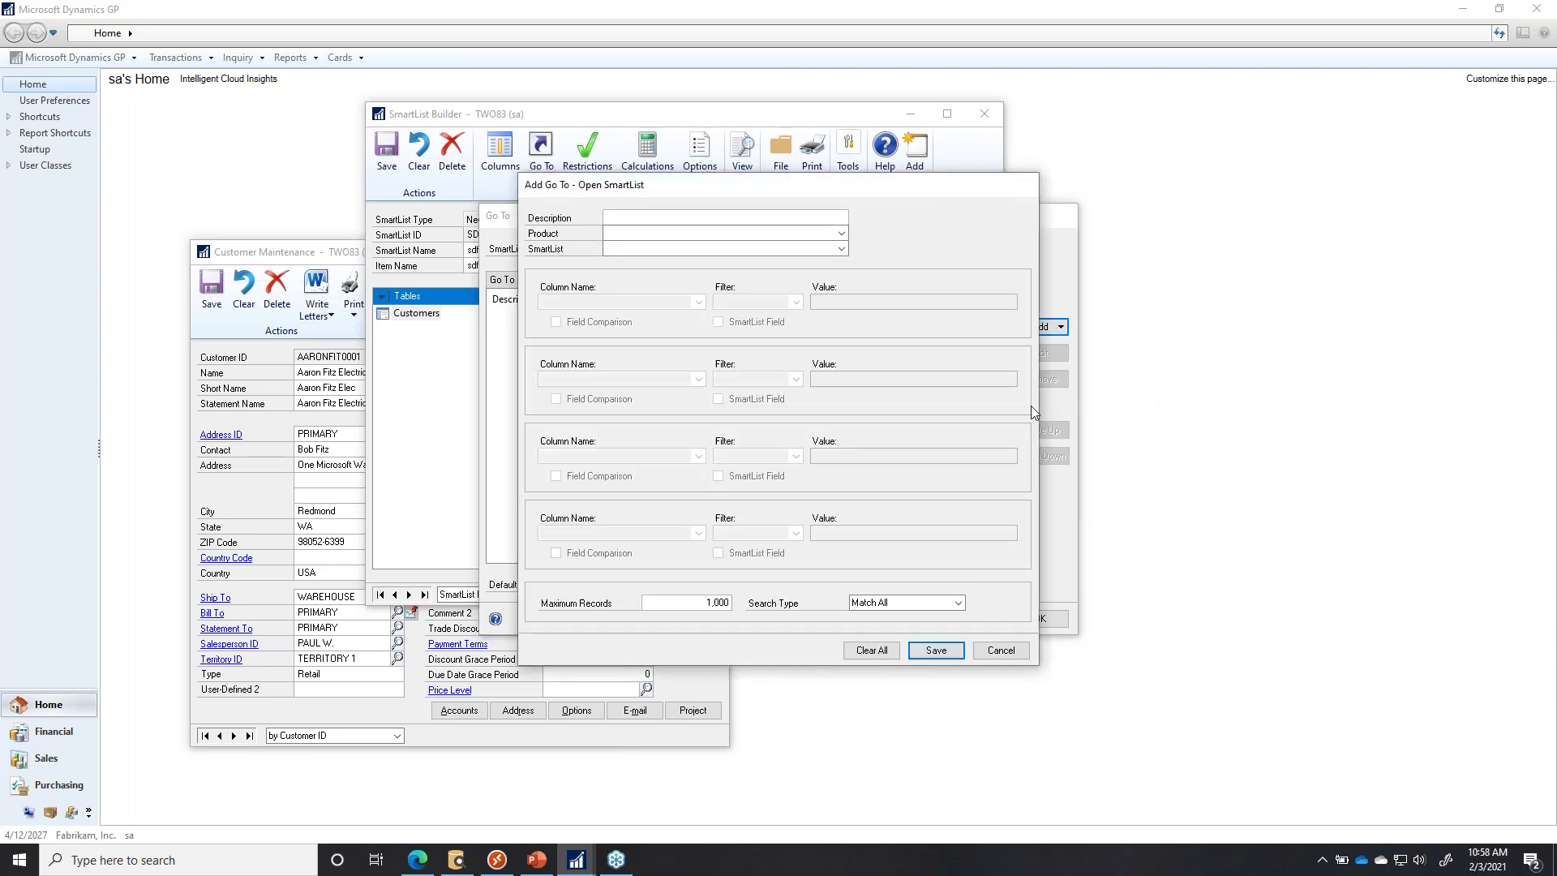
{"action": "mouse_move", "coordinate": [872, 196]}
{"action": "left_mouse_down"}
{"action": "mouse_move", "coordinate": [872, 223]}
{"action": "mouse_move", "coordinate": [785, 331]}
{"action": "left_mouse_up"}
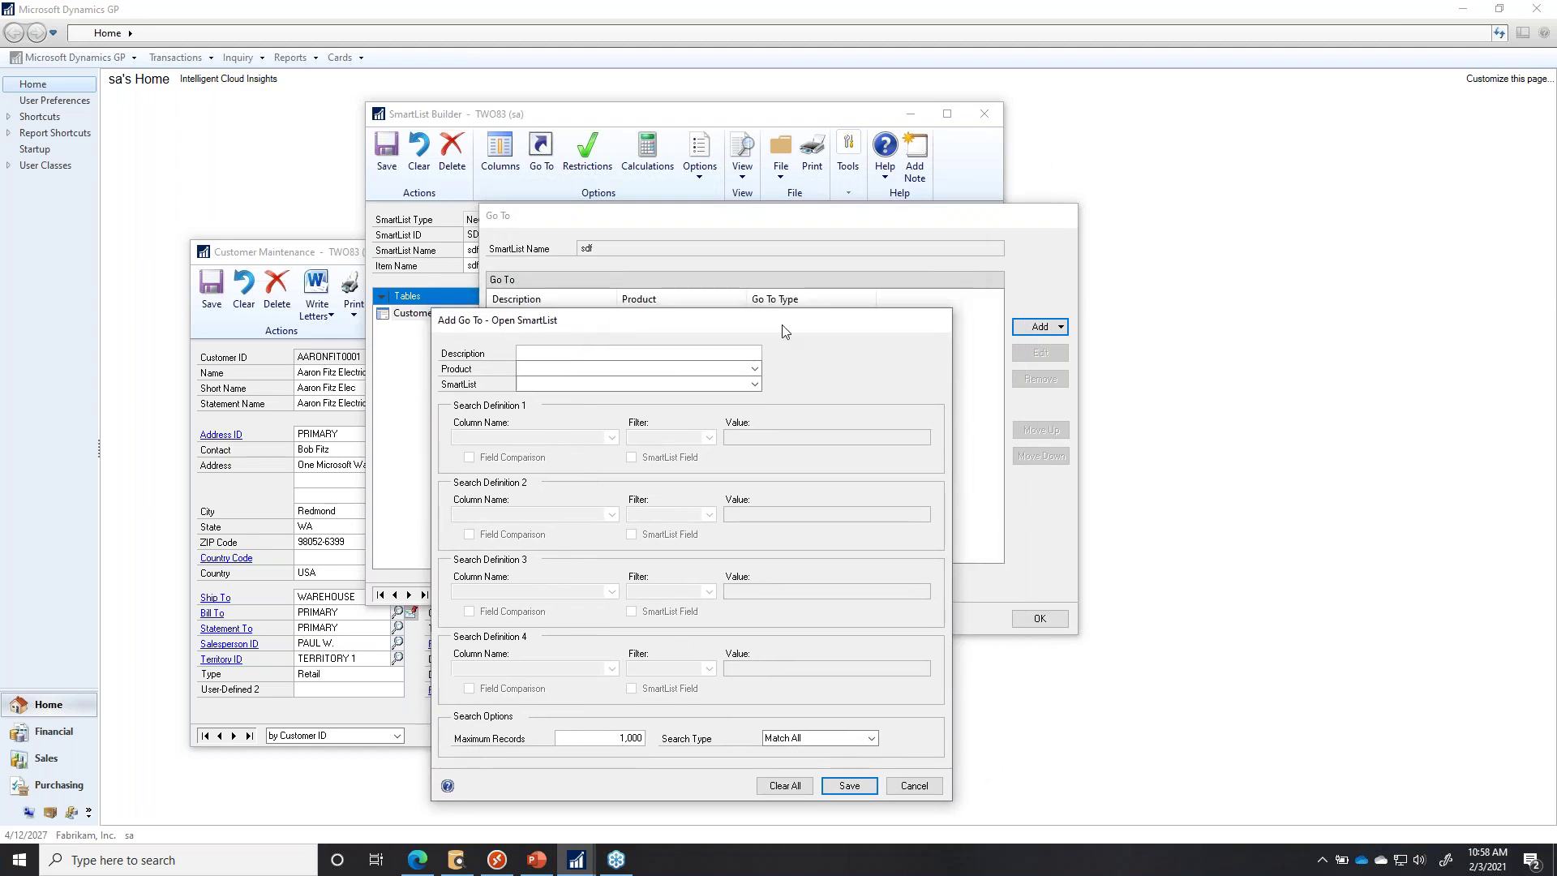
{"action": "left_click", "coordinate": [566, 355]}
{"action": "type", "text": "salesatrans"}
{"action": "key", "text": "Tab"}
{"action": "left_click", "coordinate": [559, 369]}
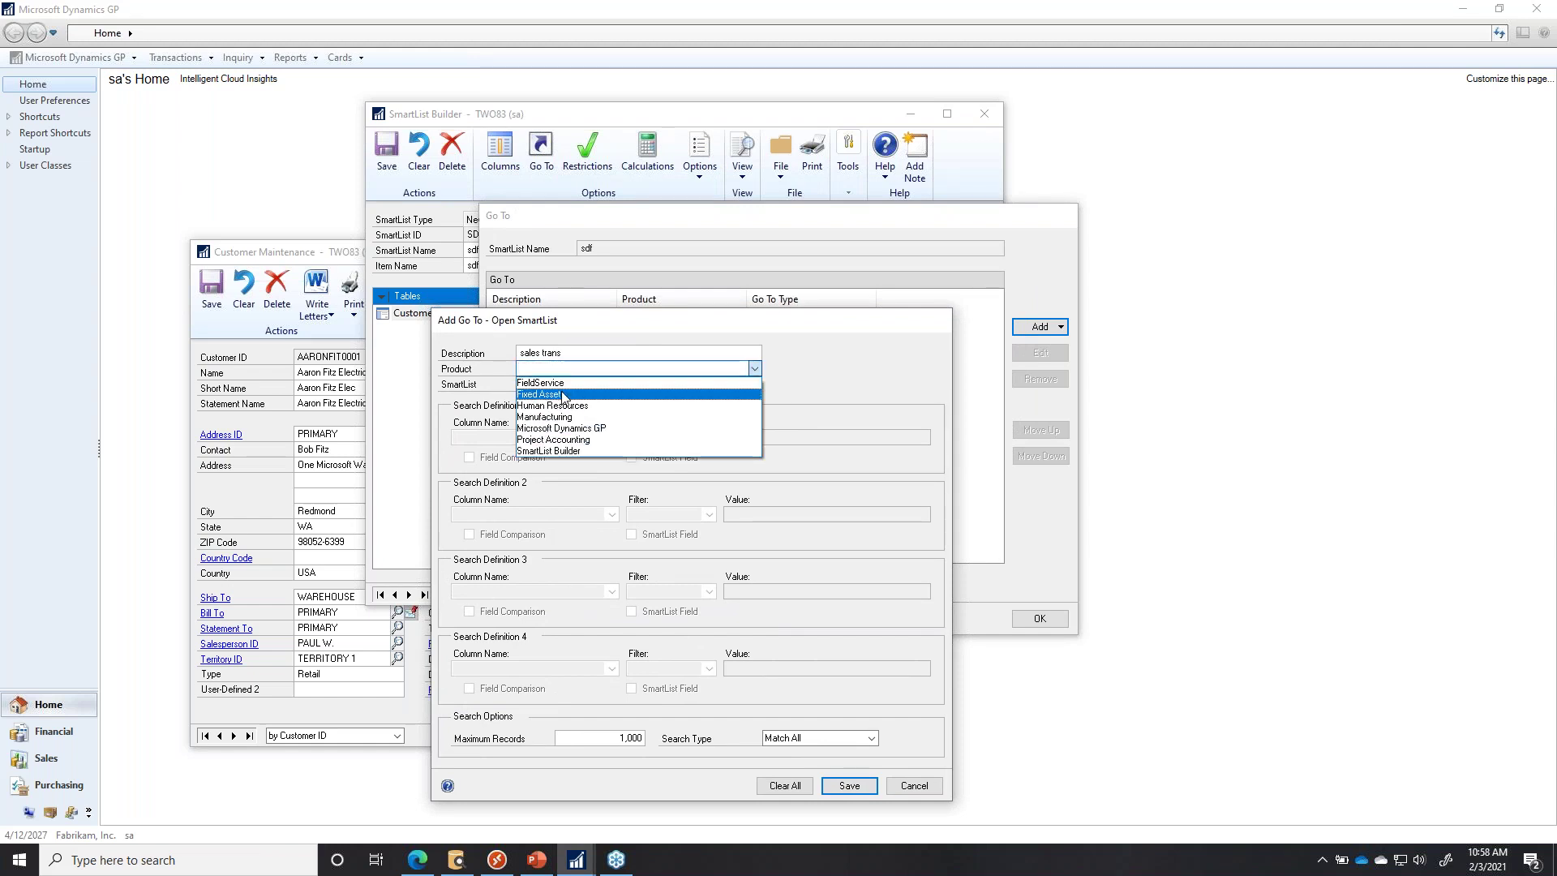
{"action": "left_click", "coordinate": [559, 429]}
{"action": "left_click", "coordinate": [568, 384]}
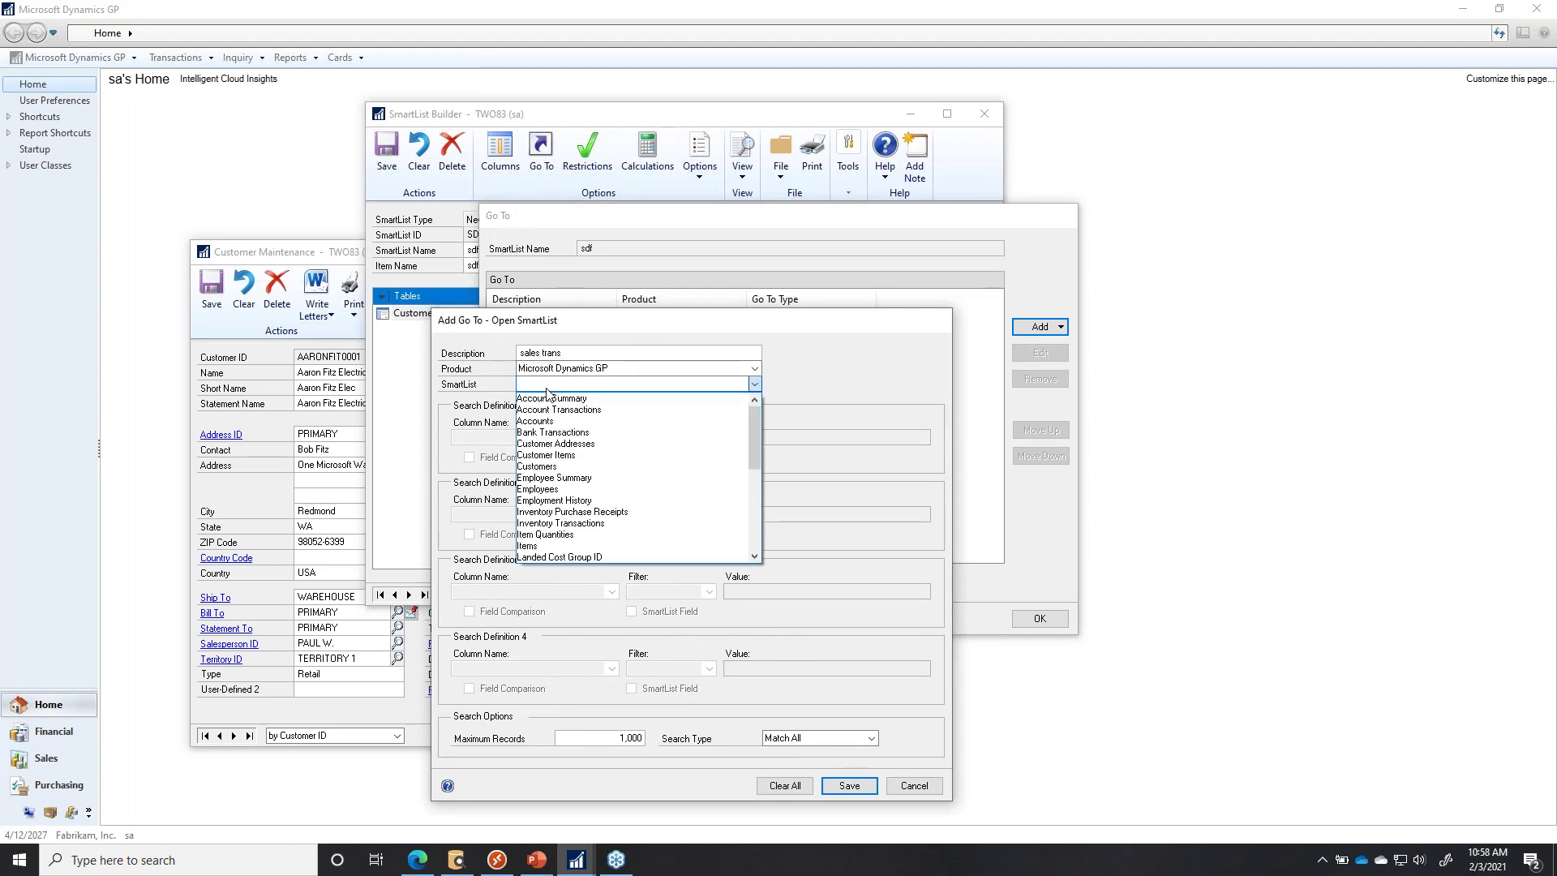
{"action": "scroll", "coordinate": [559, 467], "scroll_direction": "down", "scroll_amount": 8}
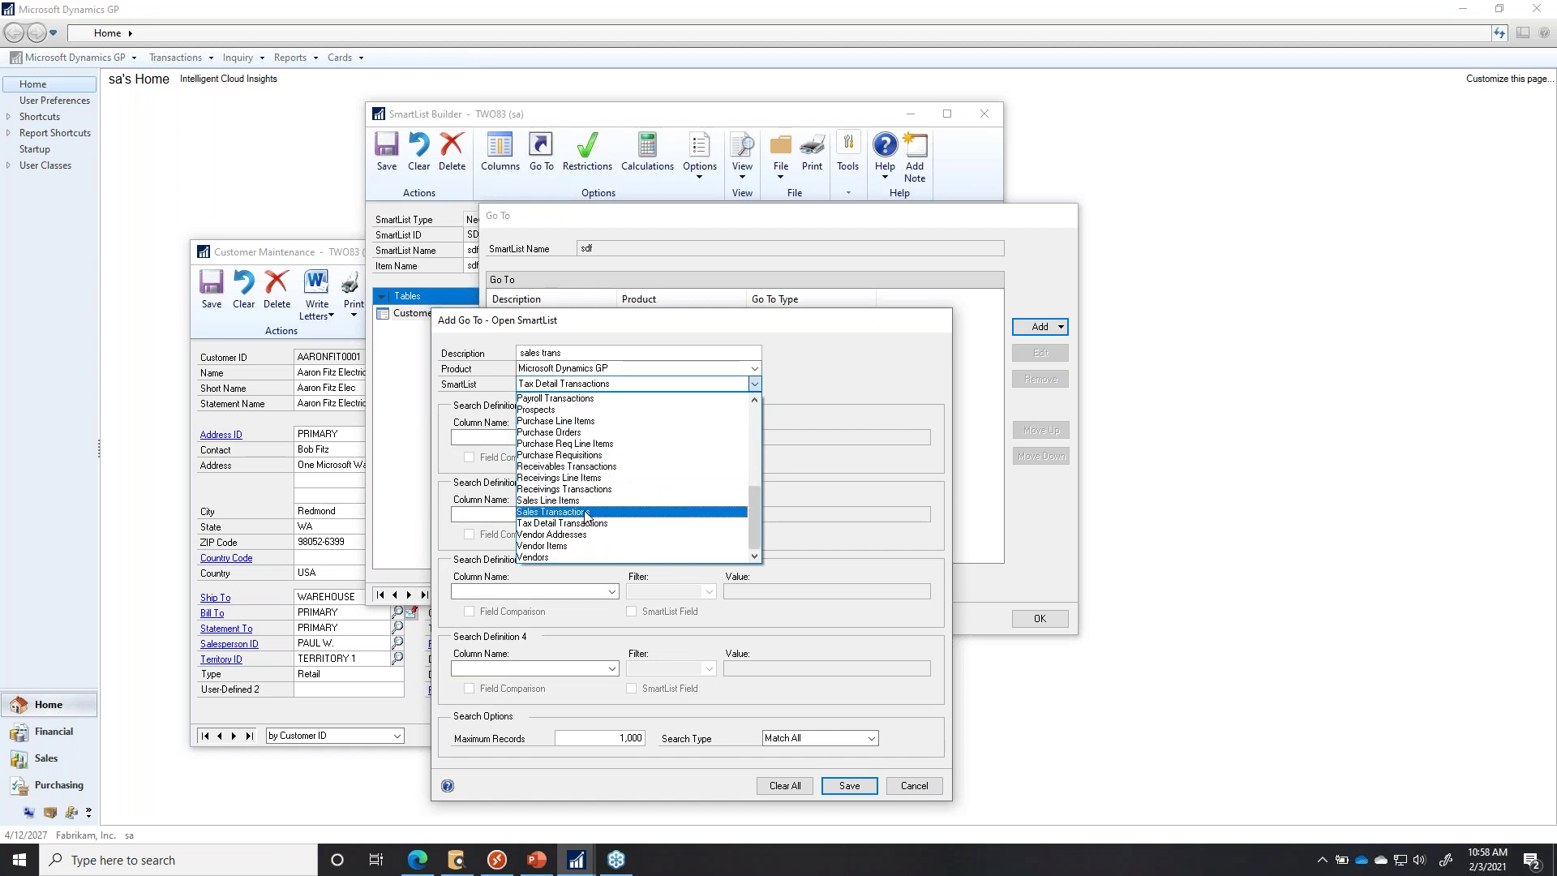
{"action": "left_click", "coordinate": [588, 512]}
Define the first search as Customer Number is equal to the SmartList field Customer Number, and save the Go To.
{"action": "left_click", "coordinate": [552, 438]}
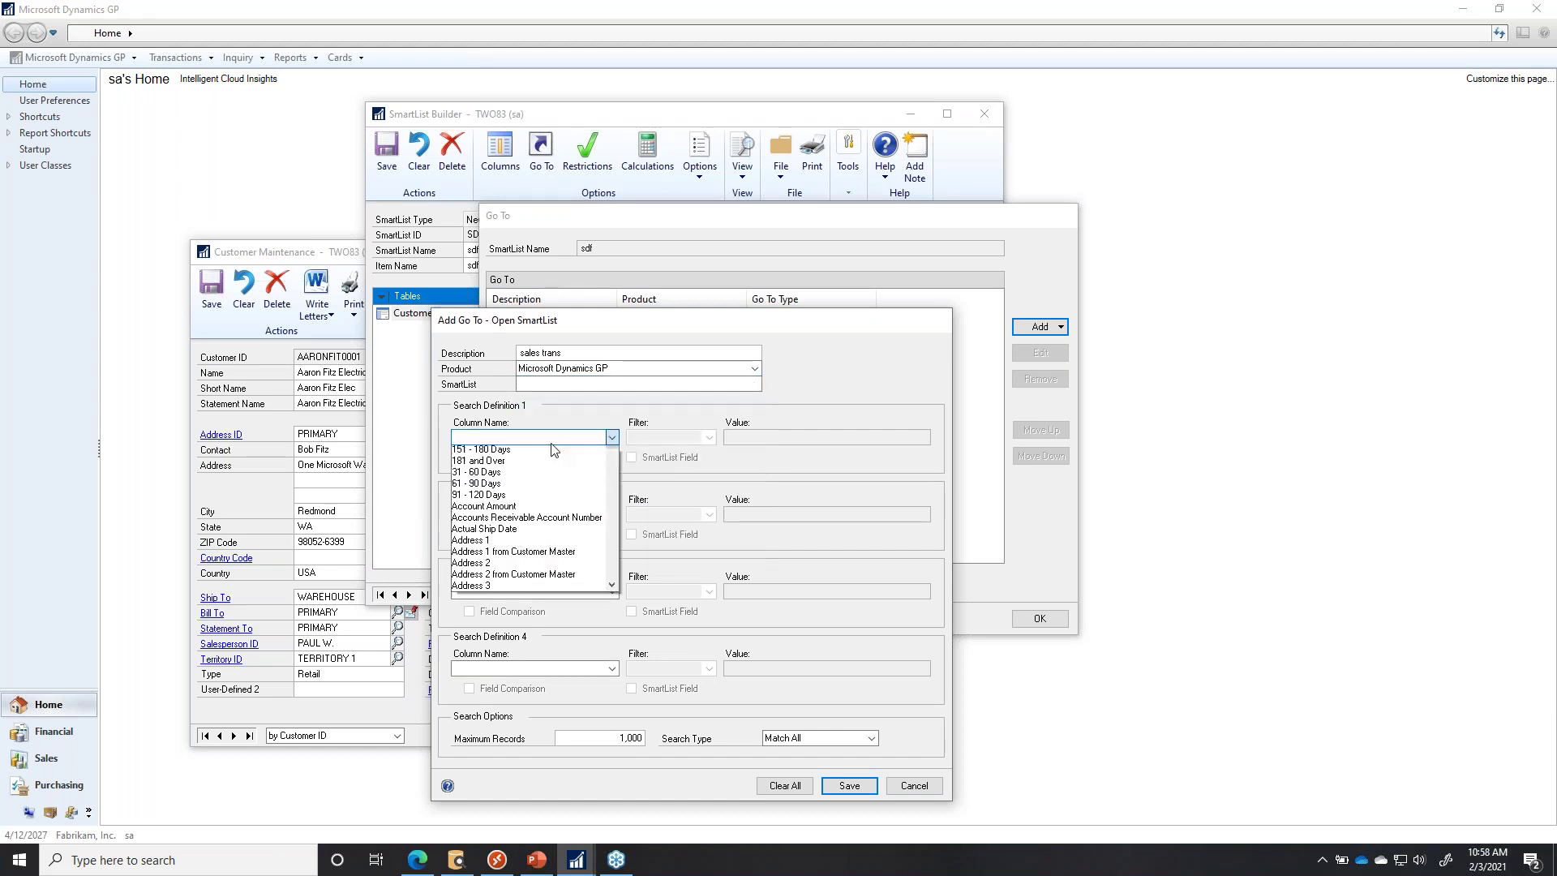
{"action": "key", "text": "c"}
{"action": "scroll", "coordinate": [527, 575], "scroll_direction": "down", "scroll_amount": 10}
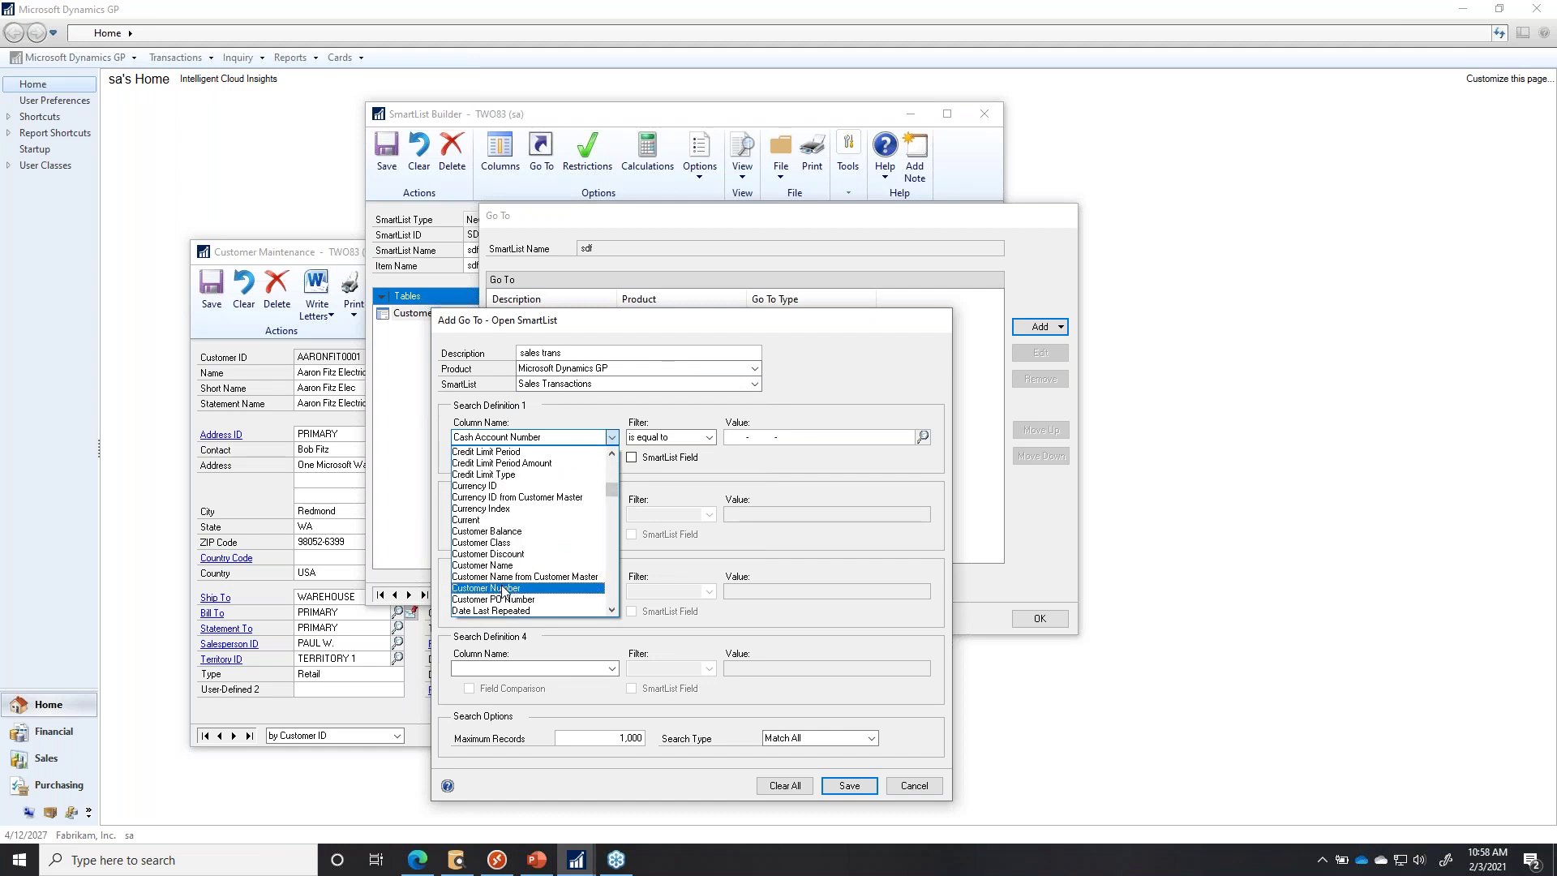
{"action": "left_click", "coordinate": [511, 587]}
{"action": "left_click", "coordinate": [654, 459]}
{"action": "left_click", "coordinate": [730, 442]}
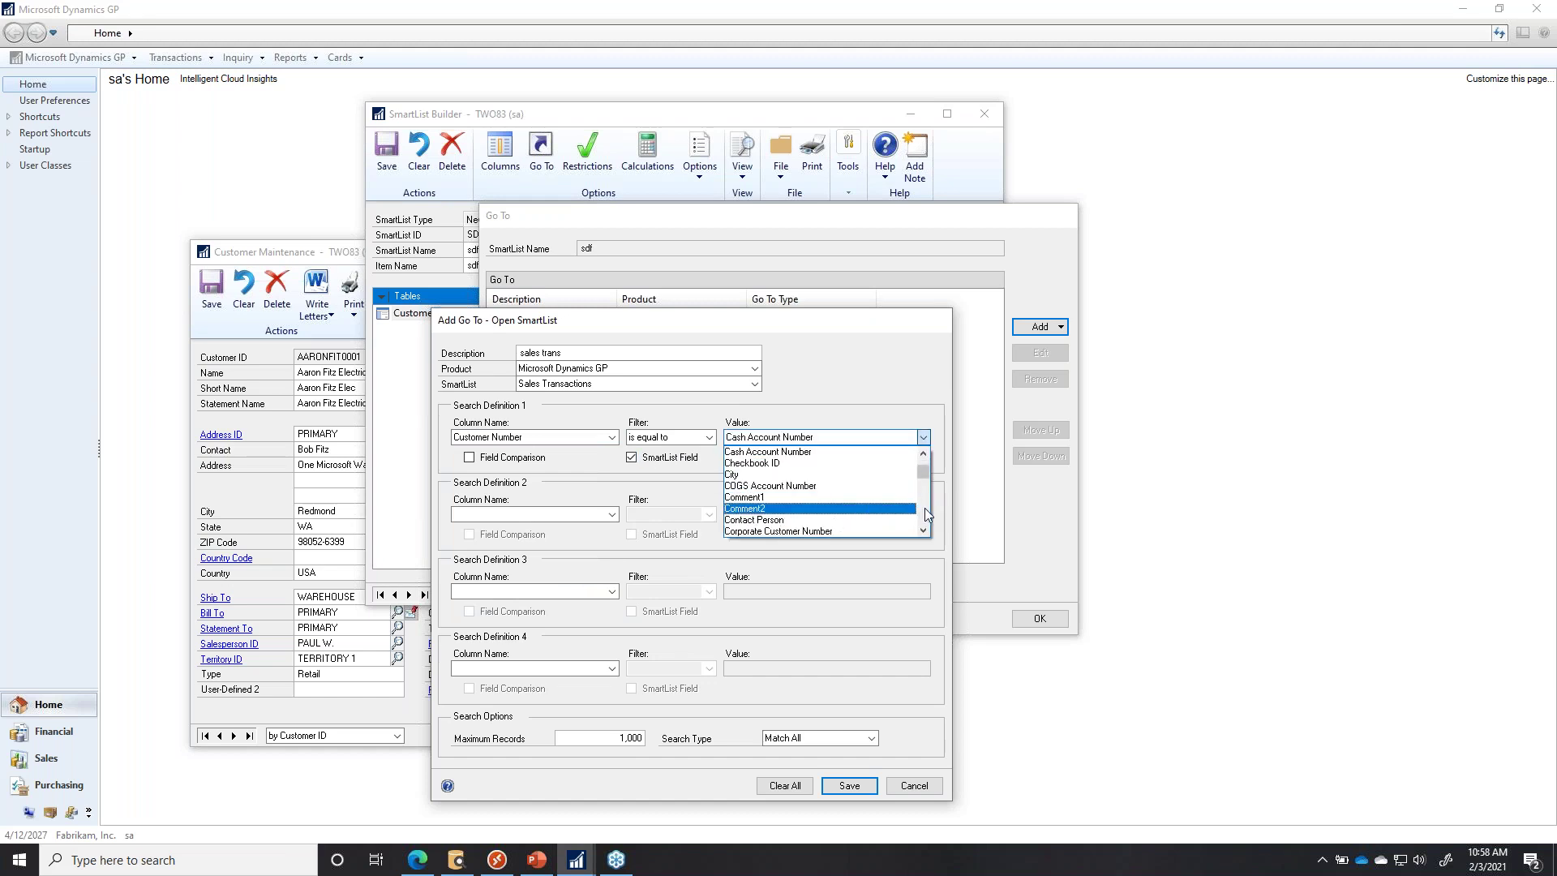
{"action": "scroll", "coordinate": [884, 512], "scroll_direction": "down", "scroll_amount": 4}
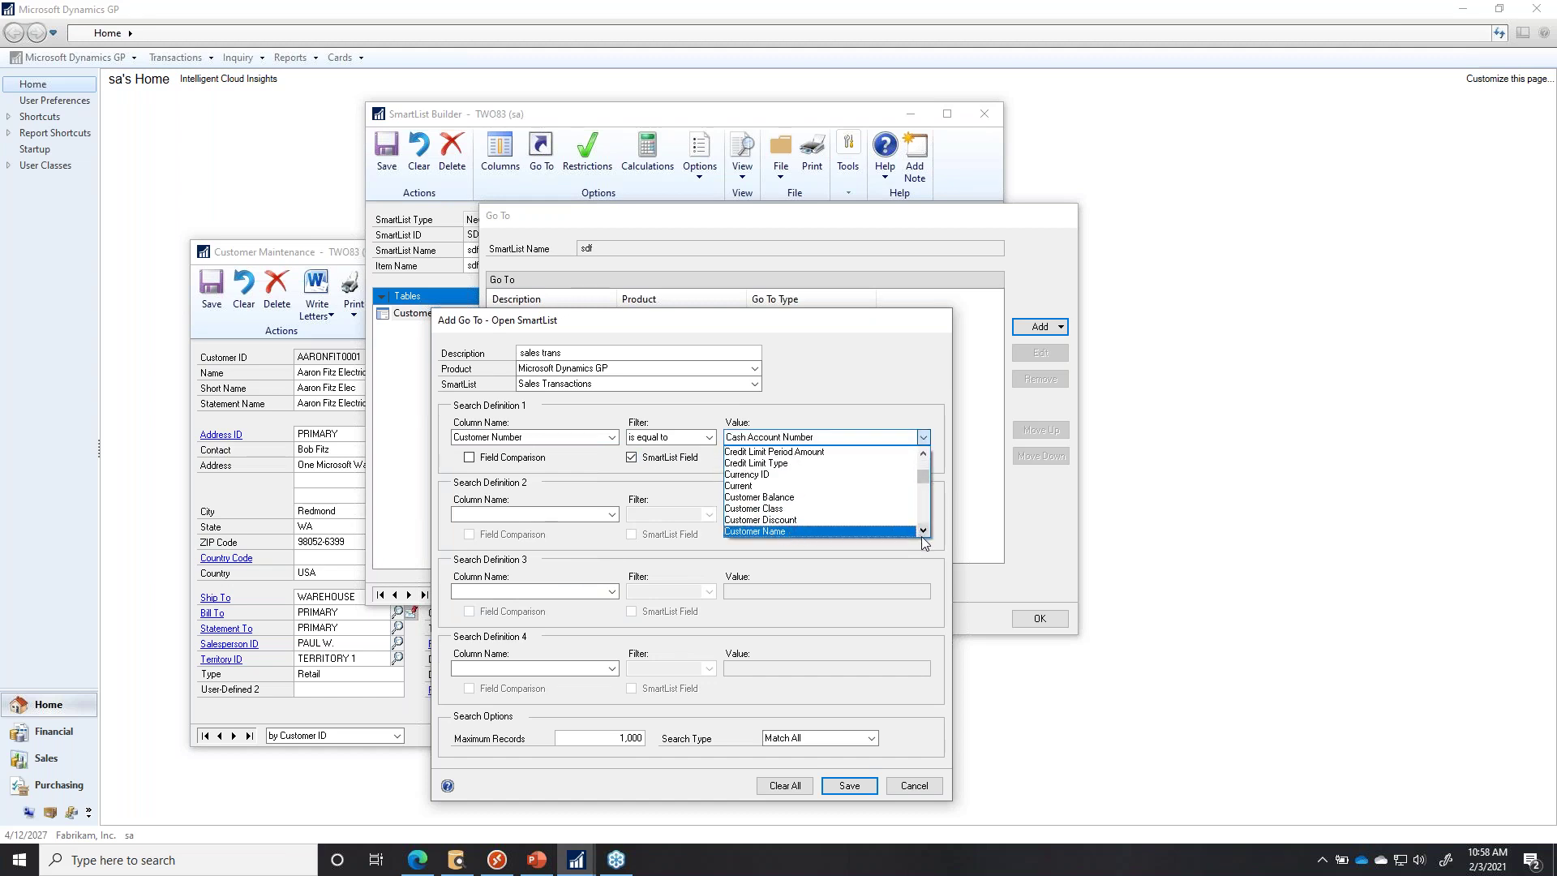
{"action": "left_click", "coordinate": [923, 532]}
{"action": "left_click", "coordinate": [809, 528]}
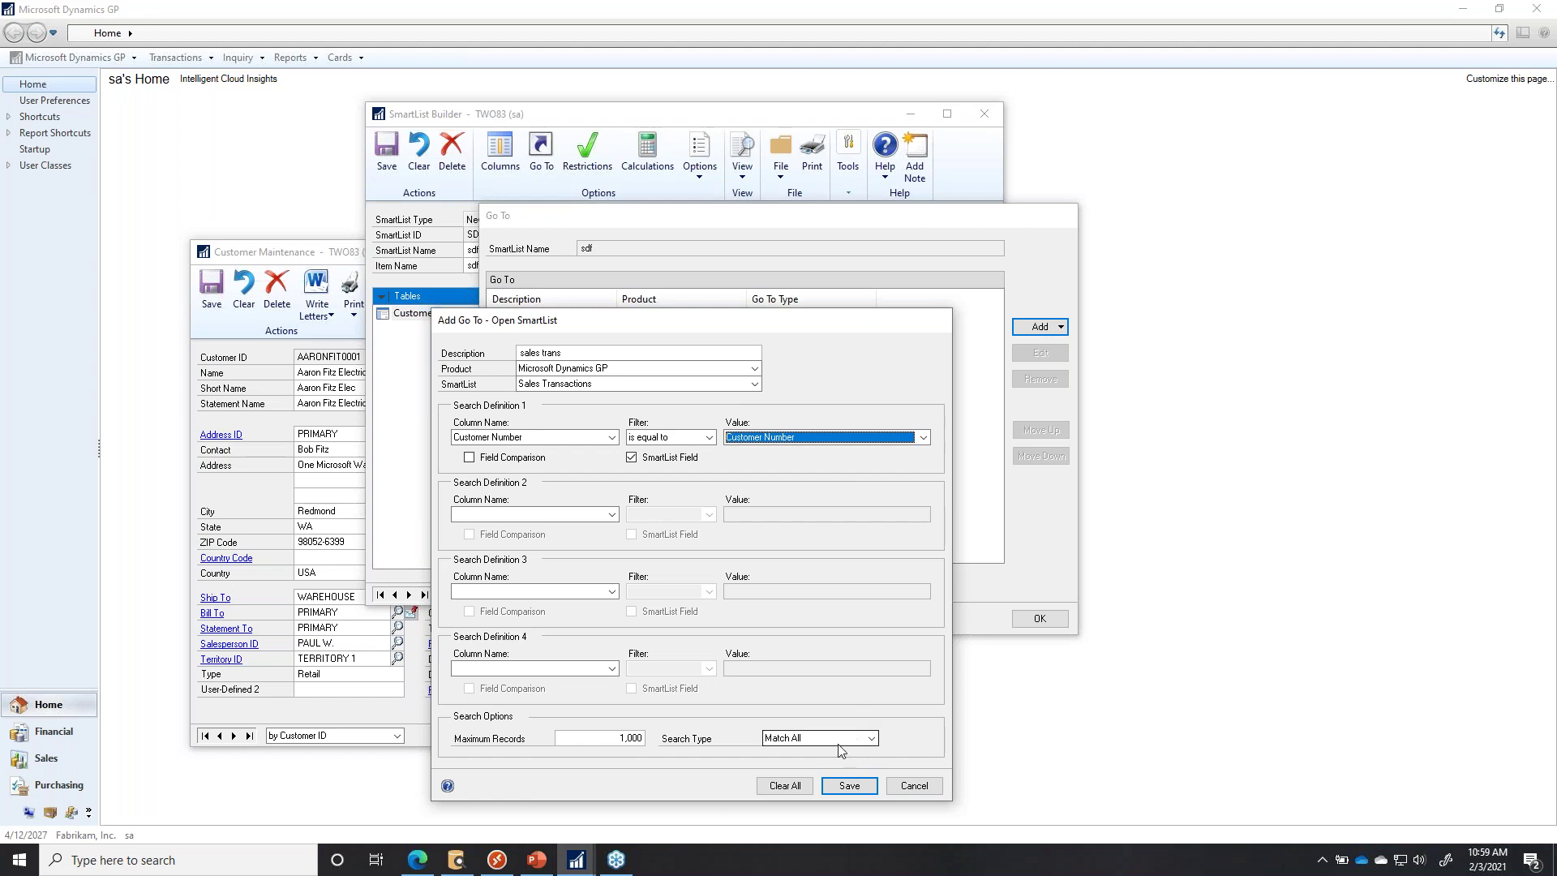
{"action": "left_click", "coordinate": [860, 786]}
View the available Go To types, accept the Go To list, and save the sdf SmartList.
{"action": "left_click", "coordinate": [1061, 326]}
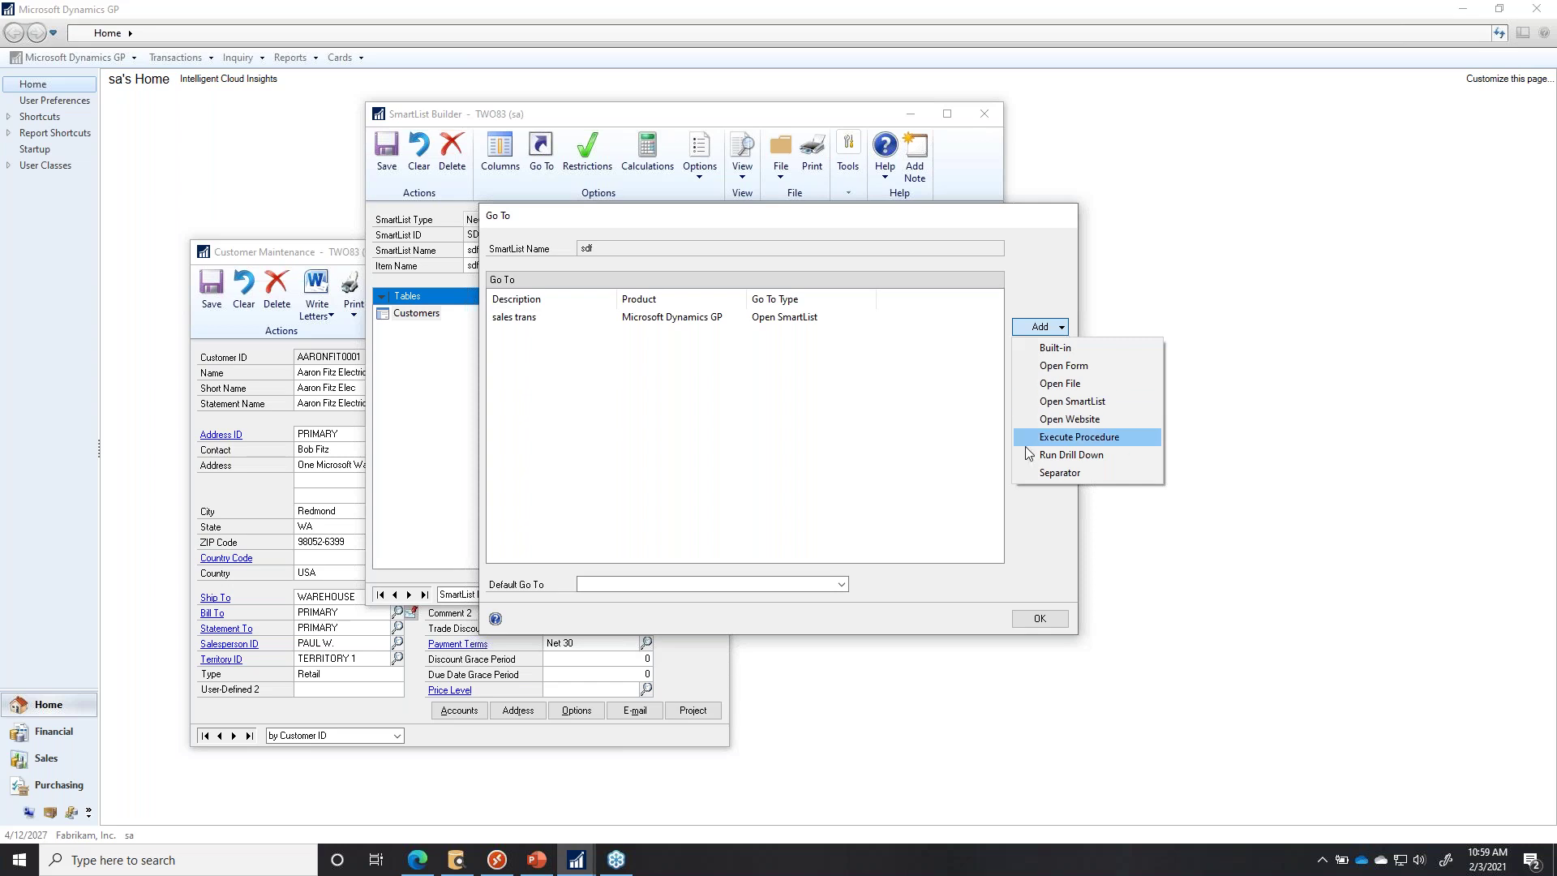
{"action": "left_click", "coordinate": [1044, 571]}
{"action": "left_click", "coordinate": [1040, 618]}
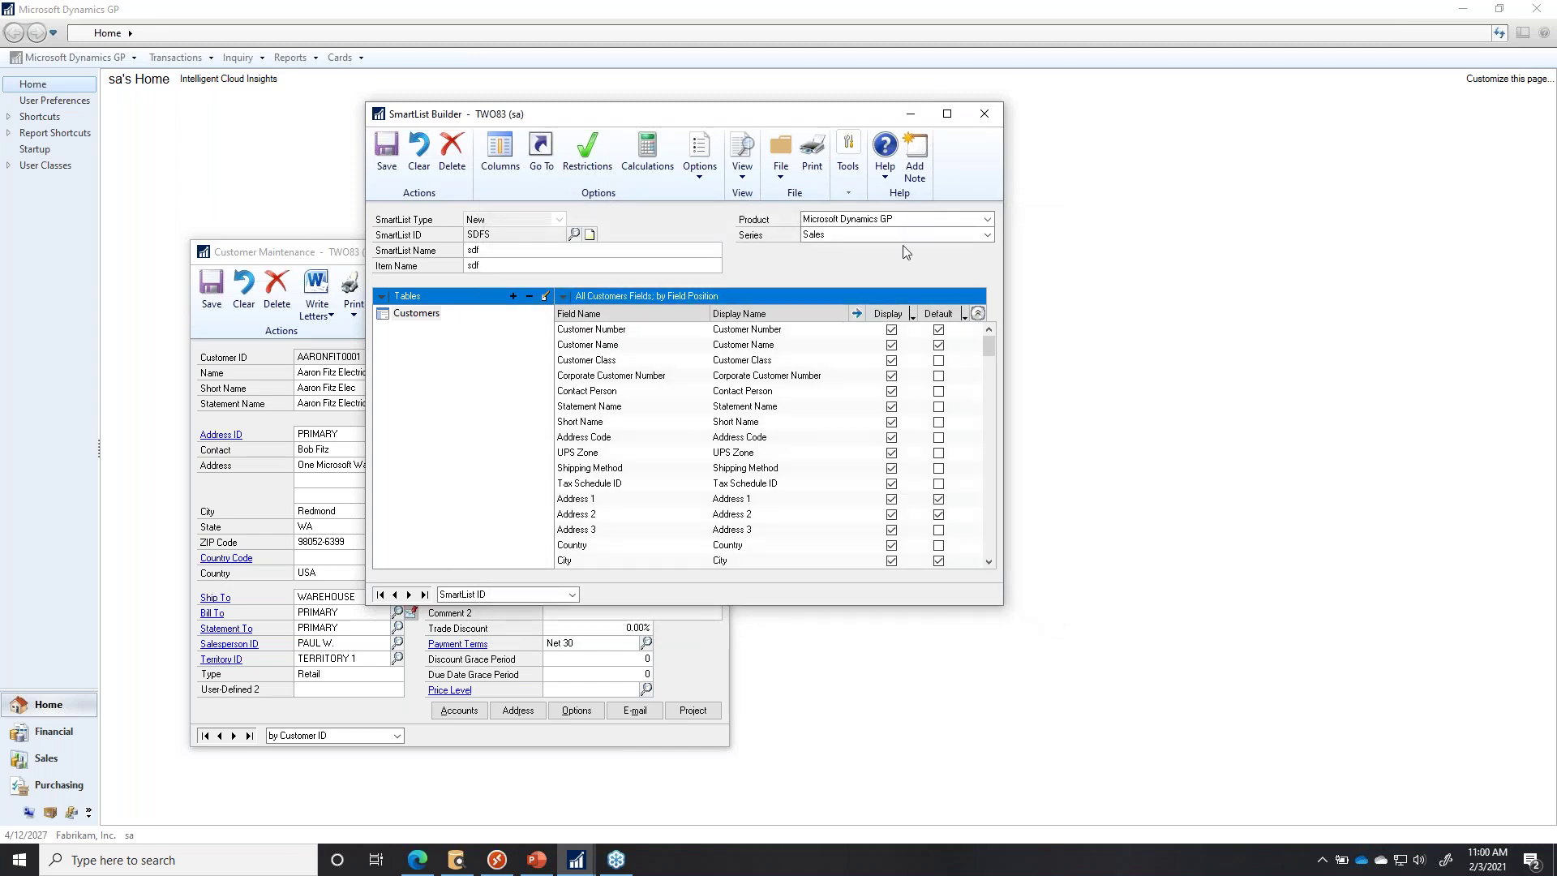
{"action": "left_click", "coordinate": [387, 151]}
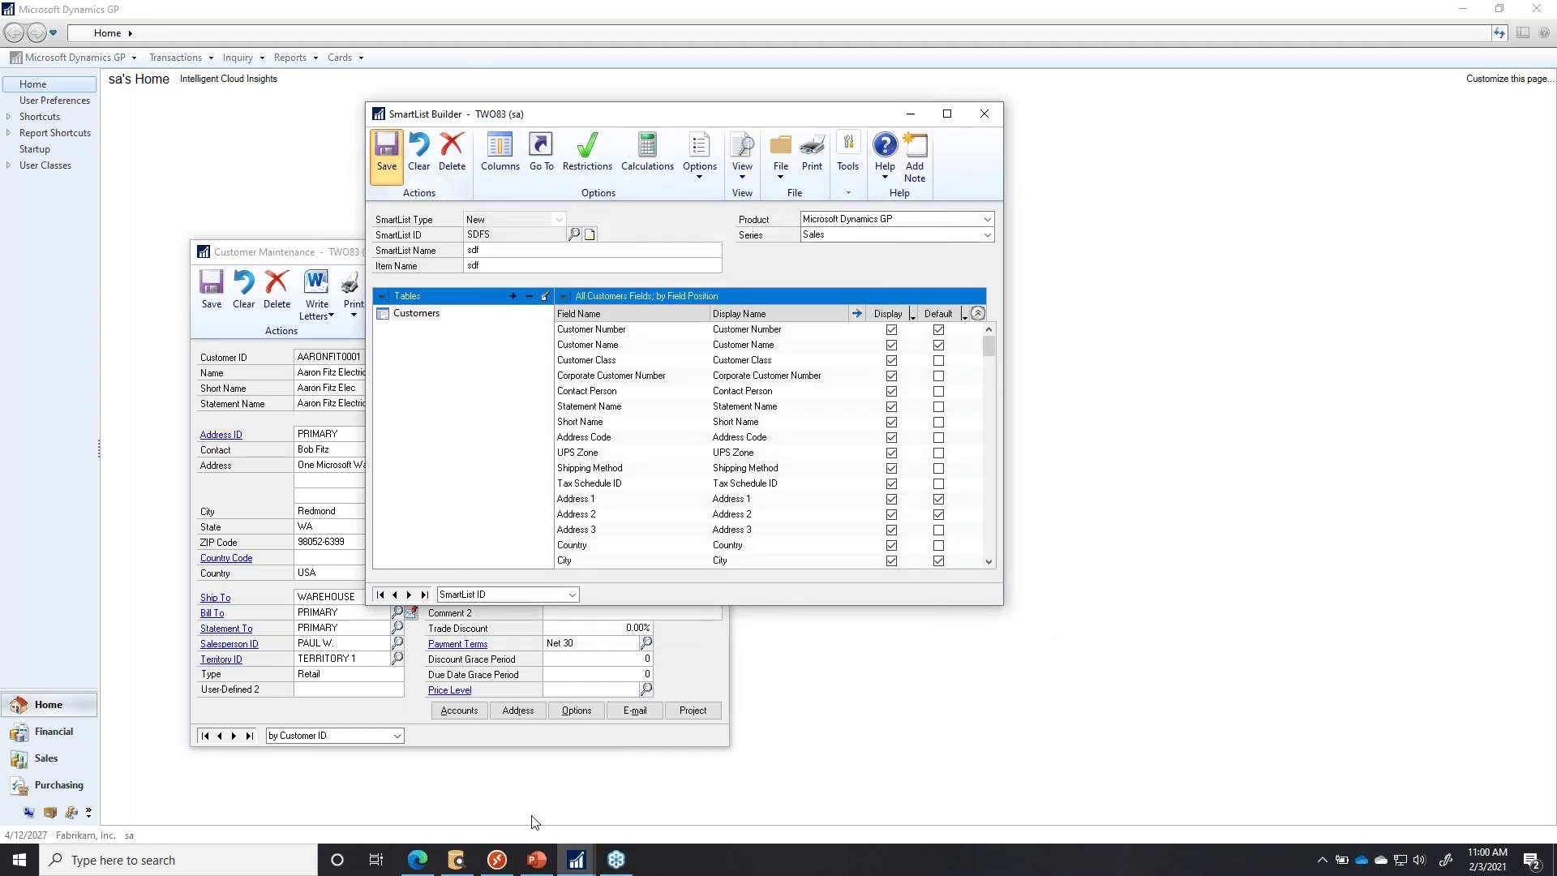
Switch to the PowerPoint slide show, look ahead to the Linked Forms slide, and page back to the title slide.
{"action": "left_click", "coordinate": [534, 866]}
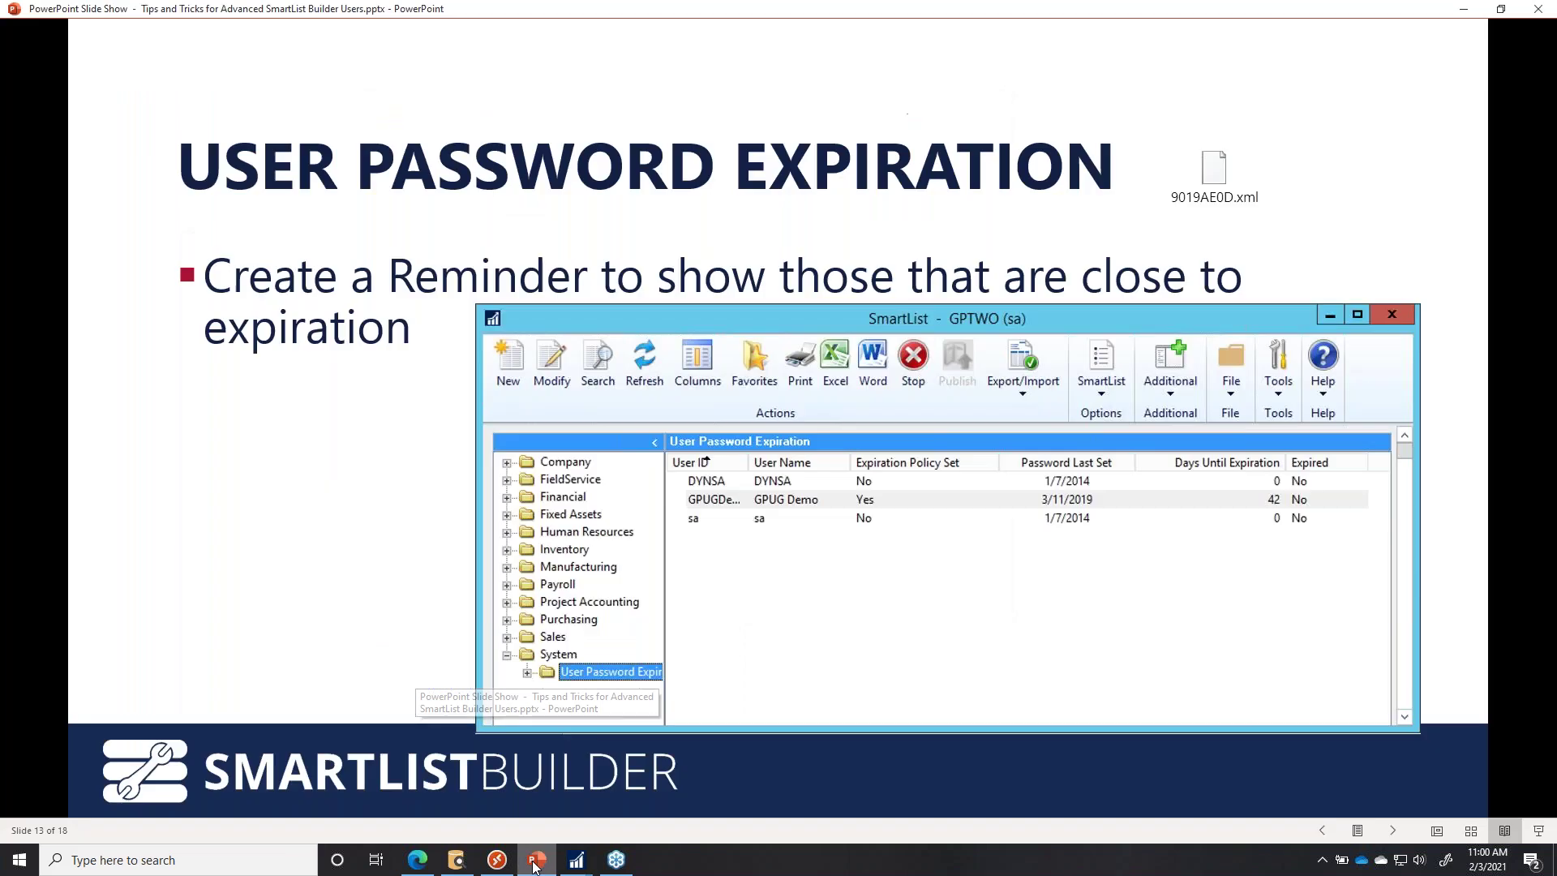
{"action": "left_click", "coordinate": [1028, 647]}
{"action": "left_click", "coordinate": [1028, 646]}
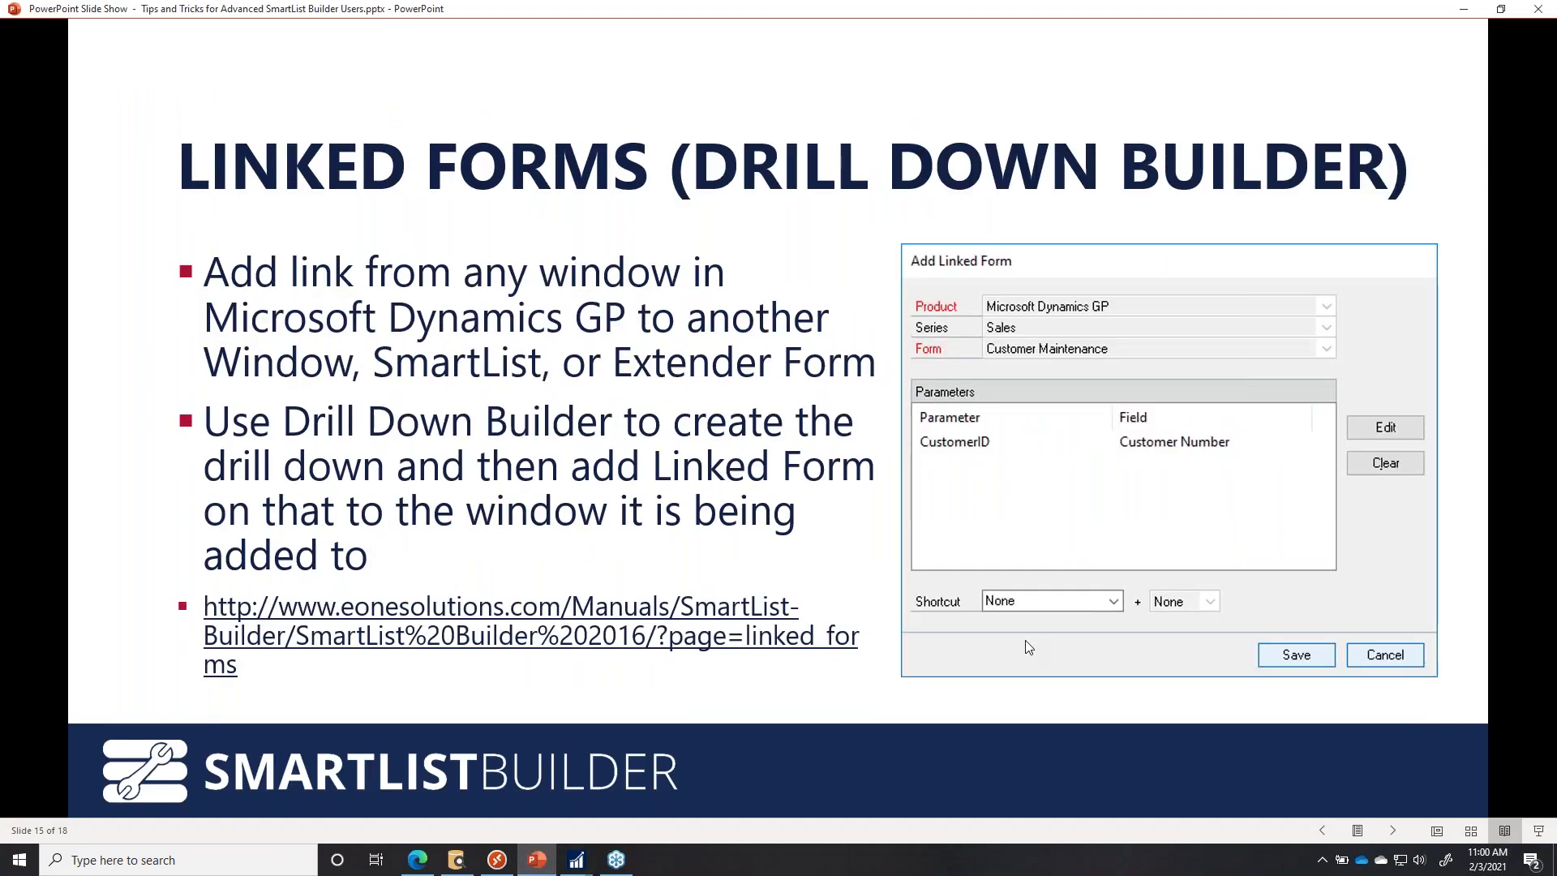
{"action": "key", "text": "Left"}
{"action": "key", "text": "Left"}
{"action": "key", "text": "Left"}
{"action": "key", "text": "Left"}
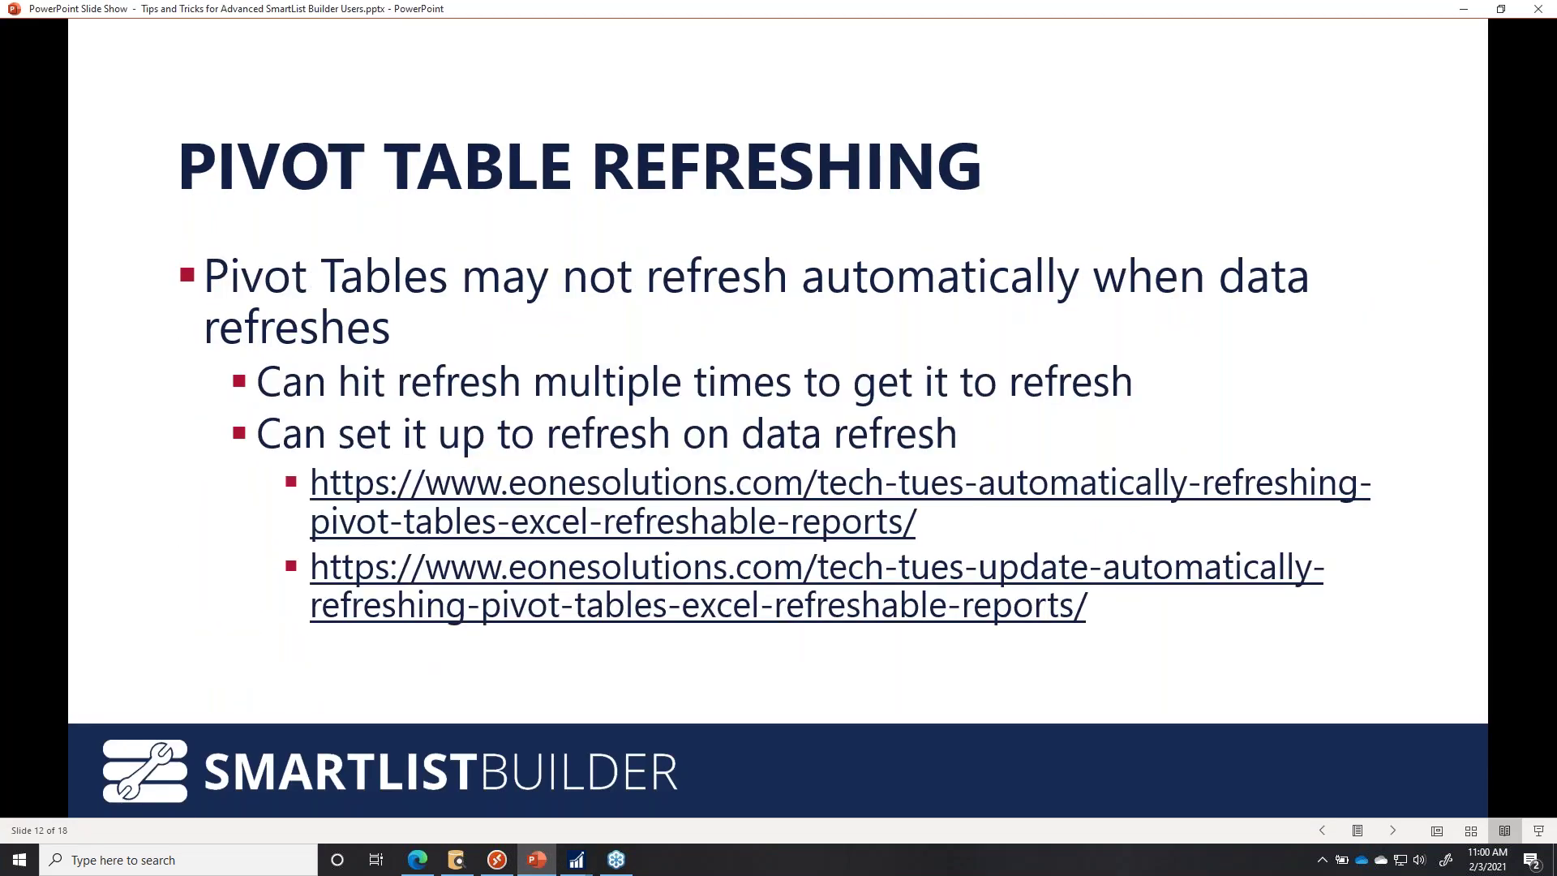
{"action": "key", "text": "Left"}
{"action": "key", "text": "Left"}
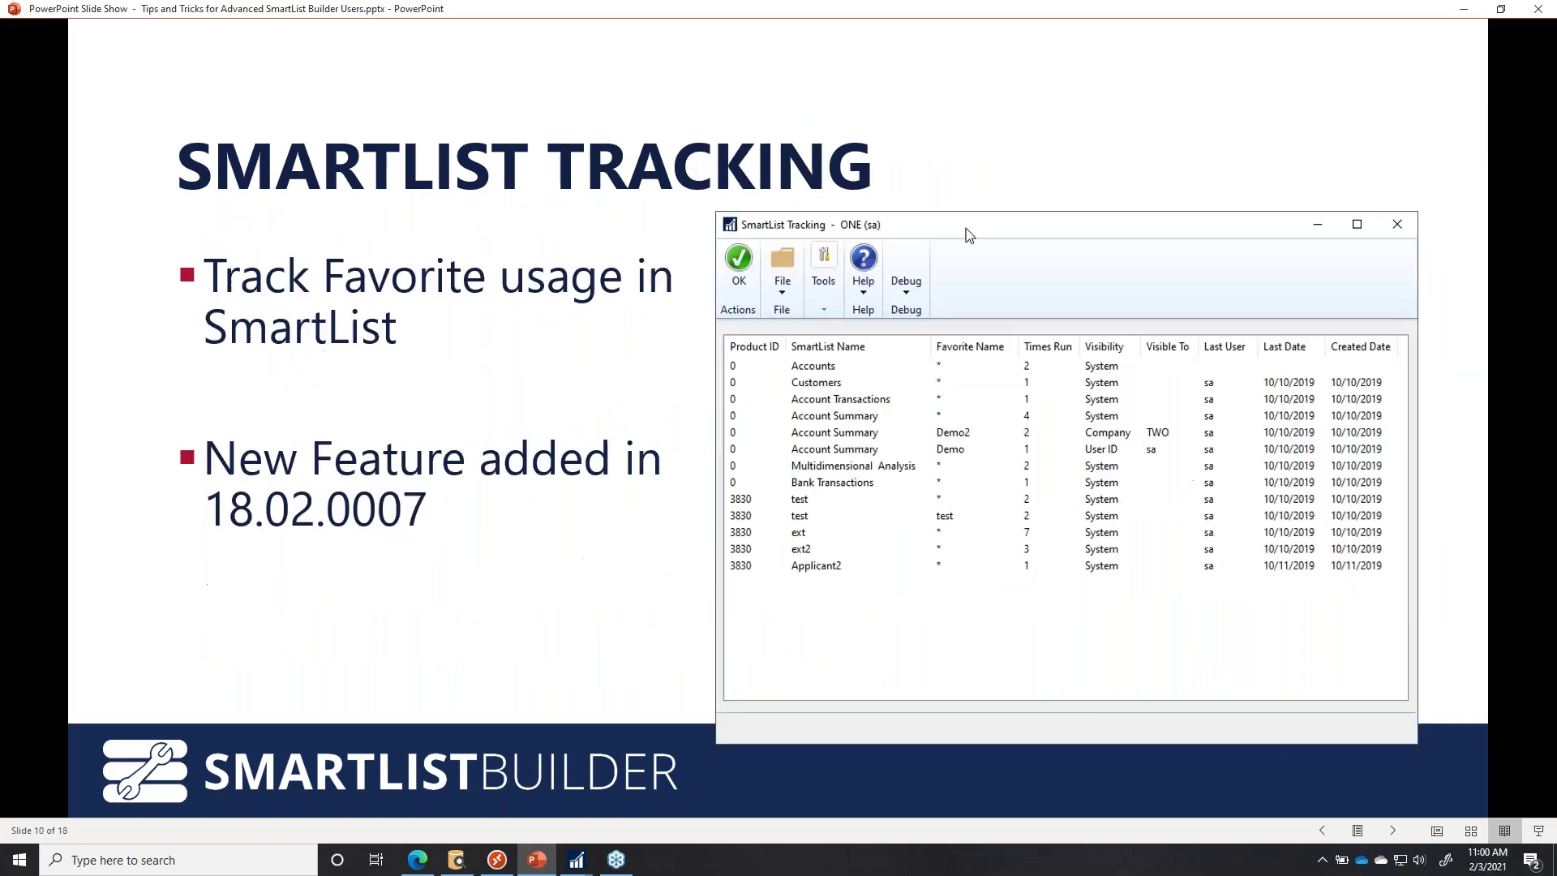
{"action": "key", "text": "Left"}
{"action": "key", "text": "Left"}
{"action": "key", "text": "Left"}
{"action": "key", "text": "Left"}
{"action": "key", "text": "Left"}
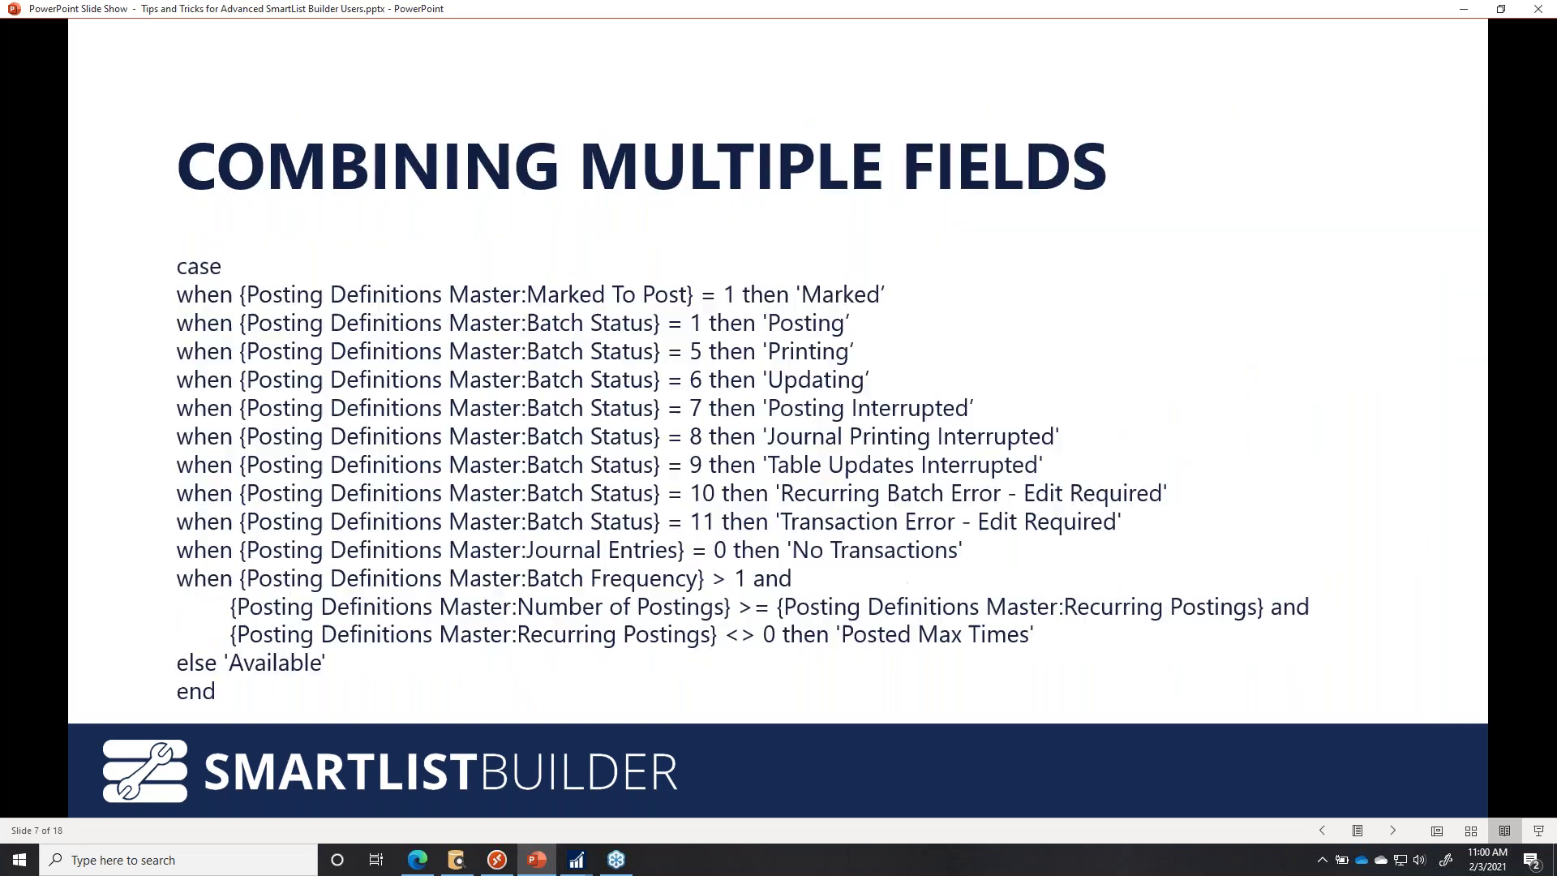
{"action": "key", "text": "Left"}
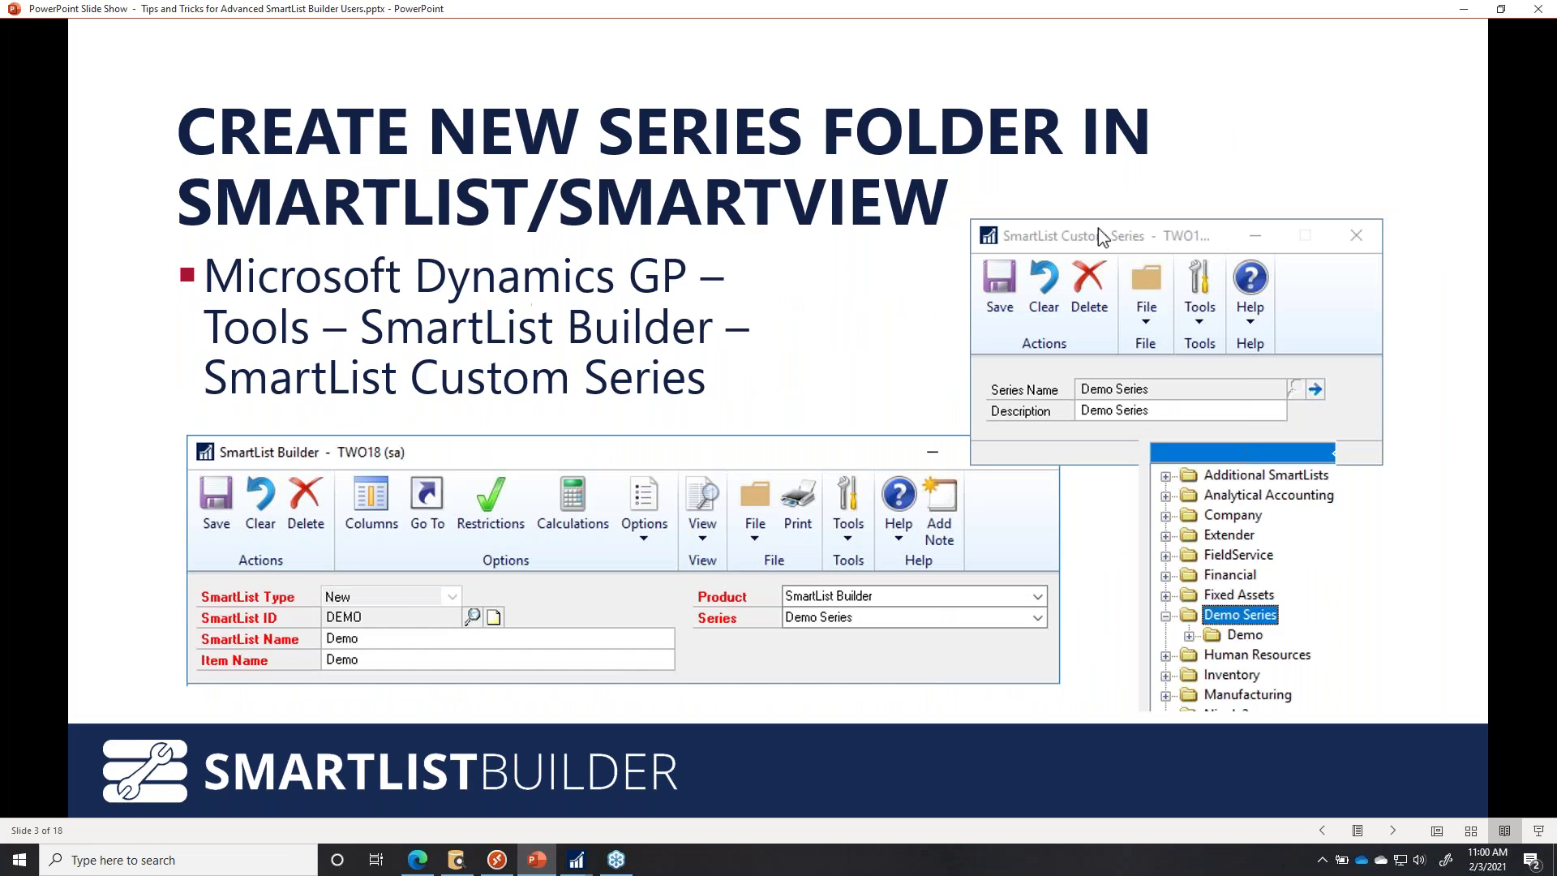
{"action": "key", "text": "Left"}
{"action": "key", "text": "Left"}
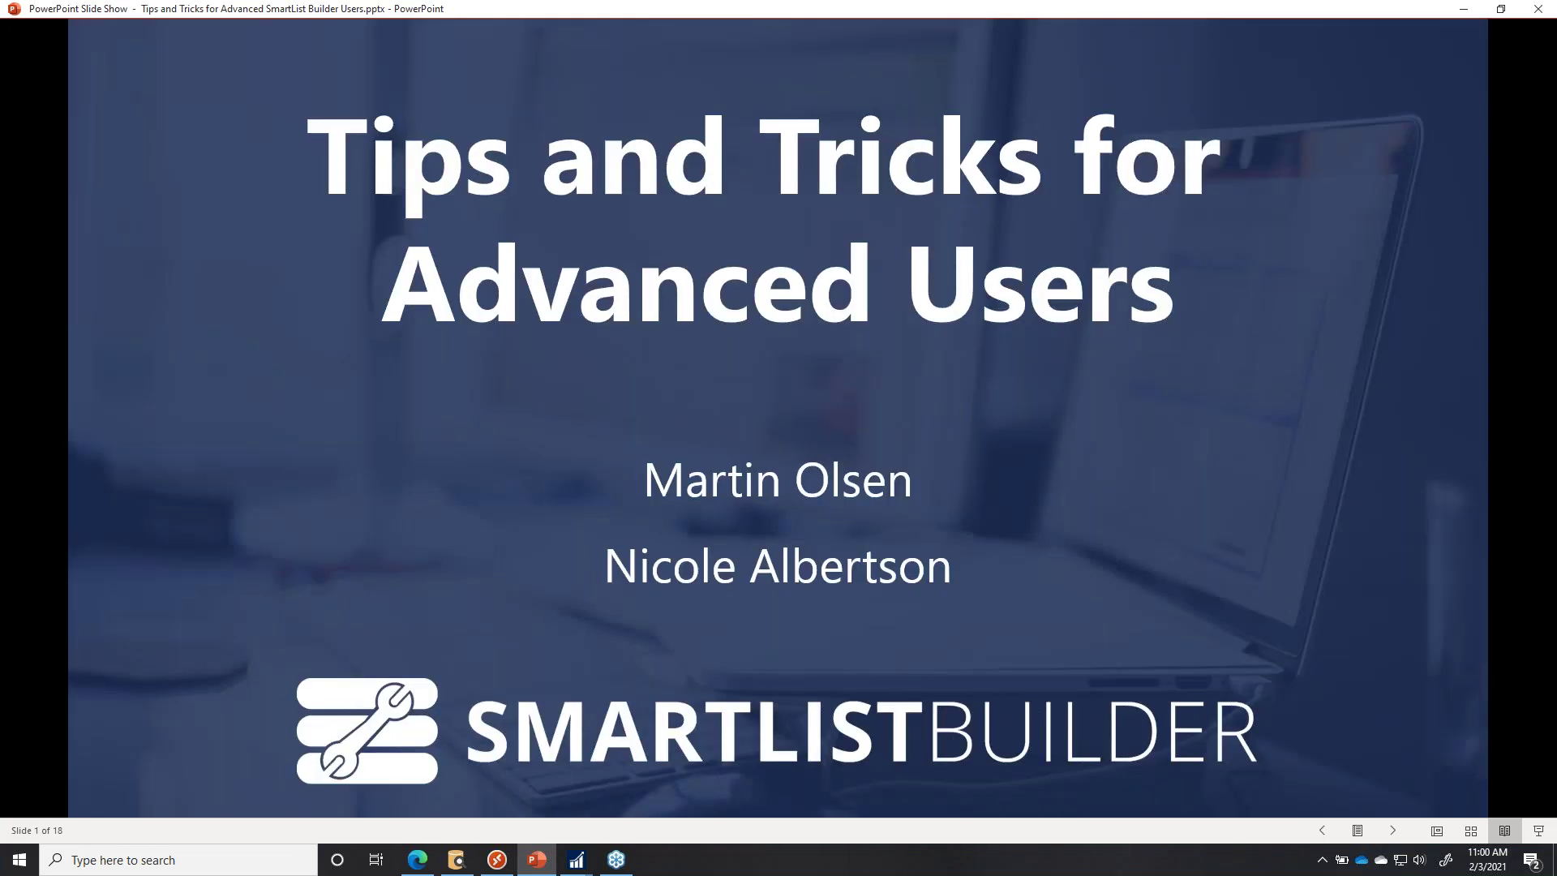
Page forward through the slide show to the closing slides and stop on the Forums/Blogs/Videos slide.
{"action": "key", "text": "Right"}
{"action": "key", "text": "Right"}
{"action": "key", "text": "Right"}
{"action": "key", "text": "Right"}
{"action": "key", "text": "Right"}
{"action": "key", "text": "Right"}
{"action": "key", "text": "Right"}
{"action": "key", "text": "Right"}
{"action": "key", "text": "Right"}
{"action": "key", "text": "Right"}
{"action": "key", "text": "Right"}
{"action": "key", "text": "Right"}
{"action": "key", "text": "Right"}
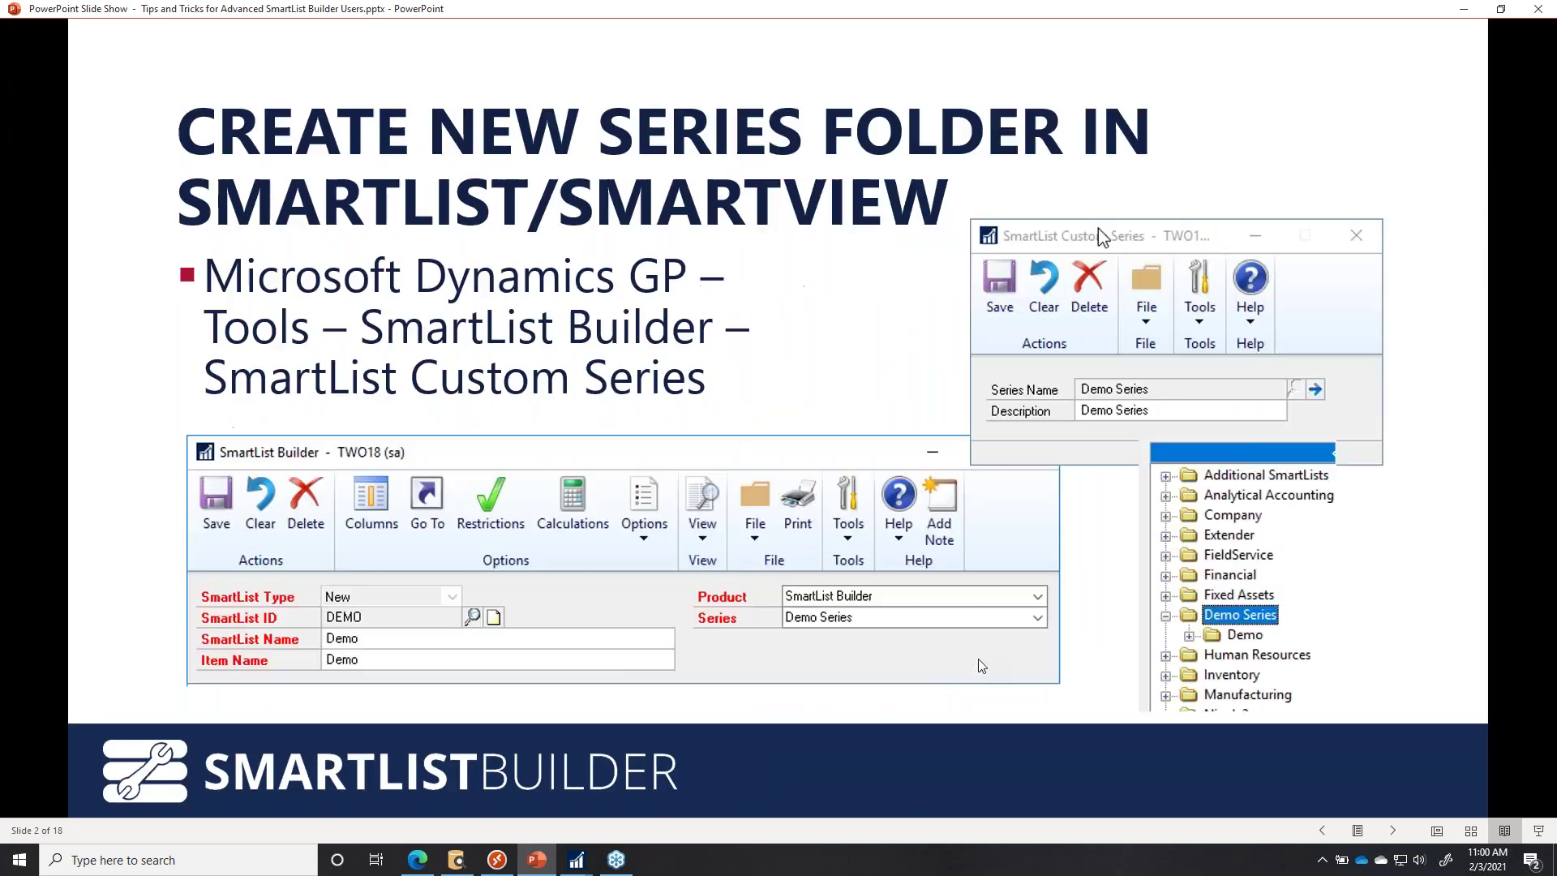
{"action": "key", "text": "Right"}
{"action": "key", "text": "Right"}
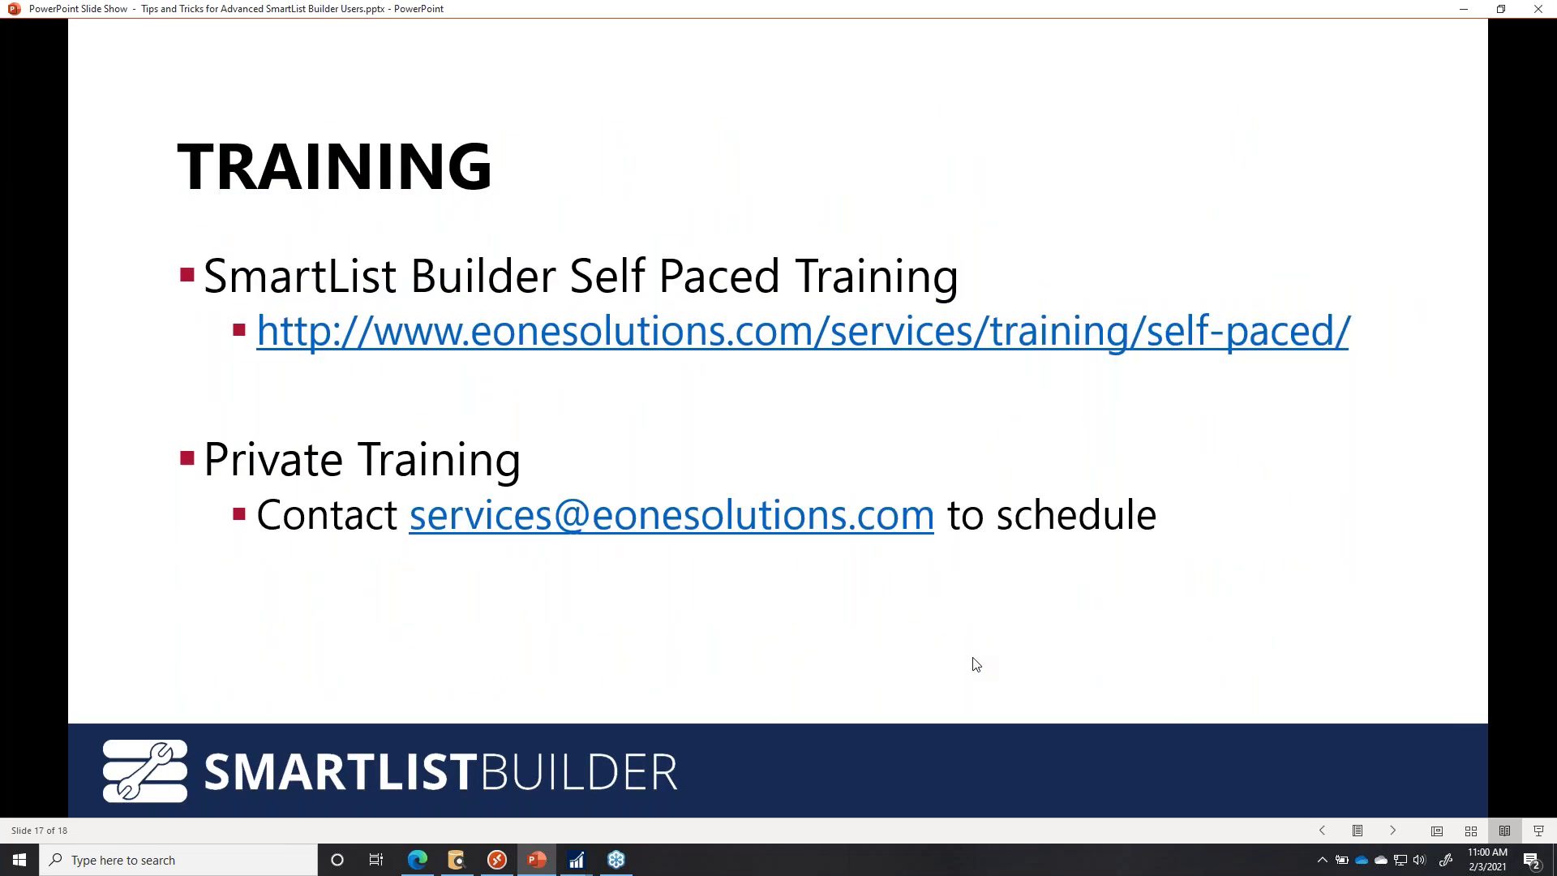
{"action": "key", "text": "Right"}
{"action": "key", "text": "Left"}
{"action": "key", "text": "Left"}
{"action": "key", "text": "Left"}
{"action": "key", "text": "Right"}
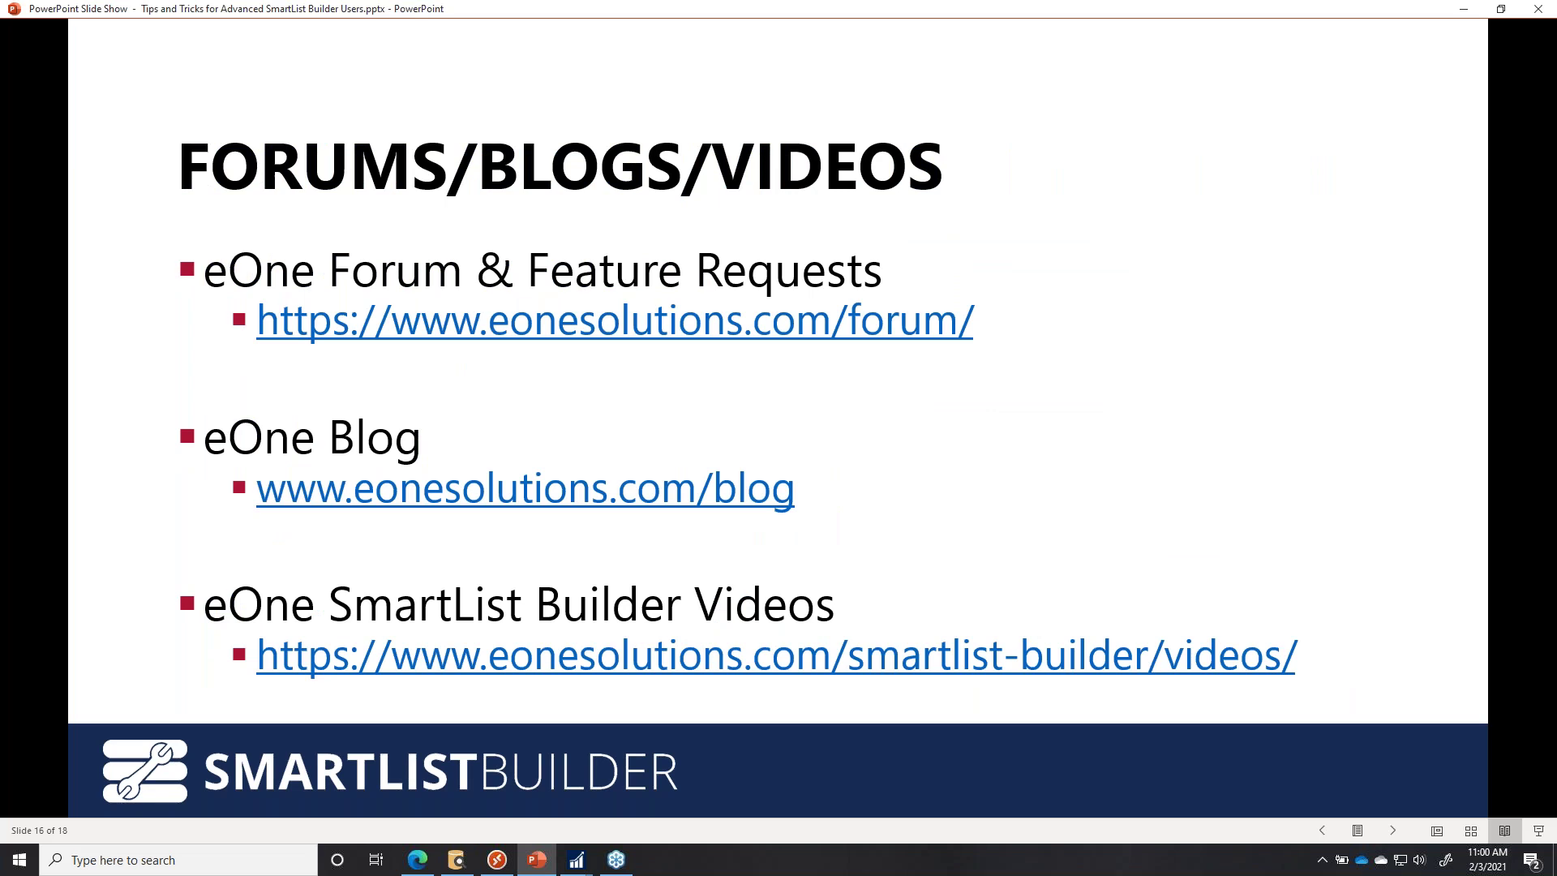